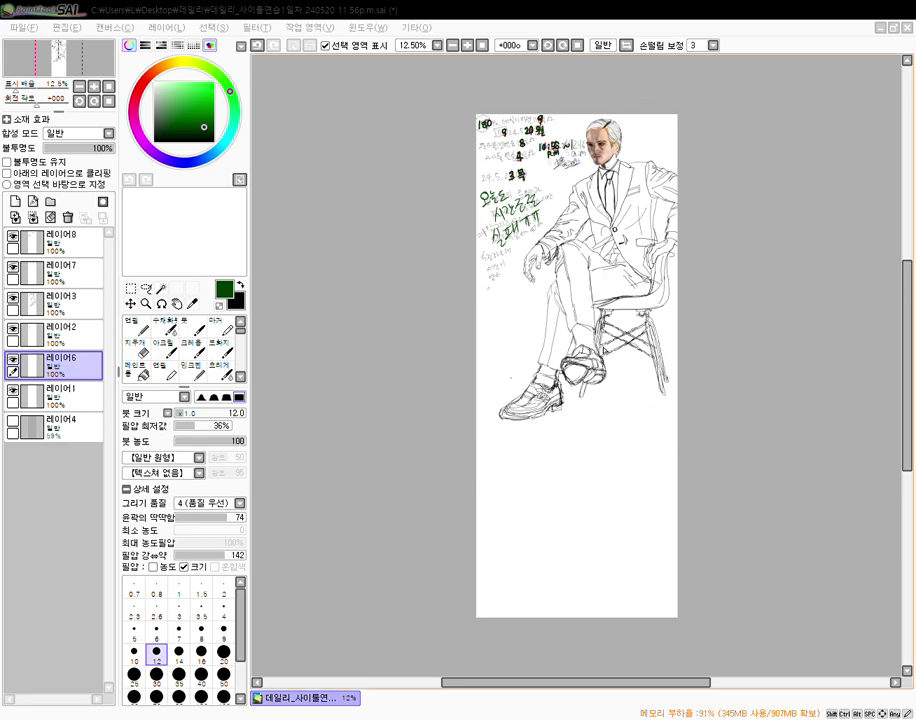
- Look over the seated figure and compare the face colouring with 레이어6 shown and hidden
{"action": "scroll", "coordinate": [592, 346], "scroll_direction": "up", "scroll_amount": 2}
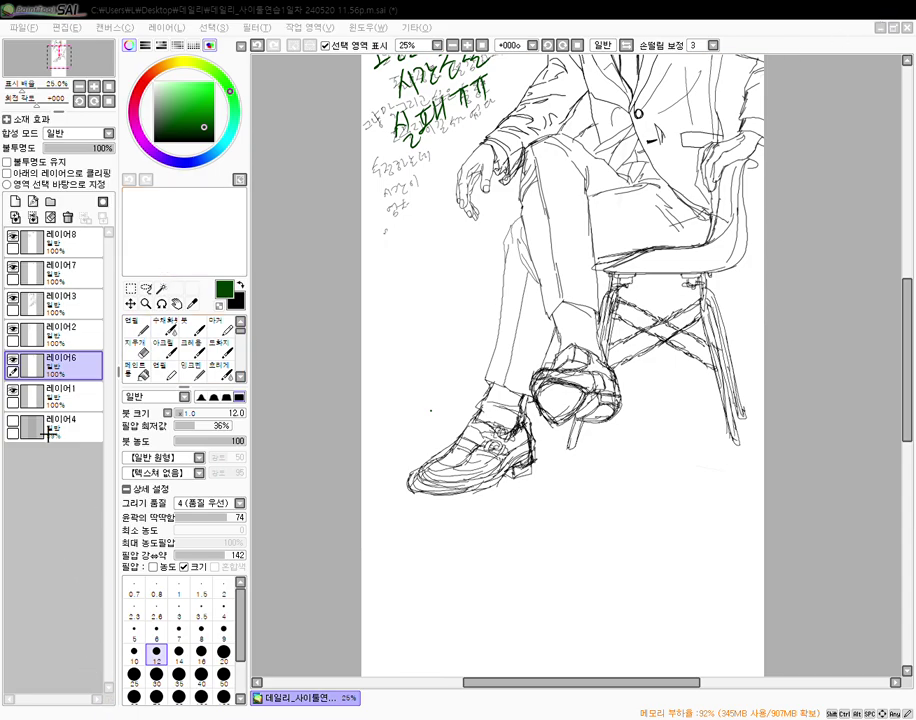
{"action": "left_click_drag", "start_coordinate": [484, 213], "coordinate": [382, 189]}
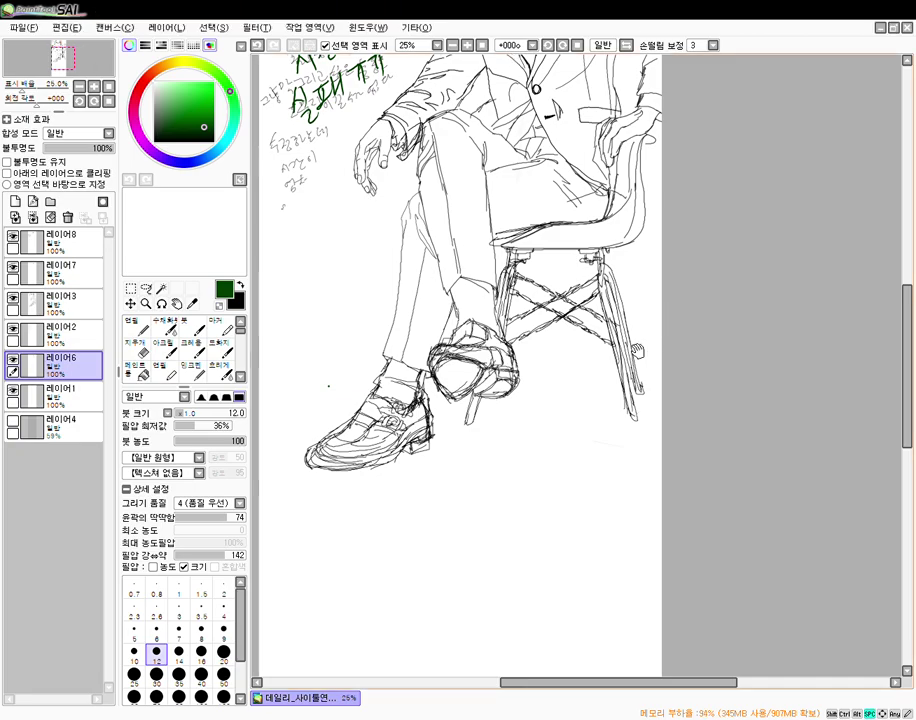
{"action": "scroll", "coordinate": [440, 190], "scroll_direction": "up", "scroll_amount": 5}
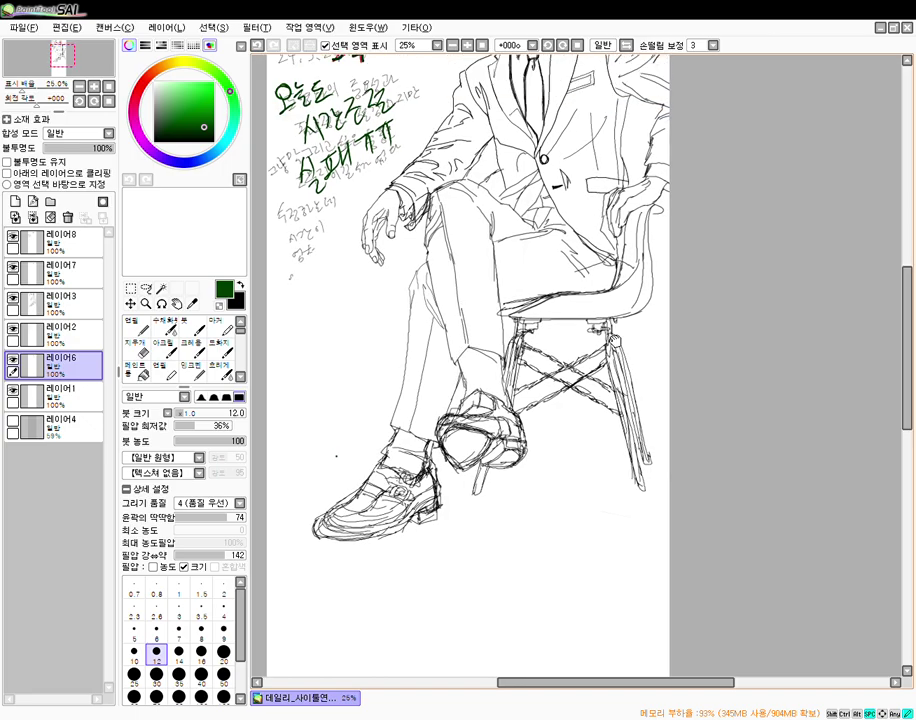
{"action": "left_click_drag", "start_coordinate": [610, 427], "coordinate": [601, 462]}
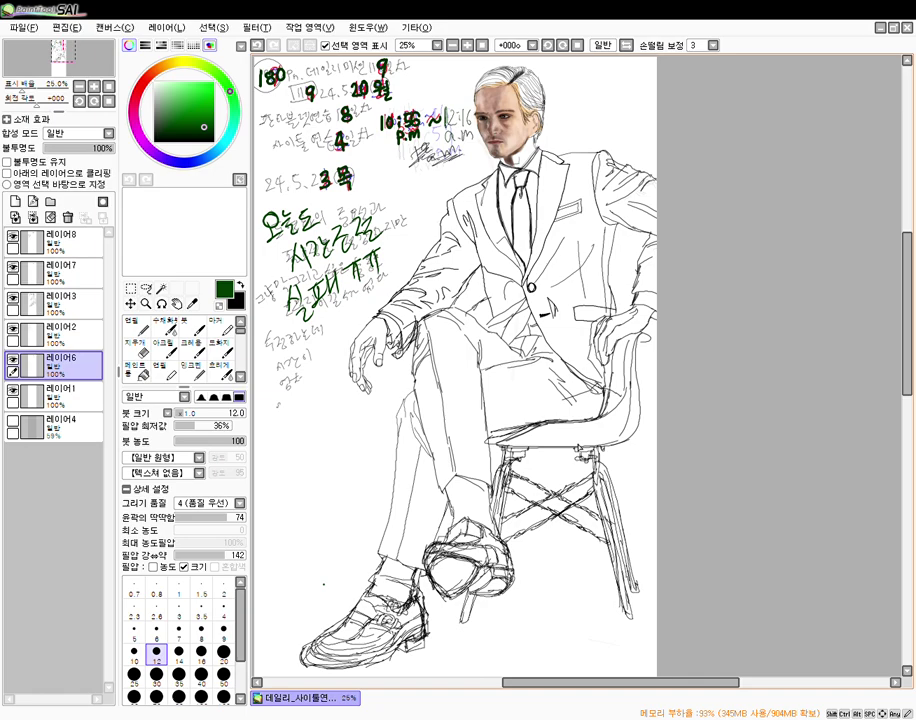
{"action": "left_click", "coordinate": [13, 359]}
{"action": "left_click", "coordinate": [13, 359]}
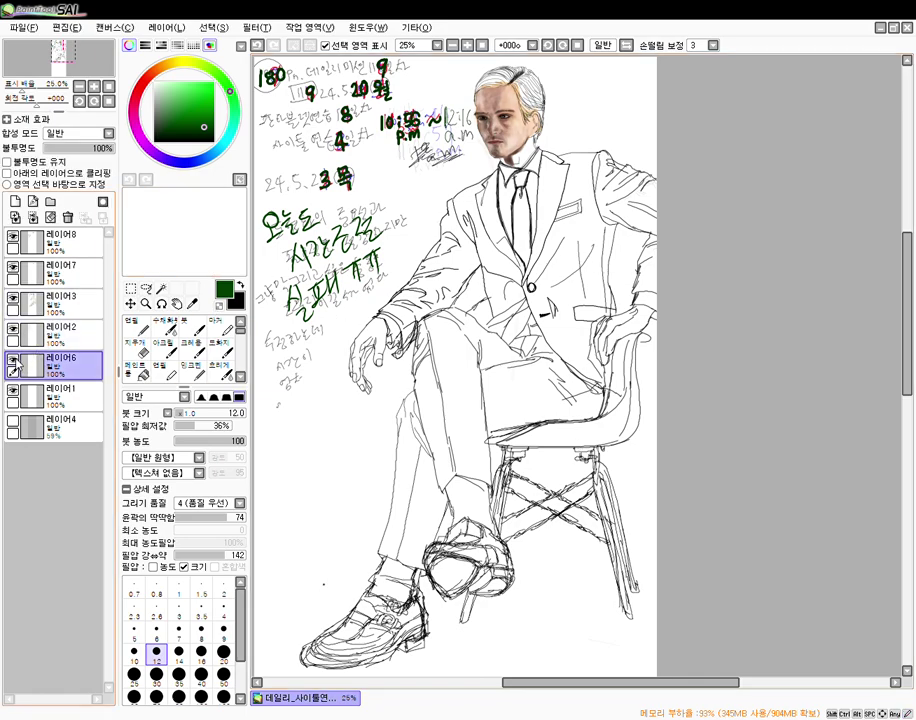
{"action": "left_click", "coordinate": [13, 359]}
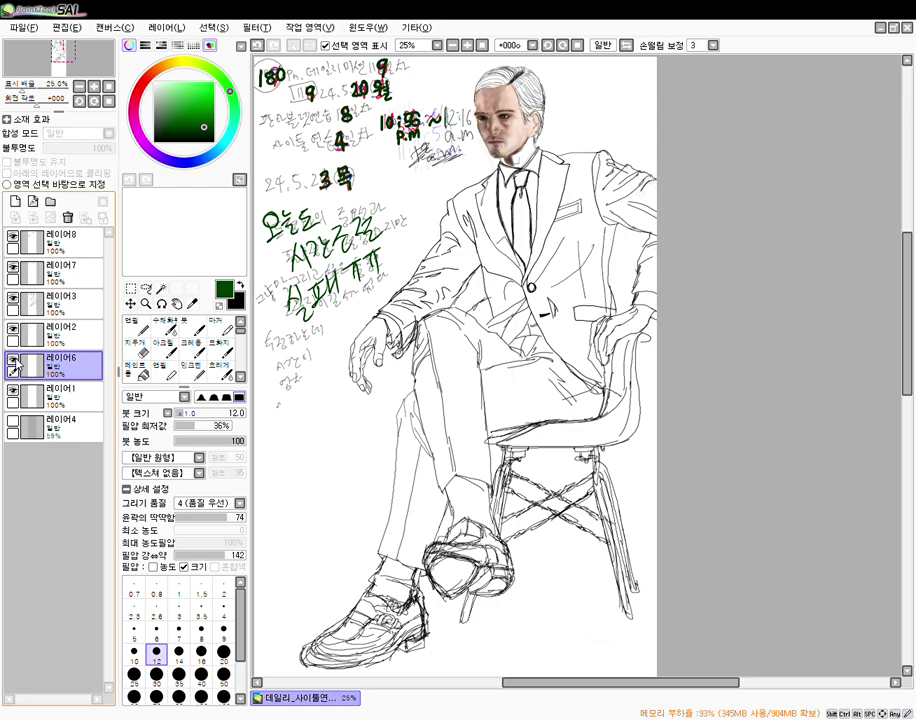
{"action": "left_click", "coordinate": [13, 359]}
{"action": "left_click", "coordinate": [13, 359]}
{"action": "left_click", "coordinate": [13, 359]}
{"action": "left_click", "coordinate": [13, 359]}
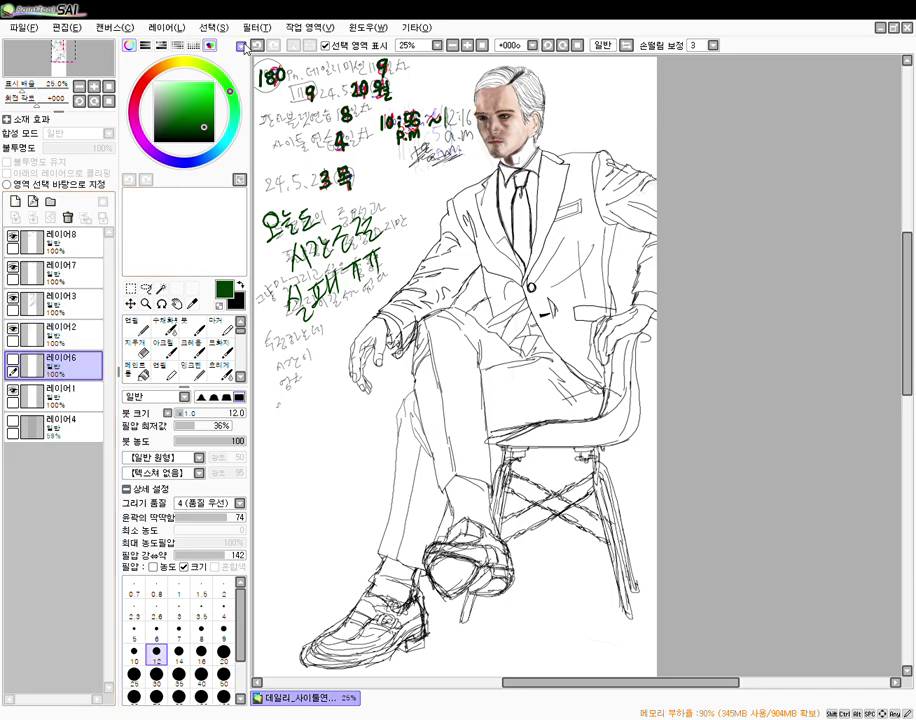
- Check 레이어4's visibility and compare the face and handwritten notes with 레이어8 hidden and shown
{"action": "left_click", "coordinate": [13, 424]}
{"action": "left_click", "coordinate": [13, 424]}
{"action": "left_click", "coordinate": [13, 238]}
{"action": "left_click", "coordinate": [13, 238]}
{"action": "left_click", "coordinate": [13, 238]}
{"action": "left_click", "coordinate": [13, 238]}
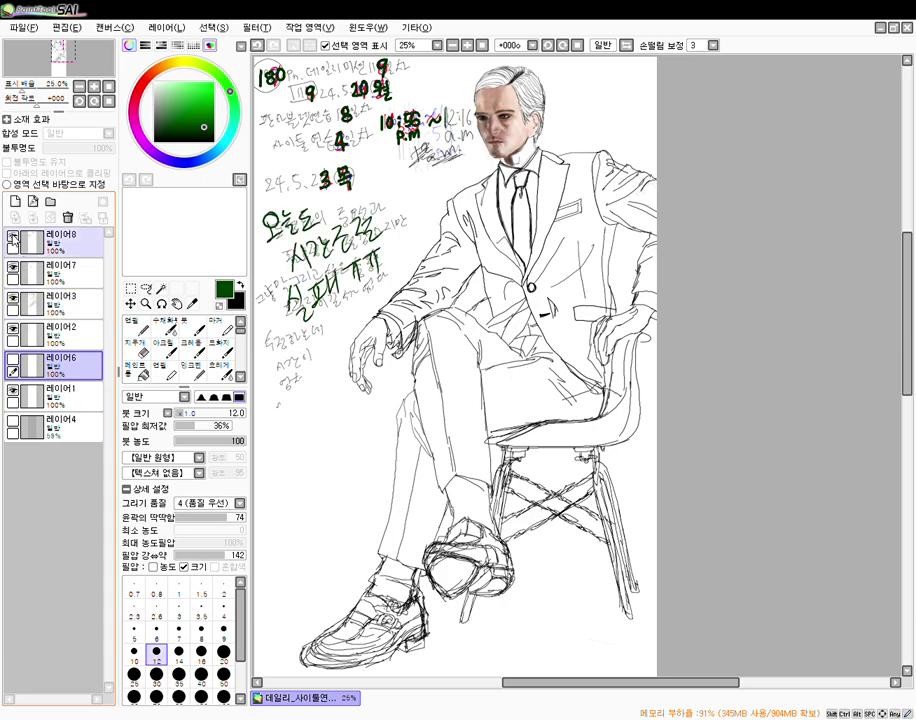
{"action": "left_click", "coordinate": [13, 238]}
{"action": "left_click", "coordinate": [13, 238]}
{"action": "left_click", "coordinate": [13, 238]}
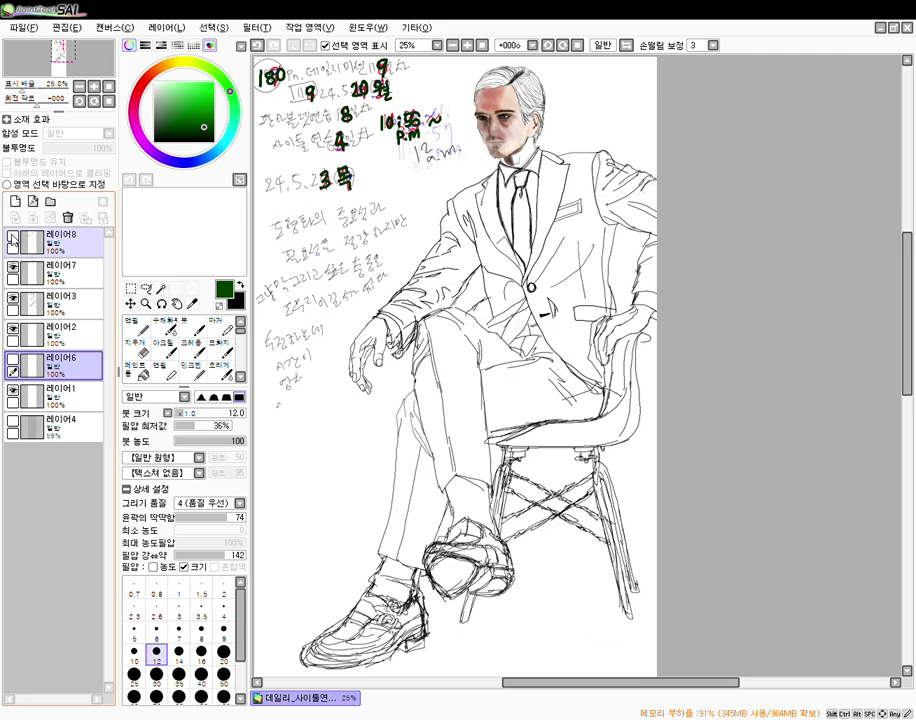
{"action": "left_click", "coordinate": [13, 238]}
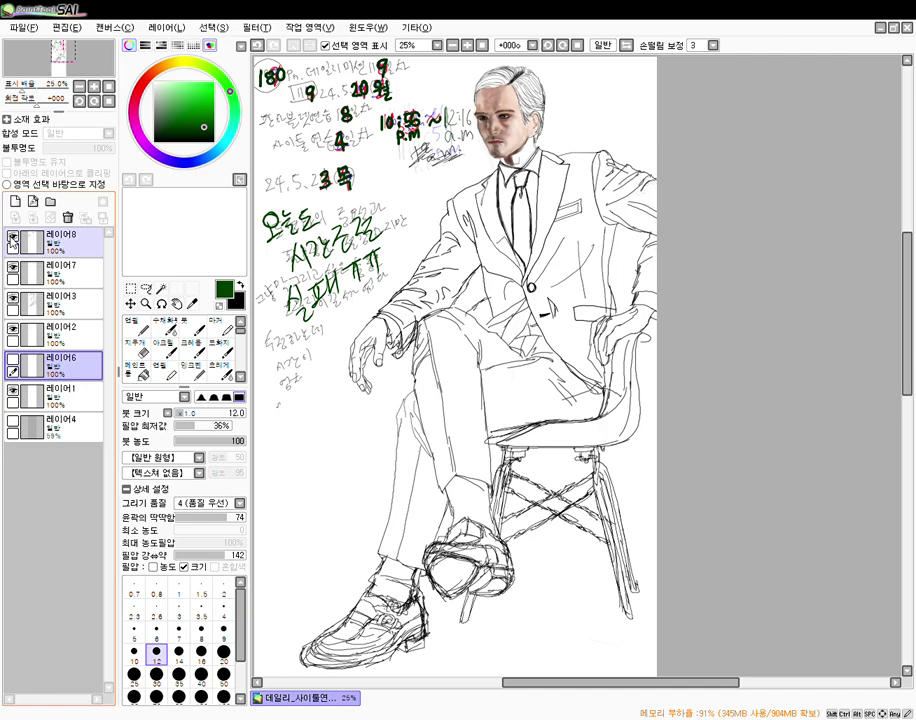
{"action": "left_click", "coordinate": [13, 238]}
{"action": "left_click", "coordinate": [13, 238]}
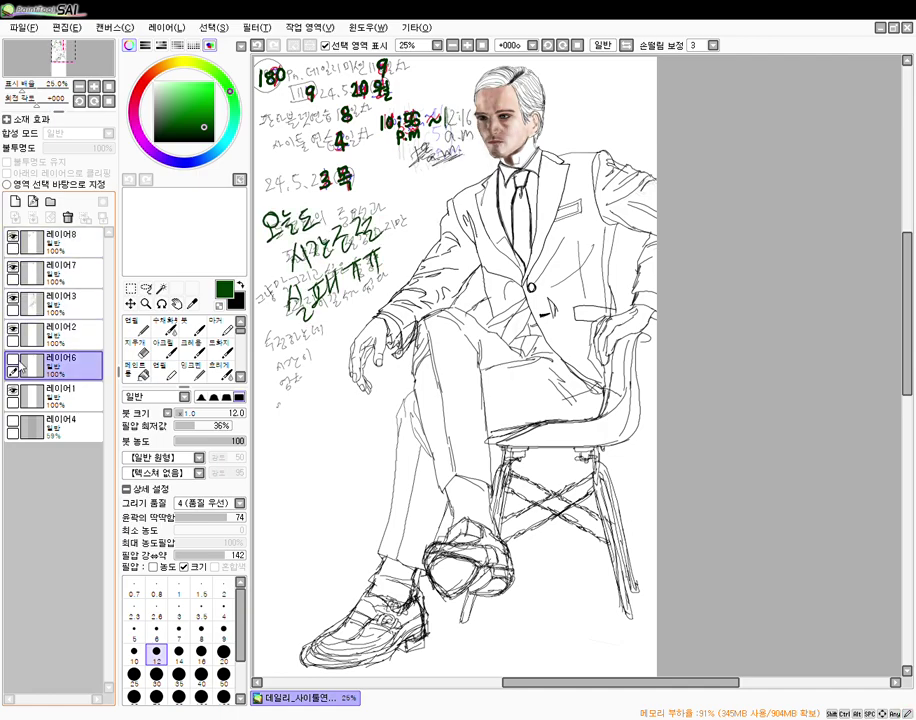
- Compare the whole drawing again with 레이어6 hidden and shown, checking 레이어8 in between
{"action": "left_click", "coordinate": [13, 362]}
{"action": "left_click", "coordinate": [13, 362]}
{"action": "left_click", "coordinate": [13, 362]}
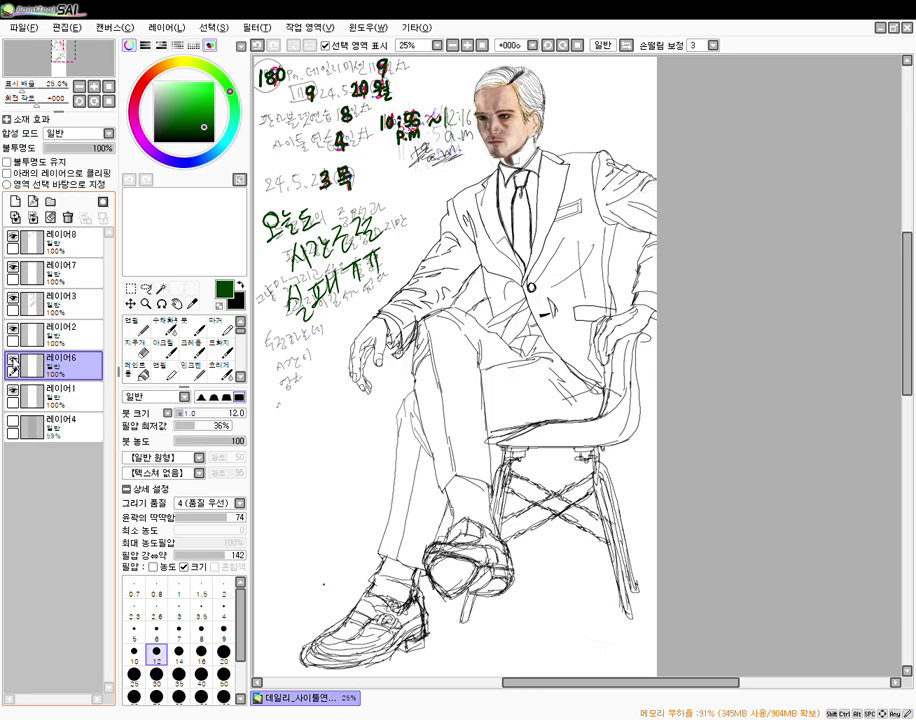
{"action": "left_click", "coordinate": [13, 240]}
{"action": "left_click", "coordinate": [14, 240]}
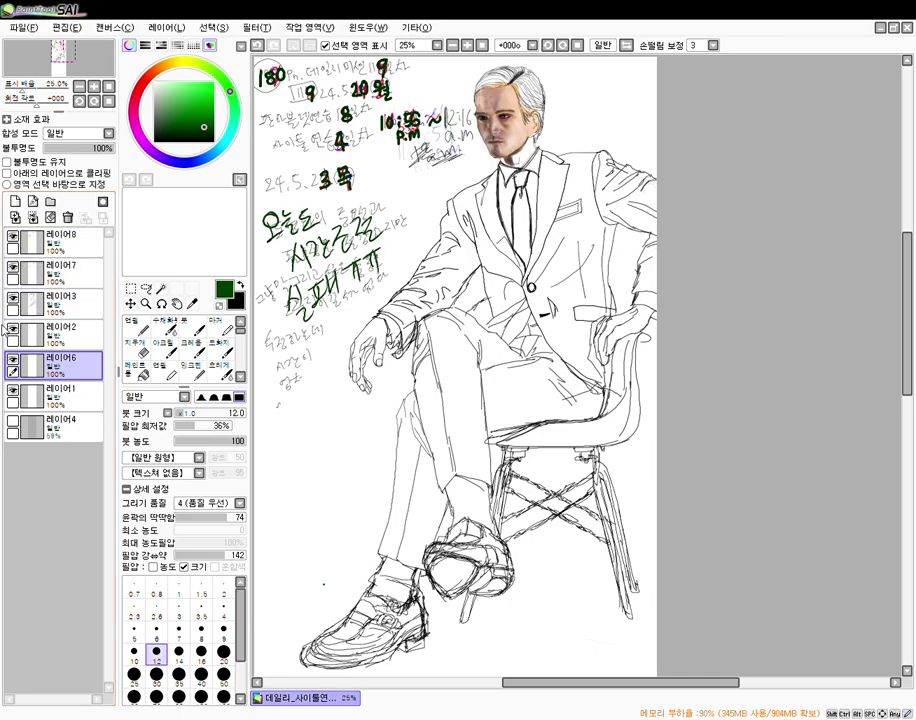
{"action": "left_click", "coordinate": [13, 360]}
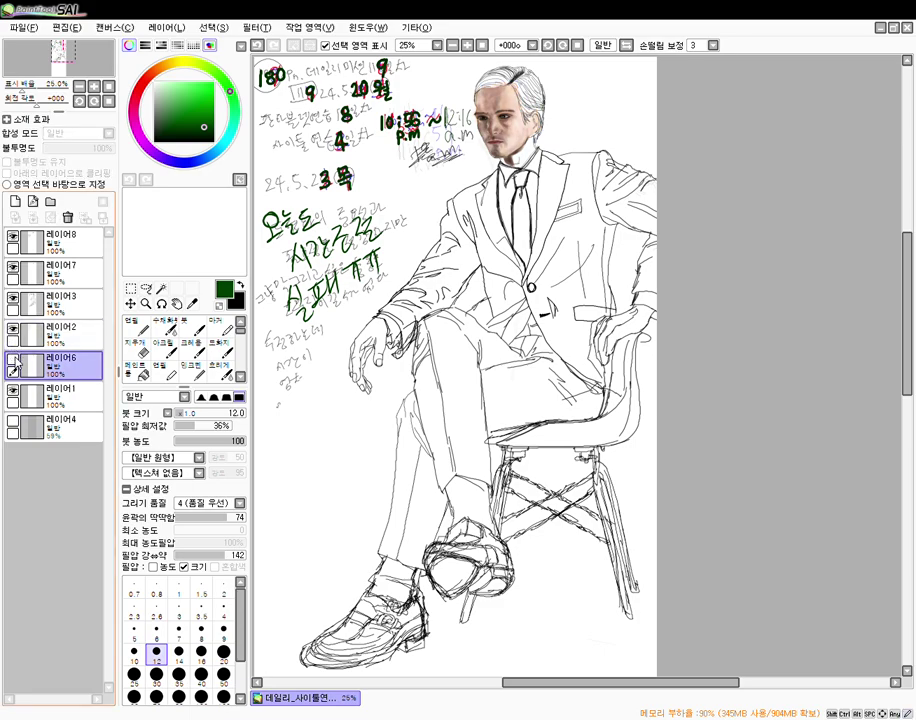
{"action": "left_click", "coordinate": [13, 360]}
{"action": "left_click", "coordinate": [13, 360]}
{"action": "left_click", "coordinate": [13, 360]}
{"action": "left_click", "coordinate": [13, 362]}
{"action": "left_click", "coordinate": [13, 361]}
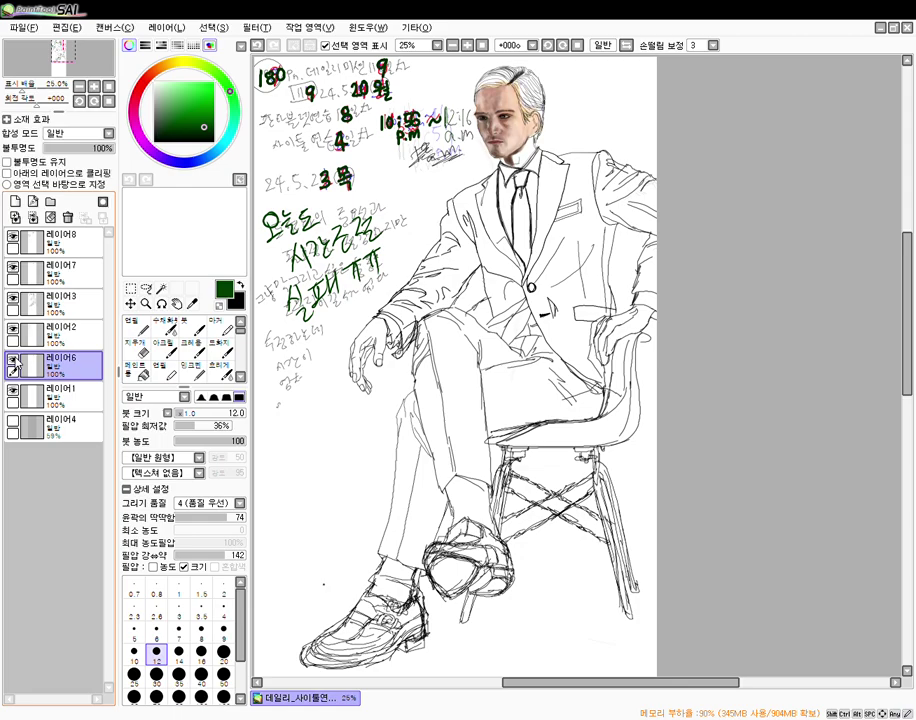
{"action": "left_click", "coordinate": [13, 362]}
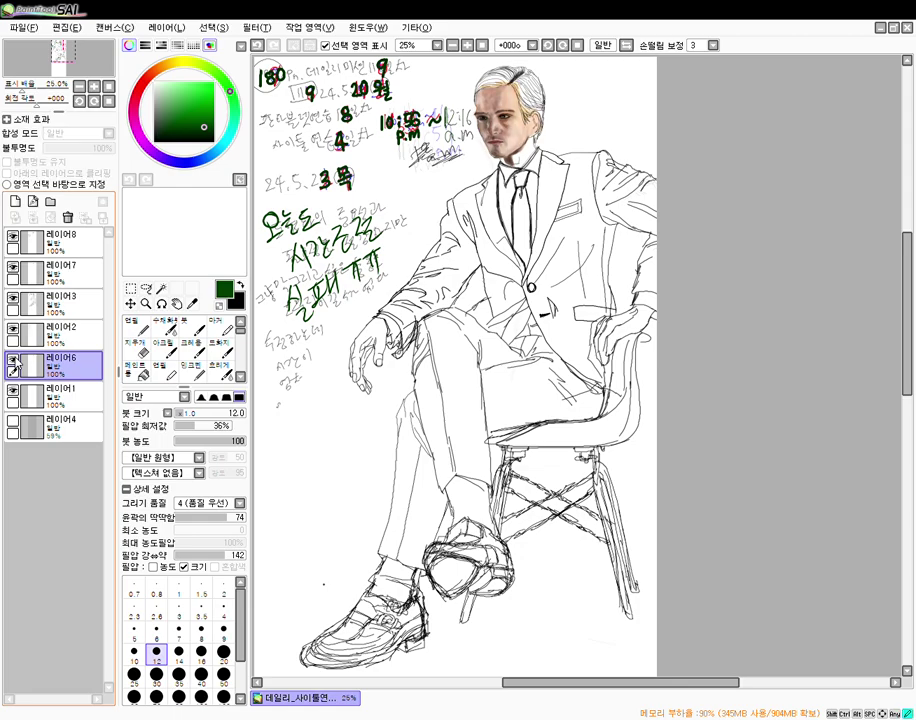
{"action": "left_click", "coordinate": [13, 362]}
- Examine the face and hairline up close with 레이어6 hidden and shown
{"action": "scroll", "coordinate": [444, 218], "scroll_direction": "up", "scroll_amount": 1}
{"action": "scroll", "coordinate": [444, 218], "scroll_direction": "down", "scroll_amount": 1}
{"action": "scroll", "coordinate": [444, 218], "scroll_direction": "up", "scroll_amount": 2}
{"action": "left_click_drag", "start_coordinate": [603, 126], "coordinate": [531, 508]}
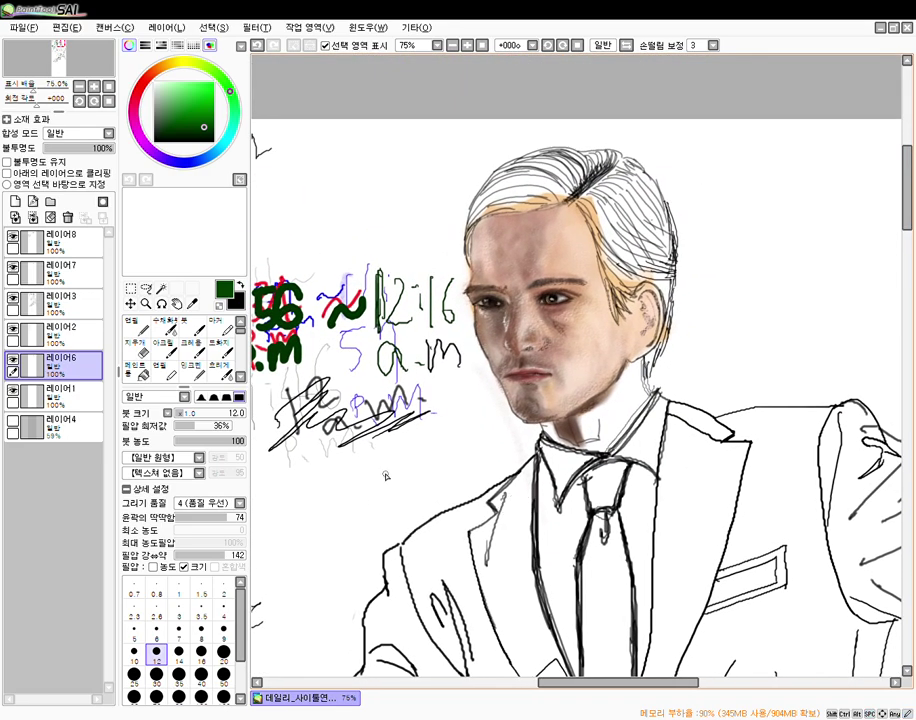
{"action": "left_click", "coordinate": [12, 361]}
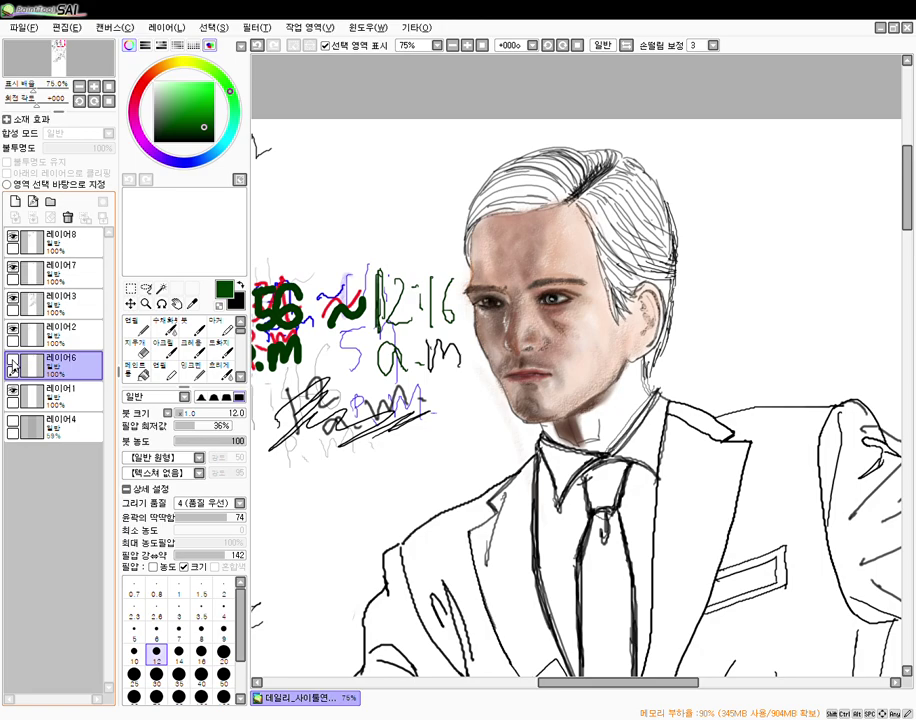
{"action": "left_click", "coordinate": [12, 361]}
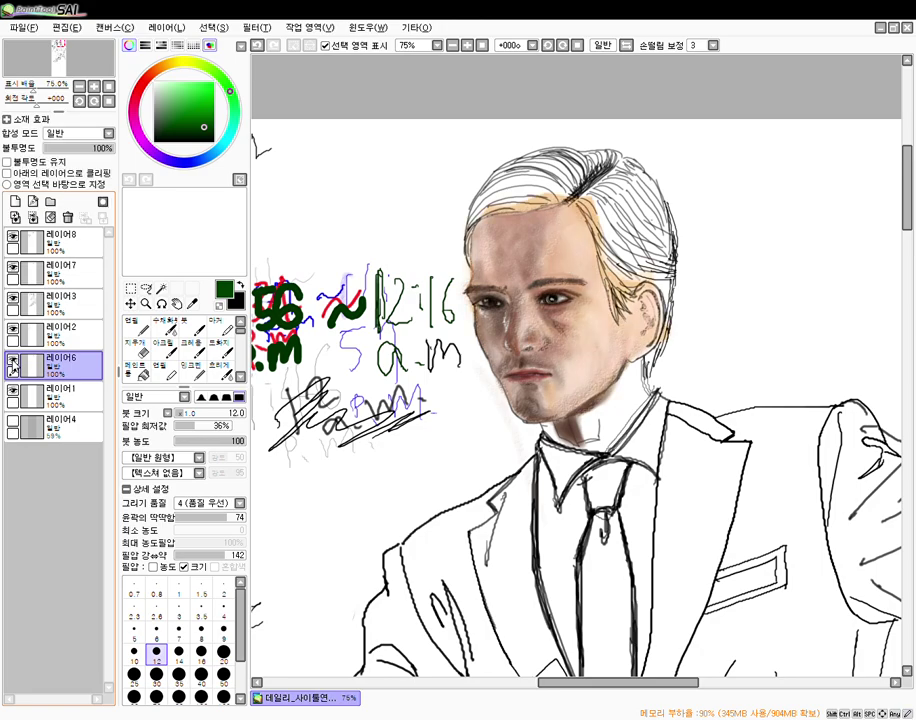
{"action": "left_click", "coordinate": [12, 361]}
{"action": "left_click", "coordinate": [12, 361]}
{"action": "left_click", "coordinate": [12, 361]}
{"action": "left_click", "coordinate": [12, 361]}
{"action": "left_click", "coordinate": [12, 361]}
{"action": "left_click", "coordinate": [12, 361]}
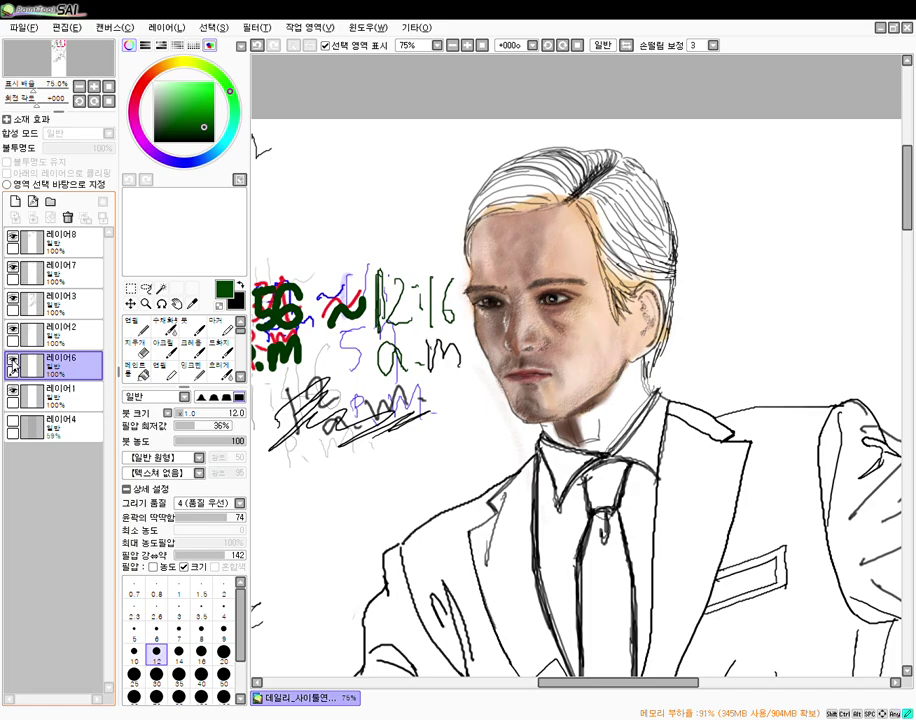
{"action": "left_click", "coordinate": [12, 362]}
{"action": "left_click", "coordinate": [12, 361]}
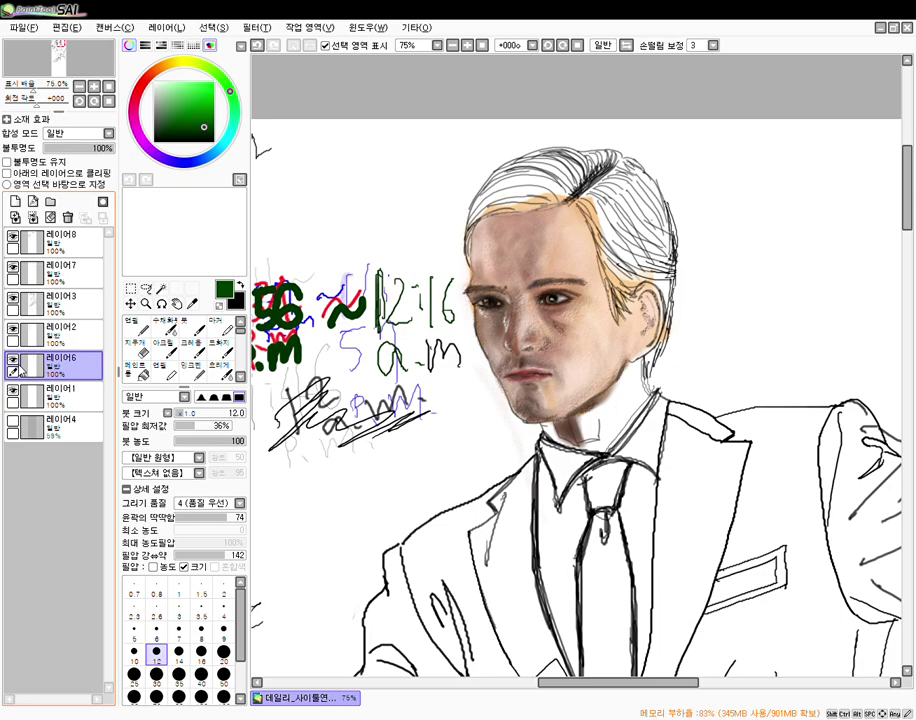
- Examine the face up close with 레이어8 hidden and shown, and return to the full figure
{"action": "left_click", "coordinate": [13, 238]}
{"action": "left_click", "coordinate": [13, 238]}
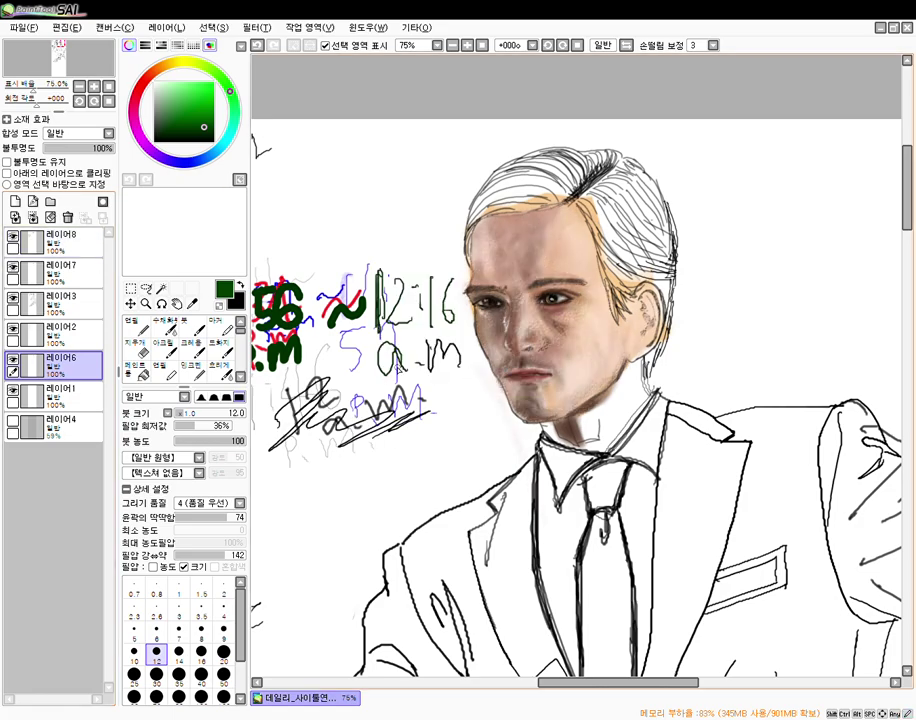
{"action": "left_click", "coordinate": [13, 238]}
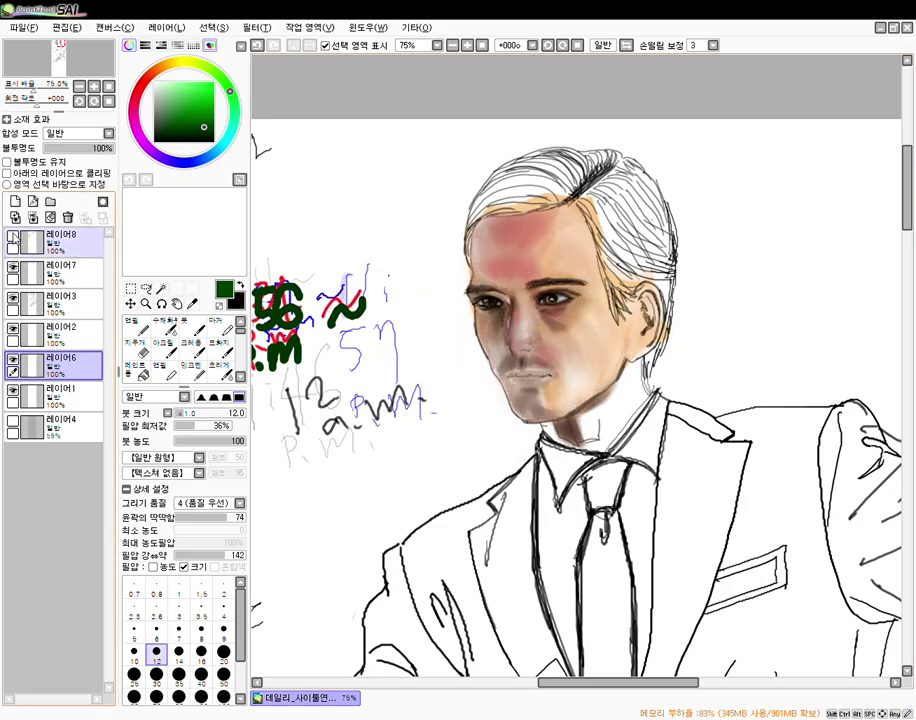
{"action": "left_click", "coordinate": [13, 238]}
{"action": "scroll", "coordinate": [456, 352], "scroll_direction": "up", "scroll_amount": 2}
{"action": "scroll", "coordinate": [467, 362], "scroll_direction": "down", "scroll_amount": 6}
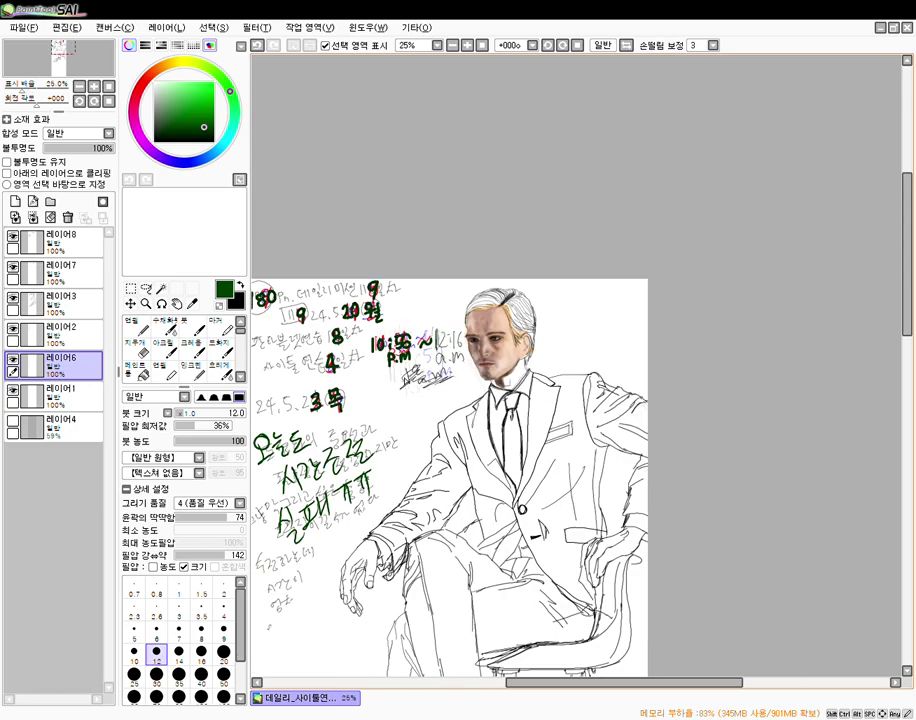
{"action": "left_click_drag", "start_coordinate": [378, 389], "coordinate": [452, 193]}
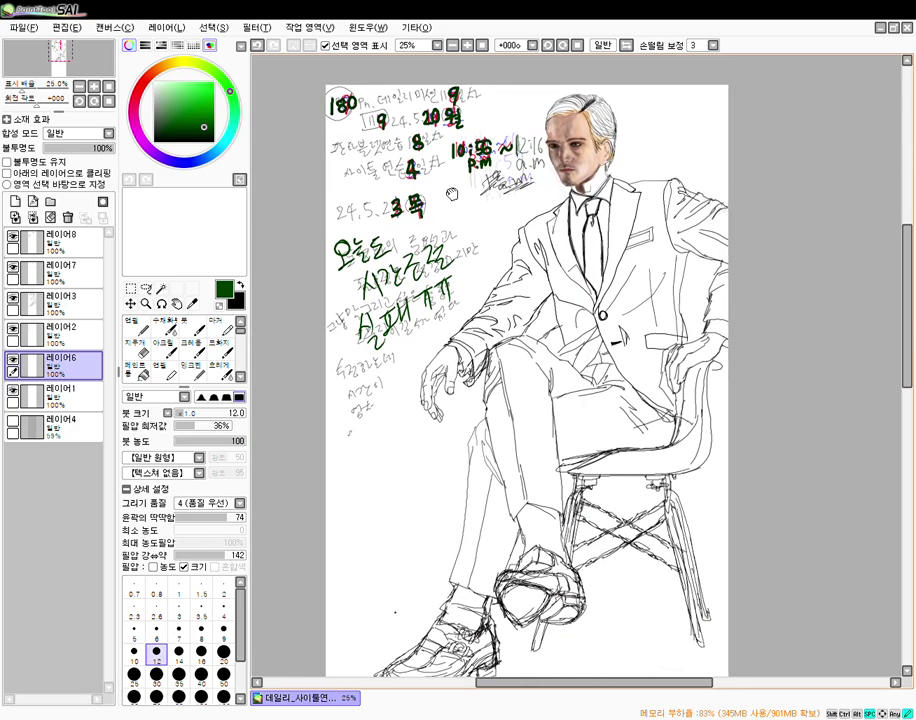
{"action": "left_click_drag", "start_coordinate": [445, 252], "coordinate": [441, 227]}
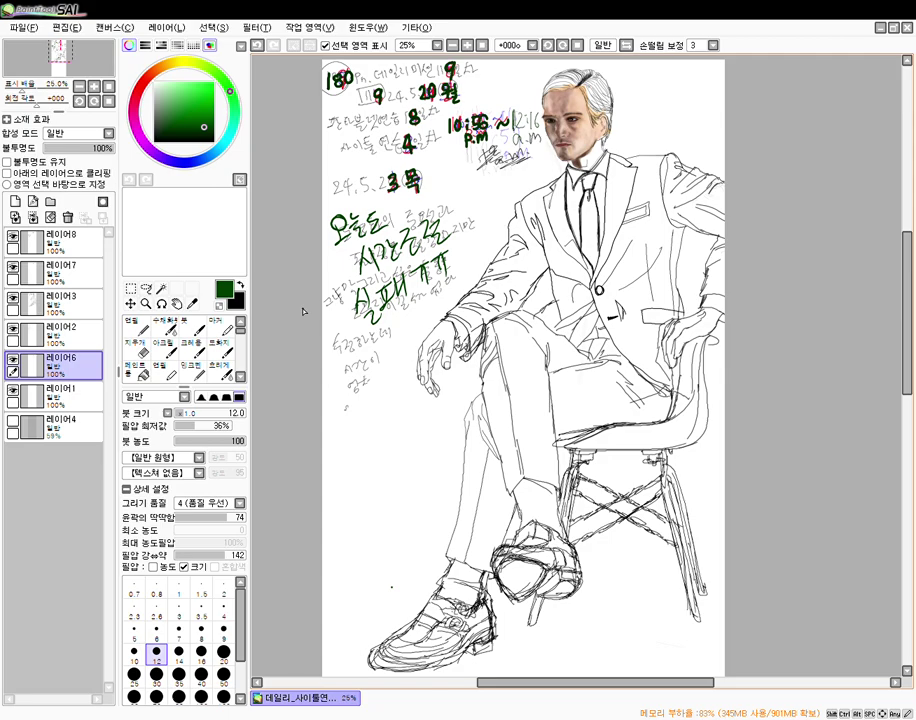
- Set the drawing colour to dark red and choose the pen brush (펜) with a size of 23
{"action": "left_click", "coordinate": [221, 326]}
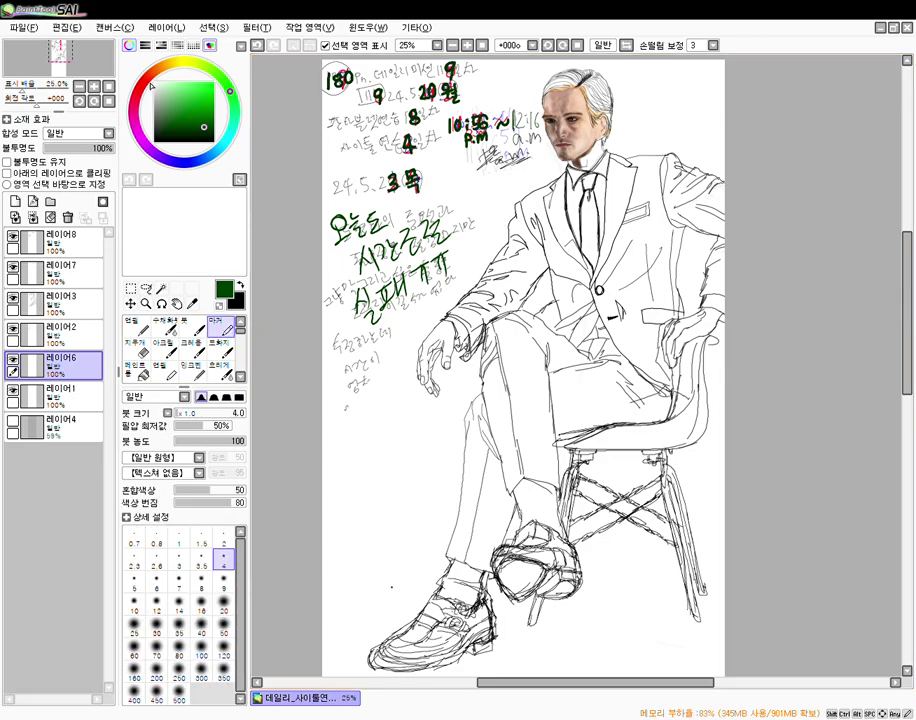
{"action": "left_click", "coordinate": [143, 85]}
{"action": "left_click", "coordinate": [215, 82]}
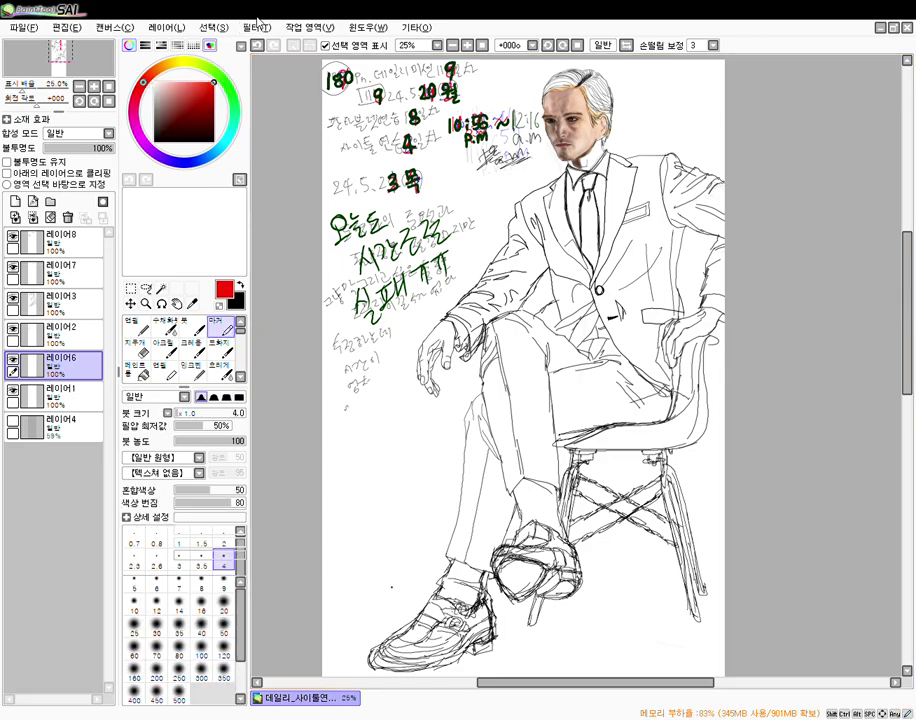
{"action": "left_click", "coordinate": [210, 107]}
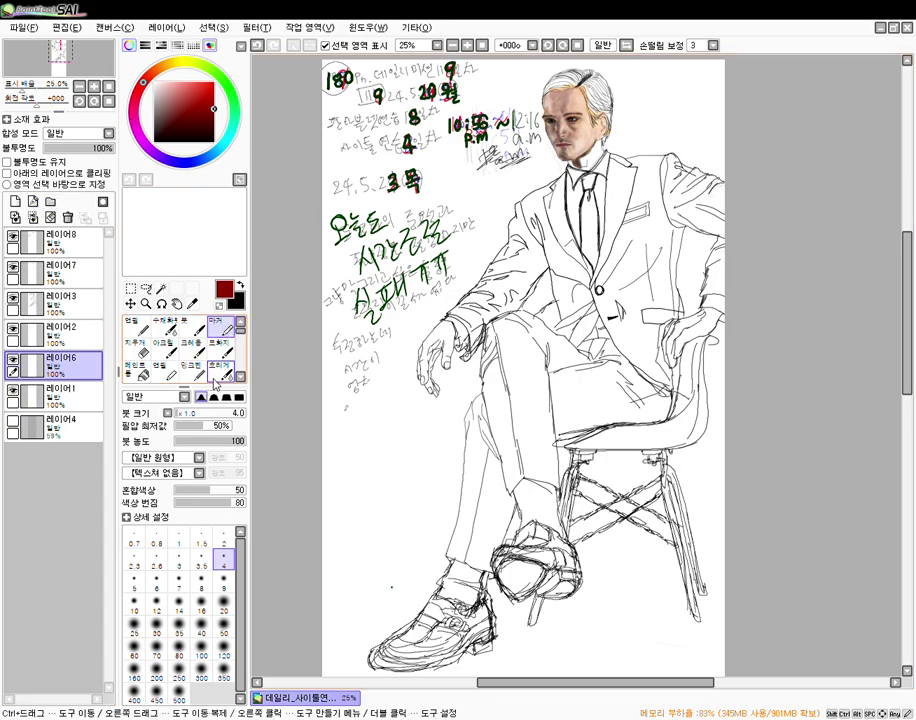
{"action": "left_click", "coordinate": [240, 377]}
{"action": "left_click", "coordinate": [241, 377]}
{"action": "left_click_drag", "start_coordinate": [242, 346], "coordinate": [243, 337]}
{"action": "left_click", "coordinate": [226, 338]}
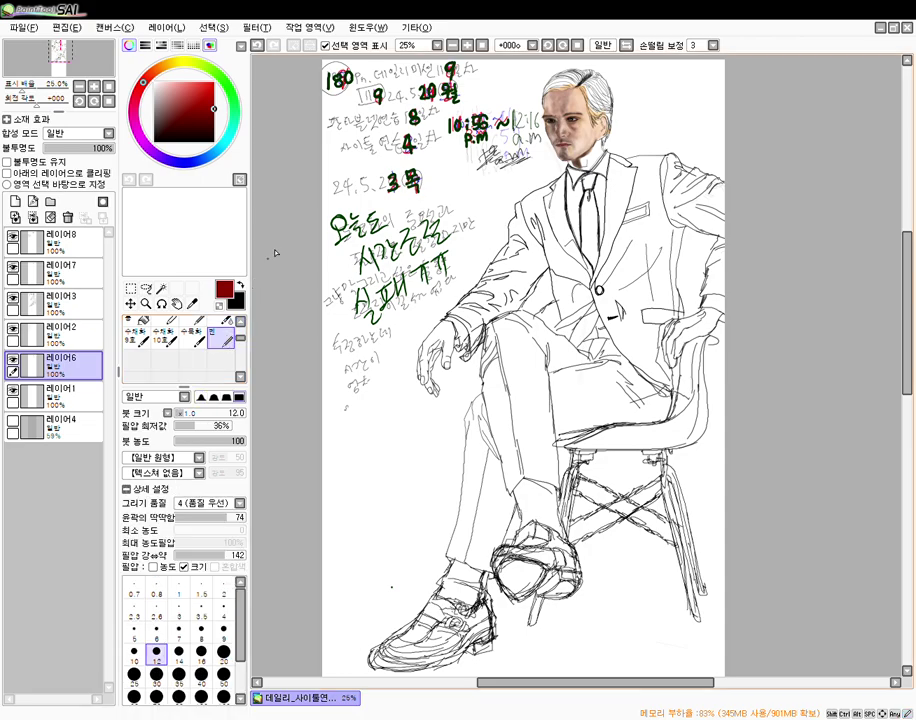
{"action": "left_click_drag", "start_coordinate": [184, 413], "coordinate": [194, 413]}
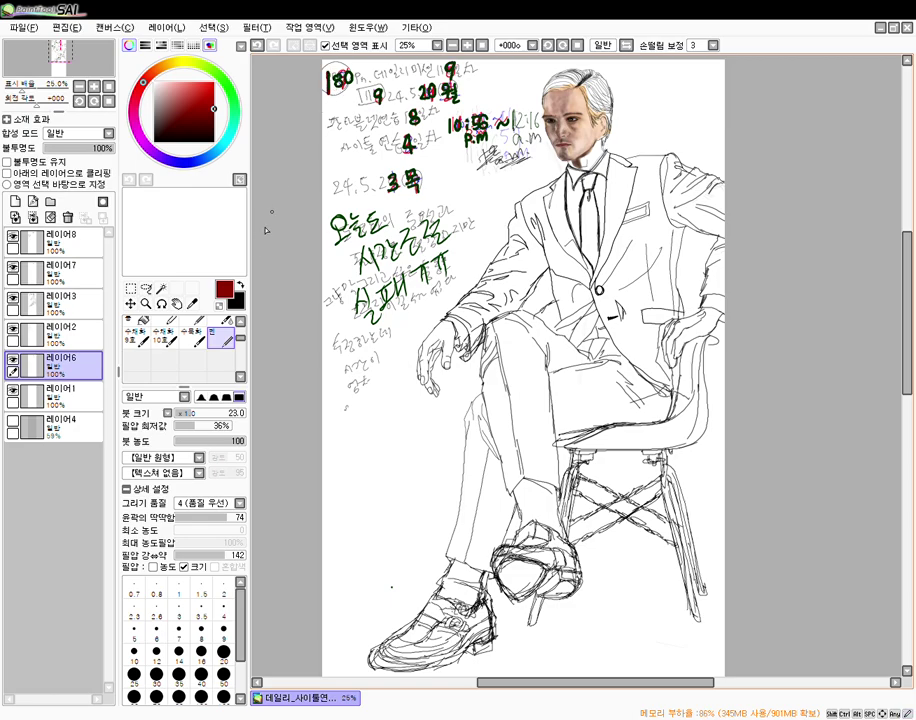
- Select 레이어8, compare the drawing with it hidden and shown, and add a new layer above it
{"action": "left_click", "coordinate": [40, 240]}
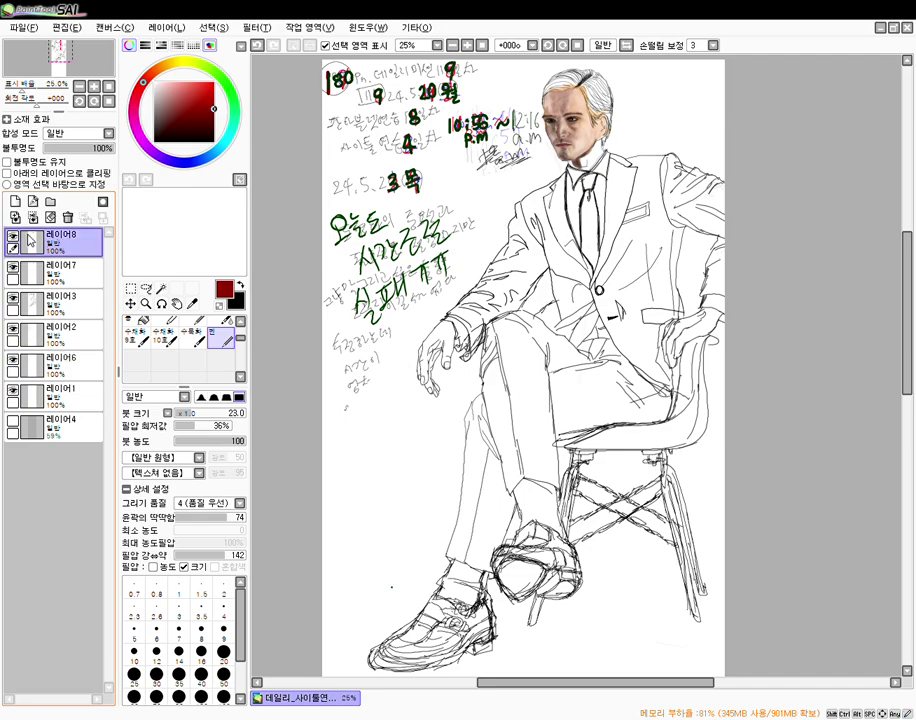
{"action": "left_click", "coordinate": [13, 237]}
{"action": "left_click", "coordinate": [13, 237]}
{"action": "left_click", "coordinate": [13, 237]}
{"action": "left_click", "coordinate": [13, 237]}
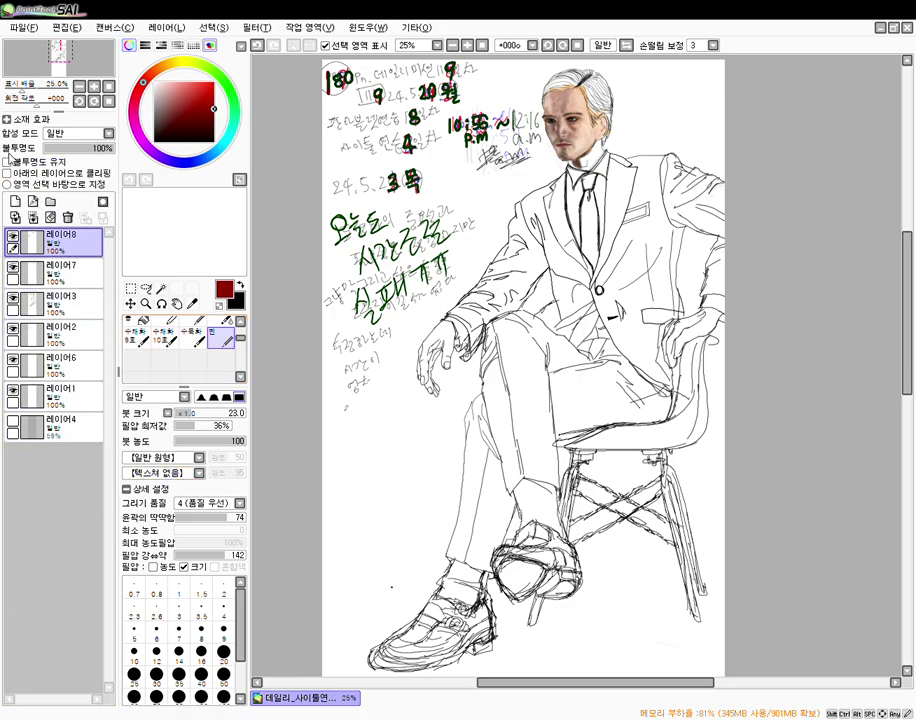
{"action": "left_click", "coordinate": [15, 202]}
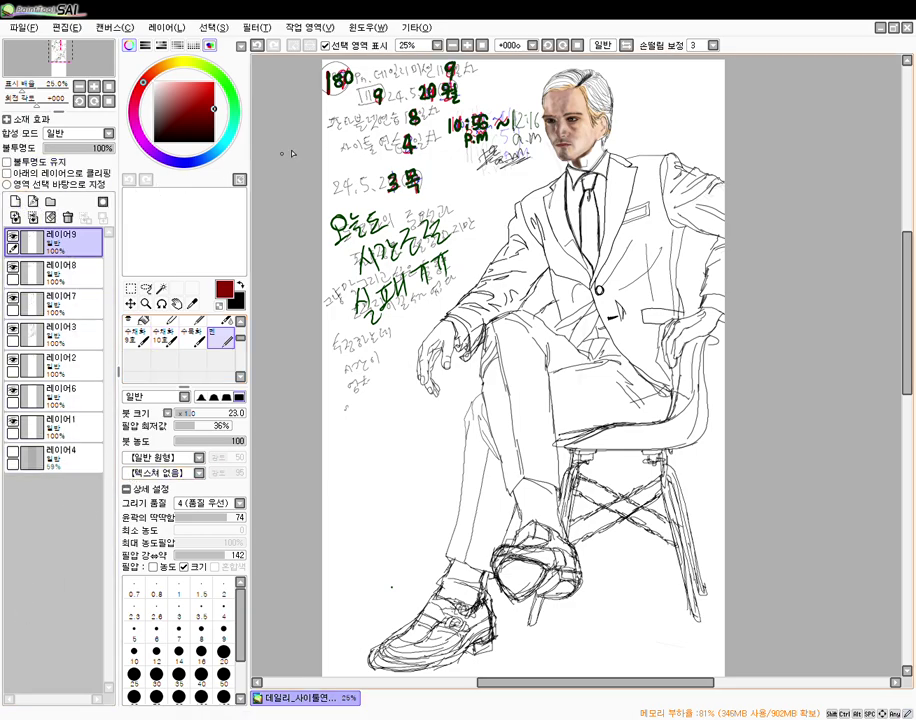
- Handwrite the updated practice-log numbers in dark red over the old notes on the new layer, starting with 181
{"action": "mouse_move", "coordinate": [346, 75]}
{"action": "left_mouse_down"}
{"action": "mouse_move", "coordinate": [337, 81]}
{"action": "mouse_move", "coordinate": [347, 78]}
{"action": "left_mouse_up"}
{"action": "mouse_move", "coordinate": [343, 78]}
{"action": "left_mouse_down"}
{"action": "mouse_move", "coordinate": [338, 90]}
{"action": "mouse_move", "coordinate": [354, 72]}
{"action": "mouse_move", "coordinate": [350, 91]}
{"action": "left_mouse_up"}
{"action": "mouse_move", "coordinate": [440, 62]}
{"action": "left_mouse_down"}
{"action": "mouse_move", "coordinate": [440, 76]}
{"action": "mouse_move", "coordinate": [451, 76]}
{"action": "left_mouse_up"}
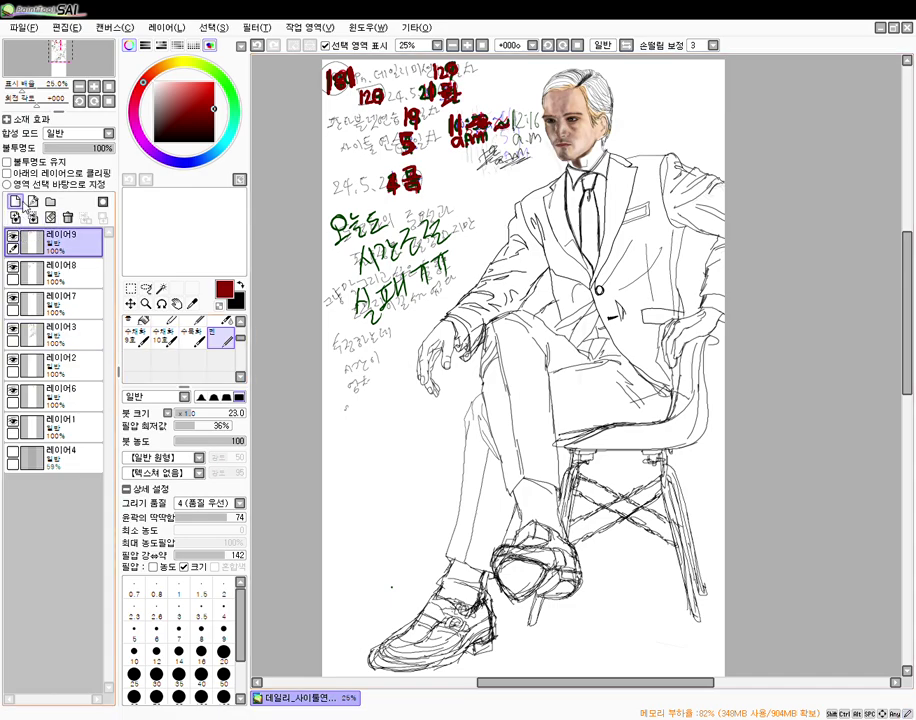
- Add two new layers above 레이어9 for painting the man's head
{"action": "left_click", "coordinate": [16, 202]}
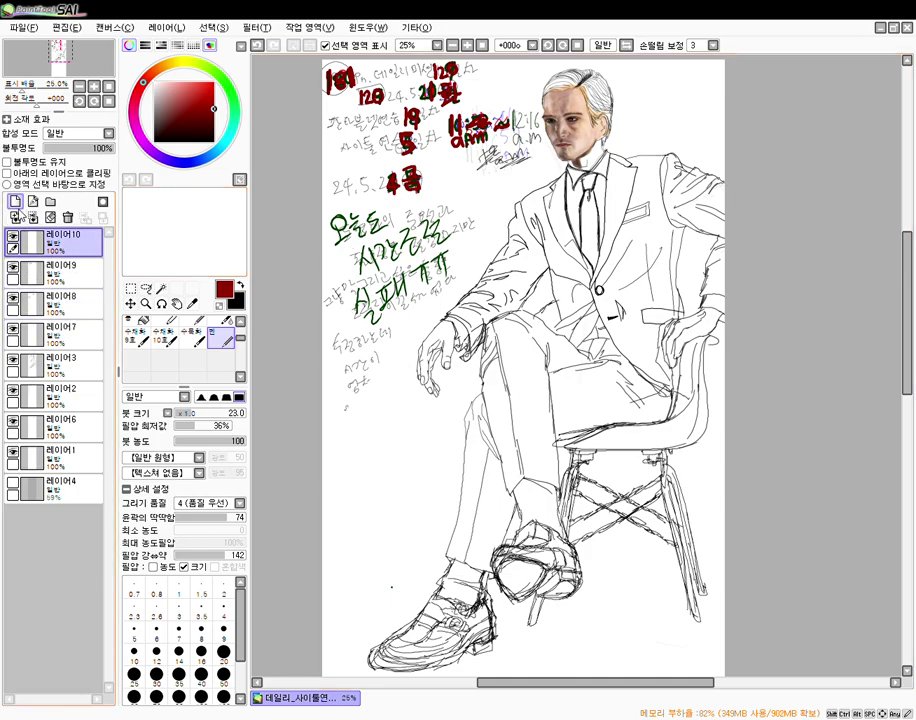
{"action": "left_click", "coordinate": [15, 201]}
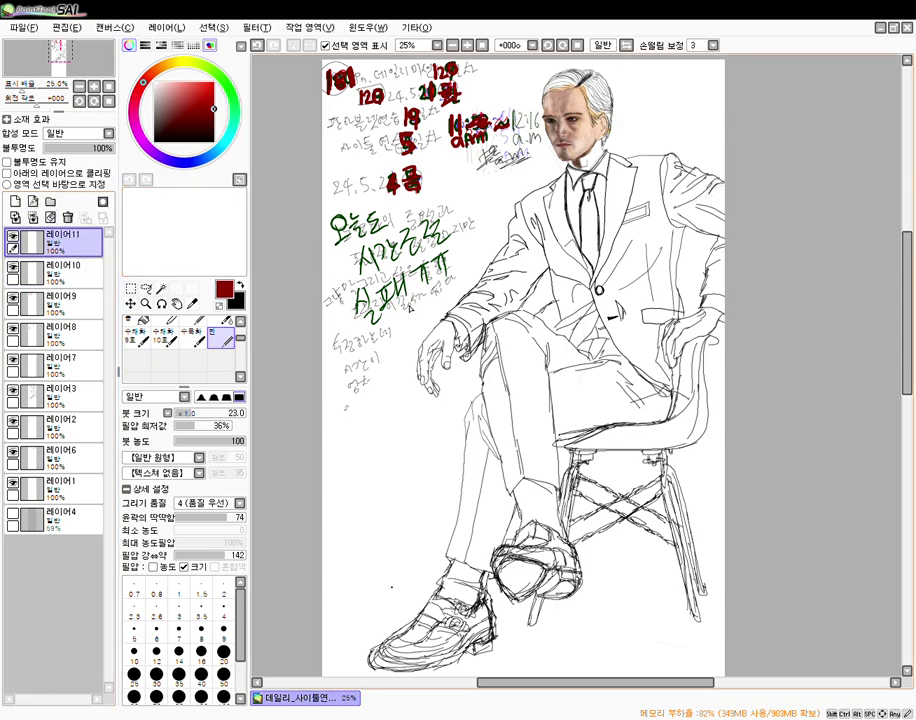
{"action": "scroll", "coordinate": [664, 128], "scroll_direction": "down", "scroll_amount": 2}
{"action": "scroll", "coordinate": [664, 128], "scroll_direction": "up", "scroll_amount": 4}
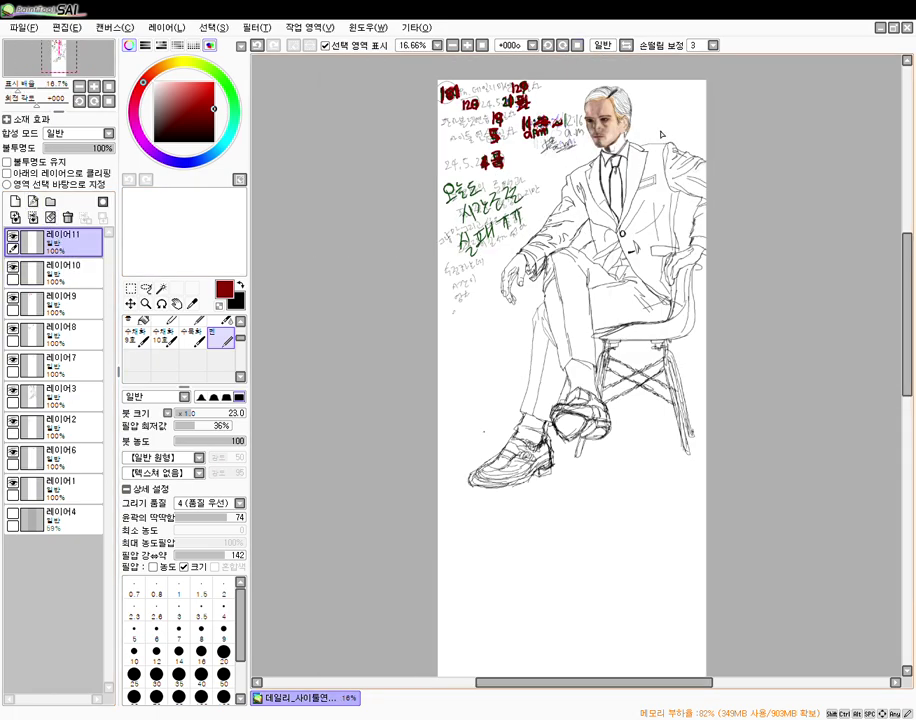
{"action": "left_click_drag", "start_coordinate": [622, 101], "coordinate": [582, 336]}
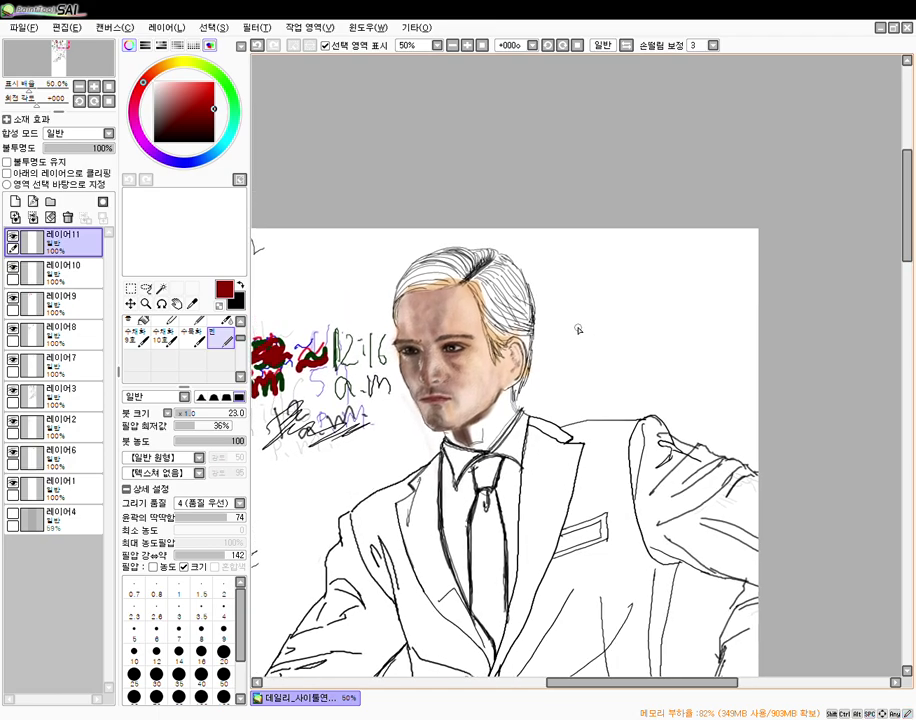
{"action": "left_click_drag", "start_coordinate": [213, 108], "coordinate": [209, 138]}
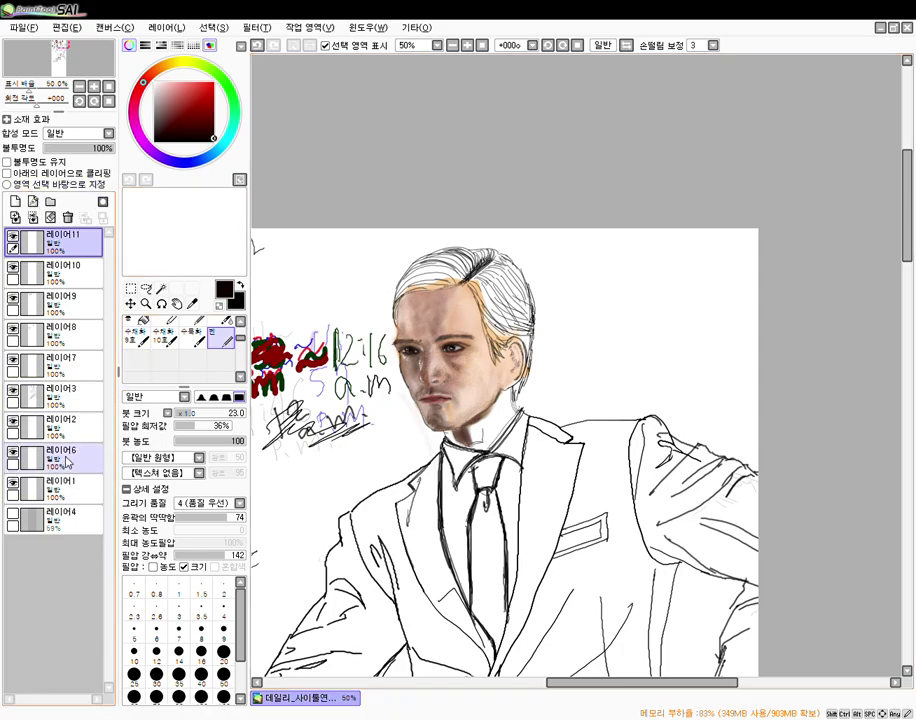
{"action": "left_click", "coordinate": [161, 288]}
{"action": "left_click", "coordinate": [429, 273]}
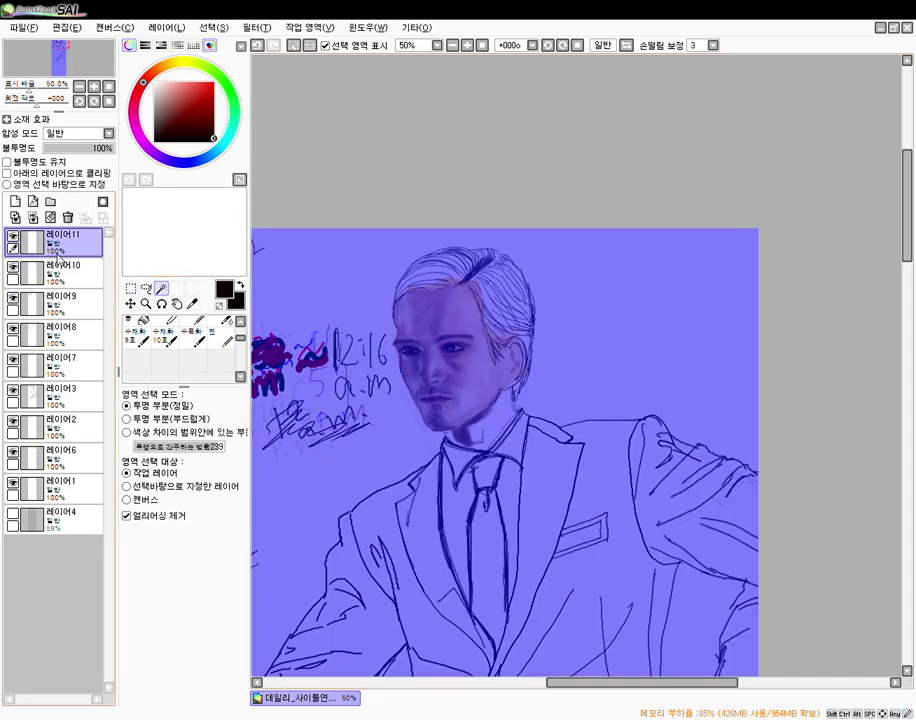
{"action": "key", "text": "ctrl+t"}
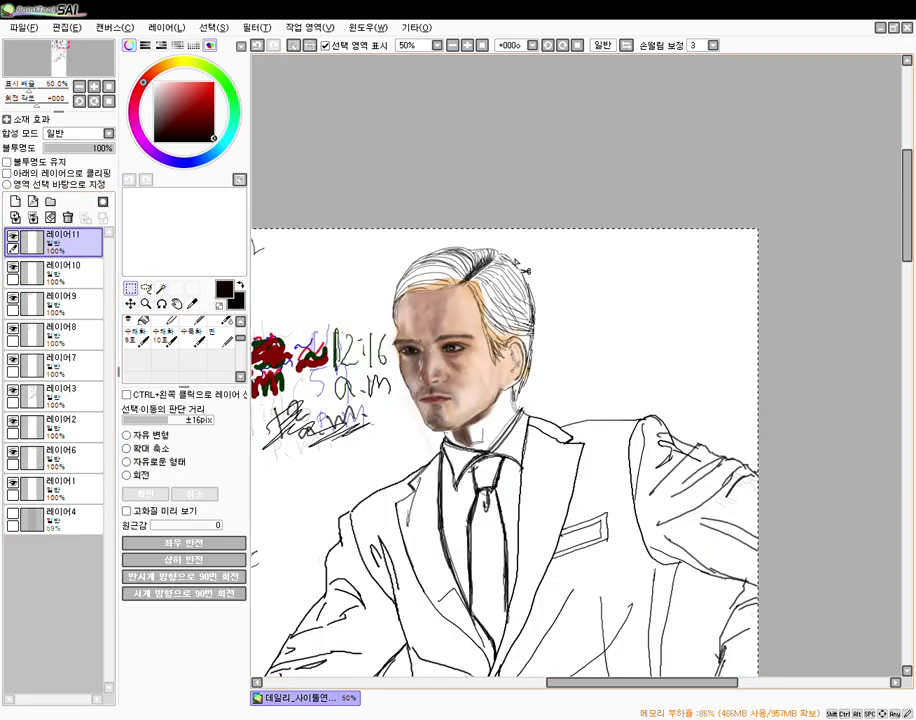
{"action": "left_click", "coordinate": [160, 292]}
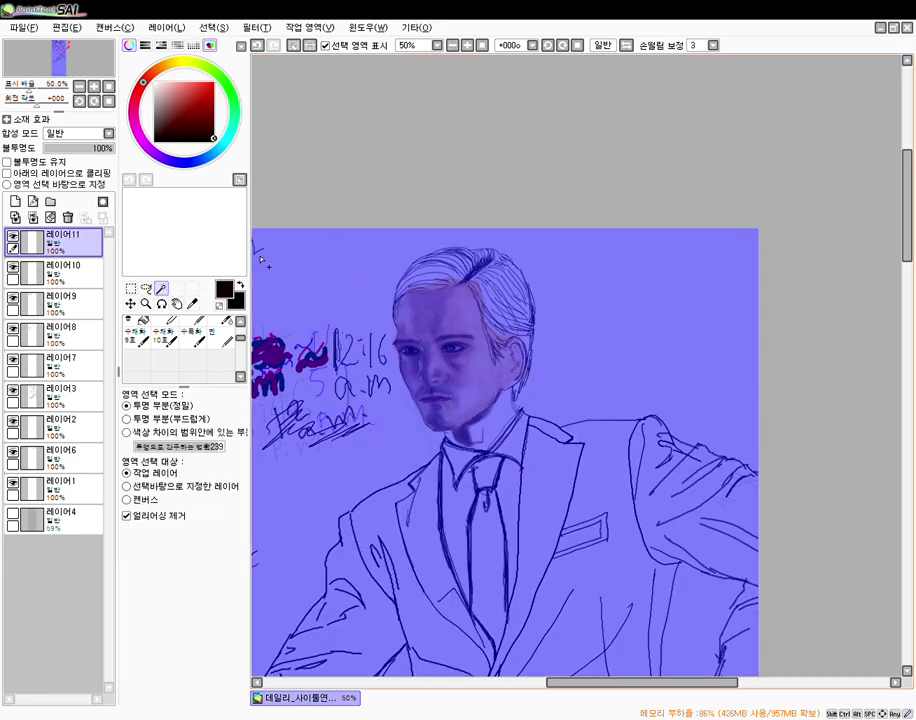
{"action": "left_click", "coordinate": [147, 288]}
{"action": "left_click", "coordinate": [398, 208]}
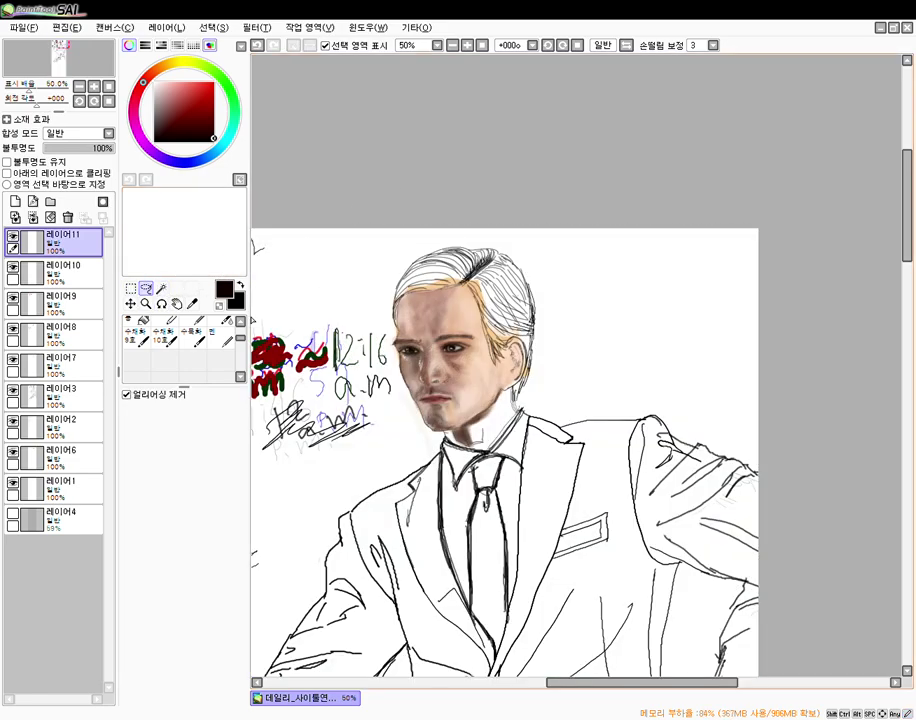
{"action": "left_click", "coordinate": [237, 338]}
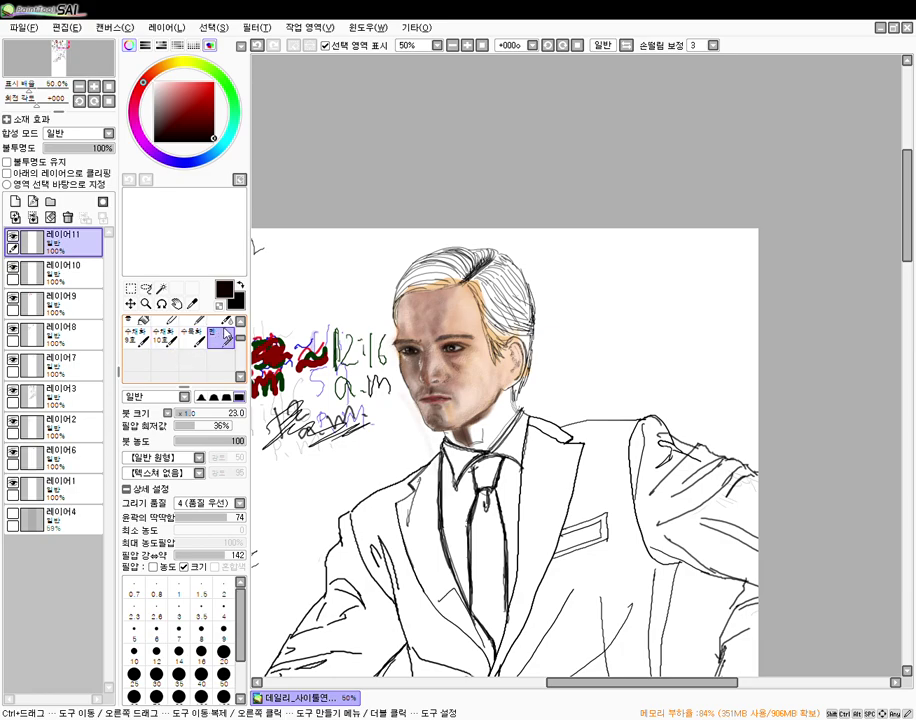
- Choose the acrylic brush (아크릴) with a dark brown colour and a brush density (붓 농도) of 81
{"action": "scroll", "coordinate": [232, 335], "scroll_direction": "up", "scroll_amount": 2}
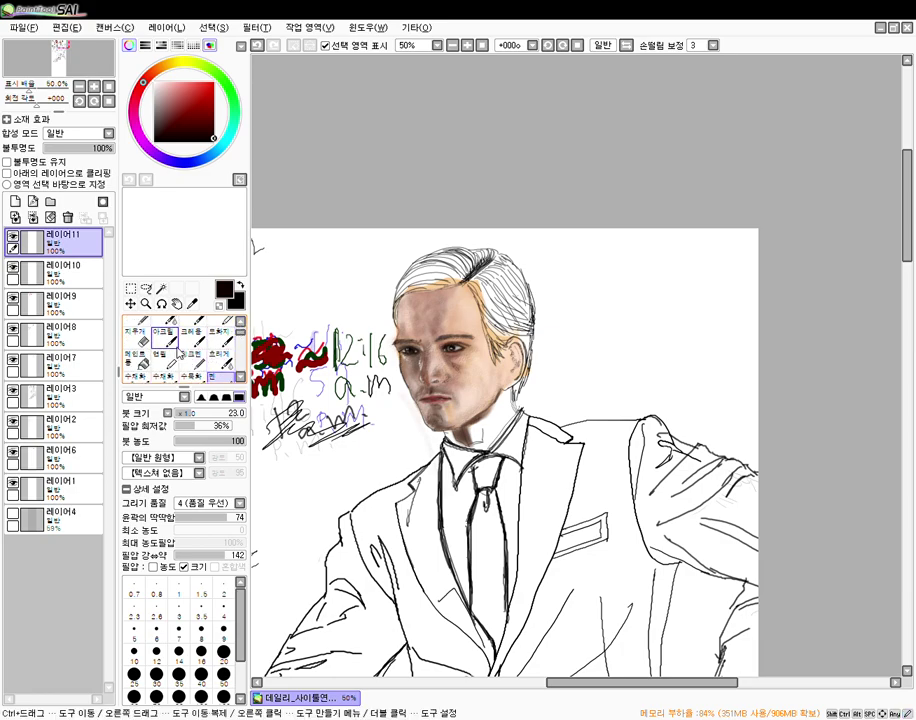
{"action": "left_click", "coordinate": [178, 341]}
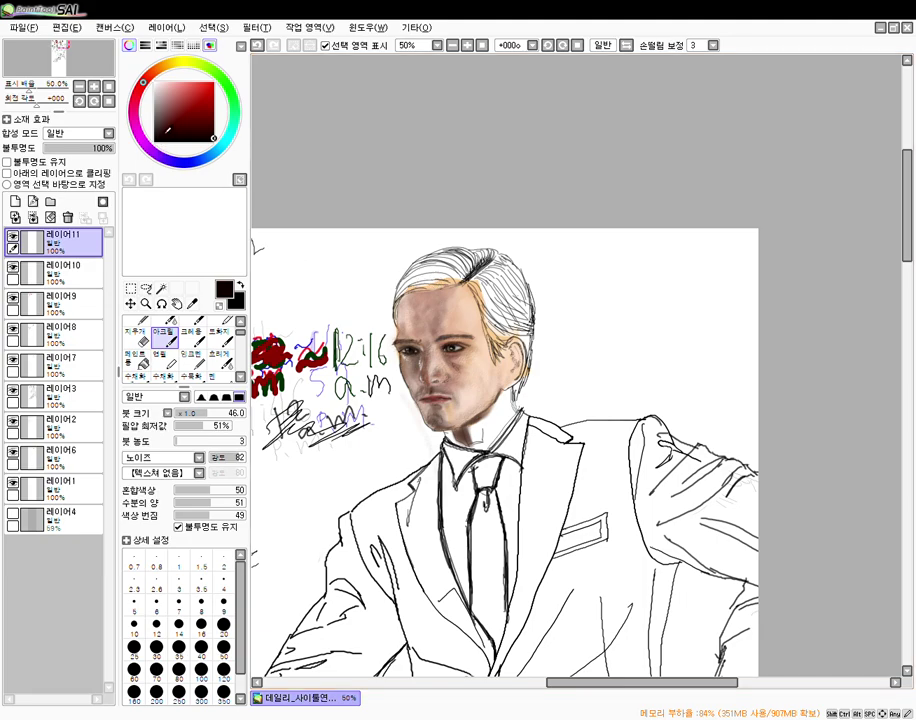
{"action": "left_click", "coordinate": [166, 129]}
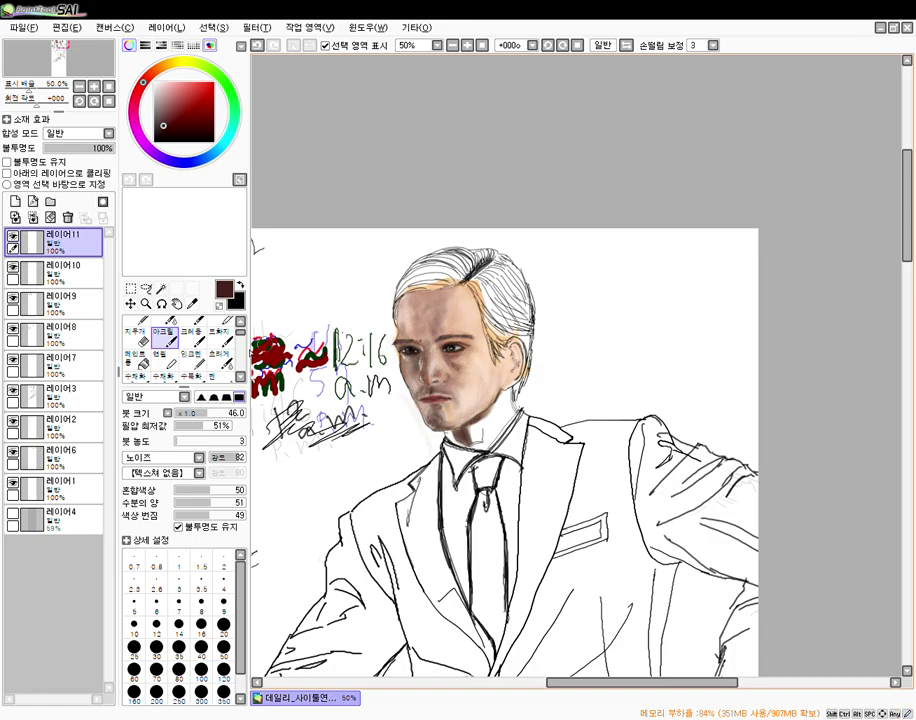
{"action": "left_click", "coordinate": [199, 441]}
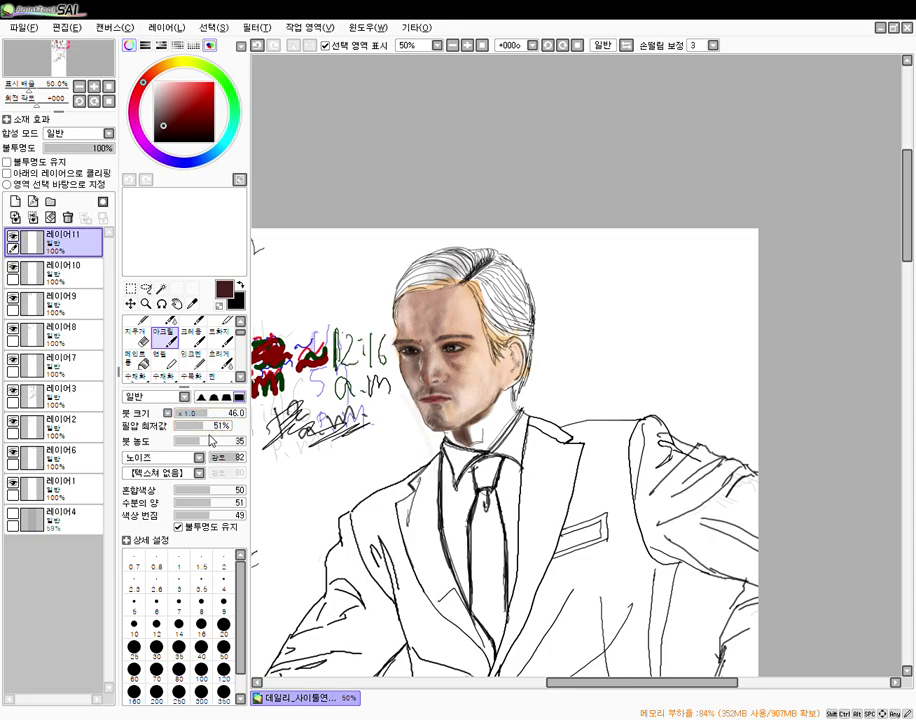
{"action": "left_click_drag", "start_coordinate": [212, 441], "coordinate": [231, 441]}
- Paint a first soft dark brown shade on the front hair above the forehead
{"action": "mouse_move", "coordinate": [461, 267]}
{"action": "left_mouse_down"}
{"action": "mouse_move", "coordinate": [456, 277]}
{"action": "mouse_move", "coordinate": [459, 267]}
{"action": "left_mouse_up"}
{"action": "left_click_drag", "start_coordinate": [464, 266], "coordinate": [460, 281]}
{"action": "mouse_move", "coordinate": [457, 279]}
{"action": "left_mouse_down"}
{"action": "mouse_move", "coordinate": [445, 280]}
{"action": "mouse_move", "coordinate": [456, 264]}
{"action": "left_mouse_up"}
{"action": "mouse_move", "coordinate": [456, 264]}
{"action": "left_mouse_down"}
{"action": "mouse_move", "coordinate": [448, 266]}
{"action": "mouse_move", "coordinate": [468, 256]}
{"action": "mouse_move", "coordinate": [456, 267]}
{"action": "left_mouse_up"}
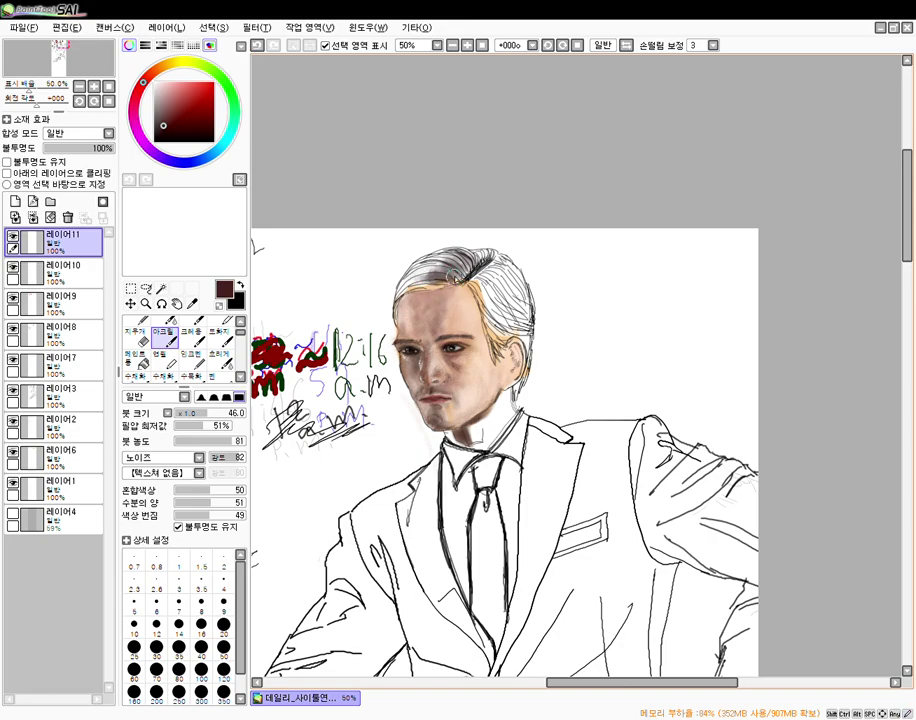
- Set the crayon brush (크레용) to a density of 79 and stroke dark brown texture along the parting and crown
{"action": "key", "text": "n"}
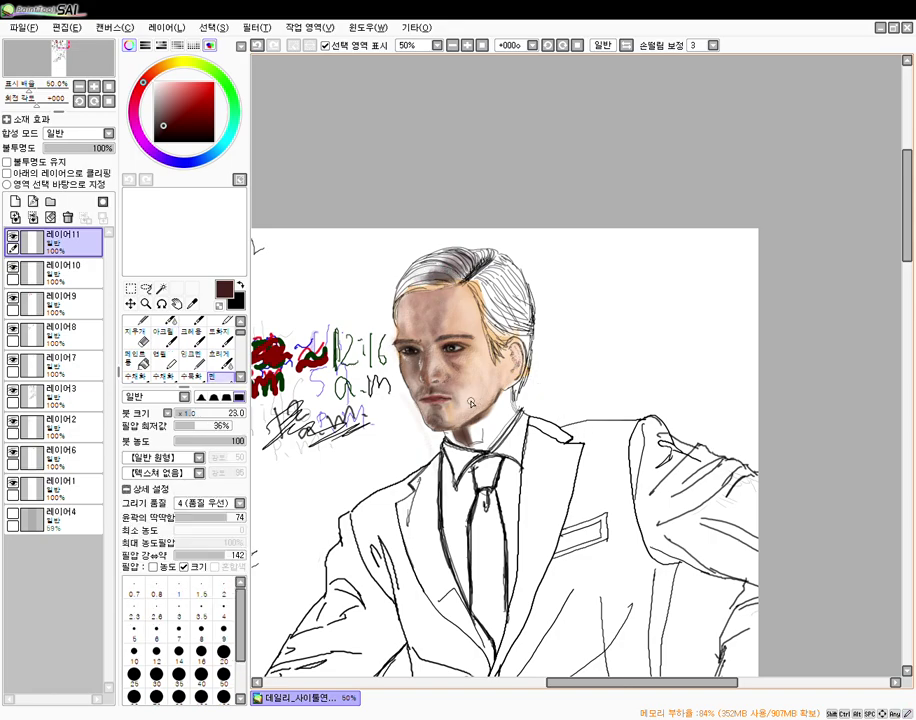
{"action": "scroll", "coordinate": [580, 402], "scroll_direction": "down", "scroll_amount": 2}
{"action": "scroll", "coordinate": [553, 357], "scroll_direction": "up", "scroll_amount": 4}
{"action": "scroll", "coordinate": [587, 246], "scroll_direction": "up", "scroll_amount": 2}
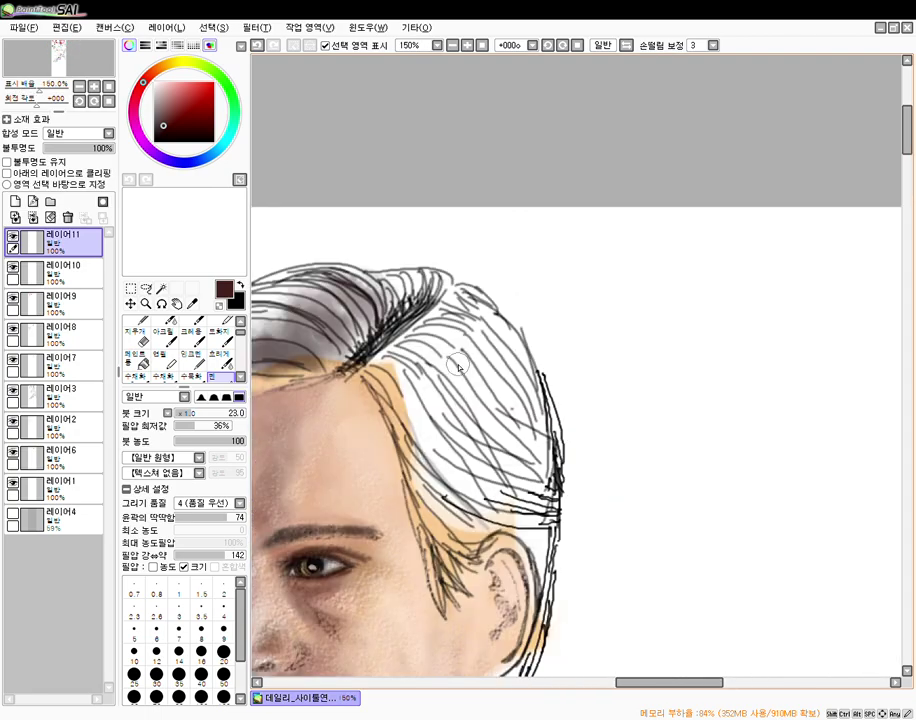
{"action": "left_click_drag", "start_coordinate": [445, 388], "coordinate": [628, 376]}
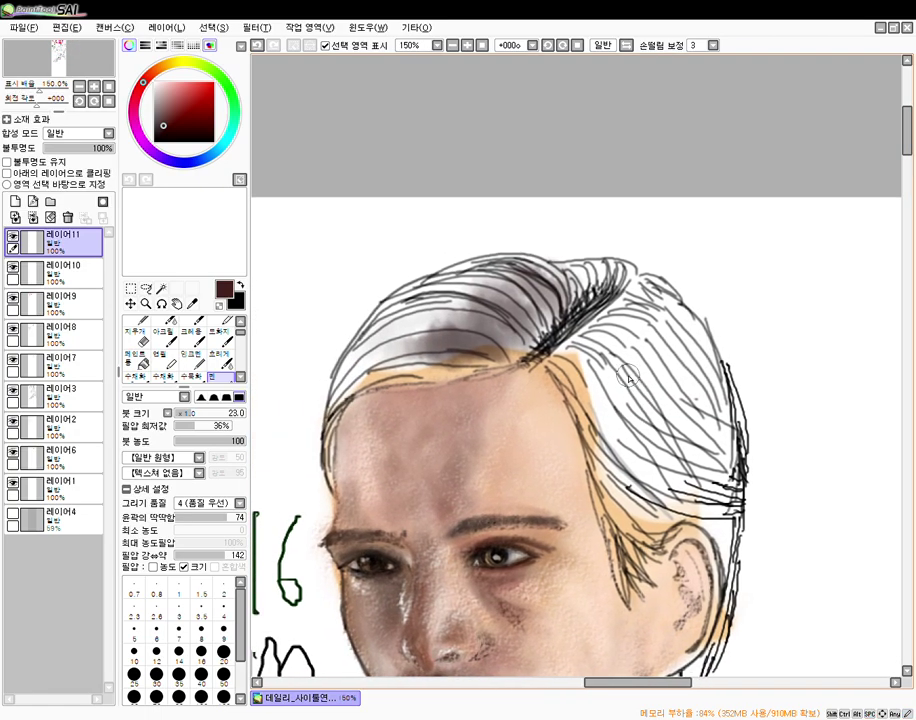
{"action": "key", "text": "b"}
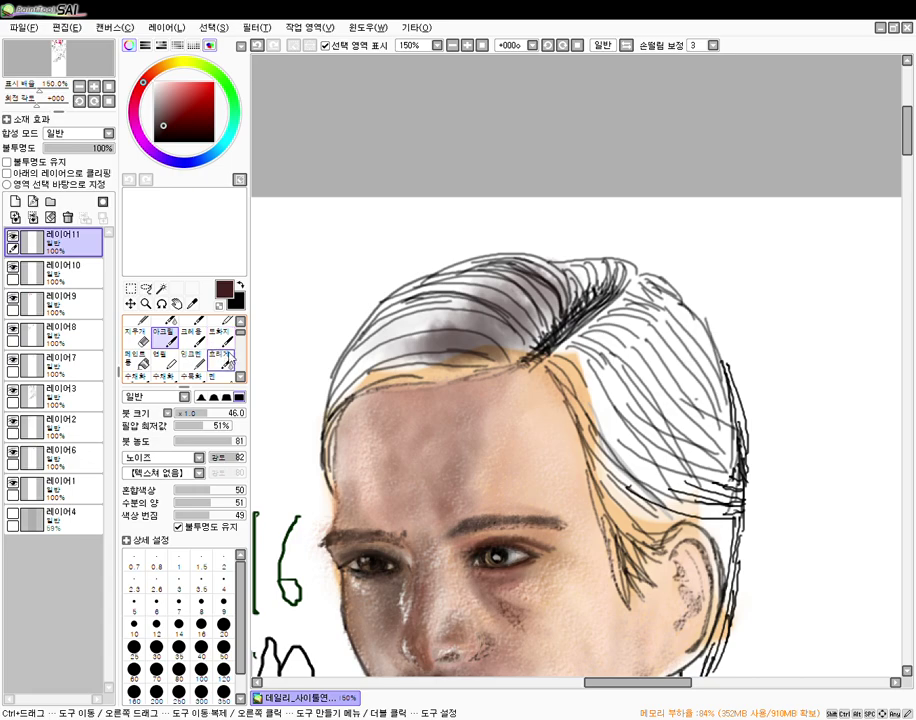
{"action": "left_click", "coordinate": [242, 322]}
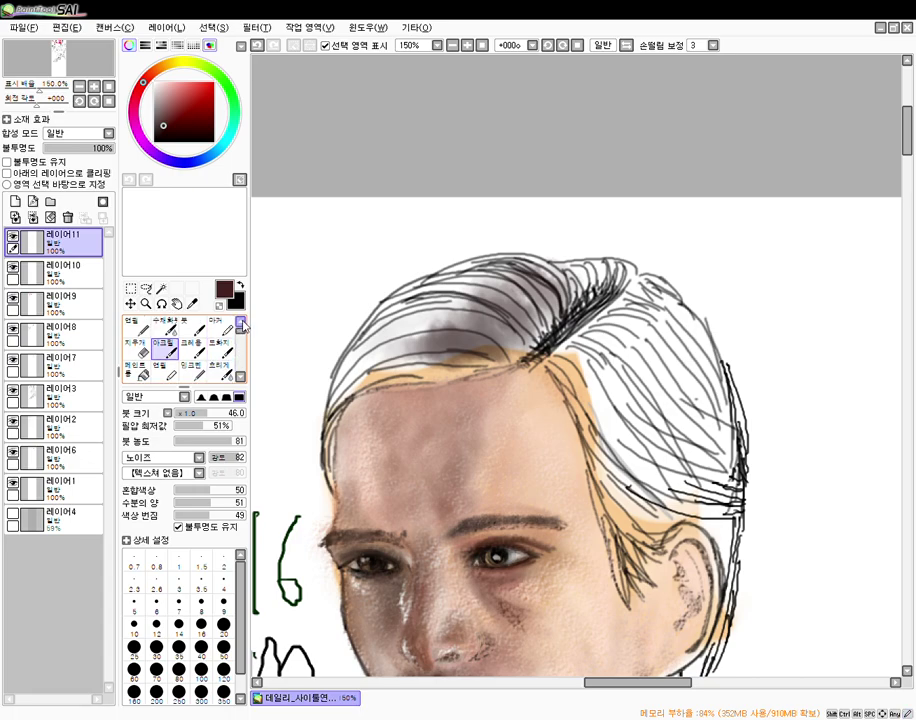
{"action": "left_click", "coordinate": [192, 345]}
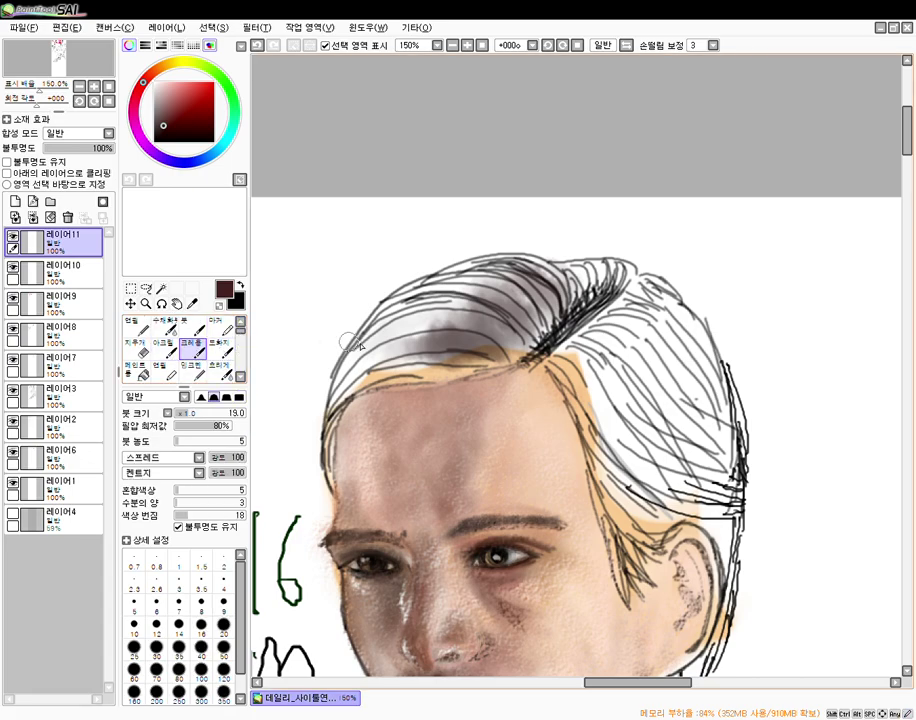
{"action": "left_click", "coordinate": [231, 442]}
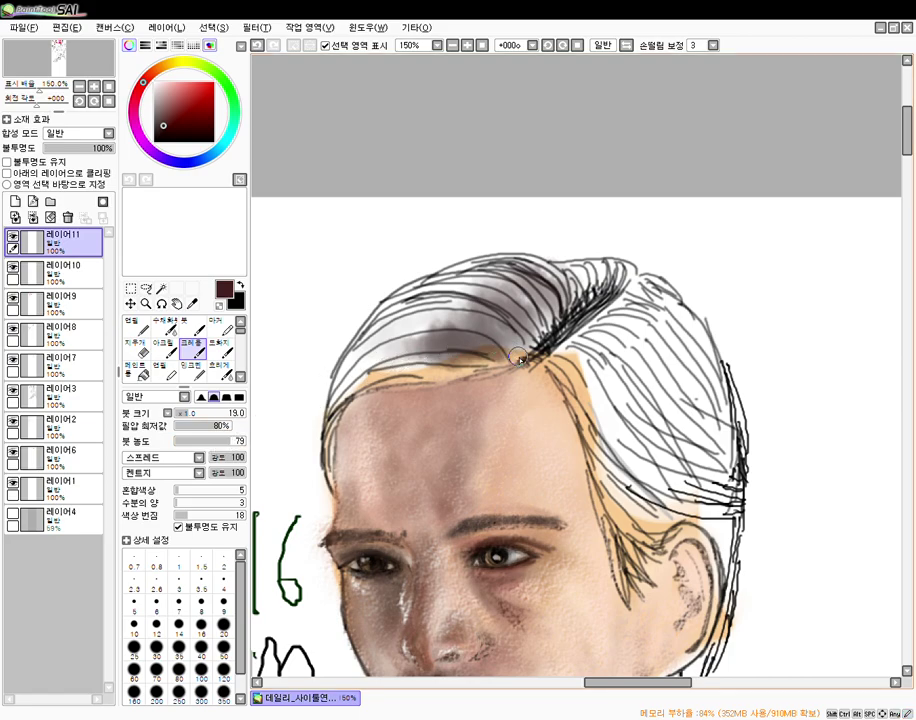
{"action": "mouse_move", "coordinate": [532, 350]}
{"action": "left_mouse_down"}
{"action": "mouse_move", "coordinate": [540, 320]}
{"action": "mouse_move", "coordinate": [552, 336]}
{"action": "mouse_move", "coordinate": [547, 297]}
{"action": "mouse_move", "coordinate": [552, 324]}
{"action": "mouse_move", "coordinate": [562, 298]}
{"action": "mouse_move", "coordinate": [588, 295]}
{"action": "mouse_move", "coordinate": [602, 264]}
{"action": "mouse_move", "coordinate": [589, 296]}
{"action": "mouse_move", "coordinate": [587, 265]}
{"action": "mouse_move", "coordinate": [616, 283]}
{"action": "mouse_move", "coordinate": [588, 272]}
{"action": "mouse_move", "coordinate": [592, 288]}
{"action": "mouse_move", "coordinate": [559, 280]}
{"action": "mouse_move", "coordinate": [564, 311]}
{"action": "mouse_move", "coordinate": [534, 271]}
{"action": "mouse_move", "coordinate": [556, 316]}
{"action": "mouse_move", "coordinate": [562, 292]}
{"action": "mouse_move", "coordinate": [540, 288]}
{"action": "mouse_move", "coordinate": [562, 298]}
{"action": "mouse_move", "coordinate": [528, 262]}
{"action": "mouse_move", "coordinate": [564, 293]}
{"action": "mouse_move", "coordinate": [508, 266]}
{"action": "mouse_move", "coordinate": [526, 290]}
{"action": "mouse_move", "coordinate": [524, 276]}
{"action": "mouse_move", "coordinate": [442, 287]}
{"action": "left_mouse_up"}
- Fill the front hair, from the parting down to the hairline, in dark brown with the acrylic brush (아크릴) at size 20
{"action": "left_click", "coordinate": [164, 346]}
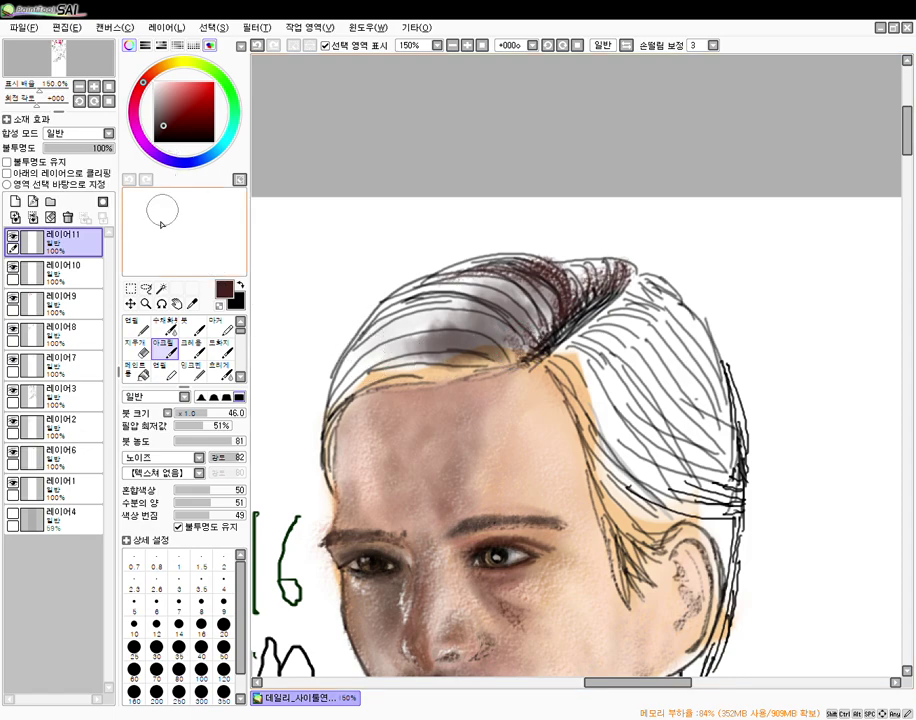
{"action": "left_click", "coordinate": [223, 625]}
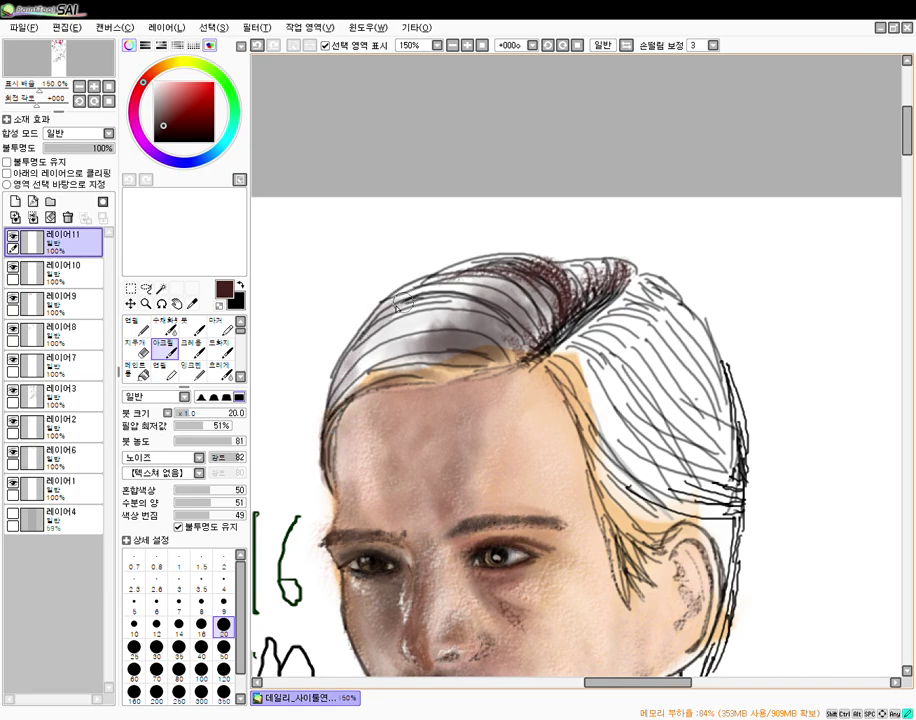
{"action": "mouse_move", "coordinate": [503, 259]}
{"action": "left_mouse_down"}
{"action": "mouse_move", "coordinate": [448, 273]}
{"action": "mouse_move", "coordinate": [515, 268]}
{"action": "mouse_move", "coordinate": [575, 278]}
{"action": "mouse_move", "coordinate": [555, 272]}
{"action": "mouse_move", "coordinate": [605, 268]}
{"action": "mouse_move", "coordinate": [590, 265]}
{"action": "mouse_move", "coordinate": [573, 272]}
{"action": "mouse_move", "coordinate": [622, 273]}
{"action": "mouse_move", "coordinate": [553, 320]}
{"action": "mouse_move", "coordinate": [571, 282]}
{"action": "mouse_move", "coordinate": [565, 304]}
{"action": "mouse_move", "coordinate": [590, 293]}
{"action": "mouse_move", "coordinate": [545, 342]}
{"action": "left_mouse_up"}
{"action": "mouse_move", "coordinate": [467, 362]}
{"action": "left_mouse_down"}
{"action": "mouse_move", "coordinate": [520, 354]}
{"action": "mouse_move", "coordinate": [522, 344]}
{"action": "mouse_move", "coordinate": [438, 376]}
{"action": "mouse_move", "coordinate": [462, 370]}
{"action": "mouse_move", "coordinate": [368, 389]}
{"action": "mouse_move", "coordinate": [389, 374]}
{"action": "mouse_move", "coordinate": [330, 422]}
{"action": "mouse_move", "coordinate": [344, 399]}
{"action": "mouse_move", "coordinate": [329, 464]}
{"action": "mouse_move", "coordinate": [331, 413]}
{"action": "mouse_move", "coordinate": [404, 356]}
{"action": "mouse_move", "coordinate": [337, 420]}
{"action": "mouse_move", "coordinate": [400, 341]}
{"action": "mouse_move", "coordinate": [445, 330]}
{"action": "mouse_move", "coordinate": [345, 388]}
{"action": "mouse_move", "coordinate": [484, 341]}
{"action": "mouse_move", "coordinate": [483, 327]}
{"action": "mouse_move", "coordinate": [349, 359]}
{"action": "mouse_move", "coordinate": [396, 313]}
{"action": "mouse_move", "coordinate": [447, 305]}
{"action": "mouse_move", "coordinate": [459, 290]}
{"action": "mouse_move", "coordinate": [484, 286]}
{"action": "mouse_move", "coordinate": [472, 282]}
{"action": "mouse_move", "coordinate": [501, 279]}
{"action": "mouse_move", "coordinate": [536, 304]}
{"action": "mouse_move", "coordinate": [558, 304]}
{"action": "mouse_move", "coordinate": [479, 274]}
{"action": "mouse_move", "coordinate": [532, 300]}
{"action": "mouse_move", "coordinate": [406, 337]}
{"action": "mouse_move", "coordinate": [469, 313]}
{"action": "mouse_move", "coordinate": [351, 372]}
{"action": "mouse_move", "coordinate": [440, 358]}
{"action": "left_mouse_up"}
{"action": "mouse_move", "coordinate": [376, 370]}
{"action": "left_mouse_down"}
{"action": "mouse_move", "coordinate": [468, 346]}
{"action": "mouse_move", "coordinate": [408, 354]}
{"action": "mouse_move", "coordinate": [503, 317]}
{"action": "left_mouse_up"}
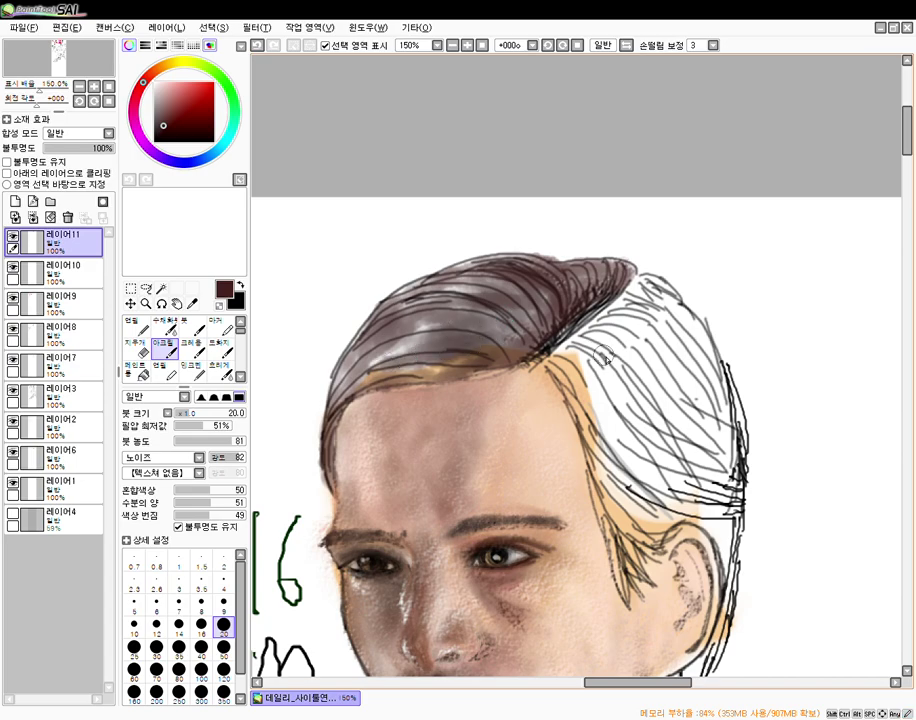
- Paint dark brown strokes along the temple hairline and down the sideburn in front of the ear
{"action": "left_click_drag", "start_coordinate": [597, 416], "coordinate": [665, 502]}
{"action": "left_click_drag", "start_coordinate": [609, 441], "coordinate": [660, 518]}
{"action": "mouse_move", "coordinate": [620, 476]}
{"action": "left_mouse_down"}
{"action": "mouse_move", "coordinate": [628, 514]}
{"action": "mouse_move", "coordinate": [656, 528]}
{"action": "left_mouse_up"}
{"action": "mouse_move", "coordinate": [627, 474]}
{"action": "left_mouse_down"}
{"action": "mouse_move", "coordinate": [619, 519]}
{"action": "mouse_move", "coordinate": [614, 478]}
{"action": "mouse_move", "coordinate": [637, 549]}
{"action": "left_mouse_up"}
{"action": "left_click_drag", "start_coordinate": [606, 499], "coordinate": [632, 599]}
{"action": "left_click_drag", "start_coordinate": [626, 533], "coordinate": [636, 579]}
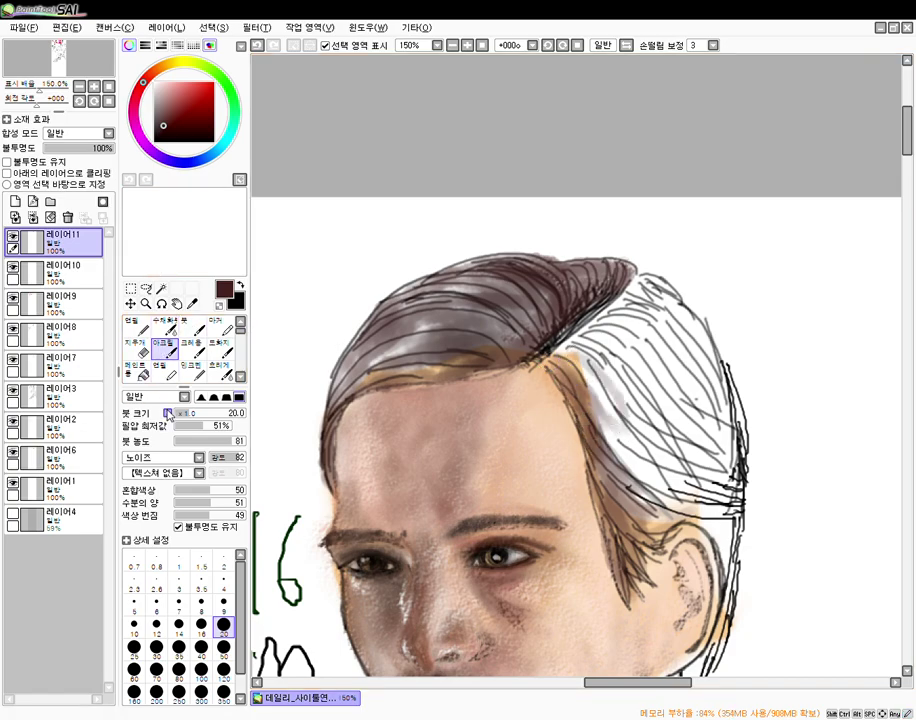
- Shade the side of the hair at brush size 38 and the strands behind the ear at size 16
{"action": "left_click", "coordinate": [203, 414]}
{"action": "mouse_move", "coordinate": [592, 355]}
{"action": "left_mouse_down"}
{"action": "mouse_move", "coordinate": [615, 437]}
{"action": "mouse_move", "coordinate": [576, 365]}
{"action": "mouse_move", "coordinate": [648, 471]}
{"action": "mouse_move", "coordinate": [603, 357]}
{"action": "mouse_move", "coordinate": [662, 436]}
{"action": "mouse_move", "coordinate": [639, 405]}
{"action": "mouse_move", "coordinate": [590, 356]}
{"action": "mouse_move", "coordinate": [601, 416]}
{"action": "mouse_move", "coordinate": [575, 357]}
{"action": "mouse_move", "coordinate": [567, 363]}
{"action": "mouse_move", "coordinate": [604, 436]}
{"action": "mouse_move", "coordinate": [653, 367]}
{"action": "mouse_move", "coordinate": [658, 389]}
{"action": "mouse_move", "coordinate": [599, 333]}
{"action": "mouse_move", "coordinate": [683, 366]}
{"action": "mouse_move", "coordinate": [640, 292]}
{"action": "mouse_move", "coordinate": [684, 345]}
{"action": "mouse_move", "coordinate": [669, 299]}
{"action": "mouse_move", "coordinate": [694, 392]}
{"action": "mouse_move", "coordinate": [702, 357]}
{"action": "mouse_move", "coordinate": [694, 388]}
{"action": "mouse_move", "coordinate": [709, 448]}
{"action": "mouse_move", "coordinate": [692, 347]}
{"action": "mouse_move", "coordinate": [722, 442]}
{"action": "mouse_move", "coordinate": [697, 362]}
{"action": "mouse_move", "coordinate": [704, 345]}
{"action": "mouse_move", "coordinate": [717, 424]}
{"action": "mouse_move", "coordinate": [722, 412]}
{"action": "mouse_move", "coordinate": [692, 495]}
{"action": "mouse_move", "coordinate": [679, 360]}
{"action": "mouse_move", "coordinate": [674, 487]}
{"action": "mouse_move", "coordinate": [678, 470]}
{"action": "mouse_move", "coordinate": [656, 487]}
{"action": "mouse_move", "coordinate": [645, 477]}
{"action": "mouse_move", "coordinate": [683, 479]}
{"action": "mouse_move", "coordinate": [687, 495]}
{"action": "mouse_move", "coordinate": [697, 492]}
{"action": "mouse_move", "coordinate": [622, 307]}
{"action": "left_mouse_up"}
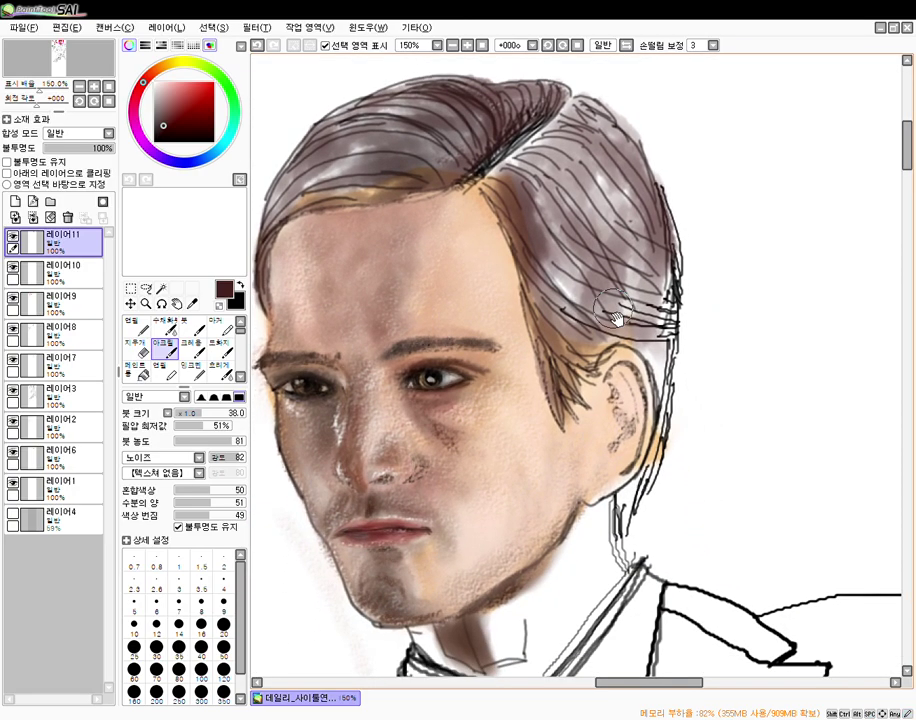
{"action": "left_click_drag", "start_coordinate": [197, 414], "coordinate": [188, 414]}
{"action": "mouse_move", "coordinate": [627, 495]}
{"action": "left_mouse_down"}
{"action": "mouse_move", "coordinate": [620, 536]}
{"action": "mouse_move", "coordinate": [627, 481]}
{"action": "mouse_move", "coordinate": [660, 436]}
{"action": "mouse_move", "coordinate": [629, 521]}
{"action": "mouse_move", "coordinate": [665, 445]}
{"action": "mouse_move", "coordinate": [640, 460]}
{"action": "mouse_move", "coordinate": [654, 440]}
{"action": "mouse_move", "coordinate": [650, 462]}
{"action": "mouse_move", "coordinate": [658, 367]}
{"action": "mouse_move", "coordinate": [659, 402]}
{"action": "mouse_move", "coordinate": [630, 333]}
{"action": "mouse_move", "coordinate": [651, 370]}
{"action": "mouse_move", "coordinate": [587, 361]}
{"action": "mouse_move", "coordinate": [640, 346]}
{"action": "mouse_move", "coordinate": [657, 359]}
{"action": "mouse_move", "coordinate": [657, 293]}
{"action": "mouse_move", "coordinate": [663, 399]}
{"action": "mouse_move", "coordinate": [667, 279]}
{"action": "mouse_move", "coordinate": [670, 413]}
{"action": "mouse_move", "coordinate": [670, 299]}
{"action": "mouse_move", "coordinate": [660, 430]}
{"action": "left_mouse_up"}
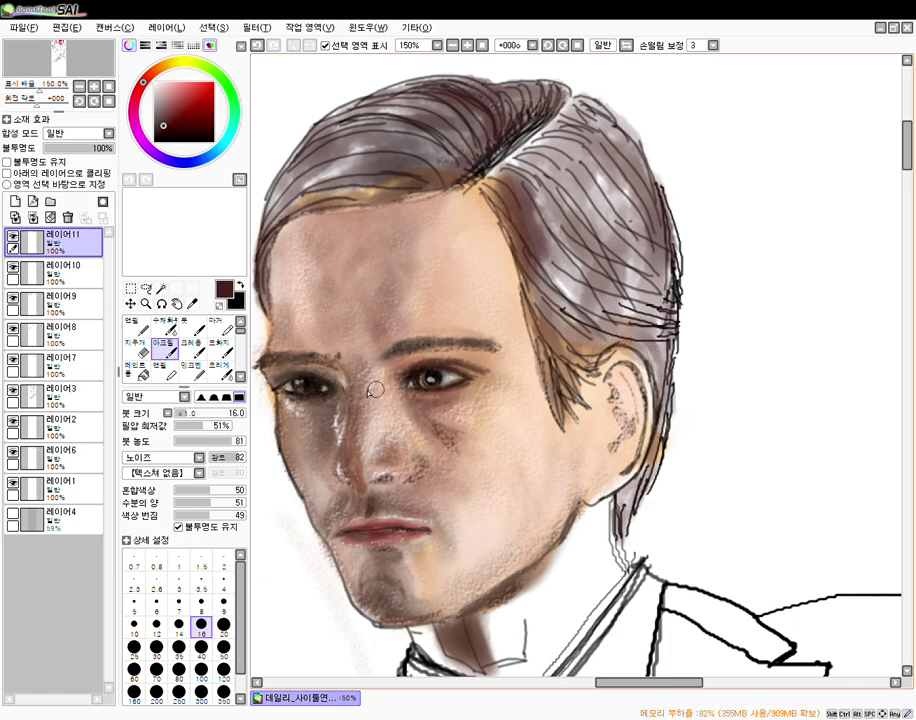
- Layer dark brown crayon (크레용) texture over the front hair, the temple hairline and the sideburn
{"action": "left_click", "coordinate": [193, 344]}
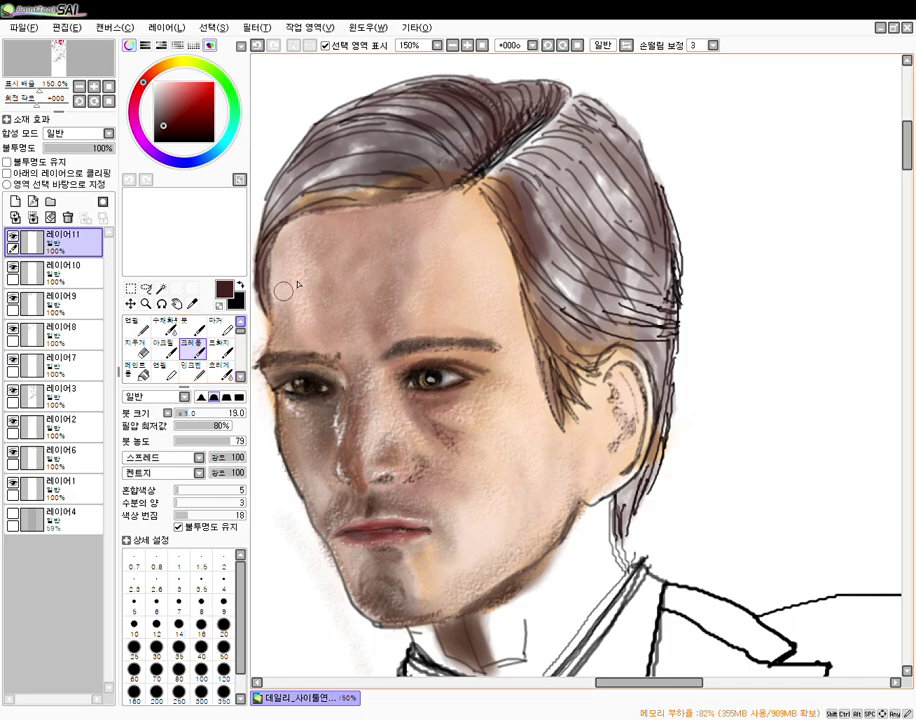
{"action": "mouse_move", "coordinate": [477, 183]}
{"action": "left_mouse_down"}
{"action": "mouse_move", "coordinate": [462, 131]}
{"action": "mouse_move", "coordinate": [468, 165]}
{"action": "mouse_move", "coordinate": [498, 107]}
{"action": "mouse_move", "coordinate": [533, 92]}
{"action": "mouse_move", "coordinate": [565, 97]}
{"action": "mouse_move", "coordinate": [526, 101]}
{"action": "mouse_move", "coordinate": [526, 87]}
{"action": "mouse_move", "coordinate": [531, 118]}
{"action": "mouse_move", "coordinate": [496, 108]}
{"action": "left_mouse_up"}
{"action": "mouse_move", "coordinate": [477, 156]}
{"action": "left_mouse_down"}
{"action": "mouse_move", "coordinate": [445, 178]}
{"action": "mouse_move", "coordinate": [417, 165]}
{"action": "mouse_move", "coordinate": [442, 184]}
{"action": "mouse_move", "coordinate": [390, 167]}
{"action": "mouse_move", "coordinate": [397, 186]}
{"action": "mouse_move", "coordinate": [372, 165]}
{"action": "mouse_move", "coordinate": [379, 185]}
{"action": "mouse_move", "coordinate": [333, 171]}
{"action": "mouse_move", "coordinate": [387, 185]}
{"action": "mouse_move", "coordinate": [322, 176]}
{"action": "mouse_move", "coordinate": [369, 194]}
{"action": "mouse_move", "coordinate": [317, 184]}
{"action": "mouse_move", "coordinate": [346, 210]}
{"action": "mouse_move", "coordinate": [323, 195]}
{"action": "mouse_move", "coordinate": [278, 210]}
{"action": "mouse_move", "coordinate": [311, 208]}
{"action": "mouse_move", "coordinate": [267, 213]}
{"action": "mouse_move", "coordinate": [286, 211]}
{"action": "mouse_move", "coordinate": [268, 236]}
{"action": "mouse_move", "coordinate": [321, 196]}
{"action": "mouse_move", "coordinate": [277, 209]}
{"action": "mouse_move", "coordinate": [339, 183]}
{"action": "mouse_move", "coordinate": [281, 199]}
{"action": "mouse_move", "coordinate": [346, 181]}
{"action": "mouse_move", "coordinate": [303, 180]}
{"action": "mouse_move", "coordinate": [356, 184]}
{"action": "mouse_move", "coordinate": [295, 176]}
{"action": "mouse_move", "coordinate": [282, 186]}
{"action": "mouse_move", "coordinate": [373, 178]}
{"action": "mouse_move", "coordinate": [292, 177]}
{"action": "mouse_move", "coordinate": [335, 145]}
{"action": "mouse_move", "coordinate": [346, 151]}
{"action": "mouse_move", "coordinate": [296, 174]}
{"action": "mouse_move", "coordinate": [396, 177]}
{"action": "mouse_move", "coordinate": [308, 153]}
{"action": "mouse_move", "coordinate": [382, 174]}
{"action": "mouse_move", "coordinate": [365, 153]}
{"action": "mouse_move", "coordinate": [333, 140]}
{"action": "mouse_move", "coordinate": [305, 158]}
{"action": "mouse_move", "coordinate": [364, 128]}
{"action": "mouse_move", "coordinate": [389, 147]}
{"action": "mouse_move", "coordinate": [310, 152]}
{"action": "mouse_move", "coordinate": [411, 162]}
{"action": "mouse_move", "coordinate": [348, 112]}
{"action": "mouse_move", "coordinate": [419, 157]}
{"action": "mouse_move", "coordinate": [392, 142]}
{"action": "mouse_move", "coordinate": [407, 140]}
{"action": "mouse_move", "coordinate": [400, 134]}
{"action": "mouse_move", "coordinate": [416, 153]}
{"action": "mouse_move", "coordinate": [391, 115]}
{"action": "mouse_move", "coordinate": [421, 161]}
{"action": "mouse_move", "coordinate": [358, 126]}
{"action": "mouse_move", "coordinate": [423, 160]}
{"action": "mouse_move", "coordinate": [385, 108]}
{"action": "mouse_move", "coordinate": [444, 162]}
{"action": "mouse_move", "coordinate": [418, 115]}
{"action": "mouse_move", "coordinate": [448, 142]}
{"action": "mouse_move", "coordinate": [436, 146]}
{"action": "mouse_move", "coordinate": [394, 99]}
{"action": "mouse_move", "coordinate": [432, 126]}
{"action": "mouse_move", "coordinate": [326, 142]}
{"action": "mouse_move", "coordinate": [319, 128]}
{"action": "mouse_move", "coordinate": [455, 131]}
{"action": "mouse_move", "coordinate": [457, 152]}
{"action": "mouse_move", "coordinate": [448, 93]}
{"action": "mouse_move", "coordinate": [472, 146]}
{"action": "mouse_move", "coordinate": [483, 113]}
{"action": "left_mouse_up"}
{"action": "mouse_move", "coordinate": [505, 196]}
{"action": "left_mouse_down"}
{"action": "mouse_move", "coordinate": [547, 252]}
{"action": "mouse_move", "coordinate": [495, 185]}
{"action": "mouse_move", "coordinate": [531, 244]}
{"action": "mouse_move", "coordinate": [515, 239]}
{"action": "mouse_move", "coordinate": [525, 240]}
{"action": "mouse_move", "coordinate": [540, 300]}
{"action": "mouse_move", "coordinate": [542, 273]}
{"action": "mouse_move", "coordinate": [601, 331]}
{"action": "left_mouse_up"}
{"action": "mouse_move", "coordinate": [539, 290]}
{"action": "left_mouse_down"}
{"action": "mouse_move", "coordinate": [582, 333]}
{"action": "mouse_move", "coordinate": [544, 331]}
{"action": "mouse_move", "coordinate": [579, 339]}
{"action": "mouse_move", "coordinate": [538, 306]}
{"action": "mouse_move", "coordinate": [578, 329]}
{"action": "mouse_move", "coordinate": [566, 370]}
{"action": "mouse_move", "coordinate": [543, 325]}
{"action": "mouse_move", "coordinate": [562, 414]}
{"action": "left_mouse_up"}
{"action": "mouse_move", "coordinate": [562, 346]}
{"action": "left_mouse_down"}
{"action": "mouse_move", "coordinate": [580, 362]}
{"action": "mouse_move", "coordinate": [610, 350]}
{"action": "left_mouse_up"}
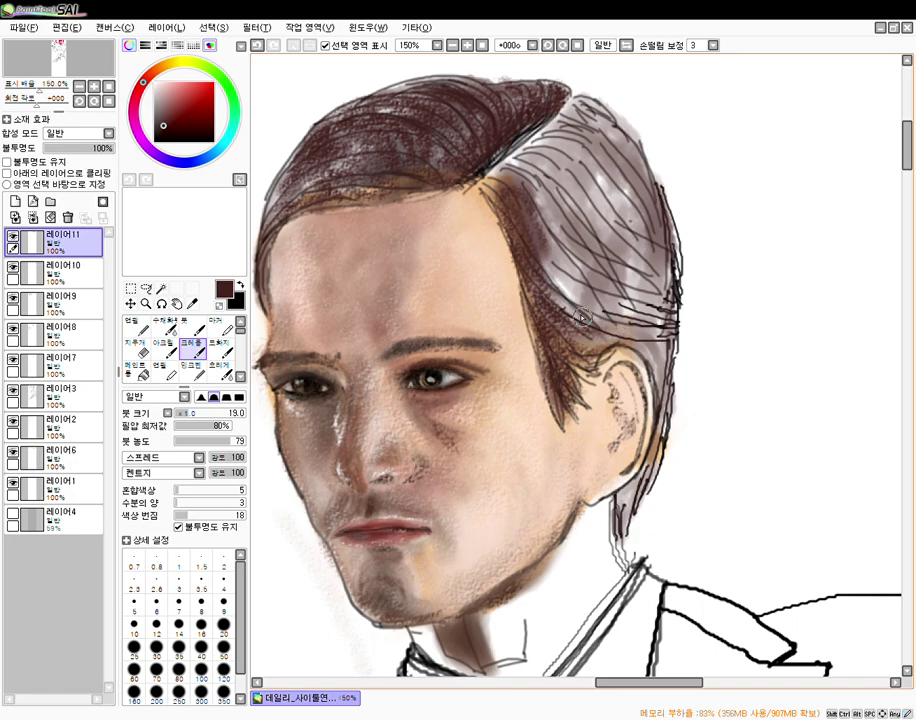
- Extend the dark crayon strokes from the temple into the side hair, up to the start of the parting
{"action": "left_click_drag", "start_coordinate": [549, 298], "coordinate": [604, 330]}
{"action": "left_click_drag", "start_coordinate": [550, 275], "coordinate": [598, 321]}
{"action": "left_click_drag", "start_coordinate": [540, 249], "coordinate": [614, 314]}
{"action": "left_click_drag", "start_coordinate": [528, 217], "coordinate": [603, 279]}
{"action": "mouse_move", "coordinate": [512, 169]}
{"action": "left_mouse_down"}
{"action": "mouse_move", "coordinate": [568, 240]}
{"action": "mouse_move", "coordinate": [533, 200]}
{"action": "mouse_move", "coordinate": [537, 224]}
{"action": "left_mouse_up"}
{"action": "left_click_drag", "start_coordinate": [492, 186], "coordinate": [519, 217]}
{"action": "mouse_move", "coordinate": [523, 170]}
{"action": "left_mouse_down"}
{"action": "mouse_move", "coordinate": [556, 200]}
{"action": "mouse_move", "coordinate": [555, 182]}
{"action": "left_mouse_up"}
{"action": "left_click_drag", "start_coordinate": [500, 177], "coordinate": [510, 182]}
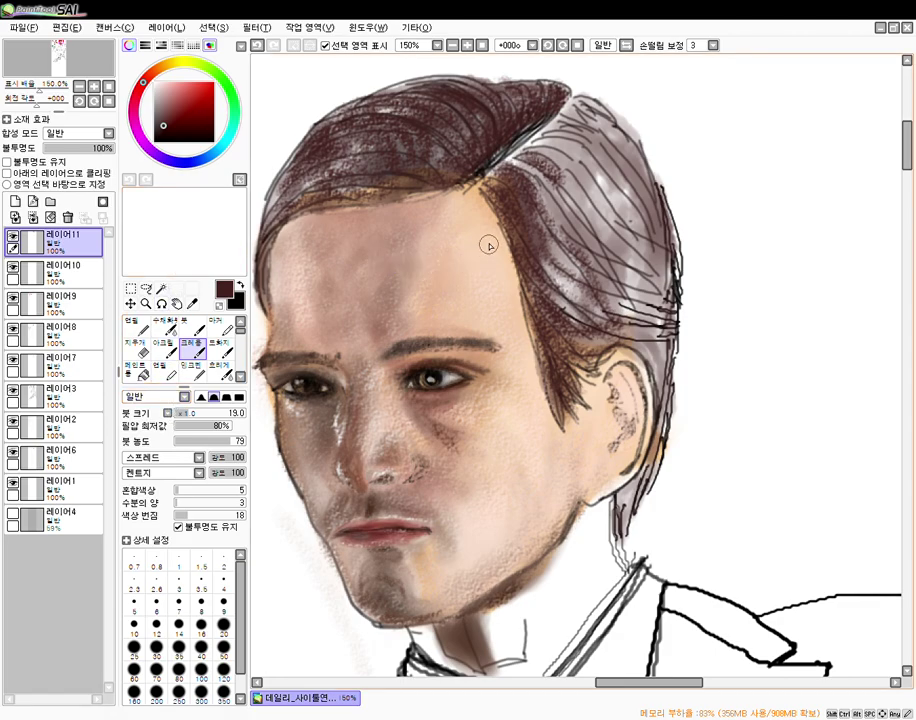
- Sample the skin tone from the forehead and paint the exposed scalp along the hair parting
{"action": "left_click", "coordinate": [488, 211], "text": "alt"}
{"action": "mouse_move", "coordinate": [482, 186]}
{"action": "left_mouse_down"}
{"action": "mouse_move", "coordinate": [533, 142]}
{"action": "mouse_move", "coordinate": [486, 180]}
{"action": "mouse_move", "coordinate": [558, 114]}
{"action": "left_mouse_up"}
{"action": "left_click_drag", "start_coordinate": [470, 183], "coordinate": [497, 167]}
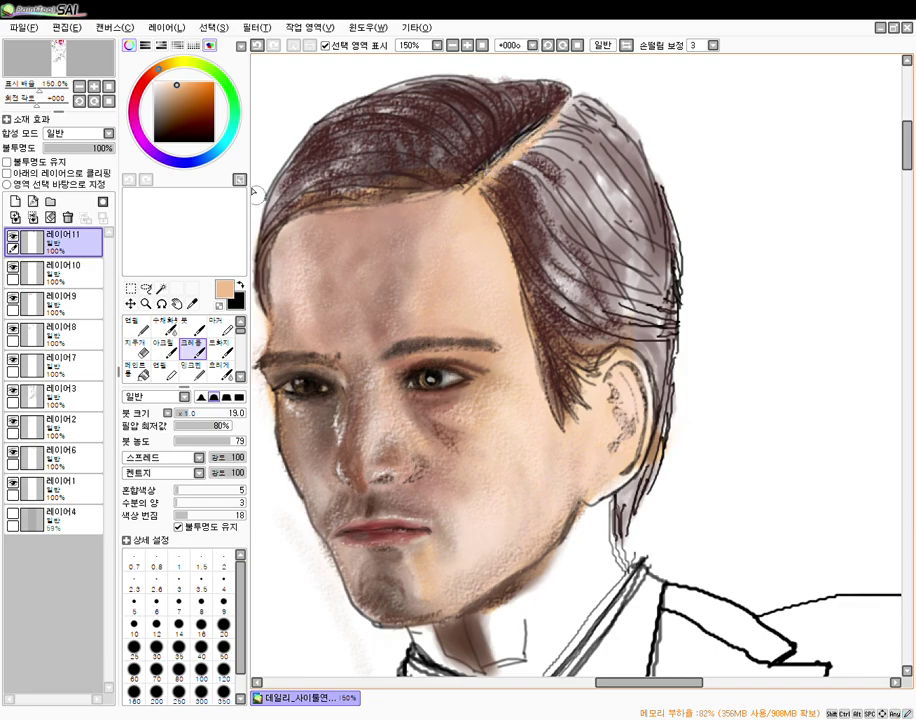
- Sample the dark brown of the hair and set the crayon brush's density to 92, blending to 20, water to 45 and colour spread to 56
{"action": "left_click", "coordinate": [464, 163], "text": "alt"}
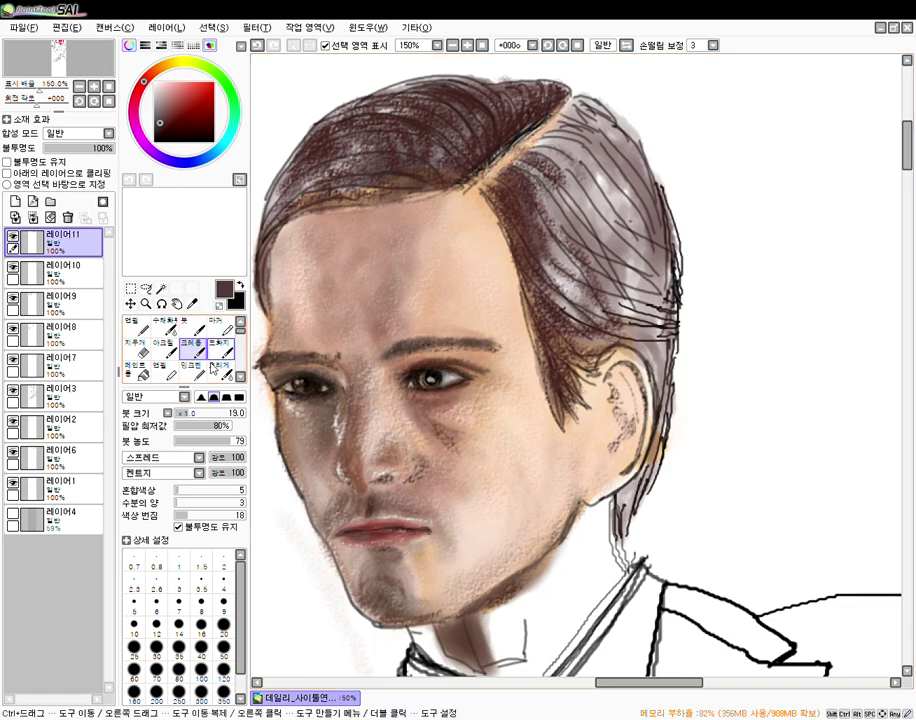
{"action": "left_click", "coordinate": [188, 493]}
{"action": "left_click", "coordinate": [205, 503]}
{"action": "left_click", "coordinate": [213, 515]}
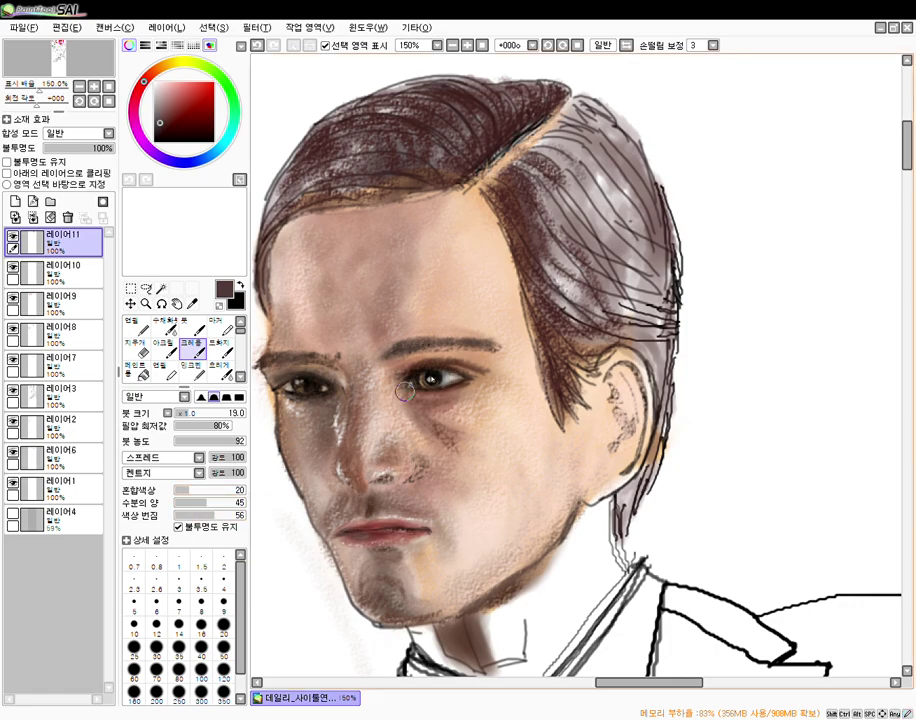
- Deepen the hair along both sides of the parting with dark brown and black crayon strokes
{"action": "mouse_move", "coordinate": [519, 185]}
{"action": "left_mouse_down"}
{"action": "mouse_move", "coordinate": [540, 231]}
{"action": "mouse_move", "coordinate": [512, 178]}
{"action": "mouse_move", "coordinate": [528, 170]}
{"action": "mouse_move", "coordinate": [560, 205]}
{"action": "left_mouse_up"}
{"action": "mouse_move", "coordinate": [514, 160]}
{"action": "left_mouse_down"}
{"action": "mouse_move", "coordinate": [563, 183]}
{"action": "mouse_move", "coordinate": [519, 152]}
{"action": "mouse_move", "coordinate": [581, 168]}
{"action": "mouse_move", "coordinate": [513, 149]}
{"action": "mouse_move", "coordinate": [561, 158]}
{"action": "mouse_move", "coordinate": [580, 150]}
{"action": "mouse_move", "coordinate": [595, 139]}
{"action": "mouse_move", "coordinate": [572, 111]}
{"action": "mouse_move", "coordinate": [590, 107]}
{"action": "mouse_move", "coordinate": [558, 128]}
{"action": "mouse_move", "coordinate": [572, 133]}
{"action": "mouse_move", "coordinate": [556, 140]}
{"action": "mouse_move", "coordinate": [581, 146]}
{"action": "mouse_move", "coordinate": [520, 135]}
{"action": "mouse_move", "coordinate": [386, 175]}
{"action": "mouse_move", "coordinate": [543, 146]}
{"action": "mouse_move", "coordinate": [558, 136]}
{"action": "mouse_move", "coordinate": [548, 127]}
{"action": "mouse_move", "coordinate": [594, 117]}
{"action": "mouse_move", "coordinate": [579, 104]}
{"action": "mouse_move", "coordinate": [563, 118]}
{"action": "mouse_move", "coordinate": [569, 154]}
{"action": "mouse_move", "coordinate": [519, 157]}
{"action": "mouse_move", "coordinate": [487, 173]}
{"action": "mouse_move", "coordinate": [515, 210]}
{"action": "mouse_move", "coordinate": [506, 157]}
{"action": "mouse_move", "coordinate": [480, 180]}
{"action": "mouse_move", "coordinate": [454, 172]}
{"action": "mouse_move", "coordinate": [460, 180]}
{"action": "mouse_move", "coordinate": [482, 172]}
{"action": "mouse_move", "coordinate": [490, 133]}
{"action": "mouse_move", "coordinate": [508, 143]}
{"action": "mouse_move", "coordinate": [498, 145]}
{"action": "mouse_move", "coordinate": [508, 118]}
{"action": "mouse_move", "coordinate": [523, 136]}
{"action": "mouse_move", "coordinate": [565, 97]}
{"action": "left_mouse_up"}
{"action": "key", "text": "x"}
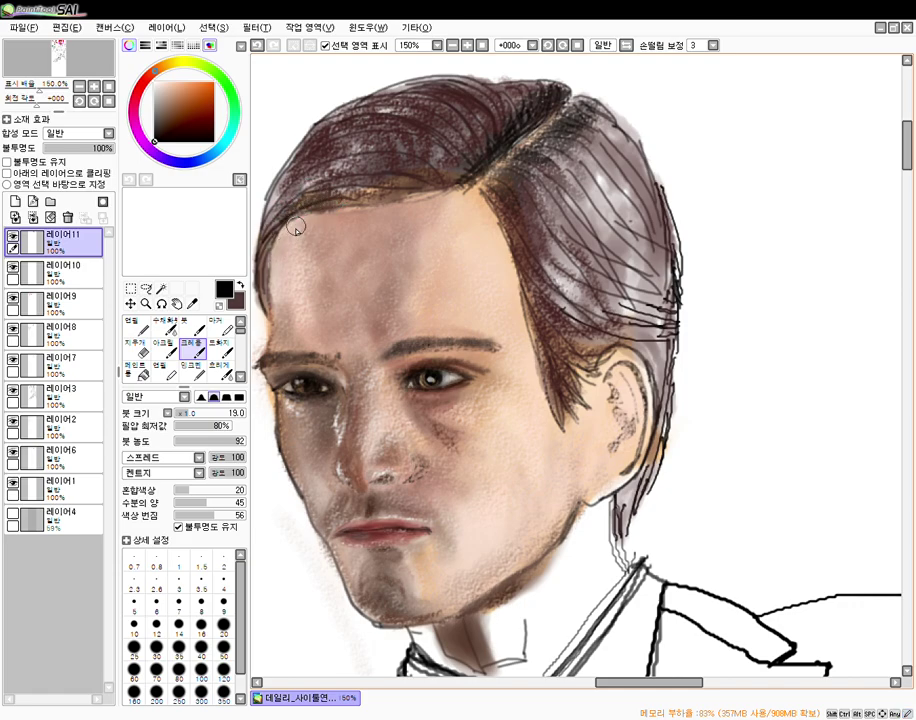
- Set the crayon brush to size 7 and density 100 and darken the hair above the forehead with fine black strands
{"action": "left_click_drag", "start_coordinate": [311, 248], "coordinate": [335, 246]}
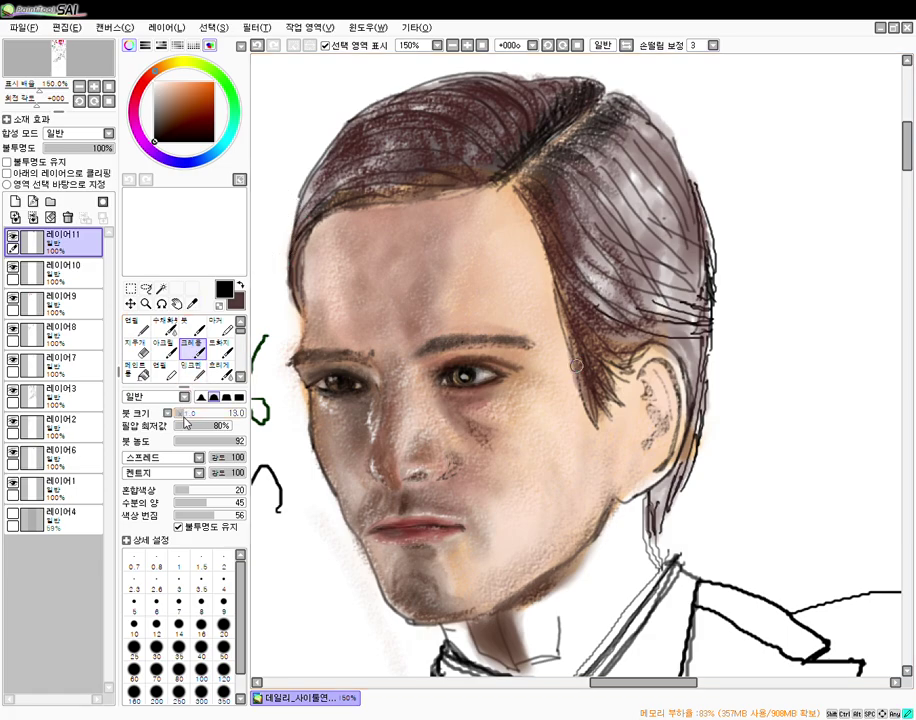
{"action": "left_click", "coordinate": [179, 602]}
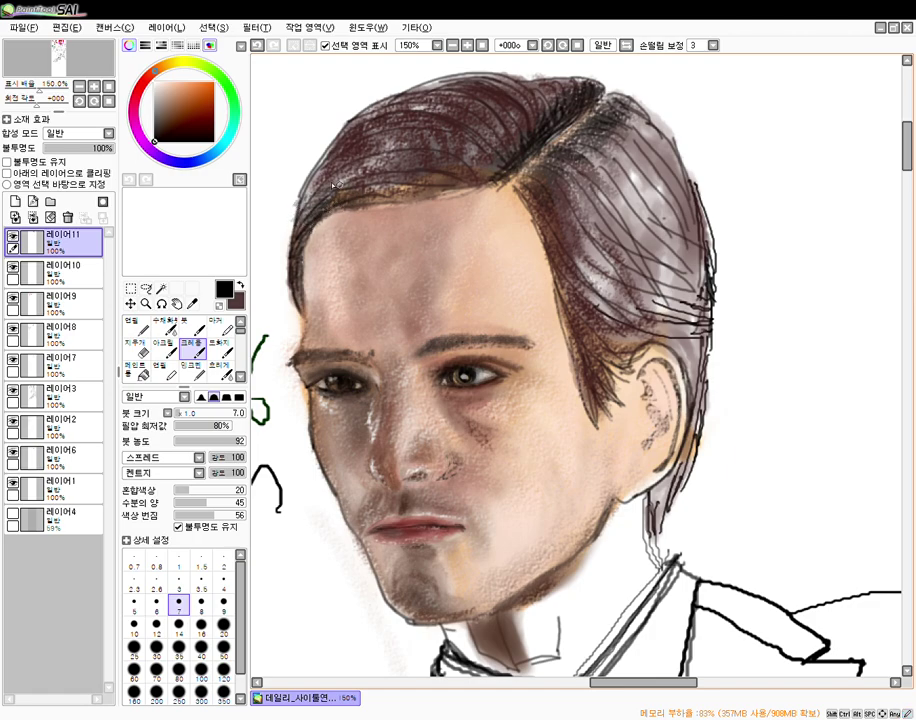
{"action": "left_click", "coordinate": [242, 441]}
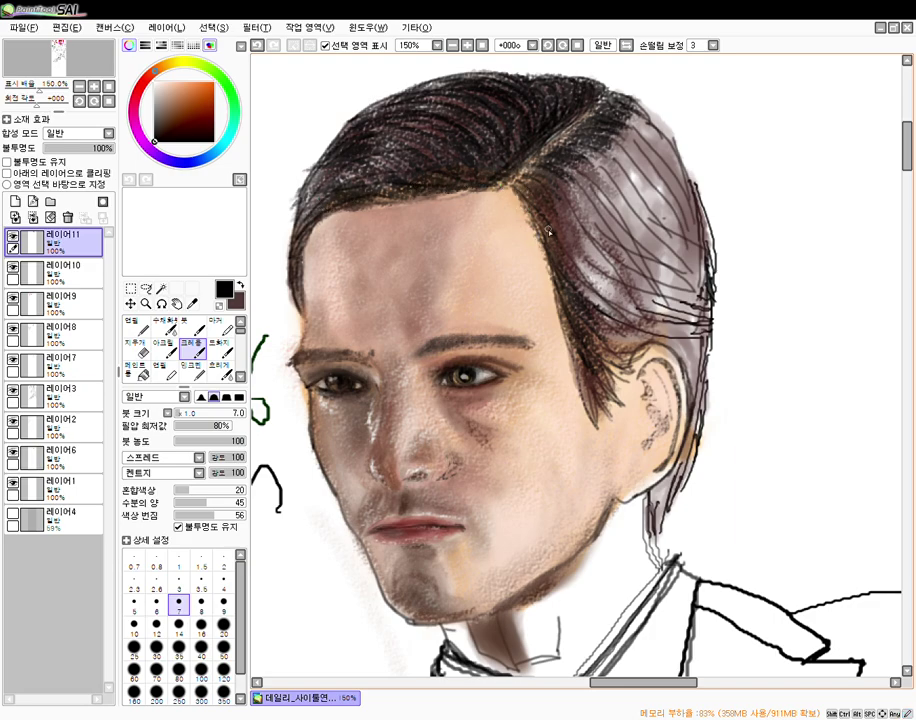
- Draw black crayon strands from the parting and temple hairline down into the side hair above the ear
{"action": "mouse_move", "coordinate": [548, 186]}
{"action": "left_mouse_down"}
{"action": "mouse_move", "coordinate": [584, 238]}
{"action": "mouse_move", "coordinate": [589, 268]}
{"action": "left_mouse_up"}
{"action": "left_click_drag", "start_coordinate": [560, 206], "coordinate": [599, 264]}
{"action": "mouse_move", "coordinate": [551, 174]}
{"action": "left_mouse_down"}
{"action": "mouse_move", "coordinate": [602, 234]}
{"action": "mouse_move", "coordinate": [611, 228]}
{"action": "left_mouse_up"}
{"action": "mouse_move", "coordinate": [565, 168]}
{"action": "left_mouse_down"}
{"action": "mouse_move", "coordinate": [621, 226]}
{"action": "mouse_move", "coordinate": [566, 152]}
{"action": "mouse_move", "coordinate": [633, 220]}
{"action": "mouse_move", "coordinate": [597, 176]}
{"action": "mouse_move", "coordinate": [580, 163]}
{"action": "mouse_move", "coordinate": [630, 228]}
{"action": "mouse_move", "coordinate": [605, 162]}
{"action": "mouse_move", "coordinate": [580, 148]}
{"action": "mouse_move", "coordinate": [635, 210]}
{"action": "mouse_move", "coordinate": [631, 174]}
{"action": "mouse_move", "coordinate": [604, 148]}
{"action": "mouse_move", "coordinate": [648, 187]}
{"action": "mouse_move", "coordinate": [667, 192]}
{"action": "mouse_move", "coordinate": [675, 180]}
{"action": "mouse_move", "coordinate": [647, 139]}
{"action": "mouse_move", "coordinate": [667, 143]}
{"action": "mouse_move", "coordinate": [645, 114]}
{"action": "mouse_move", "coordinate": [620, 103]}
{"action": "mouse_move", "coordinate": [661, 124]}
{"action": "mouse_move", "coordinate": [665, 160]}
{"action": "mouse_move", "coordinate": [631, 117]}
{"action": "mouse_move", "coordinate": [634, 212]}
{"action": "left_mouse_up"}
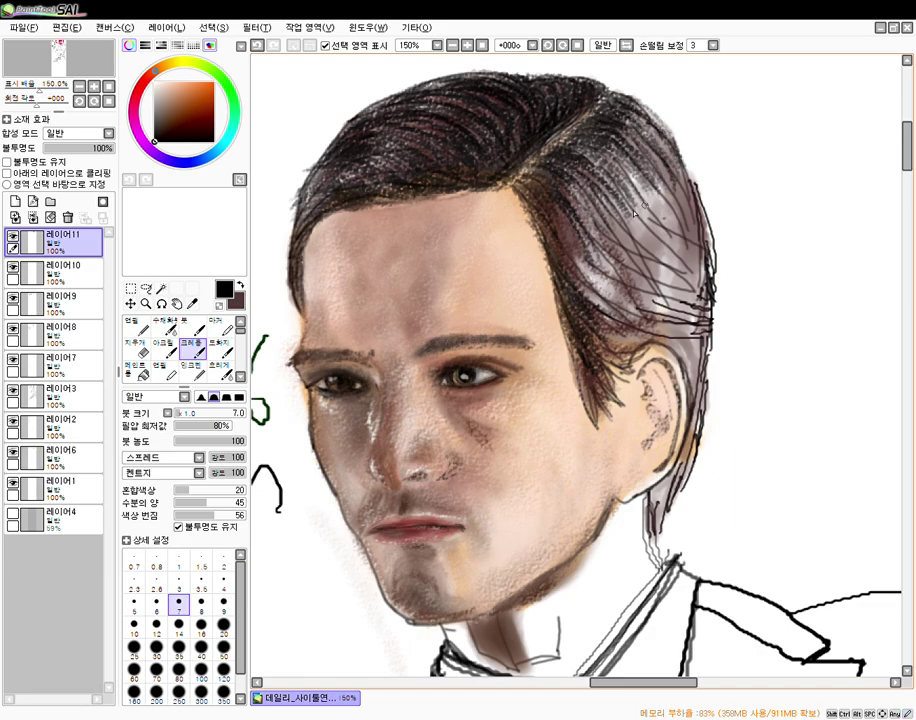
{"action": "mouse_move", "coordinate": [564, 221]}
{"action": "left_mouse_down"}
{"action": "mouse_move", "coordinate": [541, 195]}
{"action": "mouse_move", "coordinate": [610, 285]}
{"action": "mouse_move", "coordinate": [542, 207]}
{"action": "mouse_move", "coordinate": [601, 275]}
{"action": "mouse_move", "coordinate": [606, 293]}
{"action": "mouse_move", "coordinate": [581, 255]}
{"action": "mouse_move", "coordinate": [610, 310]}
{"action": "left_mouse_up"}
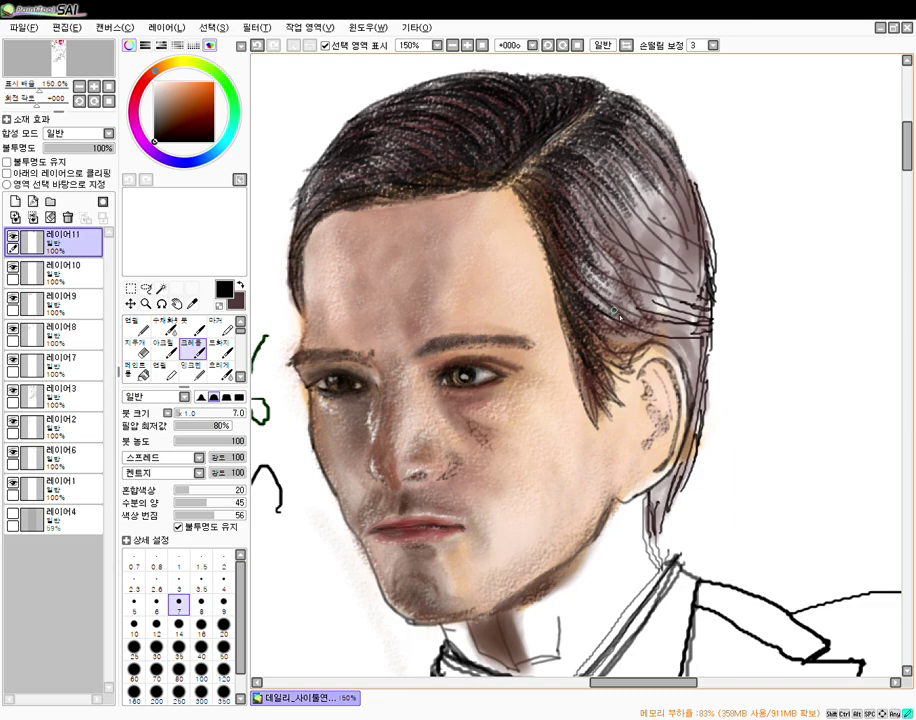
{"action": "mouse_move", "coordinate": [542, 213]}
{"action": "left_mouse_down"}
{"action": "mouse_move", "coordinate": [577, 278]}
{"action": "mouse_move", "coordinate": [611, 312]}
{"action": "mouse_move", "coordinate": [655, 330]}
{"action": "mouse_move", "coordinate": [640, 336]}
{"action": "left_mouse_up"}
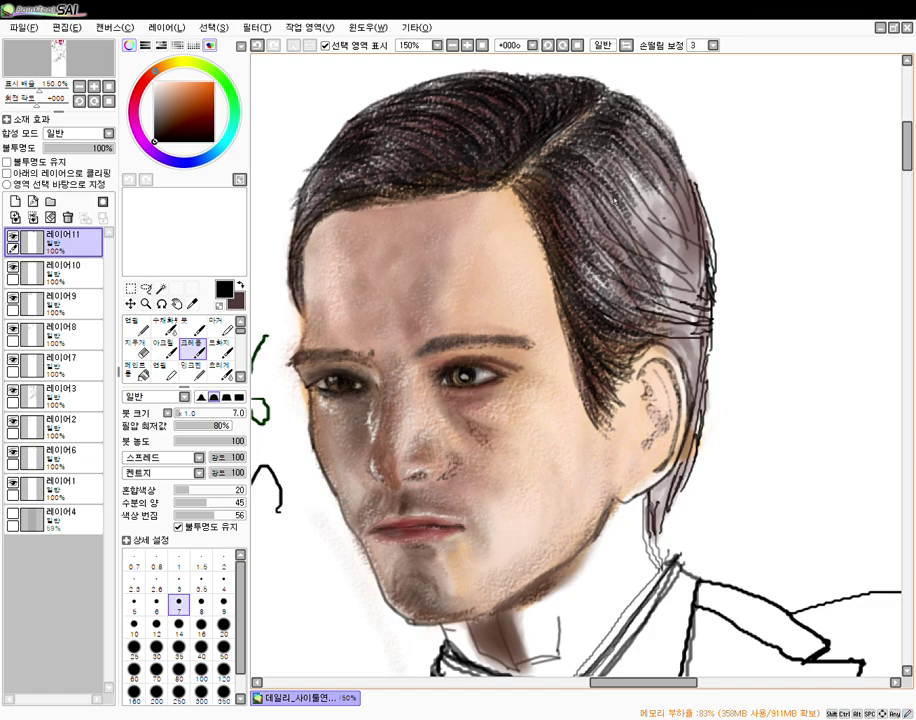
- Draw long black strands along the back of the head, following its curve from the crown toward the area behind the ear
{"action": "mouse_move", "coordinate": [632, 172]}
{"action": "left_mouse_down"}
{"action": "mouse_move", "coordinate": [688, 294]}
{"action": "mouse_move", "coordinate": [682, 243]}
{"action": "mouse_move", "coordinate": [697, 298]}
{"action": "left_mouse_up"}
{"action": "mouse_move", "coordinate": [640, 164]}
{"action": "left_mouse_down"}
{"action": "mouse_move", "coordinate": [698, 301]}
{"action": "mouse_move", "coordinate": [705, 285]}
{"action": "left_mouse_up"}
{"action": "left_click_drag", "start_coordinate": [652, 135], "coordinate": [706, 265]}
{"action": "left_click_drag", "start_coordinate": [647, 115], "coordinate": [715, 232]}
{"action": "left_click_drag", "start_coordinate": [686, 174], "coordinate": [719, 284]}
{"action": "left_click_drag", "start_coordinate": [698, 206], "coordinate": [716, 302]}
{"action": "left_click_drag", "start_coordinate": [654, 158], "coordinate": [699, 278]}
{"action": "left_click_drag", "start_coordinate": [668, 188], "coordinate": [700, 288]}
{"action": "mouse_move", "coordinate": [626, 168]}
{"action": "left_mouse_down"}
{"action": "mouse_move", "coordinate": [692, 270]}
{"action": "mouse_move", "coordinate": [640, 174]}
{"action": "mouse_move", "coordinate": [670, 233]}
{"action": "mouse_move", "coordinate": [617, 160]}
{"action": "mouse_move", "coordinate": [689, 269]}
{"action": "left_mouse_up"}
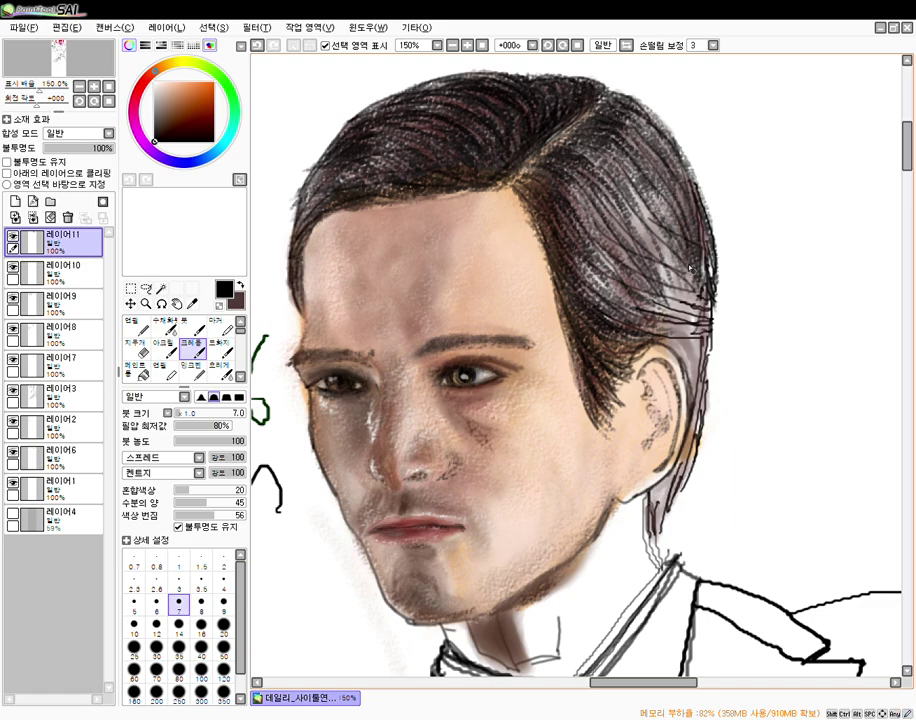
- Fill the pale areas in the middle of the side hair with black strands sweeping toward the back above the ear
{"action": "mouse_move", "coordinate": [637, 188]}
{"action": "left_mouse_down"}
{"action": "mouse_move", "coordinate": [685, 243]}
{"action": "mouse_move", "coordinate": [621, 194]}
{"action": "mouse_move", "coordinate": [704, 281]}
{"action": "left_mouse_up"}
{"action": "left_click_drag", "start_coordinate": [651, 219], "coordinate": [696, 284]}
{"action": "left_click_drag", "start_coordinate": [656, 246], "coordinate": [682, 273]}
{"action": "left_click_drag", "start_coordinate": [613, 192], "coordinate": [671, 288]}
{"action": "left_click_drag", "start_coordinate": [625, 203], "coordinate": [676, 298]}
{"action": "left_click_drag", "start_coordinate": [624, 202], "coordinate": [660, 276]}
{"action": "mouse_move", "coordinate": [590, 202]}
{"action": "left_mouse_down"}
{"action": "mouse_move", "coordinate": [654, 281]}
{"action": "mouse_move", "coordinate": [684, 302]}
{"action": "left_mouse_up"}
{"action": "left_click_drag", "start_coordinate": [622, 248], "coordinate": [698, 316]}
{"action": "mouse_move", "coordinate": [635, 268]}
{"action": "left_mouse_down"}
{"action": "mouse_move", "coordinate": [691, 318]}
{"action": "mouse_move", "coordinate": [639, 305]}
{"action": "mouse_move", "coordinate": [678, 336]}
{"action": "mouse_move", "coordinate": [660, 341]}
{"action": "mouse_move", "coordinate": [688, 346]}
{"action": "mouse_move", "coordinate": [649, 345]}
{"action": "mouse_move", "coordinate": [684, 343]}
{"action": "left_mouse_up"}
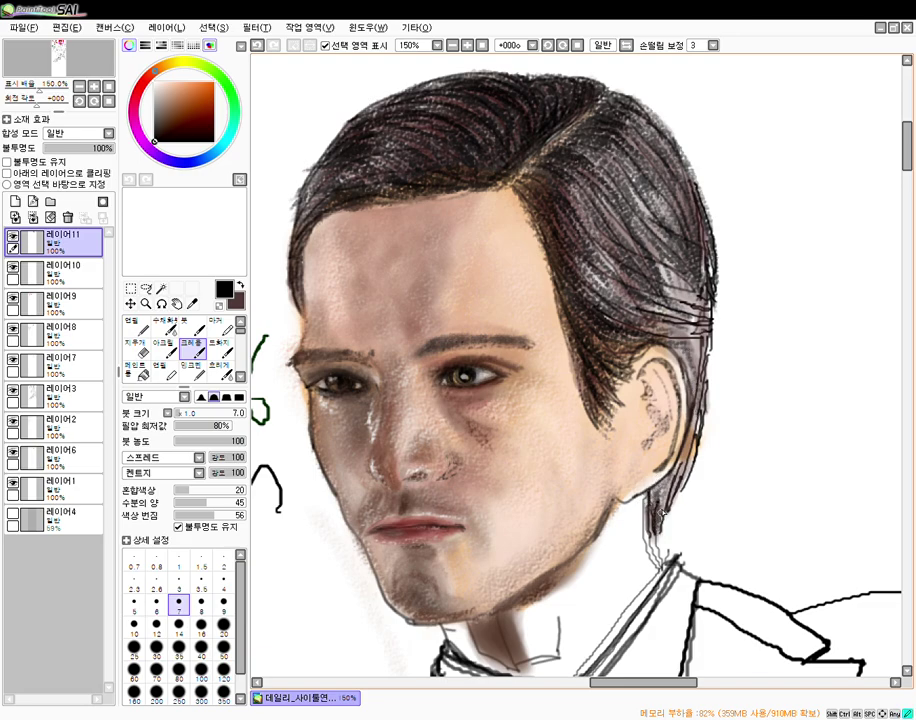
- Darken the nape hair behind the ear and cover the remaining light gaps at the back of the side hair with black strands
{"action": "left_click_drag", "start_coordinate": [684, 442], "coordinate": [666, 497]}
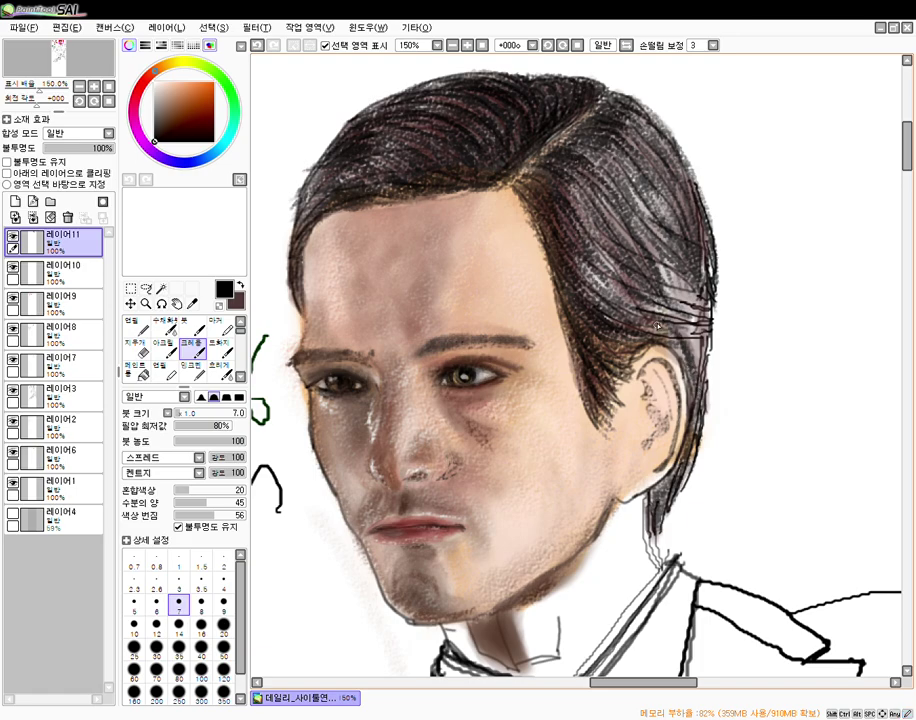
{"action": "mouse_move", "coordinate": [650, 306]}
{"action": "left_mouse_down"}
{"action": "mouse_move", "coordinate": [696, 345]}
{"action": "mouse_move", "coordinate": [699, 338]}
{"action": "left_mouse_up"}
{"action": "left_click_drag", "start_coordinate": [656, 272], "coordinate": [710, 340]}
{"action": "left_click_drag", "start_coordinate": [699, 274], "coordinate": [713, 329]}
{"action": "left_click_drag", "start_coordinate": [704, 244], "coordinate": [715, 295]}
{"action": "left_click_drag", "start_coordinate": [650, 254], "coordinate": [685, 289]}
{"action": "left_click_drag", "start_coordinate": [621, 187], "coordinate": [681, 271]}
{"action": "left_click_drag", "start_coordinate": [624, 163], "coordinate": [655, 207]}
{"action": "left_click_drag", "start_coordinate": [638, 160], "coordinate": [693, 260]}
{"action": "left_click_drag", "start_coordinate": [667, 182], "coordinate": [705, 259]}
{"action": "mouse_move", "coordinate": [688, 188]}
{"action": "left_mouse_down"}
{"action": "mouse_move", "coordinate": [717, 271]}
{"action": "mouse_move", "coordinate": [701, 298]}
{"action": "left_mouse_up"}
{"action": "mouse_move", "coordinate": [660, 255]}
{"action": "left_mouse_down"}
{"action": "mouse_move", "coordinate": [702, 311]}
{"action": "mouse_move", "coordinate": [696, 295]}
{"action": "mouse_move", "coordinate": [689, 305]}
{"action": "mouse_move", "coordinate": [696, 340]}
{"action": "left_mouse_up"}
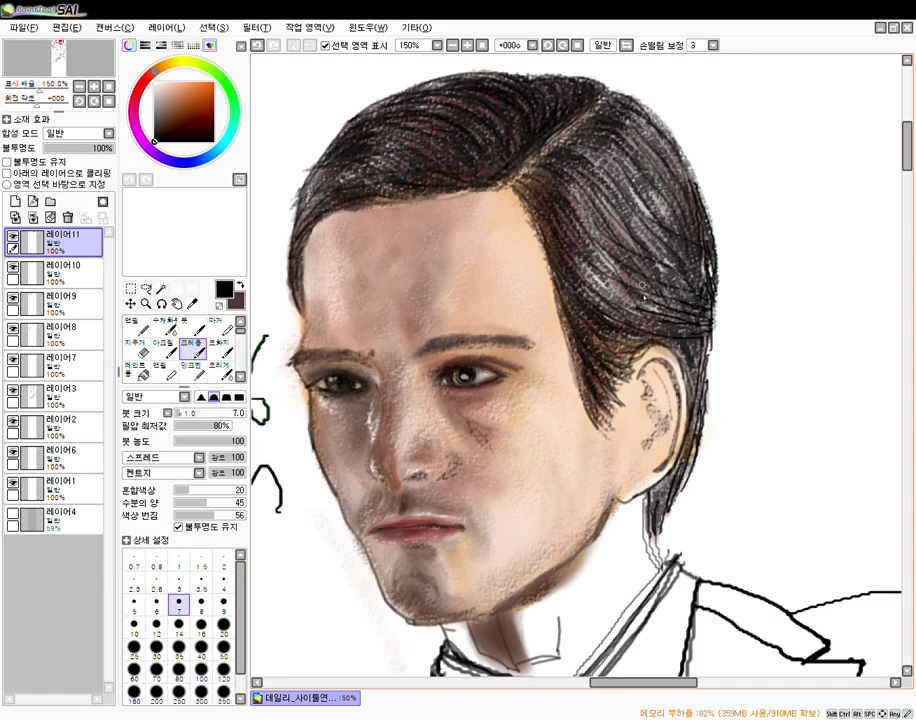
- Swap the drawing colour to dark brown and shade the inner folds of the ear with the crayon brush
{"action": "key", "text": "e"}
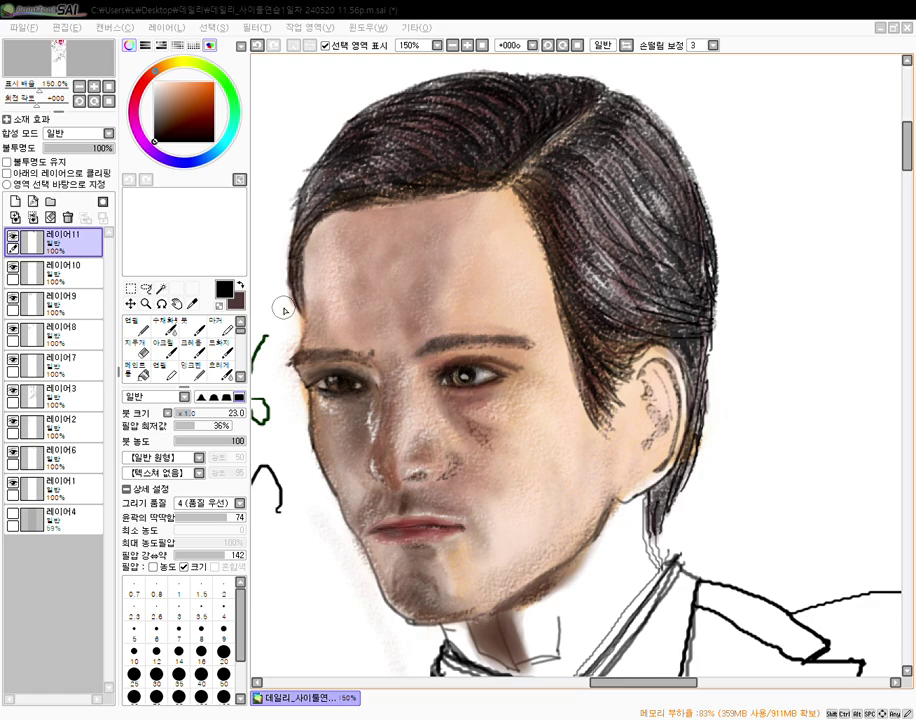
{"action": "left_click", "coordinate": [241, 286]}
{"action": "key", "text": "e"}
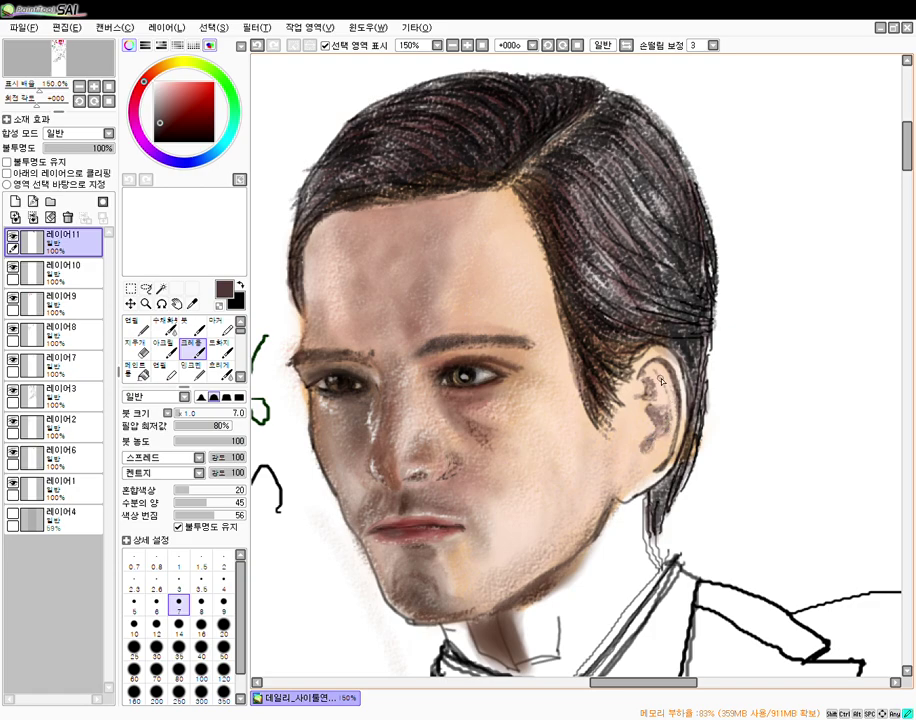
{"action": "left_click_drag", "start_coordinate": [664, 369], "coordinate": [674, 422]}
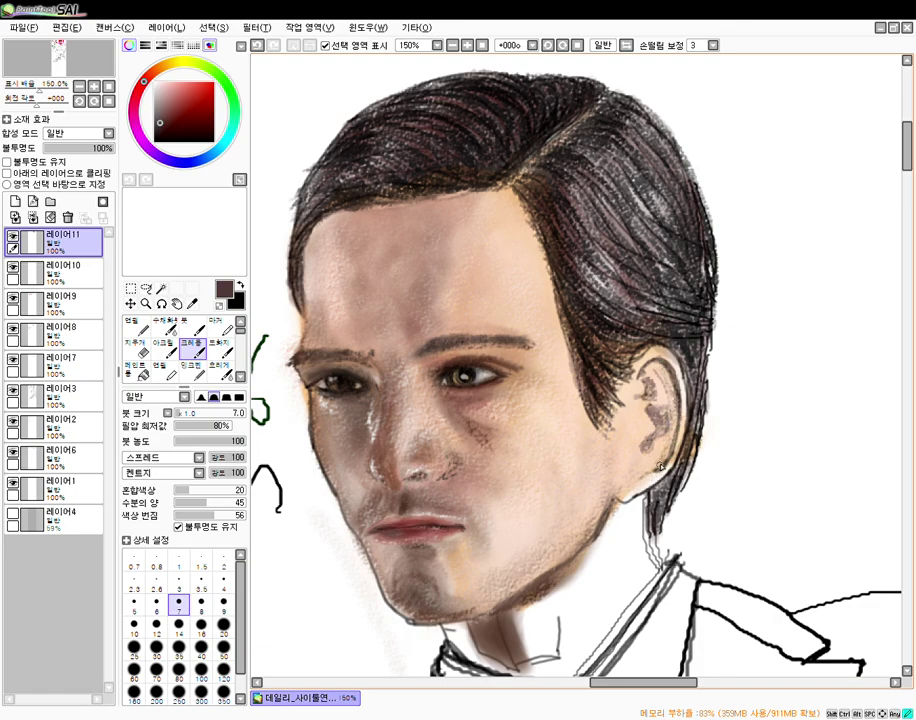
- Sample the reddish brown of the lips and tint the ear with the crayon at density 62, using brush sizes 14 and 34
{"action": "right_click", "coordinate": [496, 381]}
{"action": "right_click", "coordinate": [522, 371]}
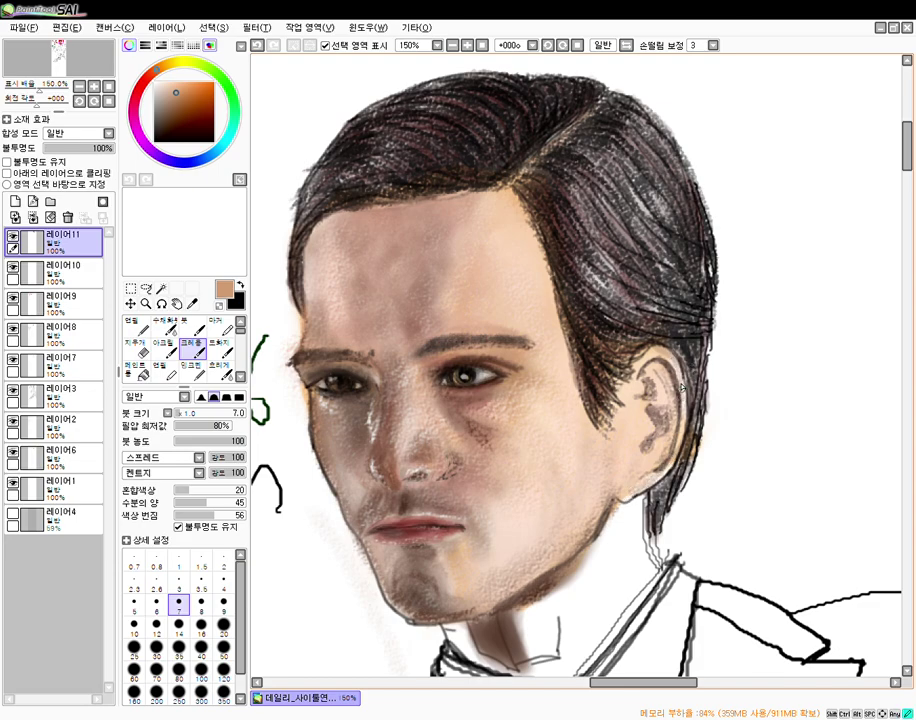
{"action": "left_click", "coordinate": [417, 520], "text": "alt"}
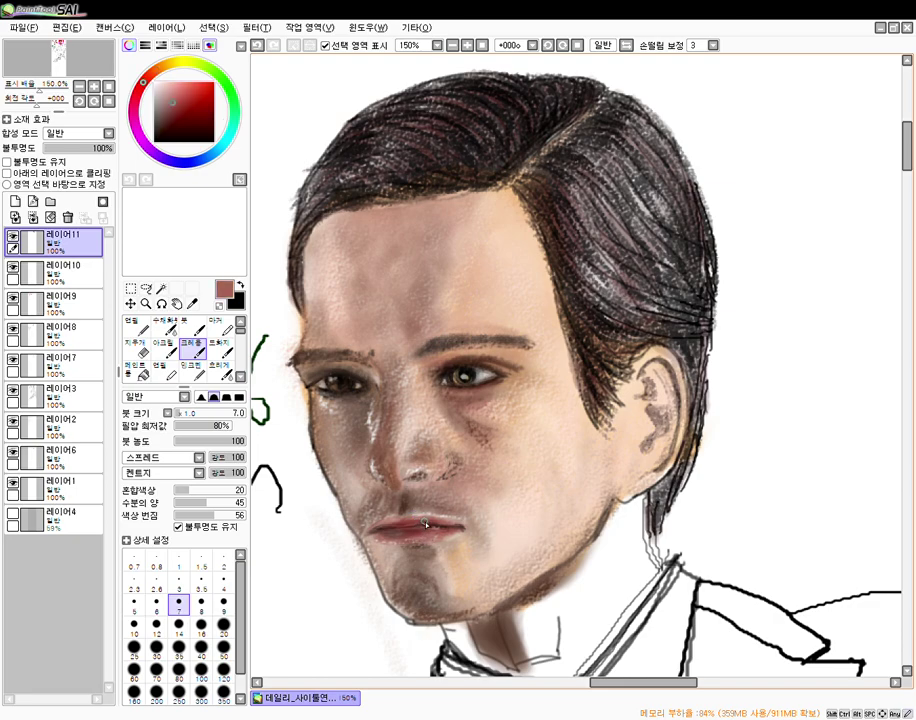
{"action": "left_click", "coordinate": [424, 520], "text": "alt"}
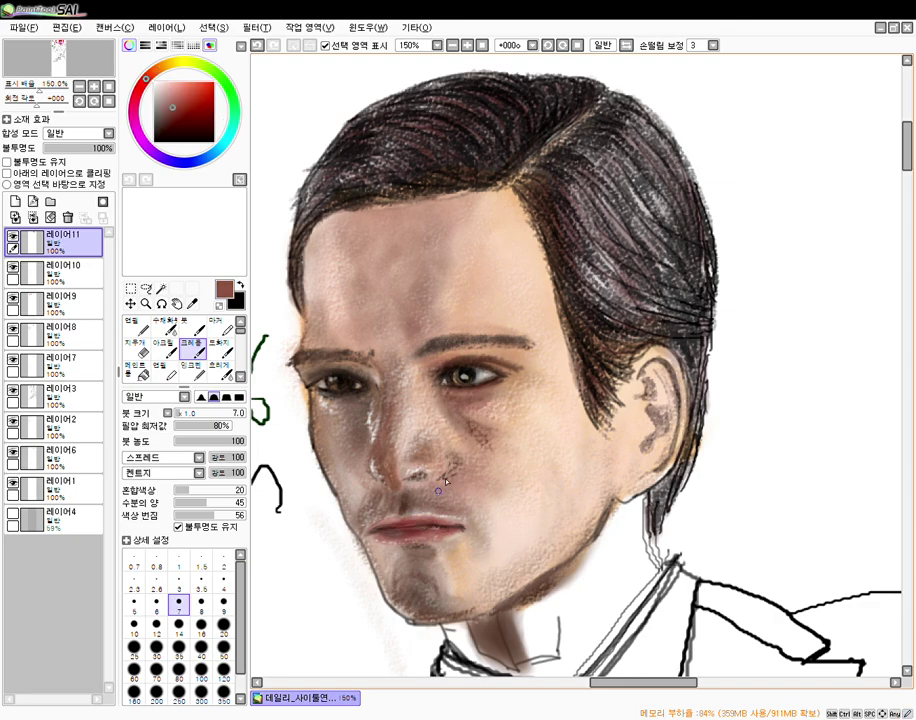
{"action": "left_click_drag", "start_coordinate": [235, 444], "coordinate": [218, 445]}
{"action": "left_click", "coordinate": [184, 416]}
{"action": "mouse_move", "coordinate": [653, 376]}
{"action": "left_mouse_down"}
{"action": "mouse_move", "coordinate": [640, 367]}
{"action": "mouse_move", "coordinate": [679, 393]}
{"action": "mouse_move", "coordinate": [678, 413]}
{"action": "mouse_move", "coordinate": [684, 408]}
{"action": "mouse_move", "coordinate": [656, 453]}
{"action": "left_mouse_up"}
{"action": "left_click_drag", "start_coordinate": [650, 383], "coordinate": [649, 391]}
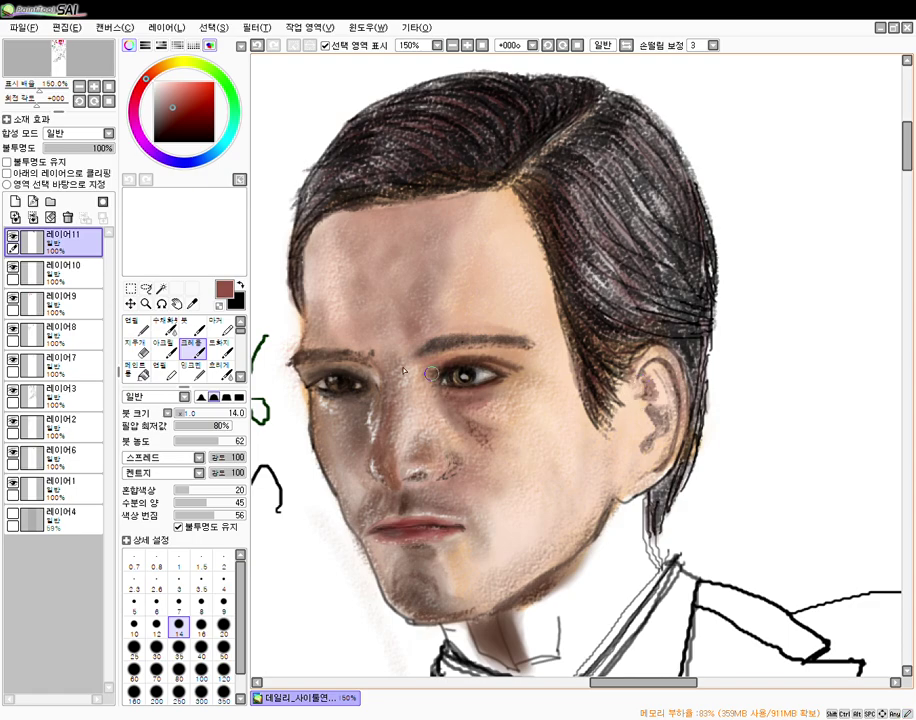
{"action": "left_click", "coordinate": [198, 413]}
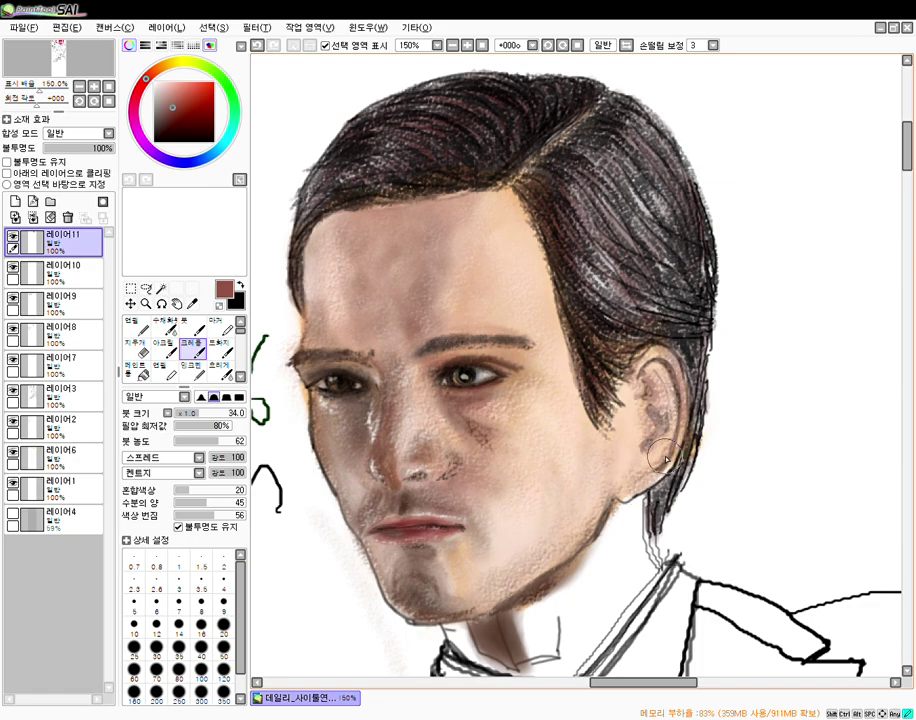
- Sample the light skin tone above the eyebrow and soften the ear shading, setting the crayon brush to size 19
{"action": "left_click", "coordinate": [480, 313], "text": "alt"}
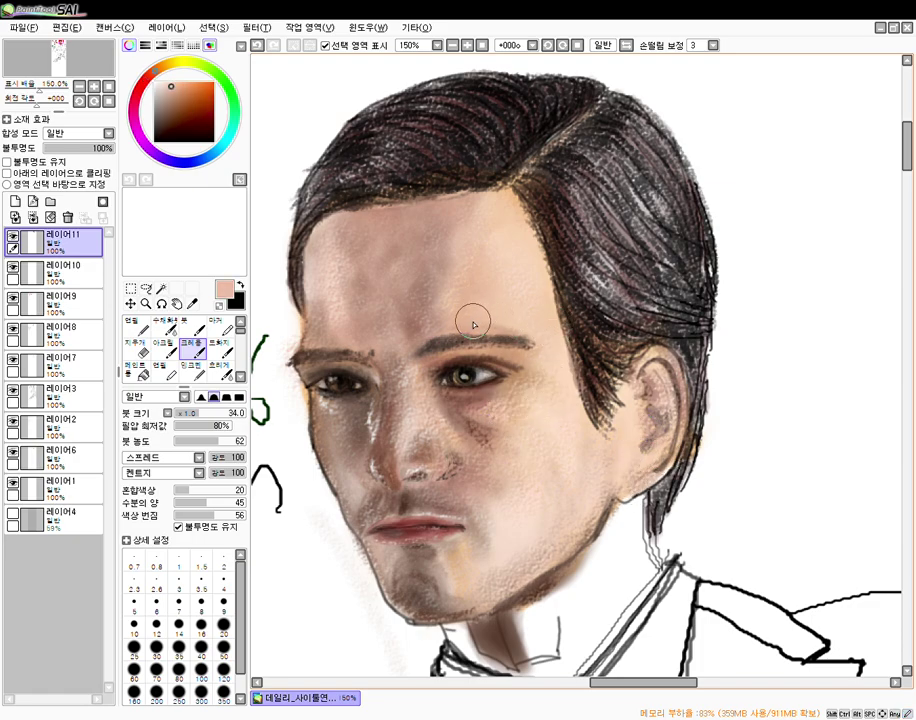
{"action": "left_click", "coordinate": [188, 413]}
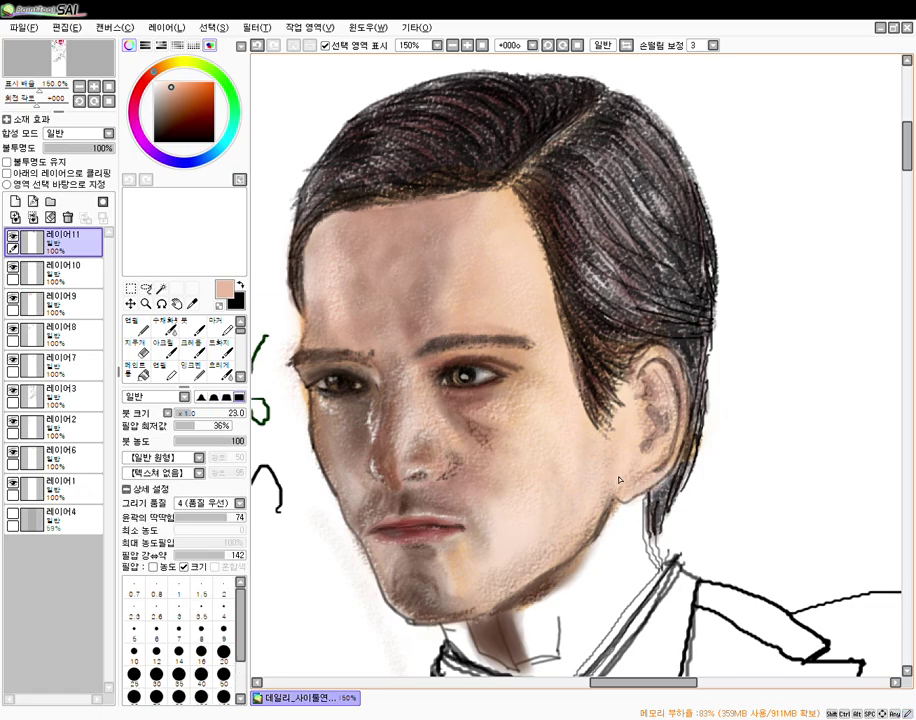
{"action": "key", "text": "n"}
{"action": "scroll", "coordinate": [586, 463], "scroll_direction": "up", "scroll_amount": 1}
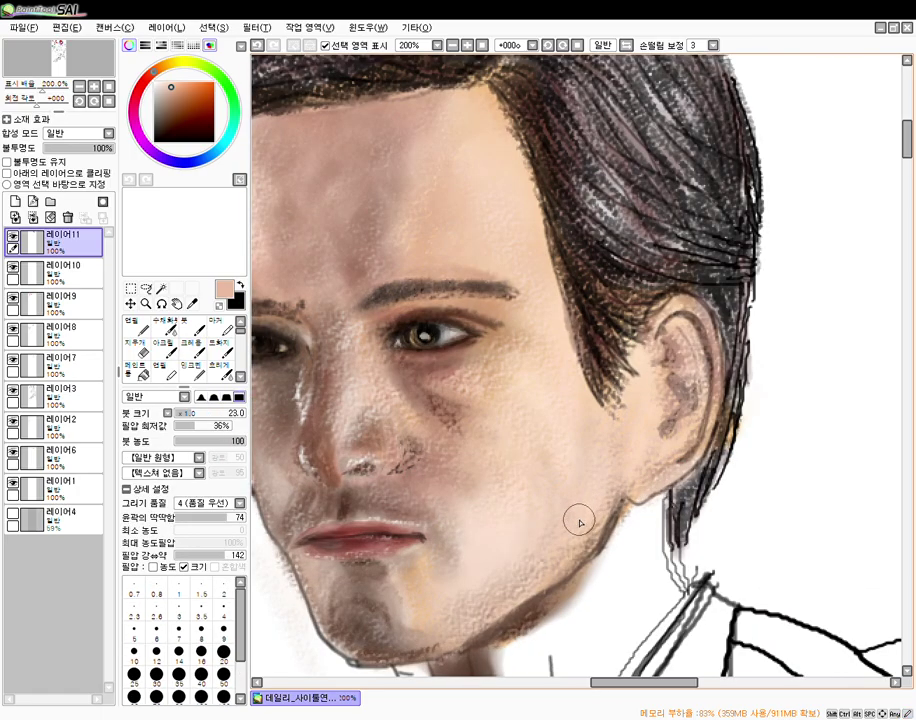
{"action": "scroll", "coordinate": [579, 520], "scroll_direction": "down", "scroll_amount": 3}
{"action": "left_click_drag", "start_coordinate": [500, 416], "coordinate": [495, 400]}
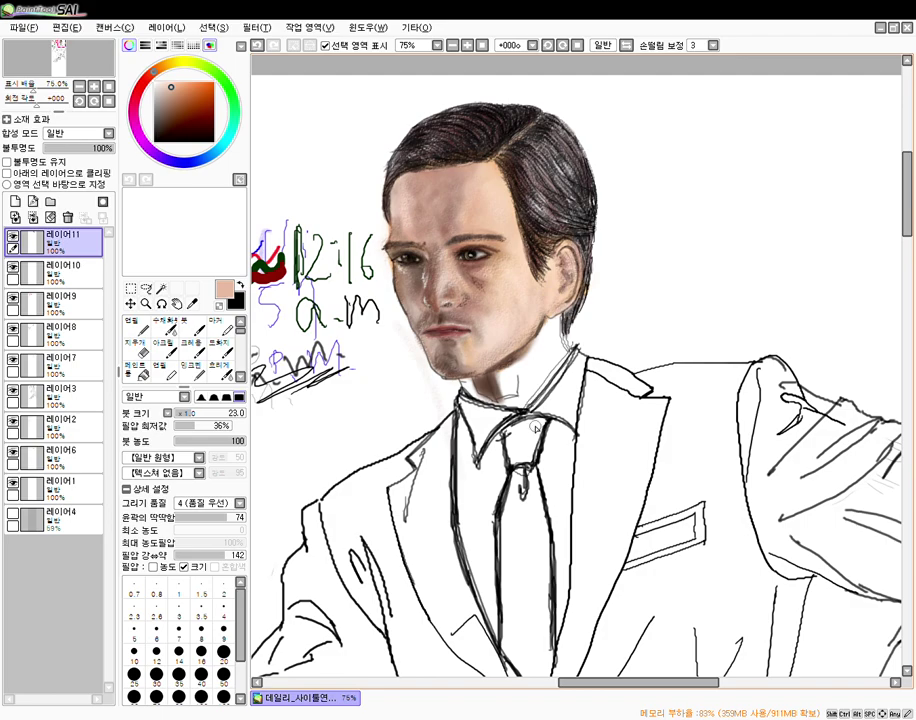
- Sample the brown skin tone below the eye and lay it over the neck with the size 19 crayon brush
{"action": "left_click", "coordinate": [193, 349]}
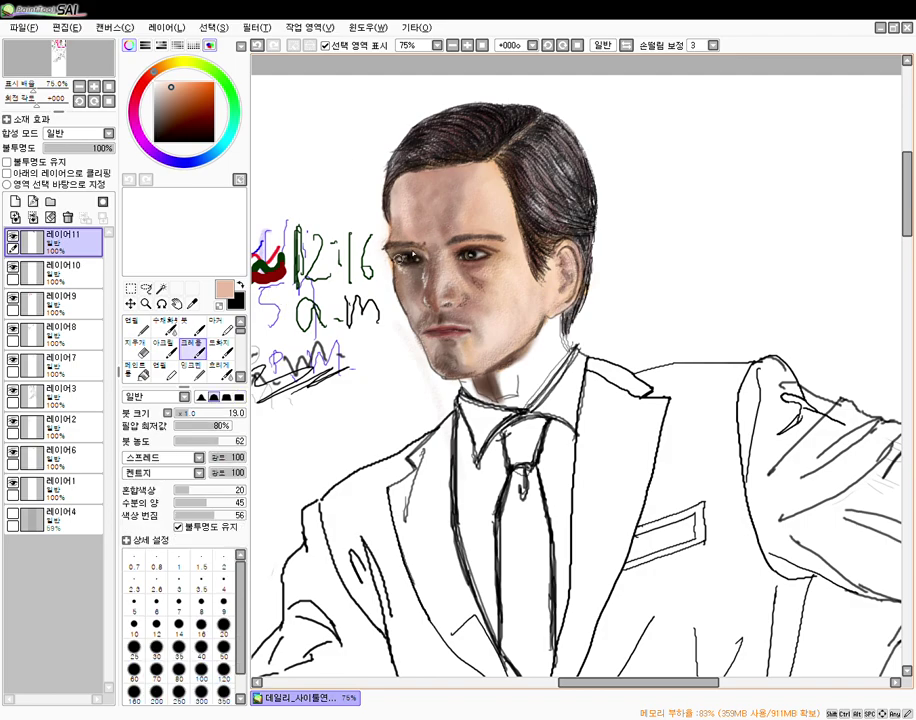
{"action": "left_click", "coordinate": [485, 270], "text": "alt"}
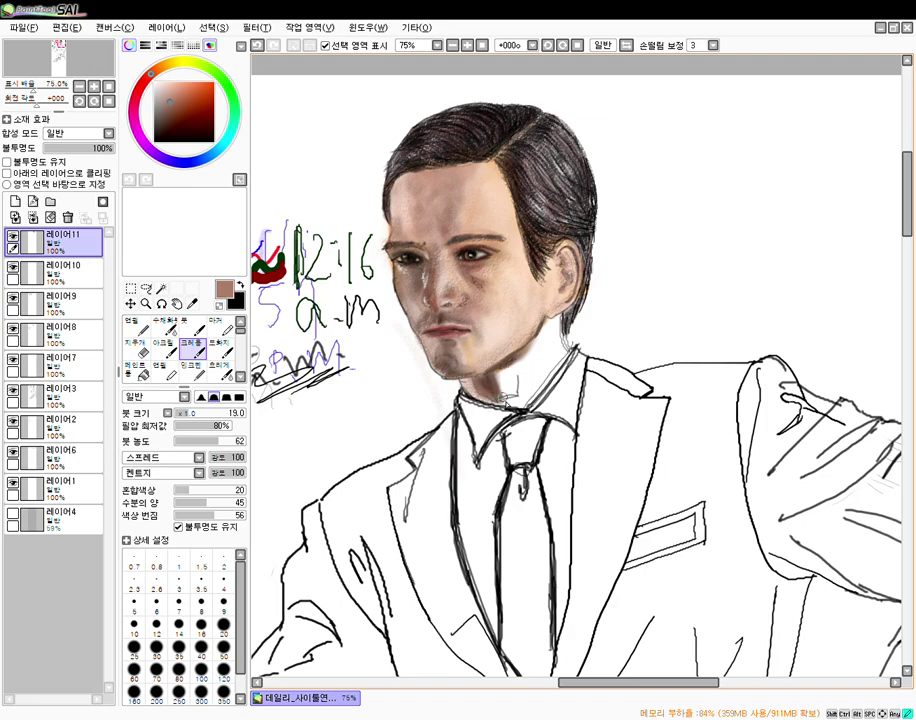
{"action": "left_click_drag", "start_coordinate": [516, 393], "coordinate": [516, 398]}
{"action": "left_click_drag", "start_coordinate": [510, 367], "coordinate": [517, 392]}
{"action": "mouse_move", "coordinate": [520, 372]}
{"action": "left_mouse_down"}
{"action": "mouse_move", "coordinate": [524, 396]}
{"action": "mouse_move", "coordinate": [521, 370]}
{"action": "left_mouse_up"}
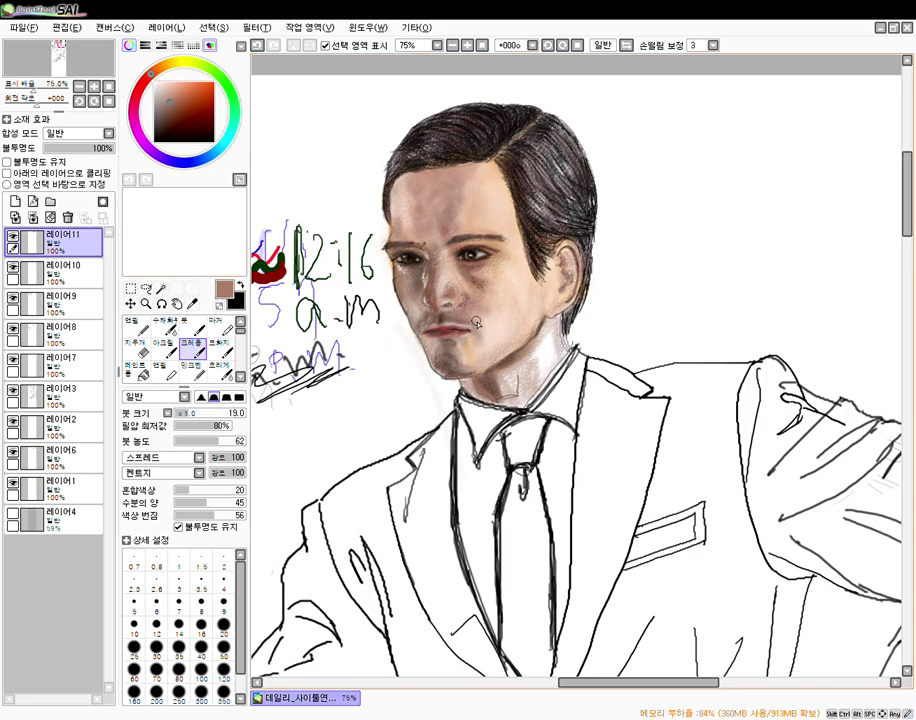
- Sample the light tan near the chin and blend it over the neck with the crayon at size 49 and density 37
{"action": "left_click", "coordinate": [465, 350], "text": "alt"}
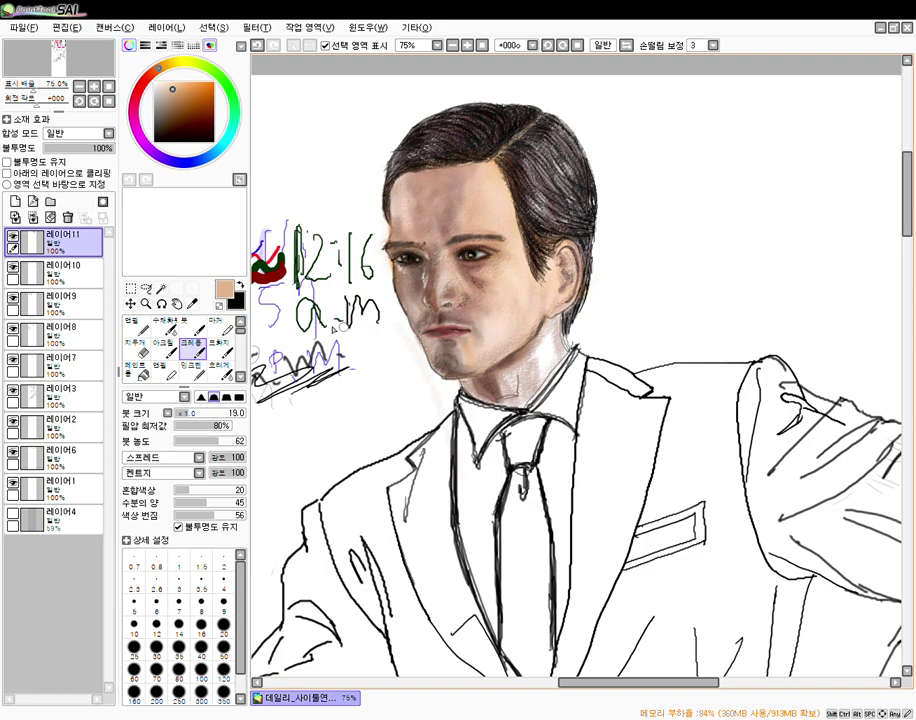
{"action": "mouse_move", "coordinate": [214, 442]}
{"action": "left_mouse_down"}
{"action": "mouse_move", "coordinate": [201, 441]}
{"action": "mouse_move", "coordinate": [209, 413]}
{"action": "left_mouse_up"}
{"action": "left_click", "coordinate": [198, 416]}
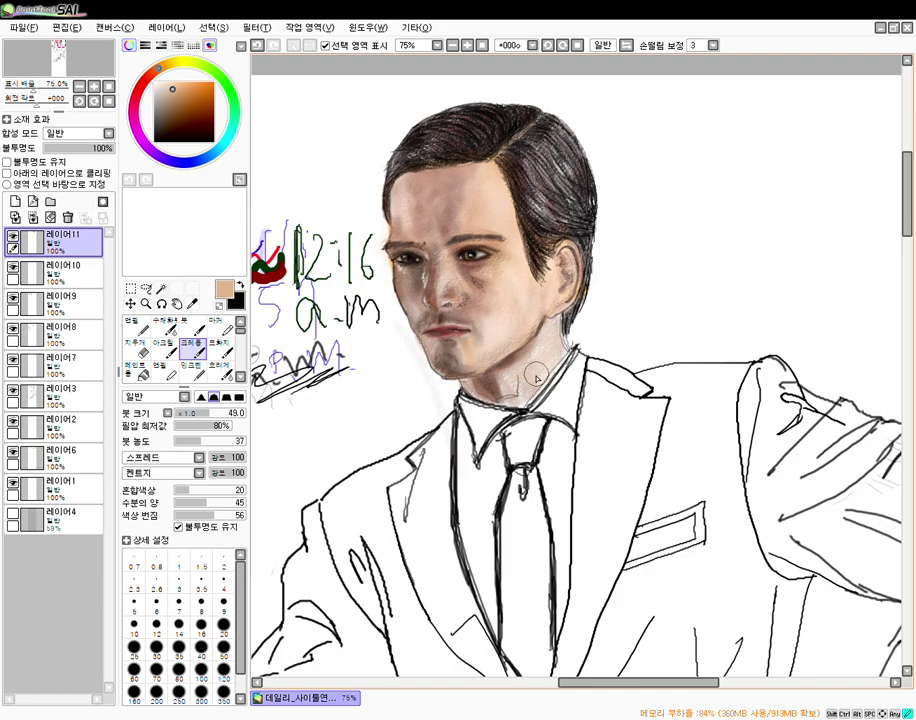
{"action": "left_click_drag", "start_coordinate": [557, 349], "coordinate": [527, 400]}
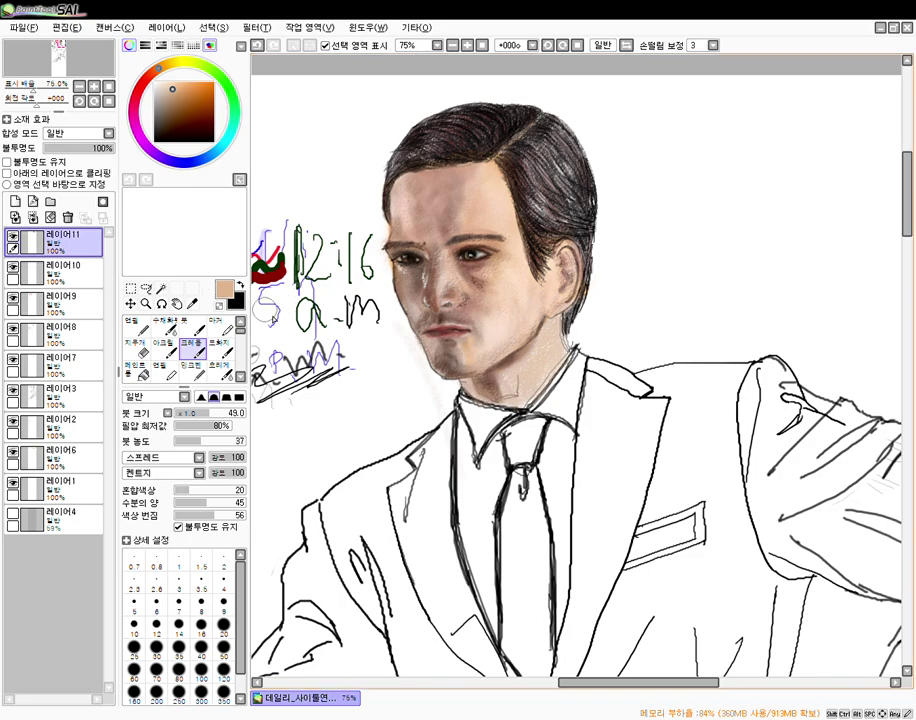
- Sample the dark brown under the eye and shade the neck below the jaw, adjusting the crayon through size 39, 41 and 18
{"action": "right_click", "coordinate": [465, 267]}
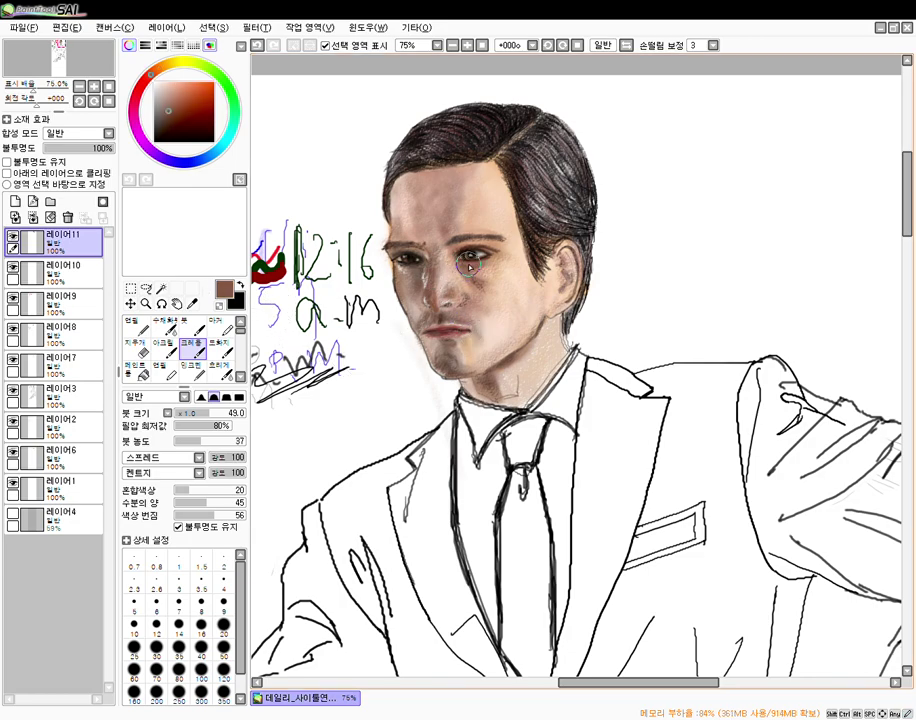
{"action": "left_click", "coordinate": [196, 413]}
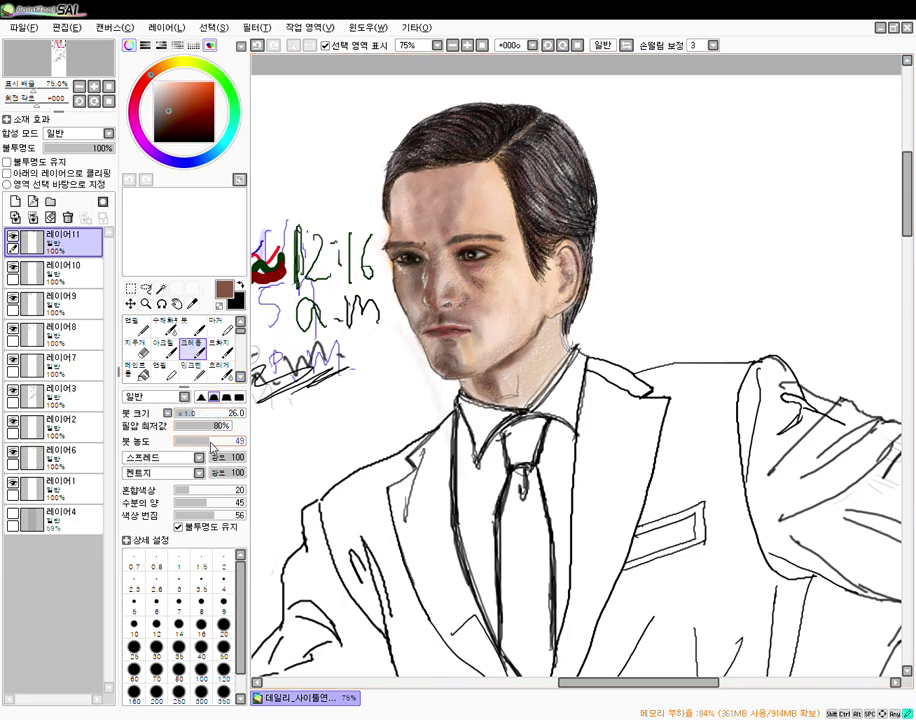
{"action": "left_click", "coordinate": [220, 352]}
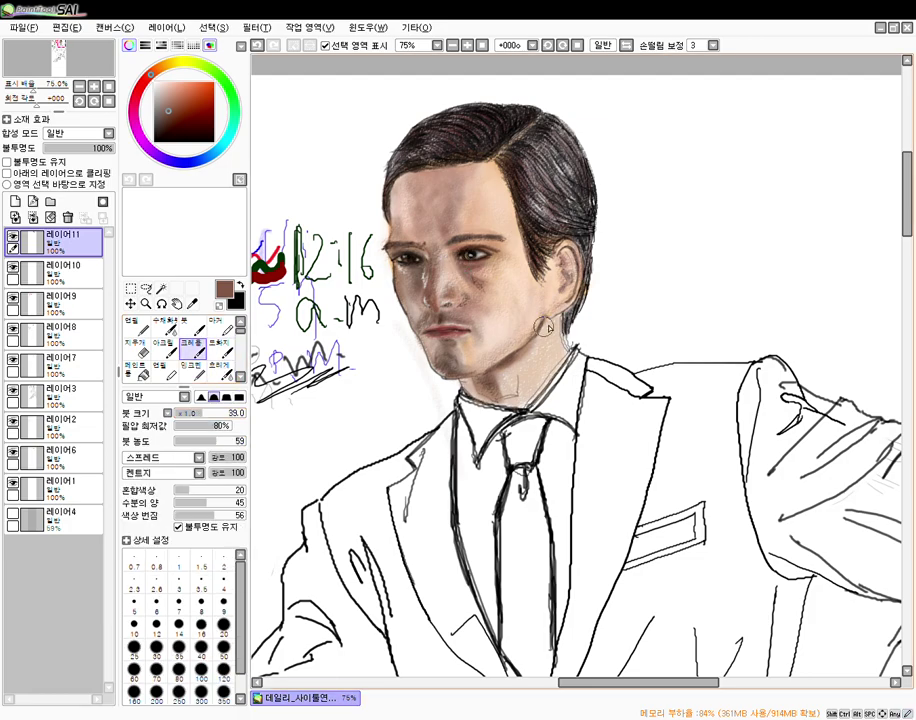
{"action": "left_click_drag", "start_coordinate": [219, 414], "coordinate": [193, 419]}
{"action": "mouse_move", "coordinate": [214, 441]}
{"action": "left_mouse_down"}
{"action": "mouse_move", "coordinate": [200, 439]}
{"action": "mouse_move", "coordinate": [188, 412]}
{"action": "mouse_move", "coordinate": [203, 413]}
{"action": "left_mouse_up"}
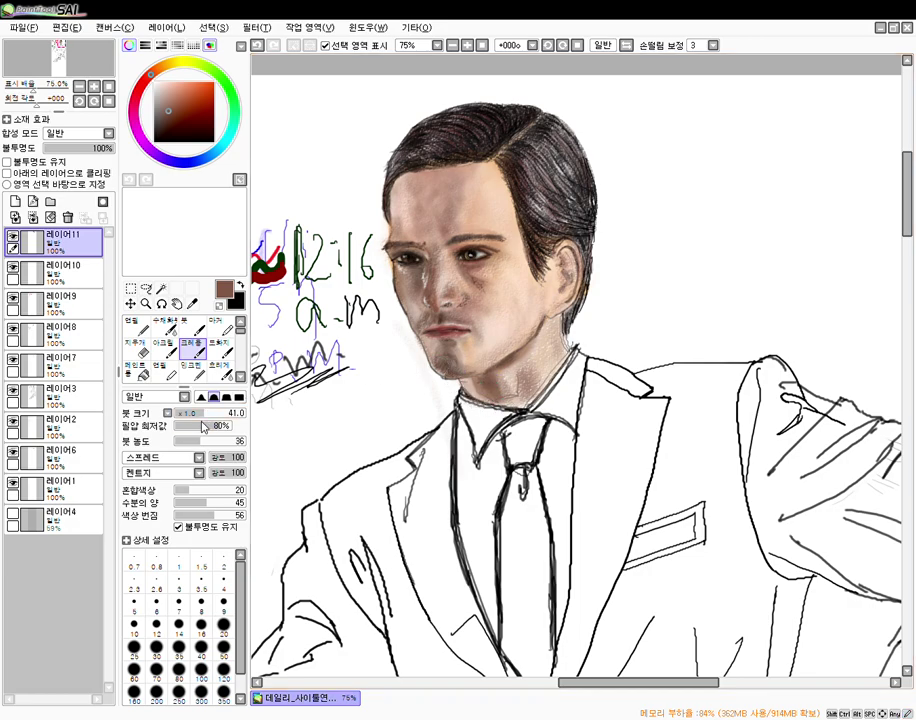
{"action": "left_click", "coordinate": [220, 441]}
{"action": "left_click", "coordinate": [197, 413]}
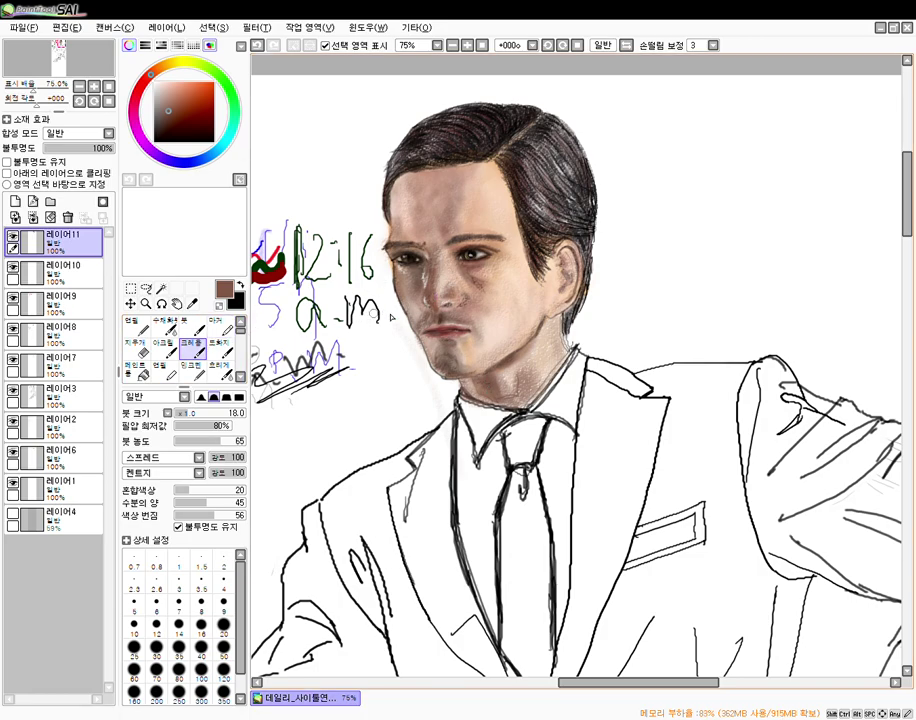
- Sample the muted red of the lips and glaze the neck with the crayon at size 45 and density 30
{"action": "left_click", "coordinate": [461, 335], "text": "alt"}
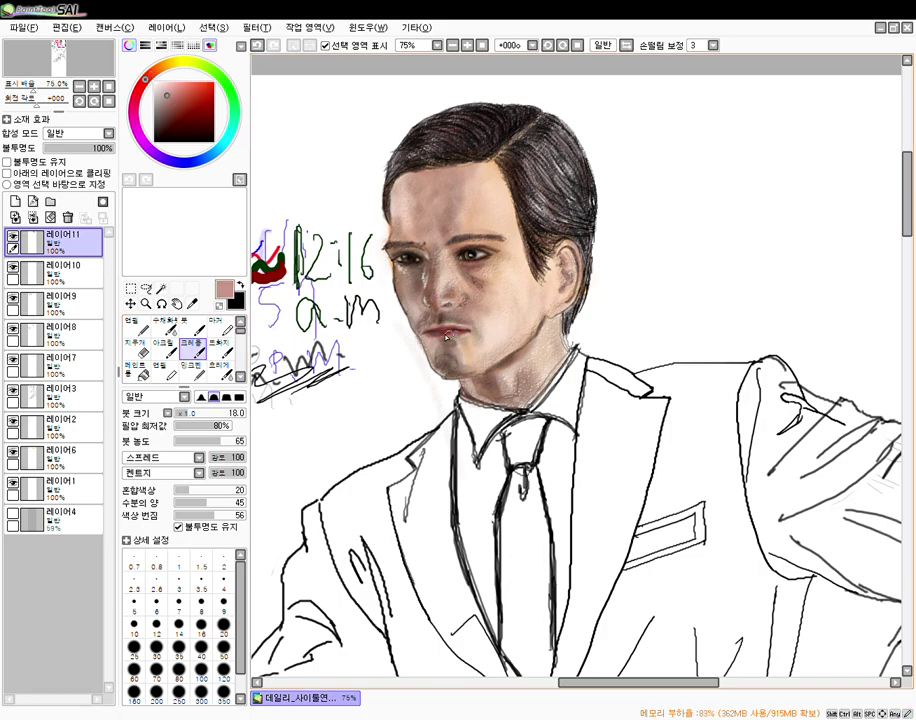
{"action": "left_click", "coordinate": [451, 330], "text": "alt"}
{"action": "left_click", "coordinate": [197, 440]}
{"action": "left_click", "coordinate": [203, 415]}
{"action": "left_click_drag", "start_coordinate": [204, 417], "coordinate": [207, 417]}
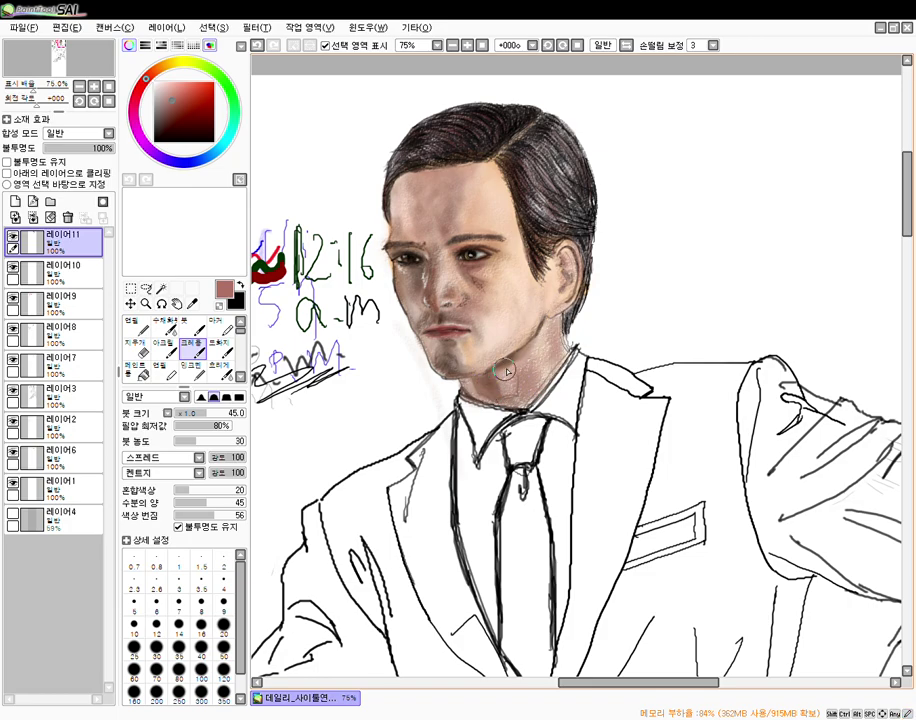
- Review the whole seated figure, checking the painted head and neck against the line art of the suit, shirt and tie
{"action": "key", "text": "n"}
{"action": "left_click", "coordinate": [193, 349]}
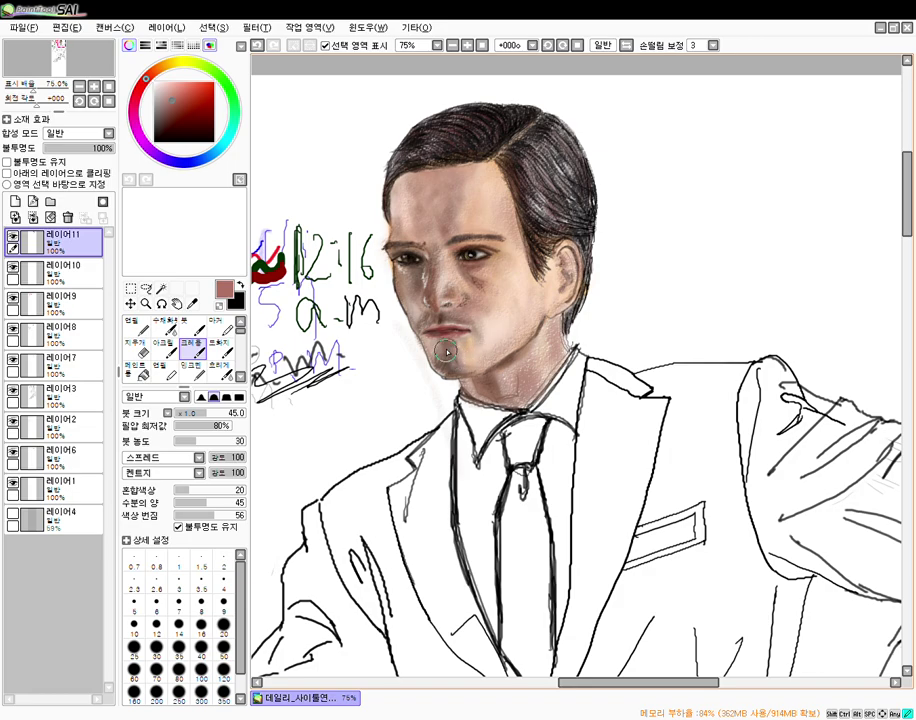
{"action": "key", "text": "e"}
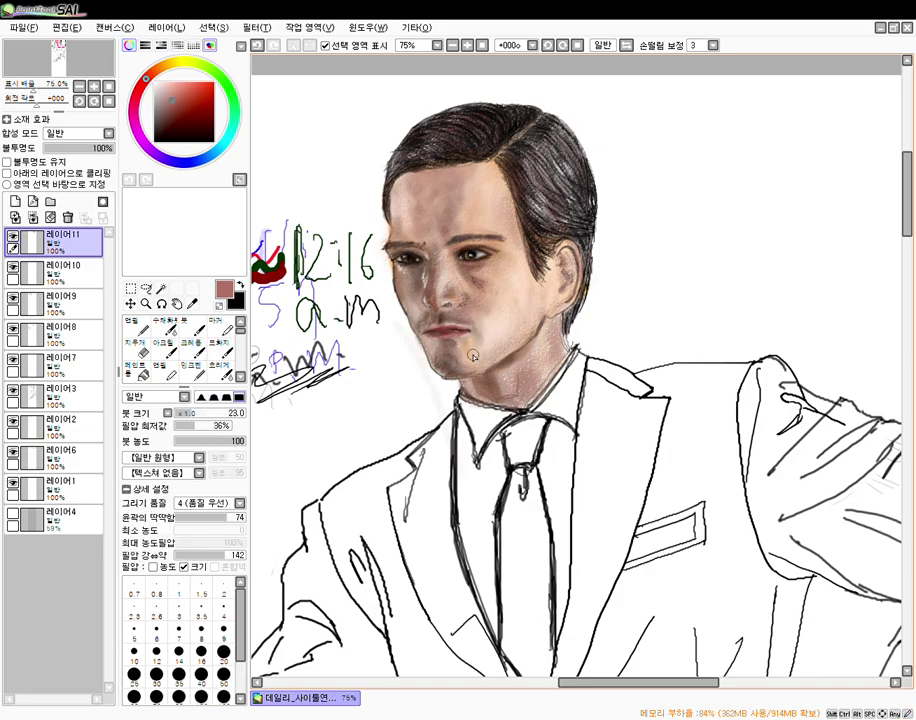
{"action": "scroll", "coordinate": [651, 336], "scroll_direction": "up", "scroll_amount": 2}
{"action": "scroll", "coordinate": [646, 405], "scroll_direction": "down", "scroll_amount": 5}
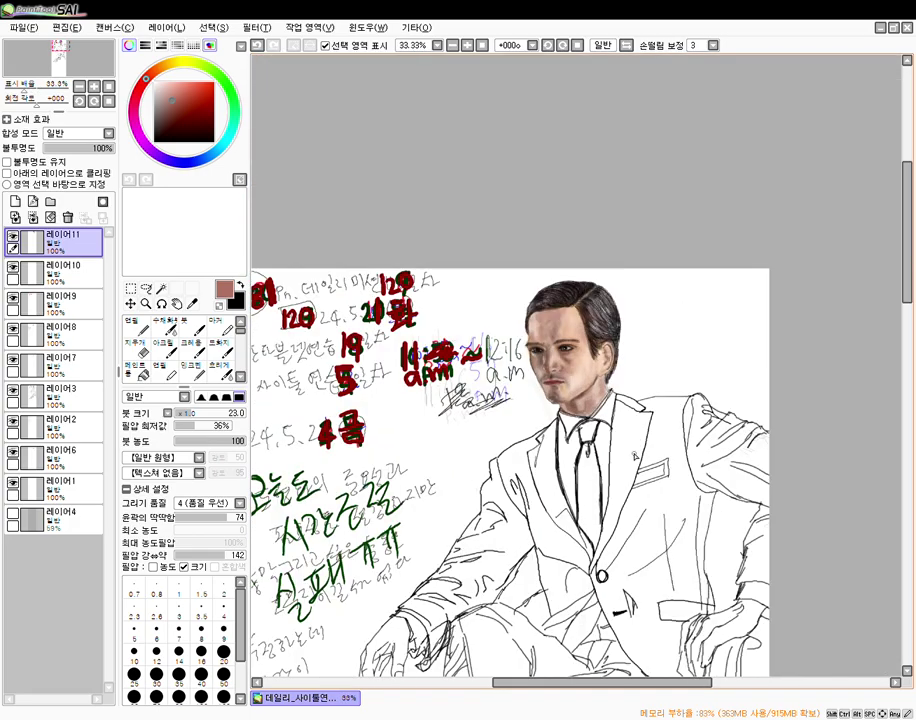
{"action": "key", "text": "space"}
{"action": "left_click_drag", "start_coordinate": [630, 527], "coordinate": [600, 285]}
{"action": "left_click_drag", "start_coordinate": [432, 133], "coordinate": [432, 117]}
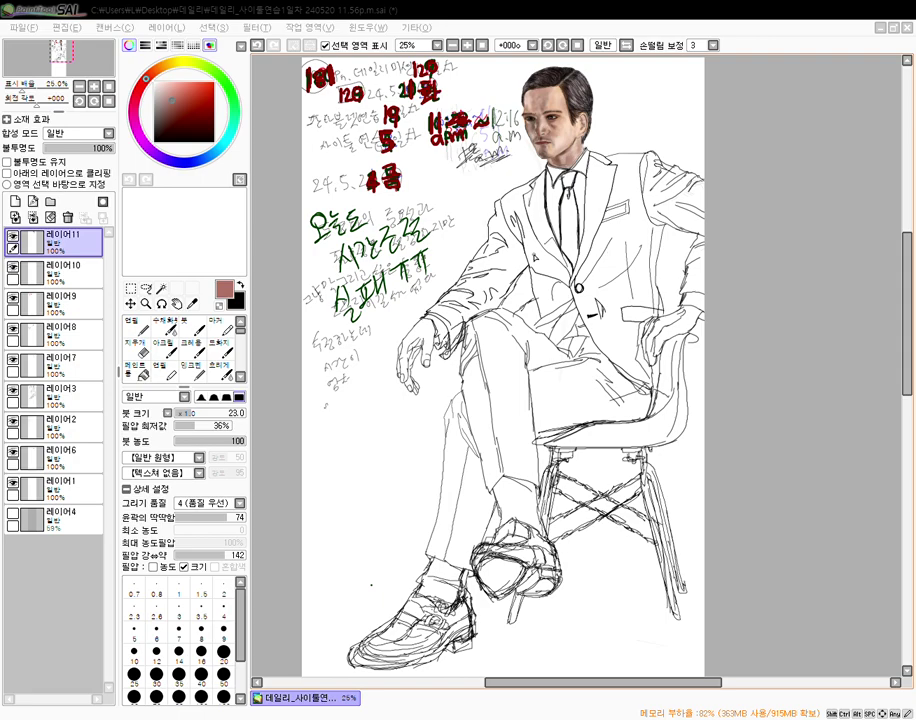
{"action": "scroll", "coordinate": [532, 251], "scroll_direction": "up", "scroll_amount": 3}
{"action": "left_click", "coordinate": [586, 168]}
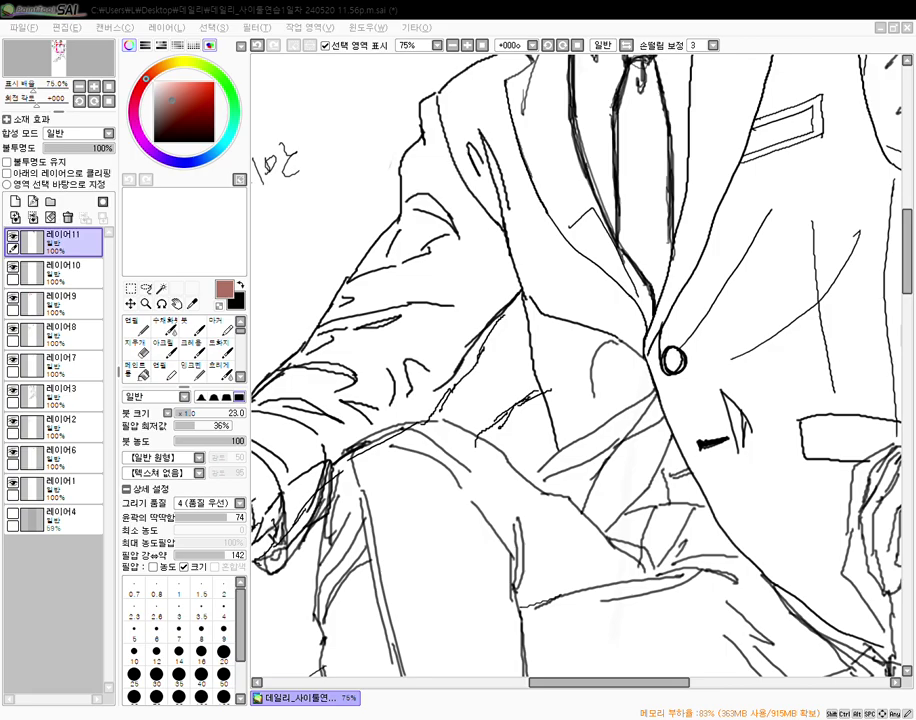
{"action": "scroll", "coordinate": [650, 230], "scroll_direction": "down", "scroll_amount": 3}
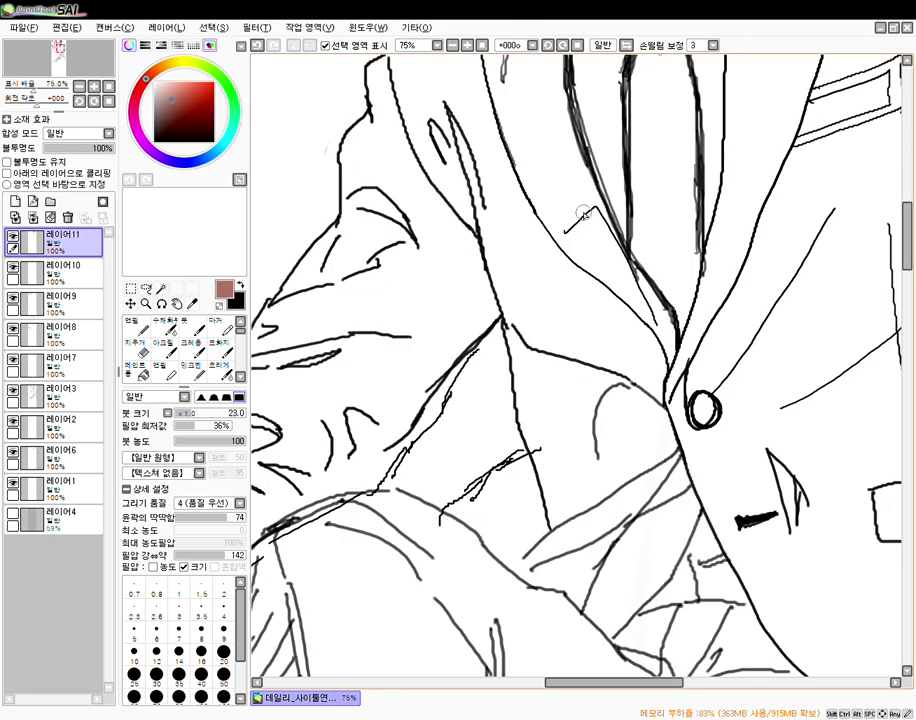
{"action": "scroll", "coordinate": [660, 228], "scroll_direction": "down", "scroll_amount": 1}
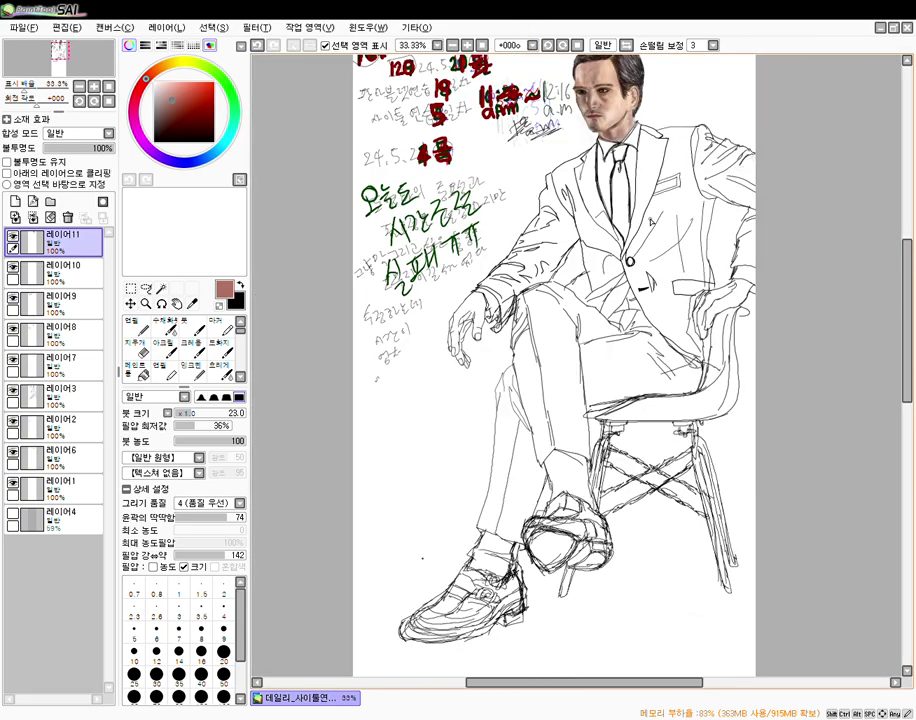
{"action": "left_click_drag", "start_coordinate": [642, 263], "coordinate": [638, 236]}
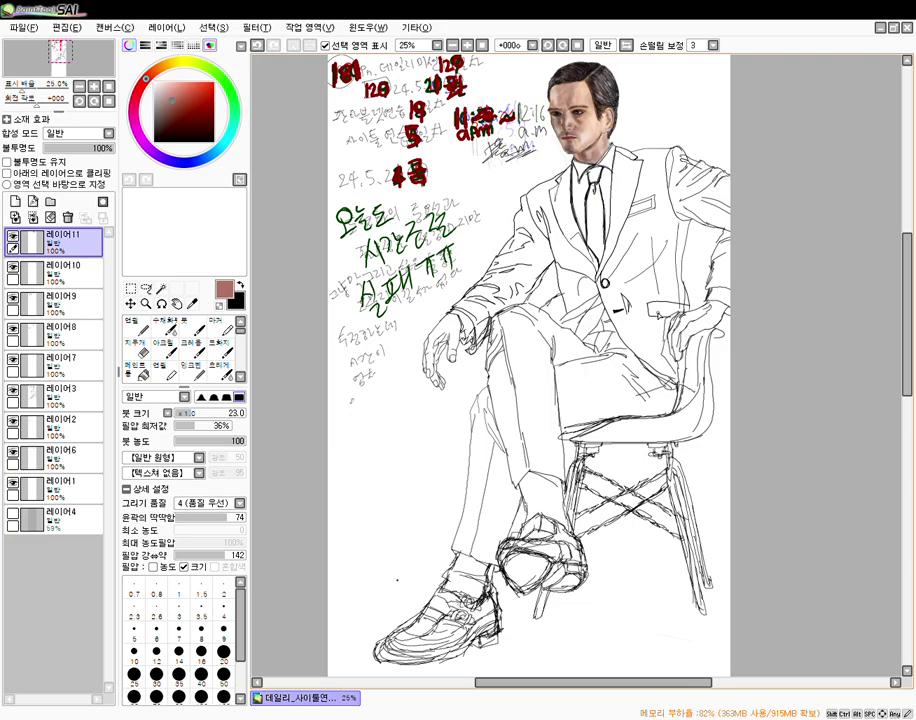
{"action": "scroll", "coordinate": [421, 201], "scroll_direction": "down", "scroll_amount": 1}
{"action": "scroll", "coordinate": [421, 201], "scroll_direction": "up", "scroll_amount": 4}
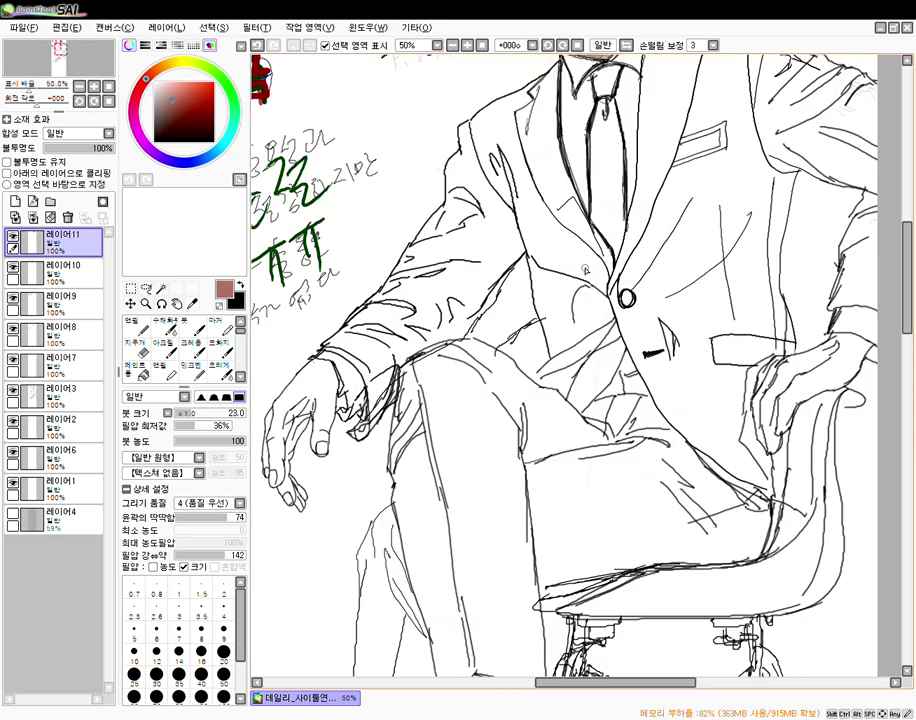
{"action": "left_click_drag", "start_coordinate": [619, 209], "coordinate": [458, 410]}
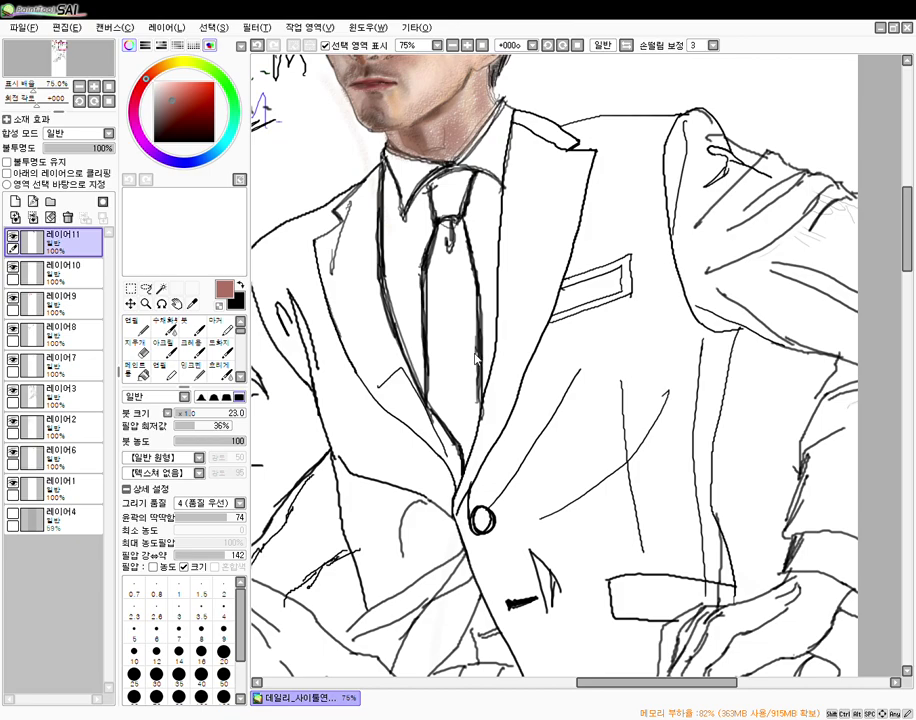
- Lay a light purple base over the shirt and collar around the tie with the acrylic brush at size 42 and density 32
{"action": "left_click", "coordinate": [192, 347]}
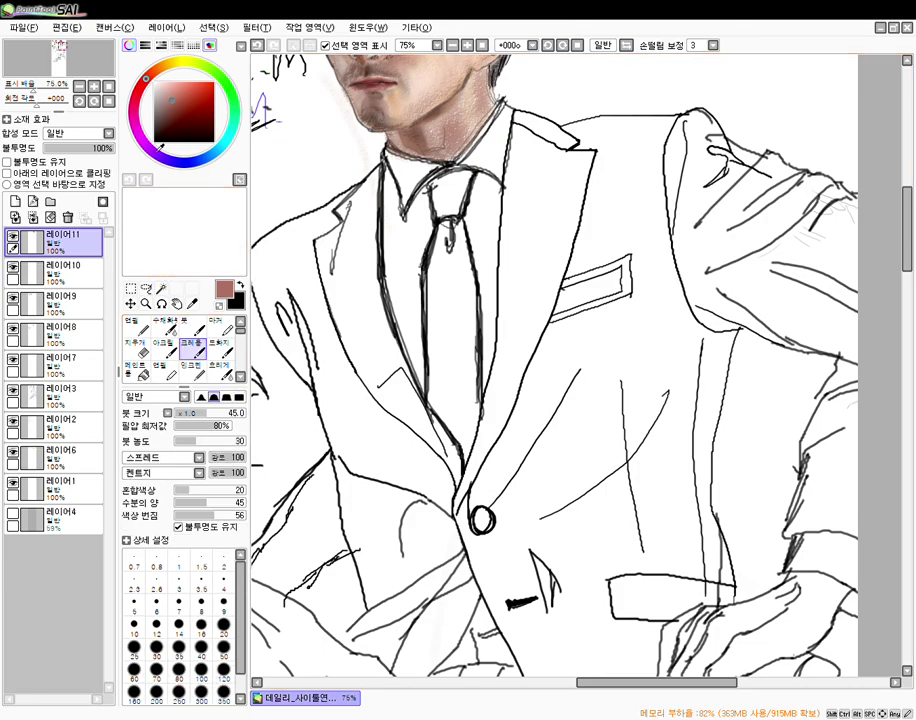
{"action": "left_click", "coordinate": [154, 152]}
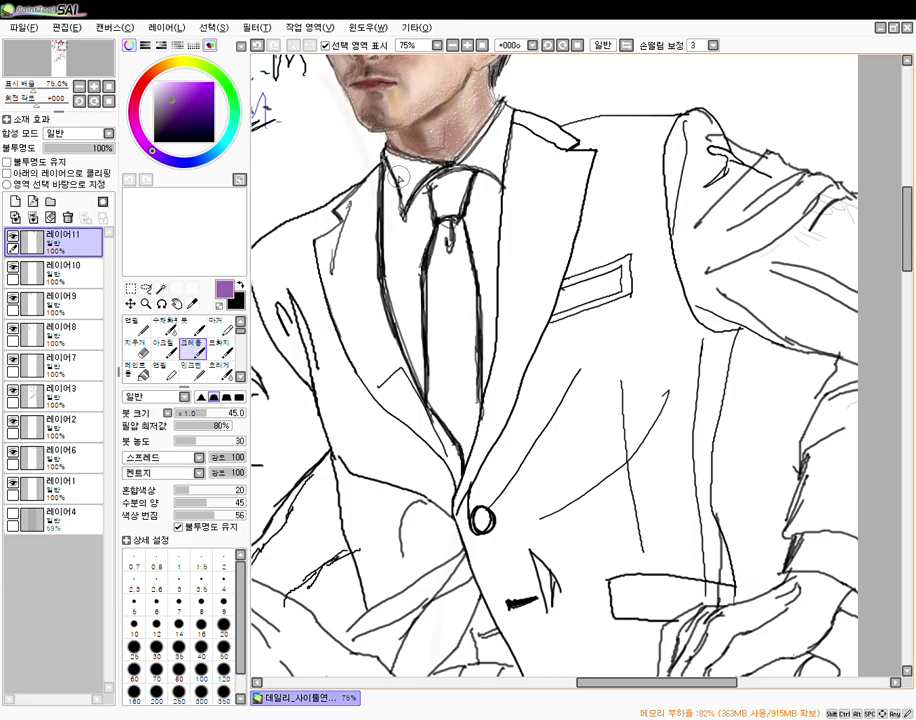
{"action": "left_click", "coordinate": [163, 347]}
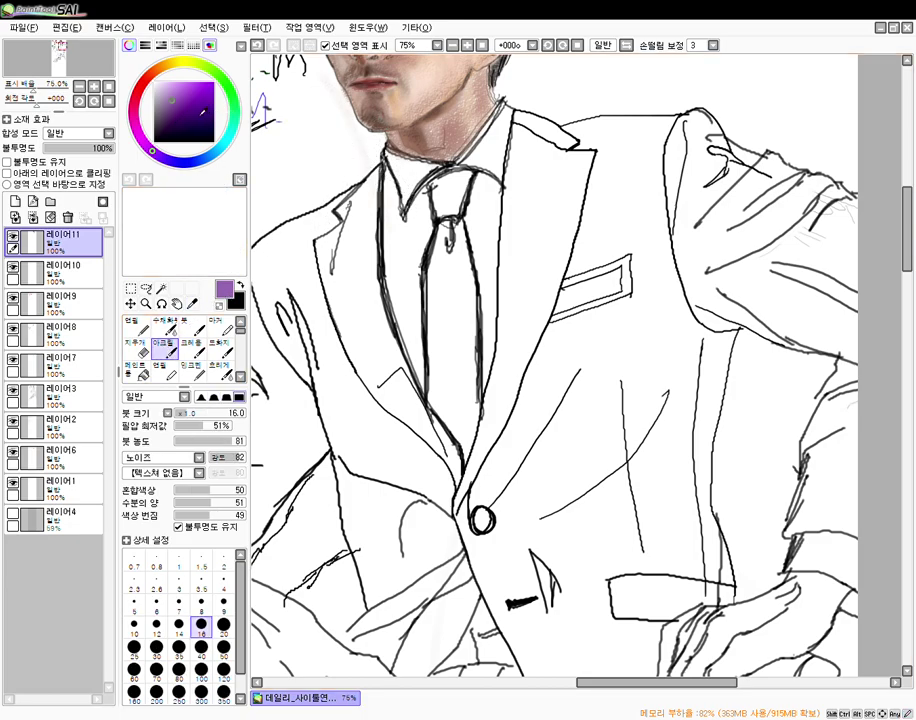
{"action": "left_click", "coordinate": [166, 88]}
{"action": "mouse_move", "coordinate": [202, 417]}
{"action": "left_mouse_down"}
{"action": "mouse_move", "coordinate": [218, 414]}
{"action": "mouse_move", "coordinate": [208, 445]}
{"action": "mouse_move", "coordinate": [197, 445]}
{"action": "left_mouse_up"}
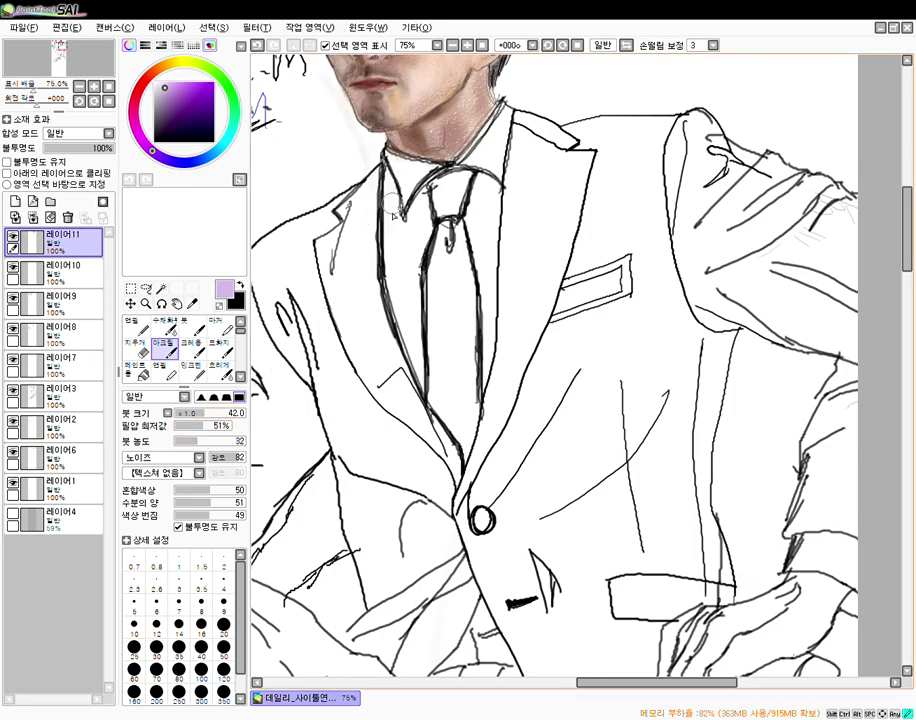
{"action": "mouse_move", "coordinate": [392, 222]}
{"action": "left_mouse_down"}
{"action": "mouse_move", "coordinate": [396, 254]}
{"action": "mouse_move", "coordinate": [384, 153]}
{"action": "mouse_move", "coordinate": [395, 185]}
{"action": "mouse_move", "coordinate": [399, 168]}
{"action": "mouse_move", "coordinate": [444, 160]}
{"action": "mouse_move", "coordinate": [411, 175]}
{"action": "mouse_move", "coordinate": [411, 232]}
{"action": "mouse_move", "coordinate": [429, 205]}
{"action": "mouse_move", "coordinate": [397, 271]}
{"action": "mouse_move", "coordinate": [392, 212]}
{"action": "mouse_move", "coordinate": [408, 223]}
{"action": "mouse_move", "coordinate": [411, 328]}
{"action": "mouse_move", "coordinate": [406, 294]}
{"action": "mouse_move", "coordinate": [414, 333]}
{"action": "mouse_move", "coordinate": [413, 250]}
{"action": "mouse_move", "coordinate": [422, 370]}
{"action": "left_mouse_up"}
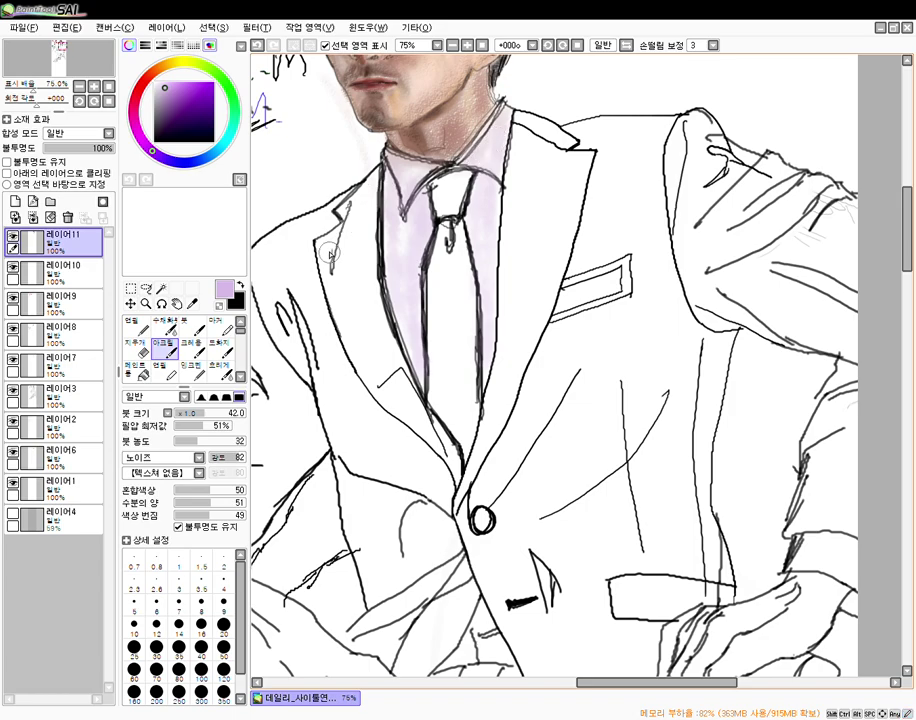
- Paint the collar flap below the chin pale lilac over its sketch lines with the crayon at size 18 and density 82
{"action": "left_click", "coordinate": [192, 345]}
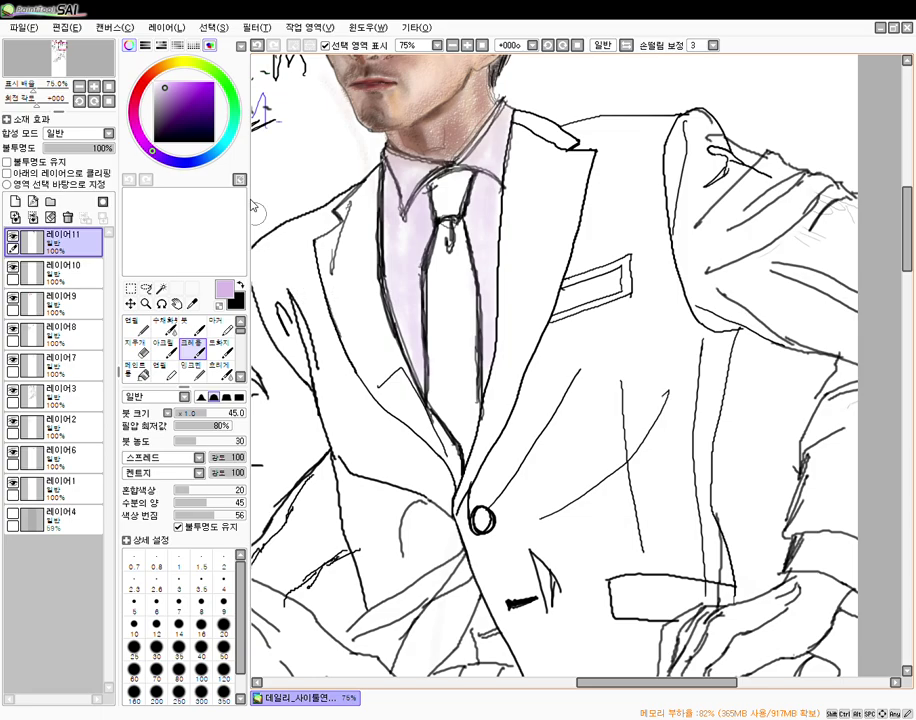
{"action": "left_click", "coordinate": [167, 88]}
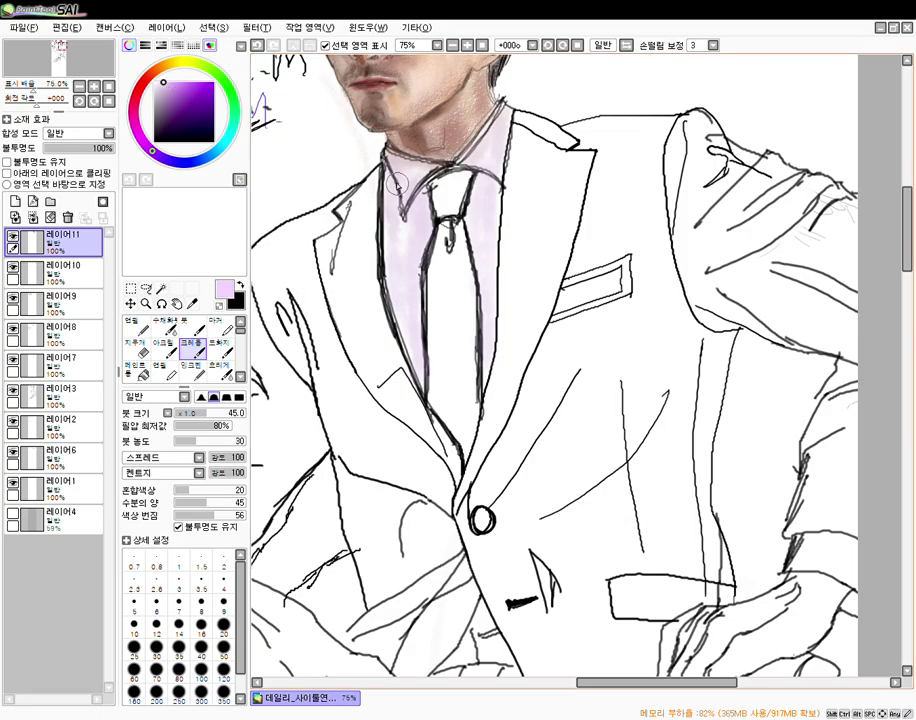
{"action": "key", "text": "n"}
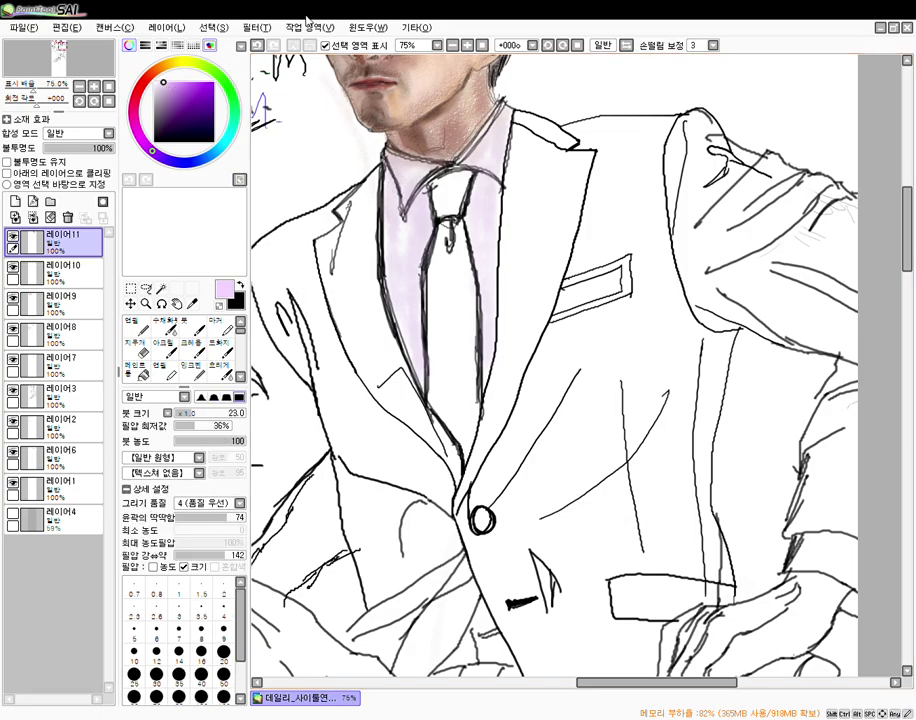
{"action": "scroll", "coordinate": [425, 283], "scroll_direction": "down", "scroll_amount": 3}
{"action": "scroll", "coordinate": [420, 252], "scroll_direction": "up", "scroll_amount": 5}
{"action": "scroll", "coordinate": [414, 140], "scroll_direction": "down", "scroll_amount": 2}
{"action": "scroll", "coordinate": [404, 144], "scroll_direction": "up", "scroll_amount": 2}
{"action": "left_click_drag", "start_coordinate": [404, 144], "coordinate": [410, 261]}
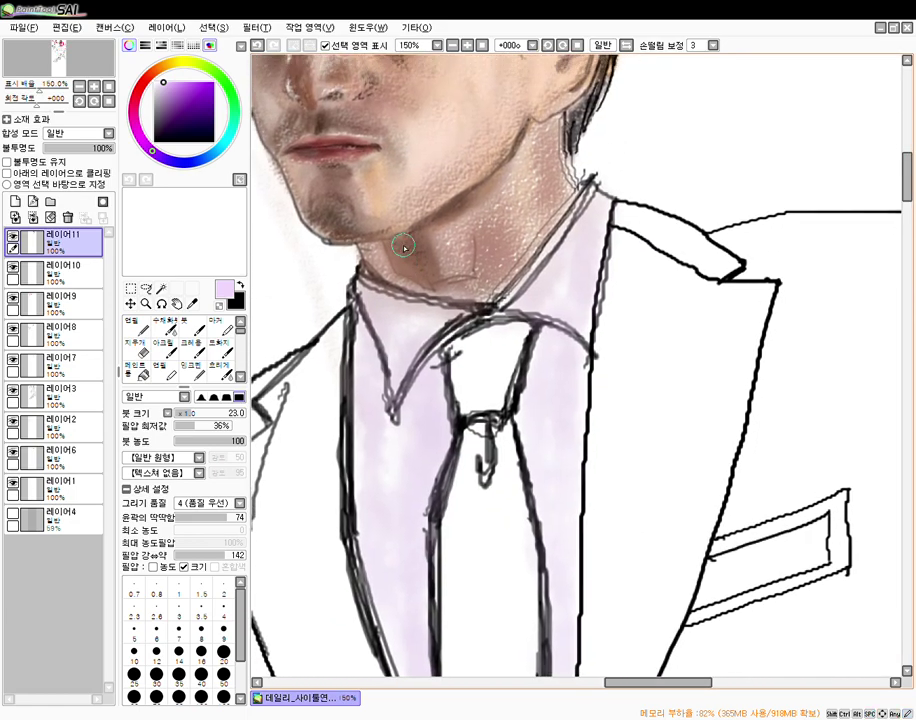
{"action": "left_click", "coordinate": [193, 344]}
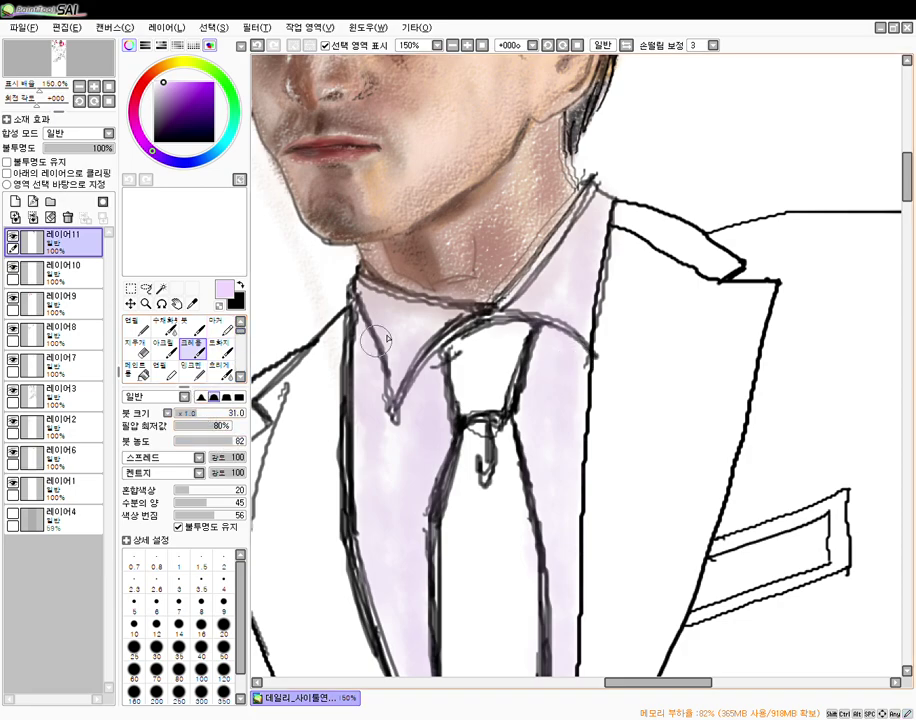
{"action": "left_click", "coordinate": [195, 414]}
{"action": "left_click_drag", "start_coordinate": [193, 413], "coordinate": [183, 413]}
{"action": "mouse_move", "coordinate": [375, 291]}
{"action": "left_mouse_down"}
{"action": "mouse_move", "coordinate": [368, 284]}
{"action": "mouse_move", "coordinate": [475, 311]}
{"action": "left_mouse_up"}
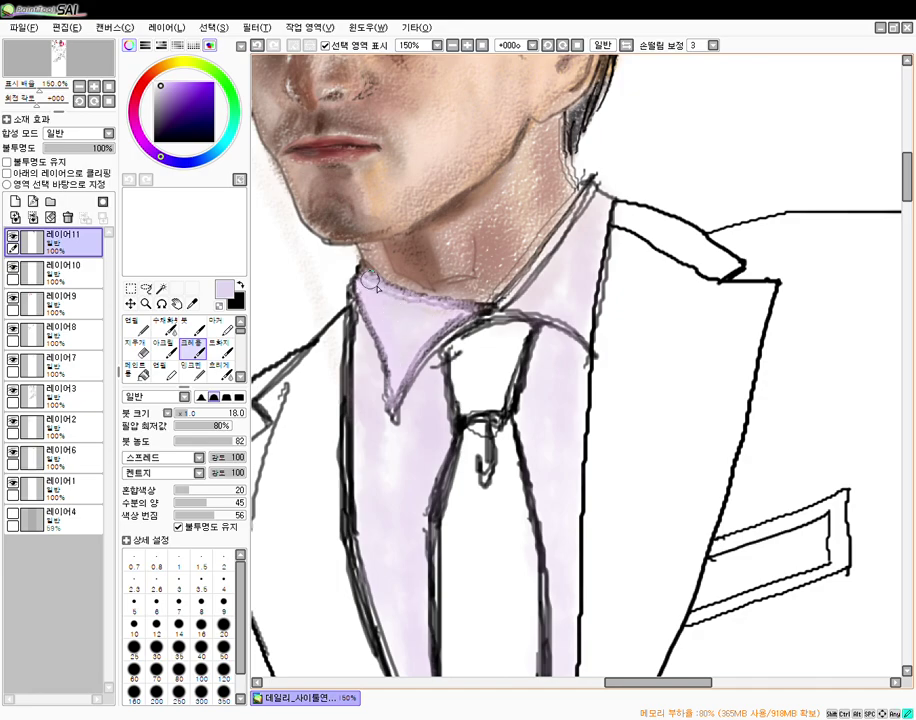
{"action": "left_click_drag", "start_coordinate": [431, 352], "coordinate": [408, 380]}
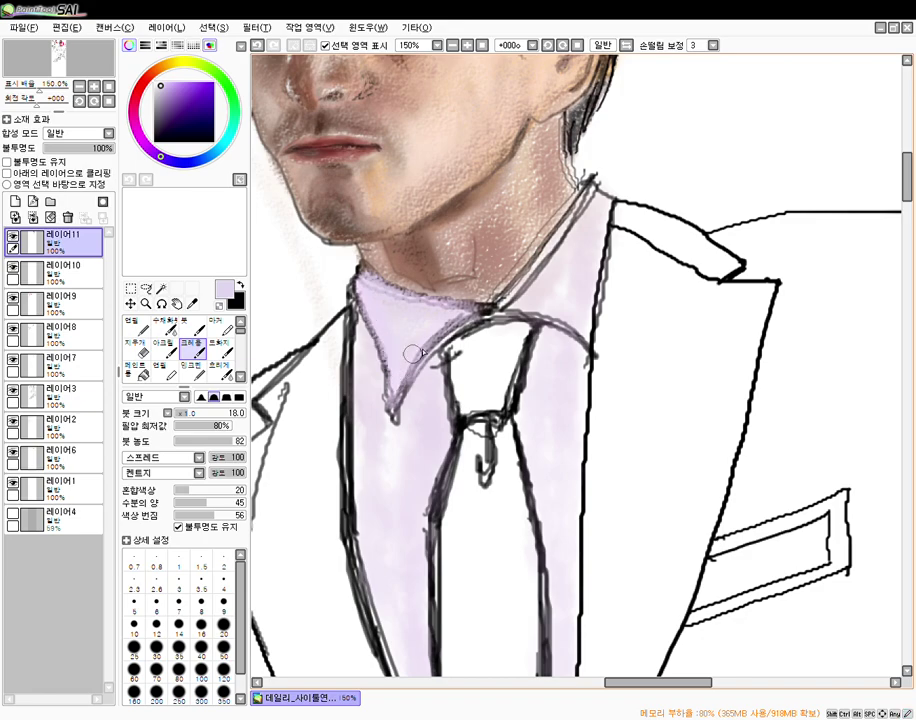
- Cover the collar flap below the ear in the same pale lilac, raising the size 18 crayon to density 100
{"action": "mouse_move", "coordinate": [515, 298]}
{"action": "left_mouse_down"}
{"action": "mouse_move", "coordinate": [542, 269]}
{"action": "mouse_move", "coordinate": [520, 280]}
{"action": "mouse_move", "coordinate": [541, 232]}
{"action": "mouse_move", "coordinate": [531, 272]}
{"action": "mouse_move", "coordinate": [549, 228]}
{"action": "mouse_move", "coordinate": [563, 236]}
{"action": "mouse_move", "coordinate": [497, 304]}
{"action": "mouse_move", "coordinate": [548, 259]}
{"action": "mouse_move", "coordinate": [556, 246]}
{"action": "mouse_move", "coordinate": [534, 274]}
{"action": "mouse_move", "coordinate": [587, 205]}
{"action": "left_mouse_up"}
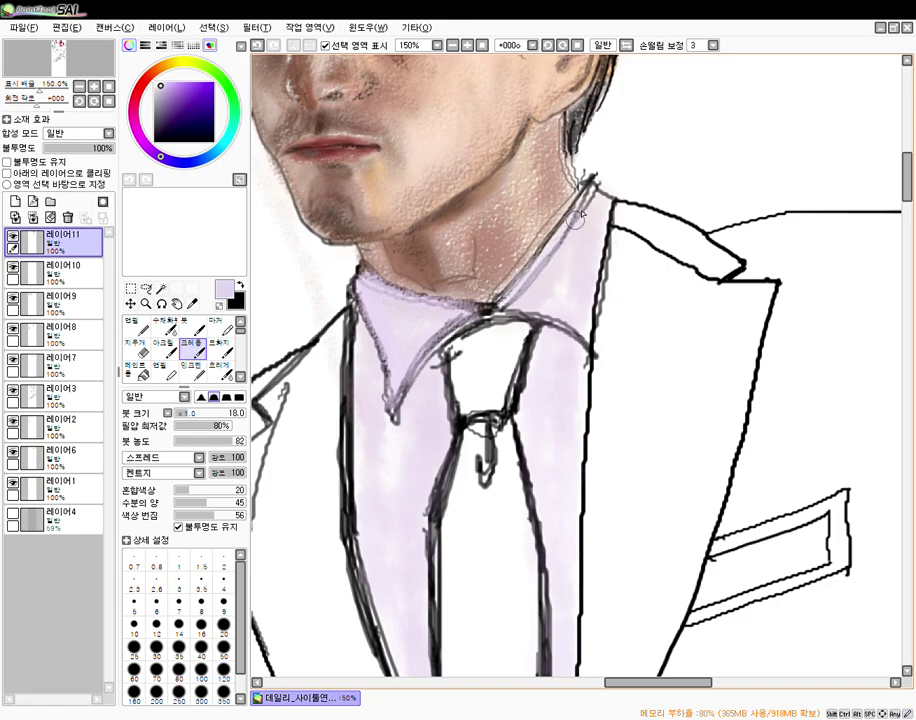
{"action": "left_click_drag", "start_coordinate": [233, 440], "coordinate": [250, 438]}
{"action": "mouse_move", "coordinate": [573, 222]}
{"action": "left_mouse_down"}
{"action": "mouse_move", "coordinate": [569, 231]}
{"action": "mouse_move", "coordinate": [594, 191]}
{"action": "left_mouse_up"}
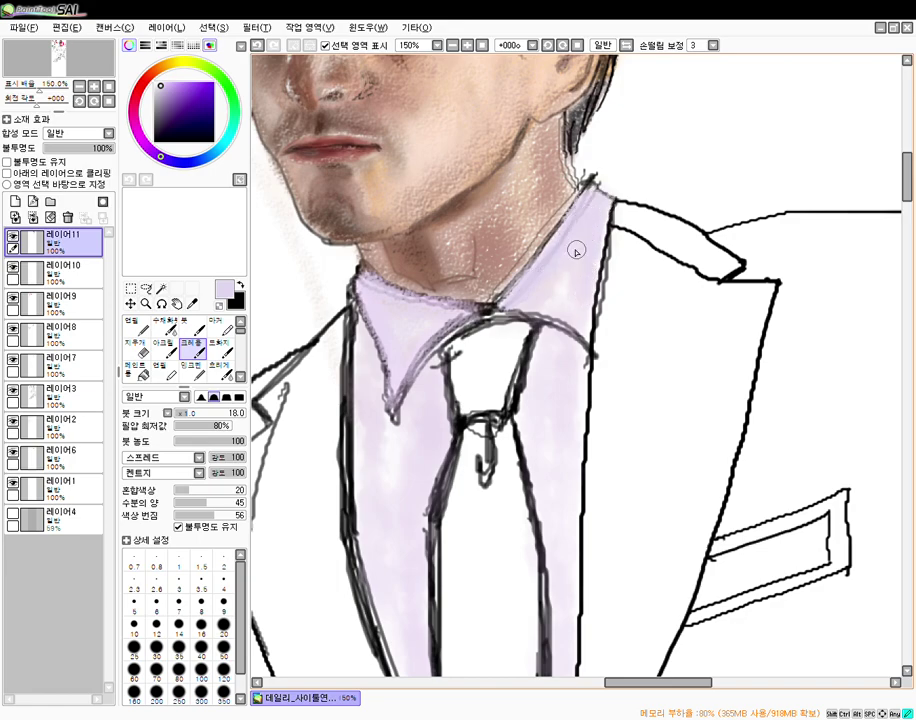
{"action": "mouse_move", "coordinate": [551, 299]}
{"action": "left_mouse_down"}
{"action": "mouse_move", "coordinate": [573, 326]}
{"action": "mouse_move", "coordinate": [558, 306]}
{"action": "mouse_move", "coordinate": [562, 277]}
{"action": "mouse_move", "coordinate": [576, 273]}
{"action": "mouse_move", "coordinate": [588, 334]}
{"action": "mouse_move", "coordinate": [611, 216]}
{"action": "mouse_move", "coordinate": [578, 324]}
{"action": "mouse_move", "coordinate": [526, 304]}
{"action": "mouse_move", "coordinate": [507, 311]}
{"action": "mouse_move", "coordinate": [514, 302]}
{"action": "mouse_move", "coordinate": [465, 311]}
{"action": "mouse_move", "coordinate": [412, 367]}
{"action": "mouse_move", "coordinate": [430, 337]}
{"action": "mouse_move", "coordinate": [470, 311]}
{"action": "mouse_move", "coordinate": [451, 317]}
{"action": "mouse_move", "coordinate": [479, 317]}
{"action": "mouse_move", "coordinate": [441, 332]}
{"action": "mouse_move", "coordinate": [394, 396]}
{"action": "mouse_move", "coordinate": [394, 364]}
{"action": "mouse_move", "coordinate": [368, 310]}
{"action": "mouse_move", "coordinate": [393, 385]}
{"action": "mouse_move", "coordinate": [412, 358]}
{"action": "mouse_move", "coordinate": [391, 412]}
{"action": "mouse_move", "coordinate": [398, 381]}
{"action": "mouse_move", "coordinate": [464, 323]}
{"action": "mouse_move", "coordinate": [422, 358]}
{"action": "mouse_move", "coordinate": [431, 357]}
{"action": "mouse_move", "coordinate": [419, 313]}
{"action": "mouse_move", "coordinate": [444, 325]}
{"action": "mouse_move", "coordinate": [473, 321]}
{"action": "mouse_move", "coordinate": [555, 285]}
{"action": "mouse_move", "coordinate": [589, 210]}
{"action": "mouse_move", "coordinate": [583, 228]}
{"action": "mouse_move", "coordinate": [589, 214]}
{"action": "mouse_move", "coordinate": [508, 289]}
{"action": "left_mouse_up"}
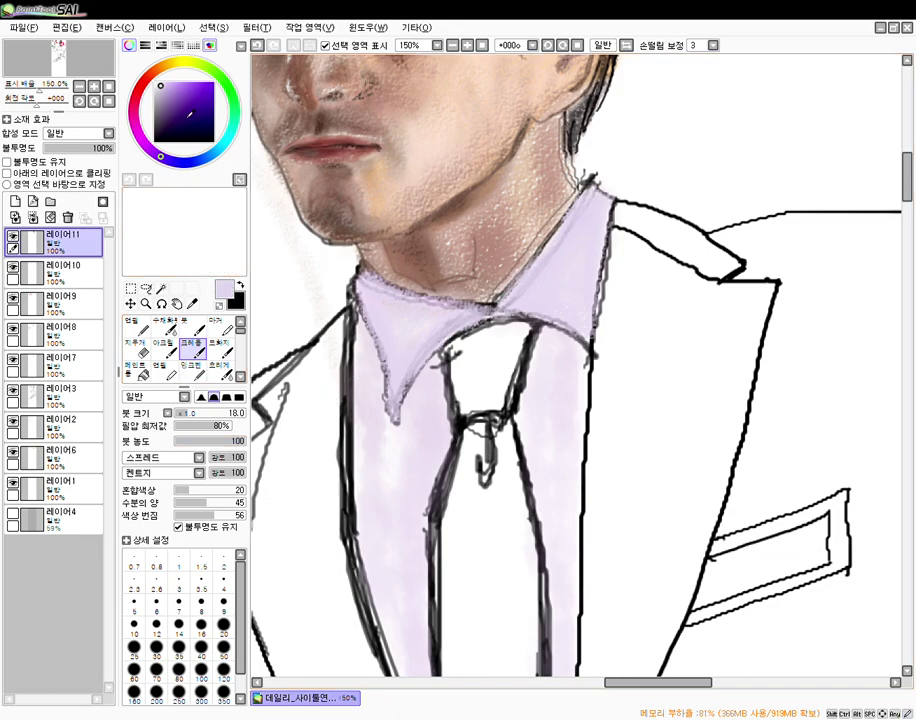
- Shade both collar flaps with a medium muted purple using the crayon at size 34 and density 79
{"action": "left_click", "coordinate": [165, 94]}
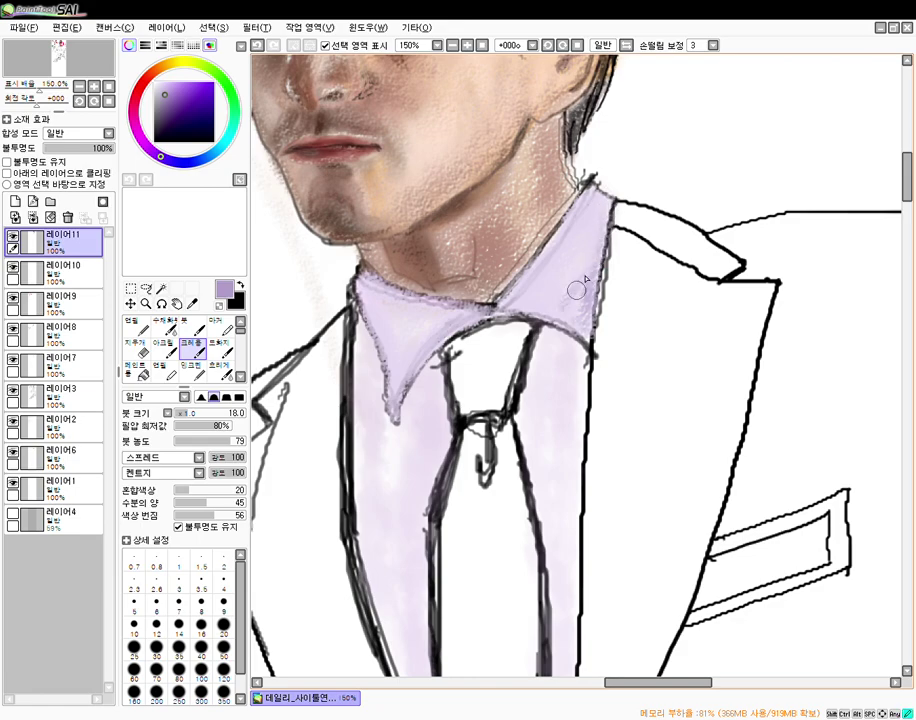
{"action": "left_click", "coordinate": [221, 412]}
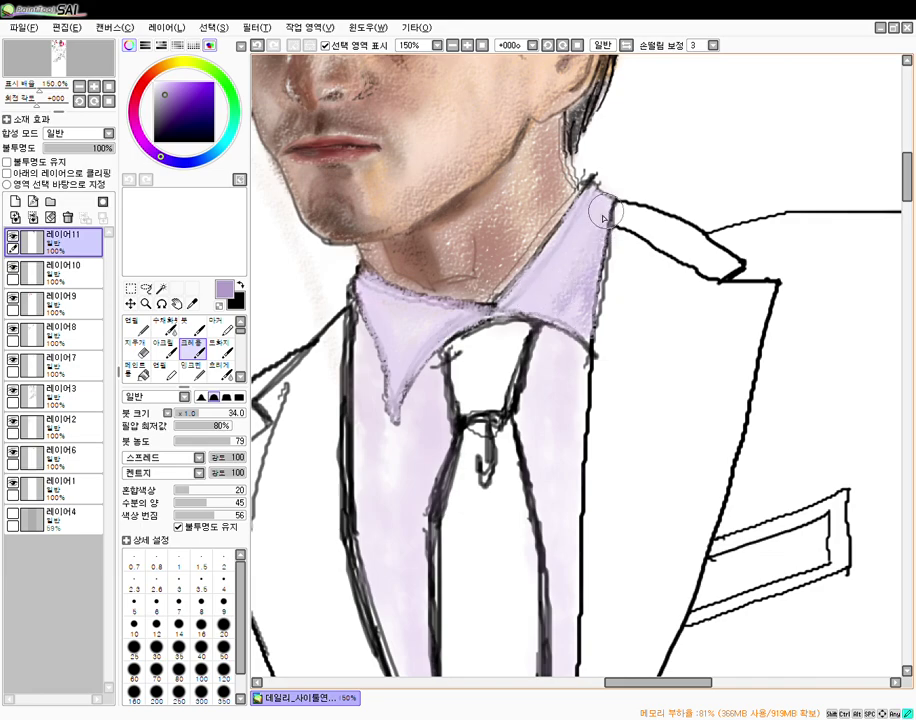
{"action": "left_click_drag", "start_coordinate": [556, 304], "coordinate": [592, 341]}
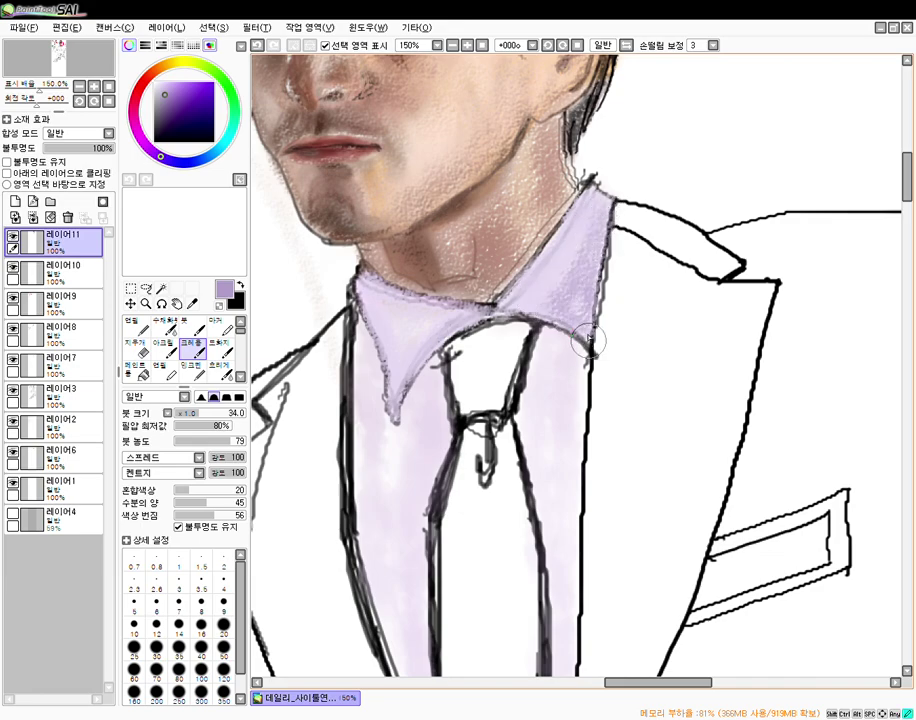
{"action": "mouse_move", "coordinate": [437, 350]}
{"action": "left_mouse_down"}
{"action": "mouse_move", "coordinate": [376, 316]}
{"action": "mouse_move", "coordinate": [355, 295]}
{"action": "mouse_move", "coordinate": [384, 340]}
{"action": "mouse_move", "coordinate": [390, 378]}
{"action": "mouse_move", "coordinate": [417, 338]}
{"action": "mouse_move", "coordinate": [412, 372]}
{"action": "mouse_move", "coordinate": [419, 310]}
{"action": "mouse_move", "coordinate": [377, 301]}
{"action": "mouse_move", "coordinate": [467, 316]}
{"action": "left_mouse_up"}
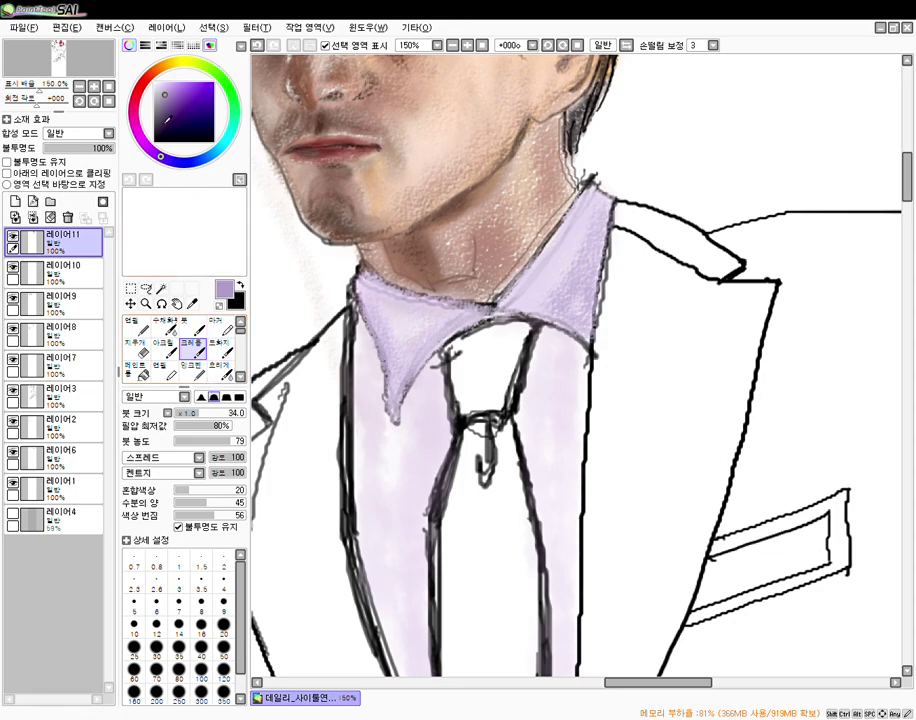
- Mark out the collar's shadow on the shirt beside the tie knot in dark greyish purple with the size 17 crayon
{"action": "left_click", "coordinate": [166, 114]}
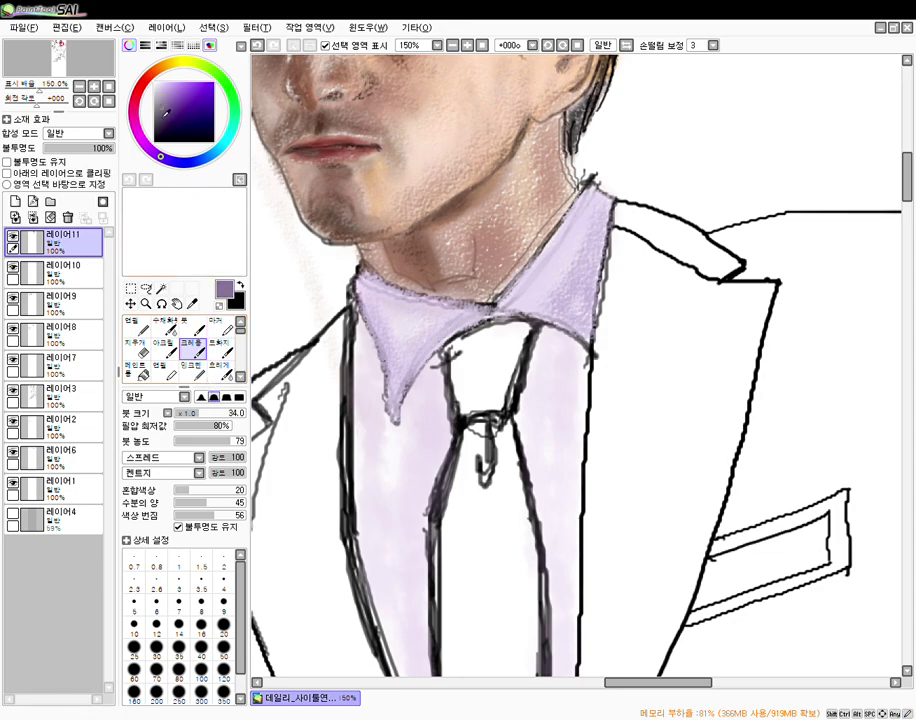
{"action": "left_click", "coordinate": [188, 412]}
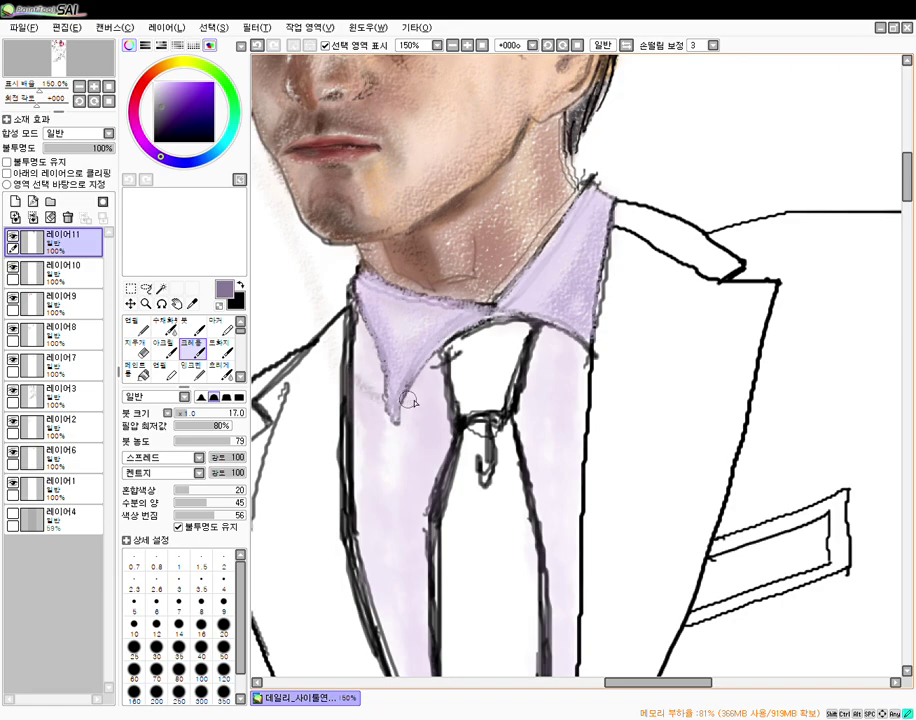
{"action": "mouse_move", "coordinate": [401, 395]}
{"action": "left_mouse_down"}
{"action": "mouse_move", "coordinate": [450, 410]}
{"action": "mouse_move", "coordinate": [459, 430]}
{"action": "mouse_move", "coordinate": [369, 473]}
{"action": "left_mouse_up"}
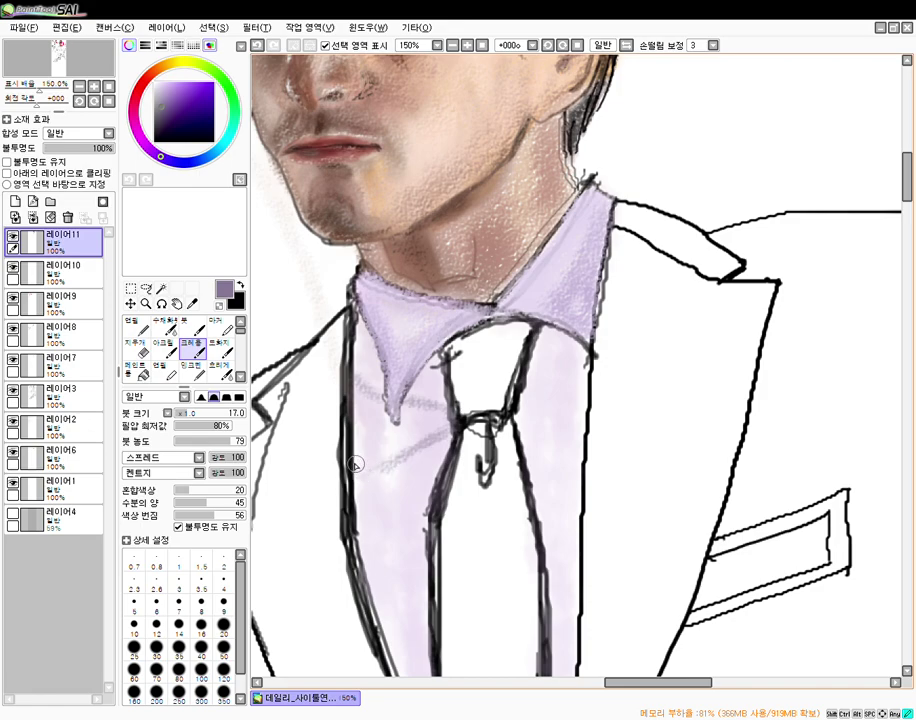
{"action": "left_click_drag", "start_coordinate": [359, 412], "coordinate": [383, 426]}
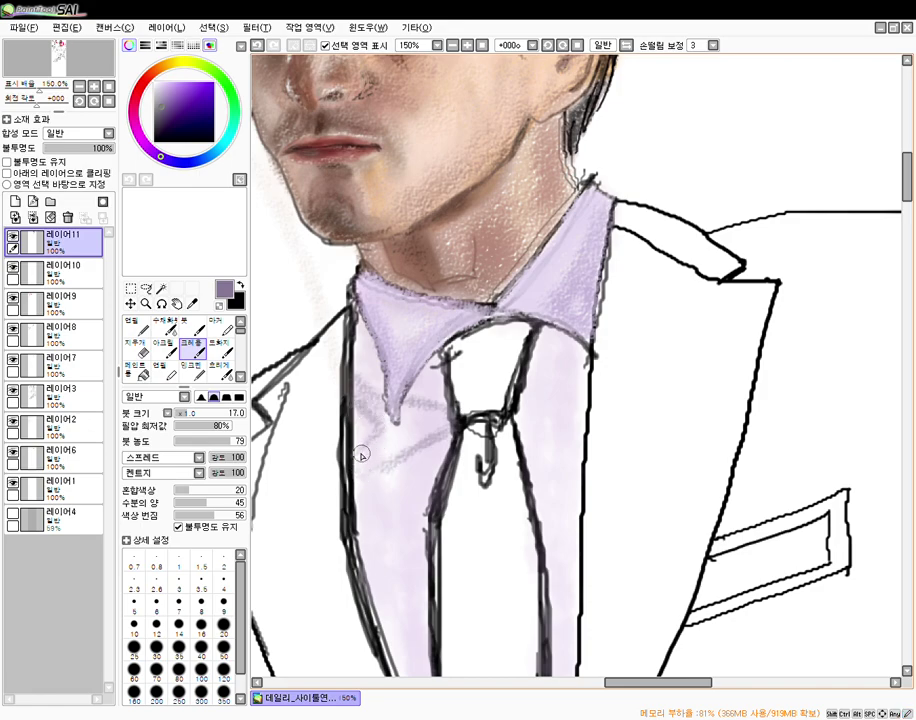
- Fill the collar's shadow on the shirt beside the tie knot with dark grey, using the crayon at size 33 and density 52
{"action": "left_click_drag", "start_coordinate": [161, 114], "coordinate": [155, 124]}
{"action": "left_click_drag", "start_coordinate": [190, 413], "coordinate": [212, 442]}
{"action": "left_click", "coordinate": [364, 435], "text": "alt"}
{"action": "mouse_move", "coordinate": [364, 435]}
{"action": "left_mouse_down"}
{"action": "mouse_move", "coordinate": [354, 395]}
{"action": "mouse_move", "coordinate": [388, 420]}
{"action": "mouse_move", "coordinate": [403, 419]}
{"action": "mouse_move", "coordinate": [400, 404]}
{"action": "mouse_move", "coordinate": [430, 417]}
{"action": "mouse_move", "coordinate": [370, 453]}
{"action": "mouse_move", "coordinate": [386, 439]}
{"action": "mouse_move", "coordinate": [385, 459]}
{"action": "mouse_move", "coordinate": [423, 459]}
{"action": "left_mouse_up"}
{"action": "left_click_drag", "start_coordinate": [426, 452], "coordinate": [450, 428]}
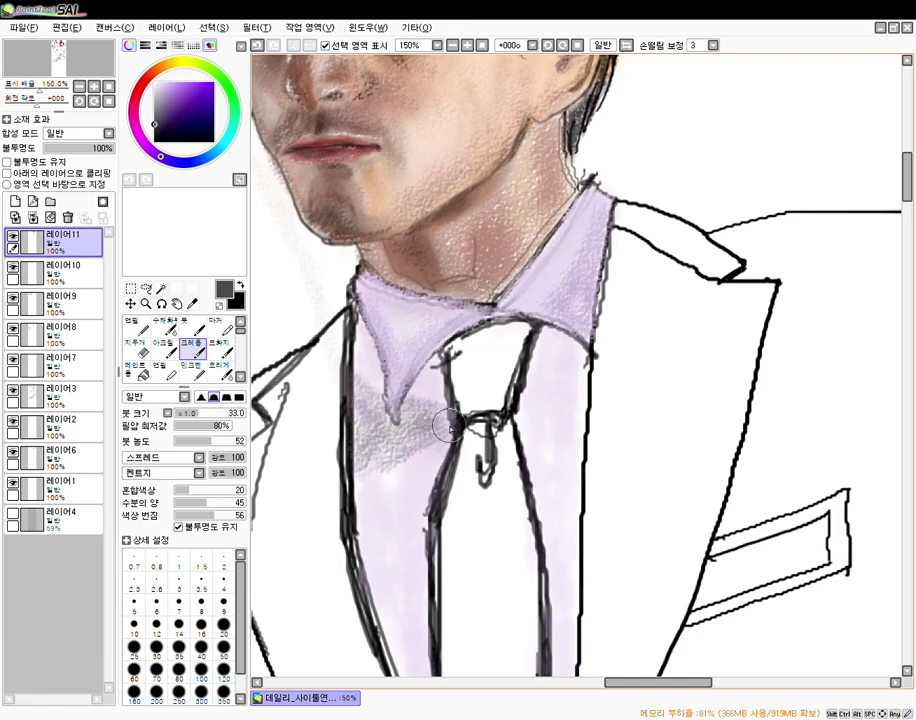
{"action": "key", "text": "e"}
{"action": "scroll", "coordinate": [428, 458], "scroll_direction": "down", "scroll_amount": 1}
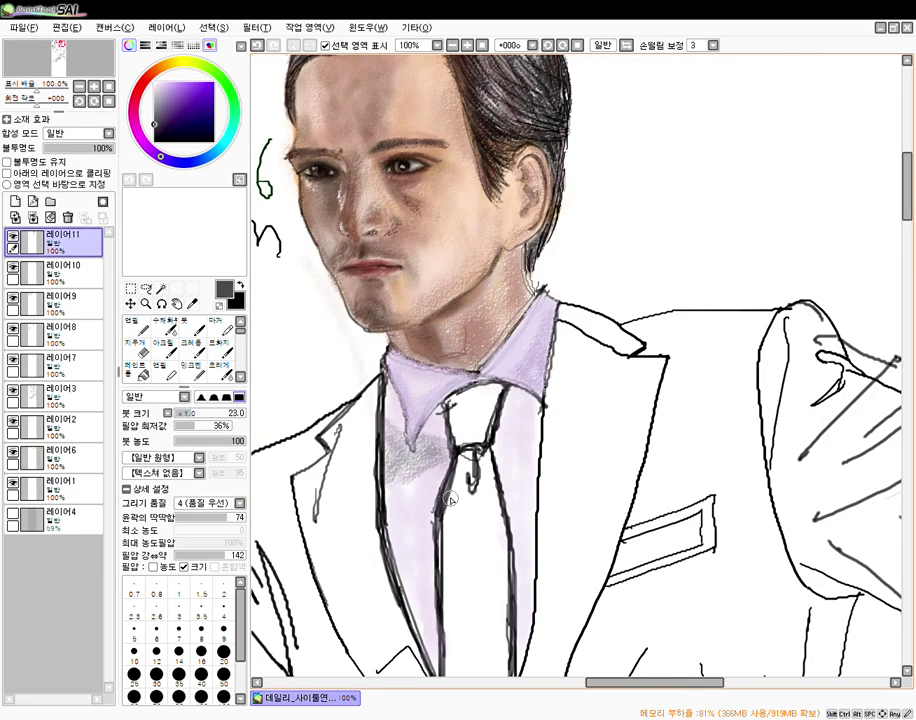
- Shade the shirt down both sides of the tie in dark grey with the crayon, at size 33, density 52, and size 15, density 76
{"action": "left_click_drag", "start_coordinate": [469, 535], "coordinate": [472, 364]}
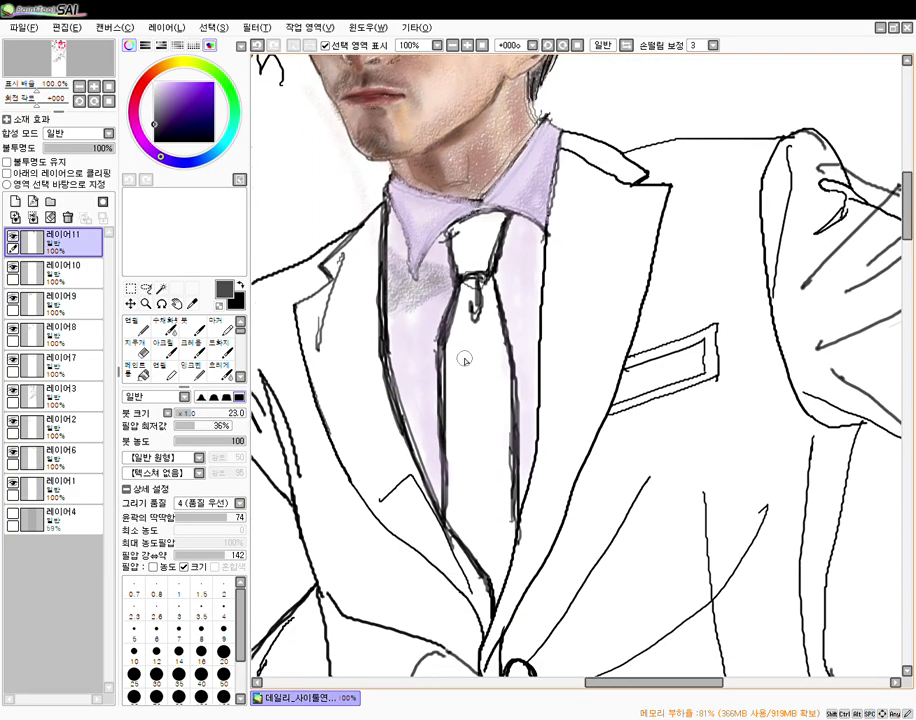
{"action": "key", "text": "e"}
{"action": "mouse_move", "coordinate": [368, 298]}
{"action": "left_mouse_down"}
{"action": "mouse_move", "coordinate": [439, 344]}
{"action": "mouse_move", "coordinate": [400, 340]}
{"action": "mouse_move", "coordinate": [413, 332]}
{"action": "left_mouse_up"}
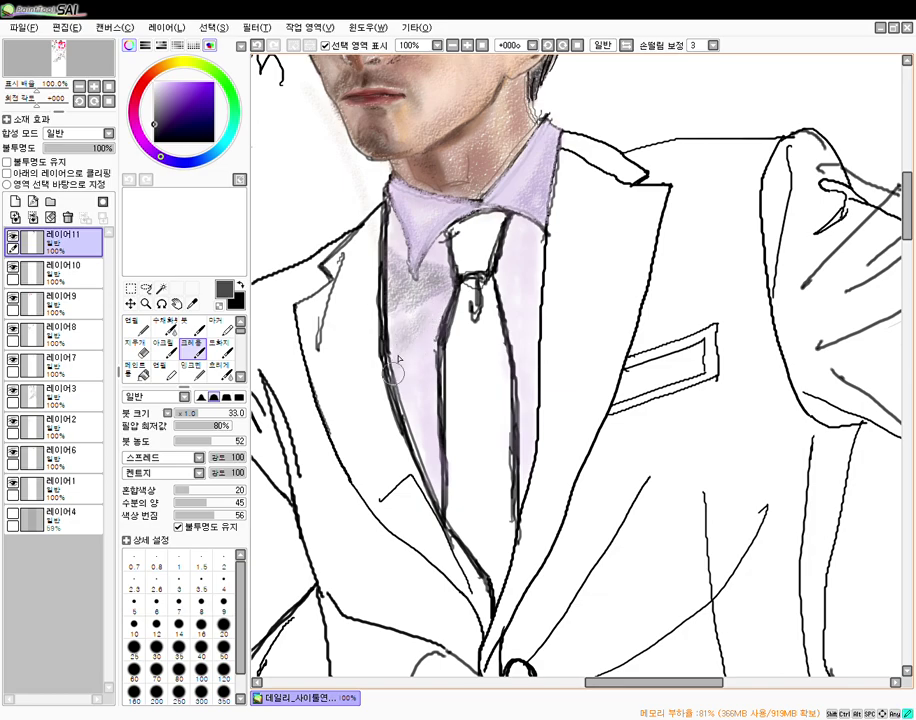
{"action": "mouse_move", "coordinate": [415, 415]}
{"action": "left_mouse_down"}
{"action": "mouse_move", "coordinate": [435, 365]}
{"action": "mouse_move", "coordinate": [440, 385]}
{"action": "mouse_move", "coordinate": [424, 449]}
{"action": "mouse_move", "coordinate": [419, 409]}
{"action": "mouse_move", "coordinate": [430, 443]}
{"action": "left_mouse_up"}
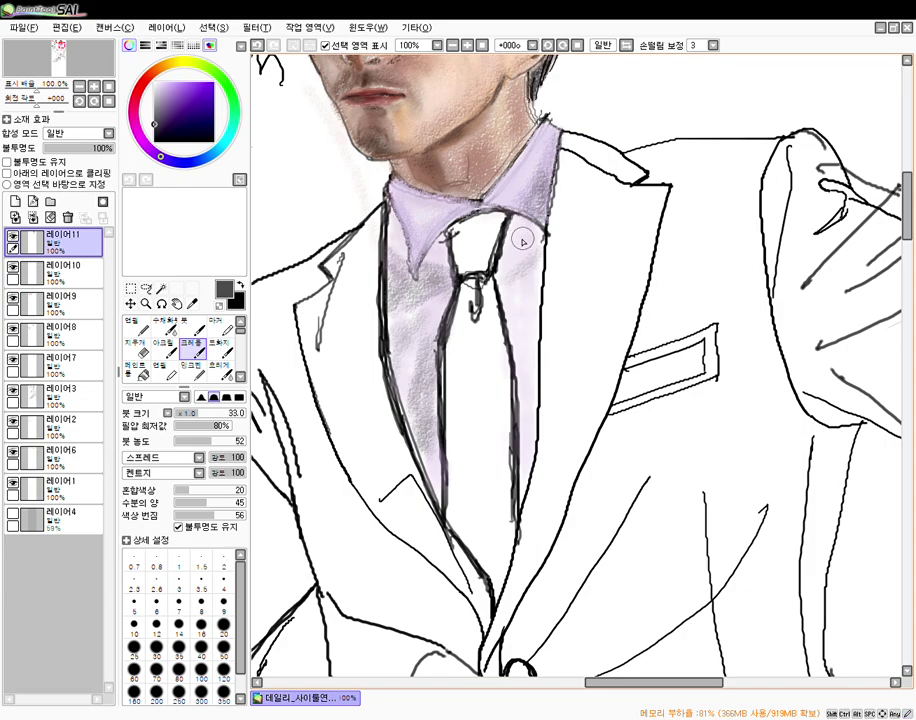
{"action": "mouse_move", "coordinate": [546, 240]}
{"action": "left_mouse_down"}
{"action": "mouse_move", "coordinate": [530, 251]}
{"action": "mouse_move", "coordinate": [530, 242]}
{"action": "left_mouse_up"}
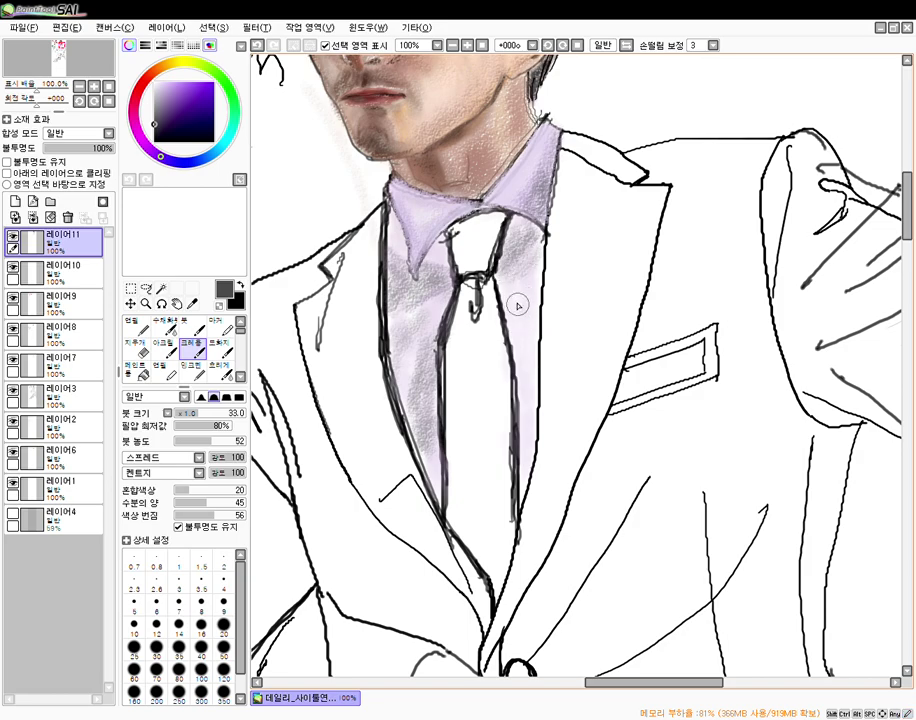
{"action": "mouse_move", "coordinate": [204, 414]}
{"action": "left_mouse_down"}
{"action": "mouse_move", "coordinate": [187, 414]}
{"action": "mouse_move", "coordinate": [228, 441]}
{"action": "left_mouse_up"}
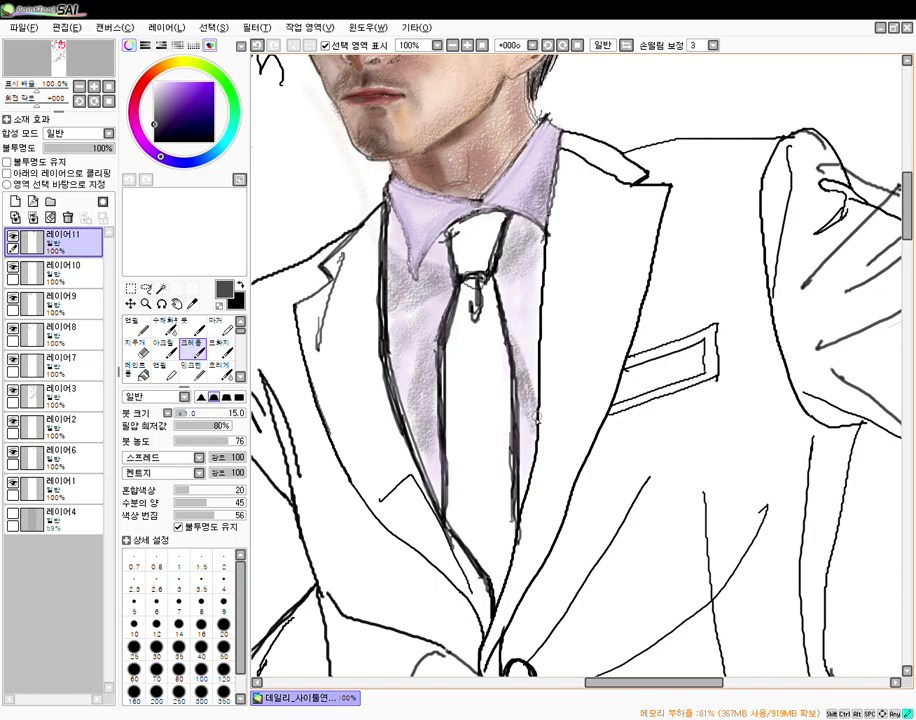
{"action": "mouse_move", "coordinate": [522, 434]}
{"action": "left_mouse_down"}
{"action": "mouse_move", "coordinate": [519, 398]}
{"action": "mouse_move", "coordinate": [520, 480]}
{"action": "mouse_move", "coordinate": [533, 432]}
{"action": "left_mouse_up"}
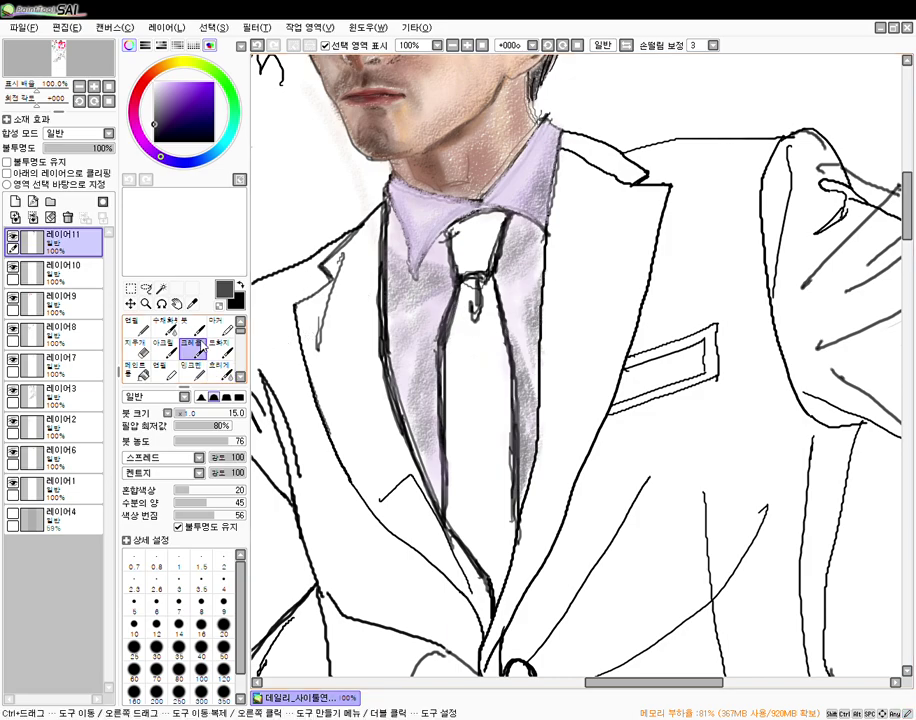
- Fill the tie knot and blade with grey and darker grey using the acrylic brush at size 42, raising the density to 80
{"action": "left_click_drag", "start_coordinate": [157, 114], "coordinate": [156, 106]}
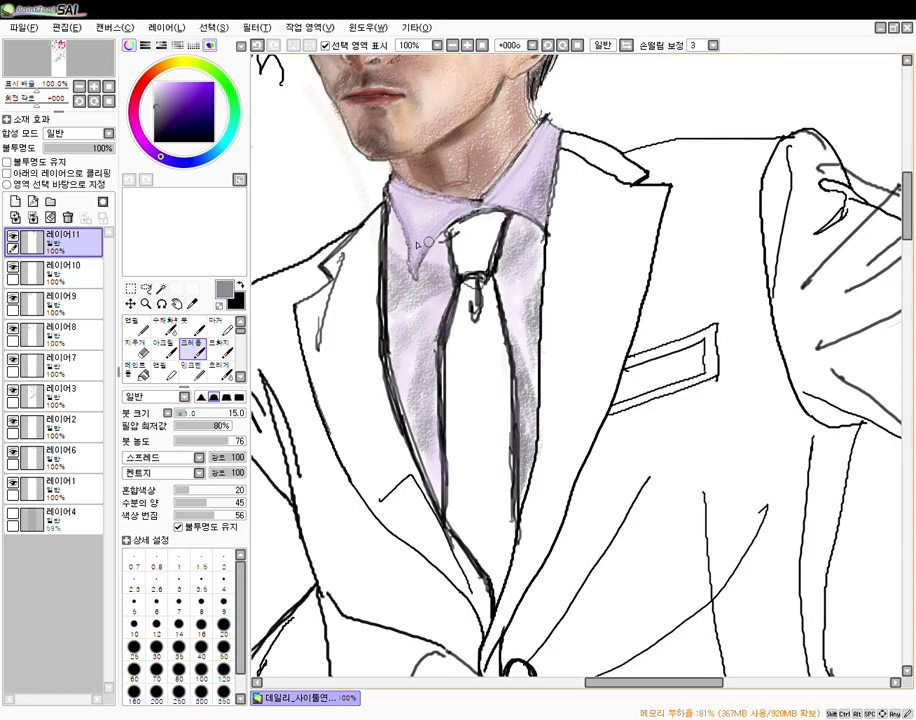
{"action": "left_click", "coordinate": [163, 345]}
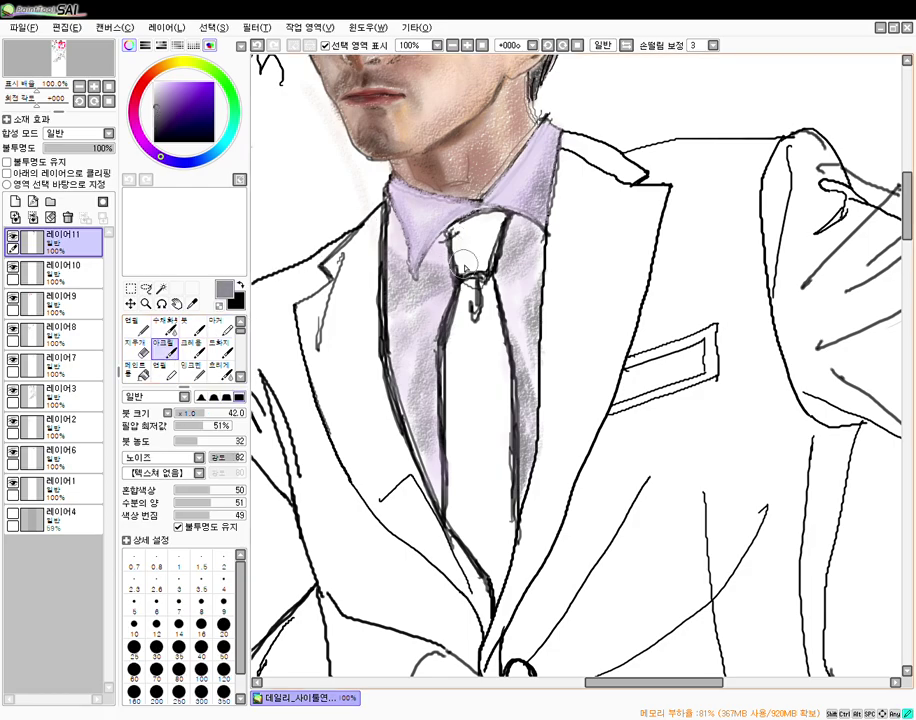
{"action": "left_click_drag", "start_coordinate": [225, 440], "coordinate": [232, 440]}
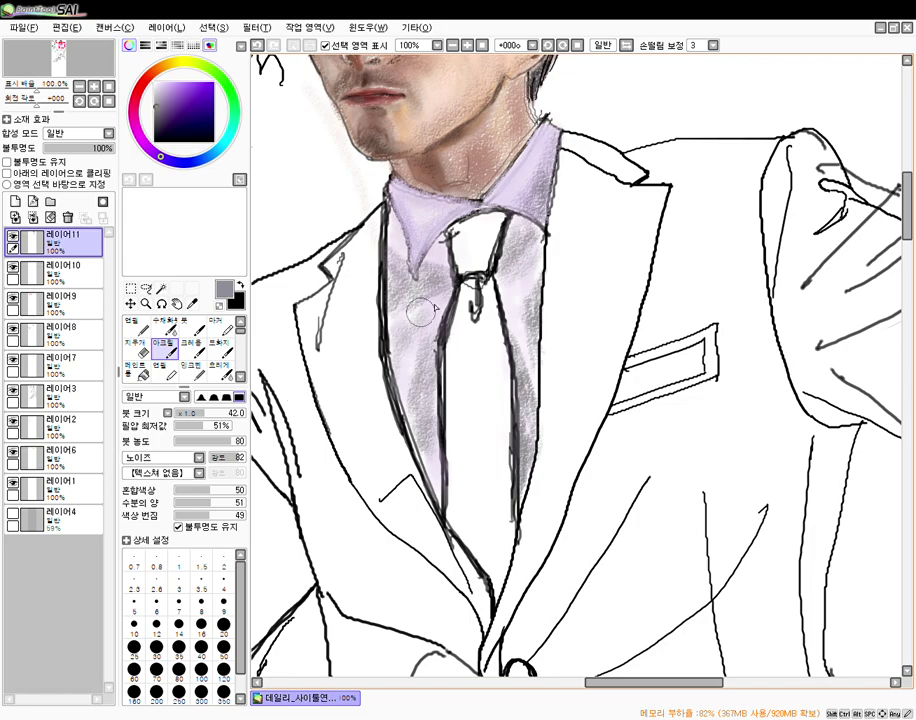
{"action": "left_click_drag", "start_coordinate": [463, 250], "coordinate": [470, 264]}
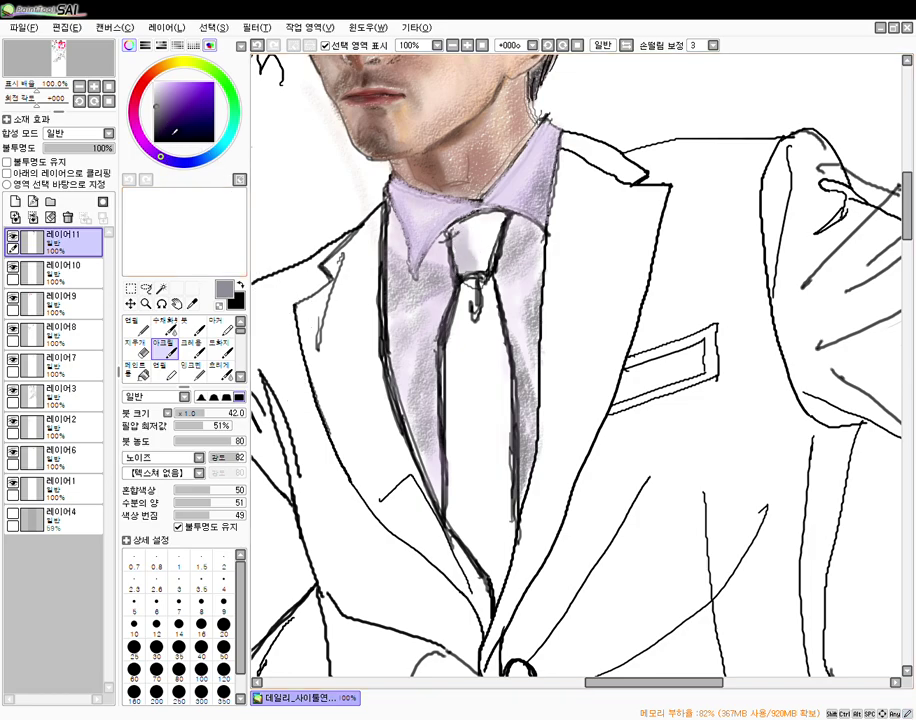
{"action": "left_click", "coordinate": [155, 125]}
{"action": "mouse_move", "coordinate": [481, 238]}
{"action": "left_mouse_down"}
{"action": "mouse_move", "coordinate": [458, 377]}
{"action": "mouse_move", "coordinate": [471, 318]}
{"action": "mouse_move", "coordinate": [455, 400]}
{"action": "mouse_move", "coordinate": [458, 354]}
{"action": "mouse_move", "coordinate": [477, 418]}
{"action": "mouse_move", "coordinate": [479, 370]}
{"action": "mouse_move", "coordinate": [481, 383]}
{"action": "mouse_move", "coordinate": [466, 360]}
{"action": "mouse_move", "coordinate": [462, 446]}
{"action": "mouse_move", "coordinate": [474, 511]}
{"action": "mouse_move", "coordinate": [458, 427]}
{"action": "mouse_move", "coordinate": [458, 525]}
{"action": "mouse_move", "coordinate": [495, 592]}
{"action": "mouse_move", "coordinate": [499, 550]}
{"action": "mouse_move", "coordinate": [507, 574]}
{"action": "mouse_move", "coordinate": [507, 363]}
{"action": "mouse_move", "coordinate": [505, 477]}
{"action": "mouse_move", "coordinate": [475, 292]}
{"action": "mouse_move", "coordinate": [494, 382]}
{"action": "mouse_move", "coordinate": [491, 287]}
{"action": "mouse_move", "coordinate": [483, 287]}
{"action": "mouse_move", "coordinate": [500, 416]}
{"action": "mouse_move", "coordinate": [469, 287]}
{"action": "mouse_move", "coordinate": [462, 318]}
{"action": "mouse_move", "coordinate": [478, 279]}
{"action": "mouse_move", "coordinate": [471, 273]}
{"action": "mouse_move", "coordinate": [463, 312]}
{"action": "mouse_move", "coordinate": [482, 330]}
{"action": "mouse_move", "coordinate": [489, 364]}
{"action": "mouse_move", "coordinate": [495, 511]}
{"action": "mouse_move", "coordinate": [491, 404]}
{"action": "mouse_move", "coordinate": [488, 426]}
{"action": "mouse_move", "coordinate": [501, 406]}
{"action": "mouse_move", "coordinate": [510, 461]}
{"action": "mouse_move", "coordinate": [468, 325]}
{"action": "mouse_move", "coordinate": [448, 411]}
{"action": "mouse_move", "coordinate": [486, 316]}
{"action": "left_mouse_up"}
{"action": "mouse_move", "coordinate": [464, 392]}
{"action": "left_mouse_down"}
{"action": "mouse_move", "coordinate": [449, 336]}
{"action": "mouse_move", "coordinate": [448, 378]}
{"action": "left_mouse_up"}
- Darken the tie knot and the upper blade in dark grey with the acrylic brush at size 22 and density 95
{"action": "left_click_drag", "start_coordinate": [201, 413], "coordinate": [191, 413]}
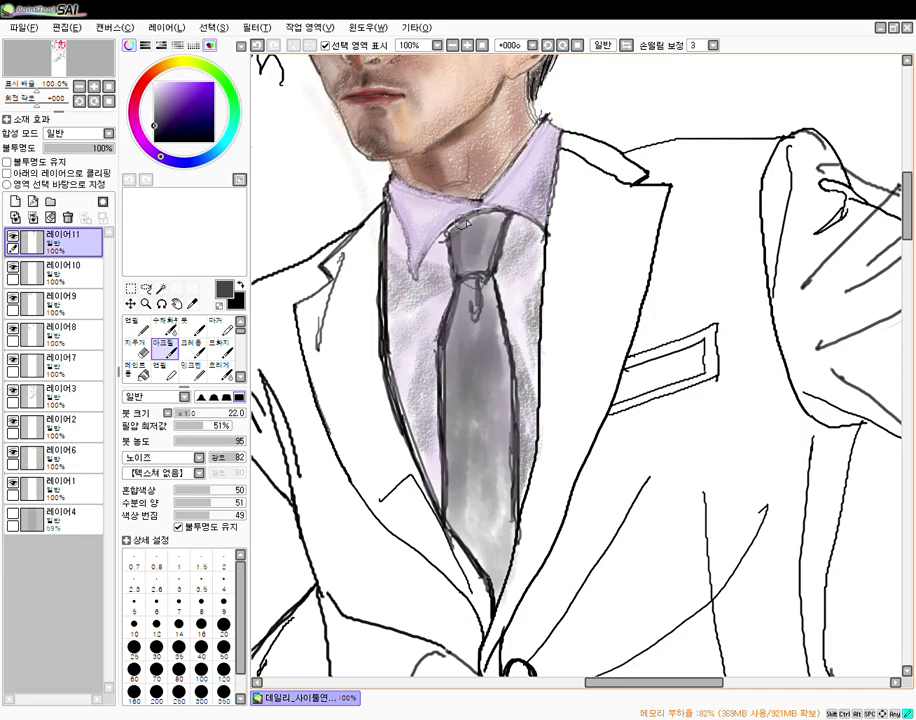
{"action": "mouse_move", "coordinate": [502, 215]}
{"action": "left_mouse_down"}
{"action": "mouse_move", "coordinate": [491, 254]}
{"action": "mouse_move", "coordinate": [504, 213]}
{"action": "mouse_move", "coordinate": [488, 263]}
{"action": "mouse_move", "coordinate": [473, 270]}
{"action": "mouse_move", "coordinate": [461, 298]}
{"action": "mouse_move", "coordinate": [467, 278]}
{"action": "mouse_move", "coordinate": [451, 349]}
{"action": "mouse_move", "coordinate": [481, 283]}
{"action": "left_mouse_up"}
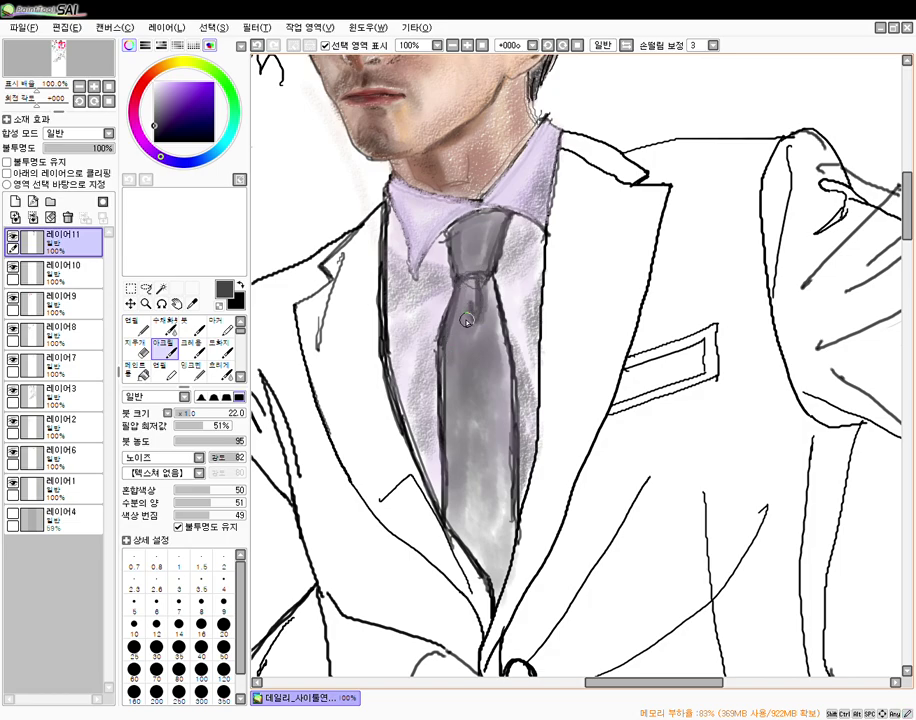
{"action": "mouse_move", "coordinate": [492, 285]}
{"action": "left_mouse_down"}
{"action": "mouse_move", "coordinate": [475, 386]}
{"action": "mouse_move", "coordinate": [464, 345]}
{"action": "mouse_move", "coordinate": [459, 369]}
{"action": "mouse_move", "coordinate": [455, 321]}
{"action": "mouse_move", "coordinate": [449, 420]}
{"action": "mouse_move", "coordinate": [441, 395]}
{"action": "mouse_move", "coordinate": [446, 372]}
{"action": "mouse_move", "coordinate": [445, 500]}
{"action": "left_mouse_up"}
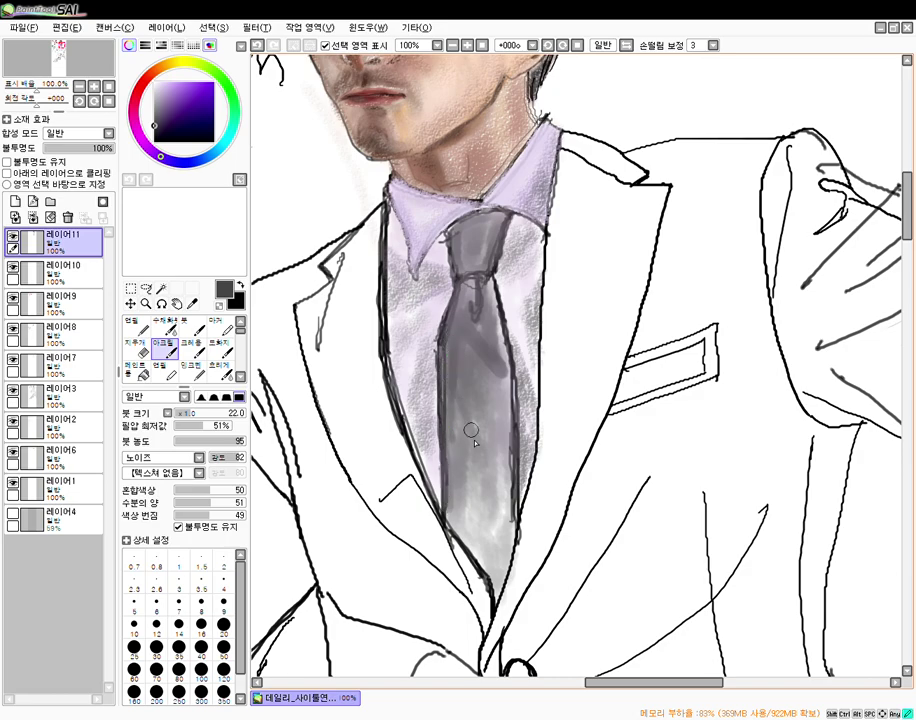
- Blend a softer dark grey over the tie blade down to its tip with the acrylic brush at size 38 and density 51
{"action": "left_click", "coordinate": [201, 414]}
{"action": "left_click", "coordinate": [211, 440]}
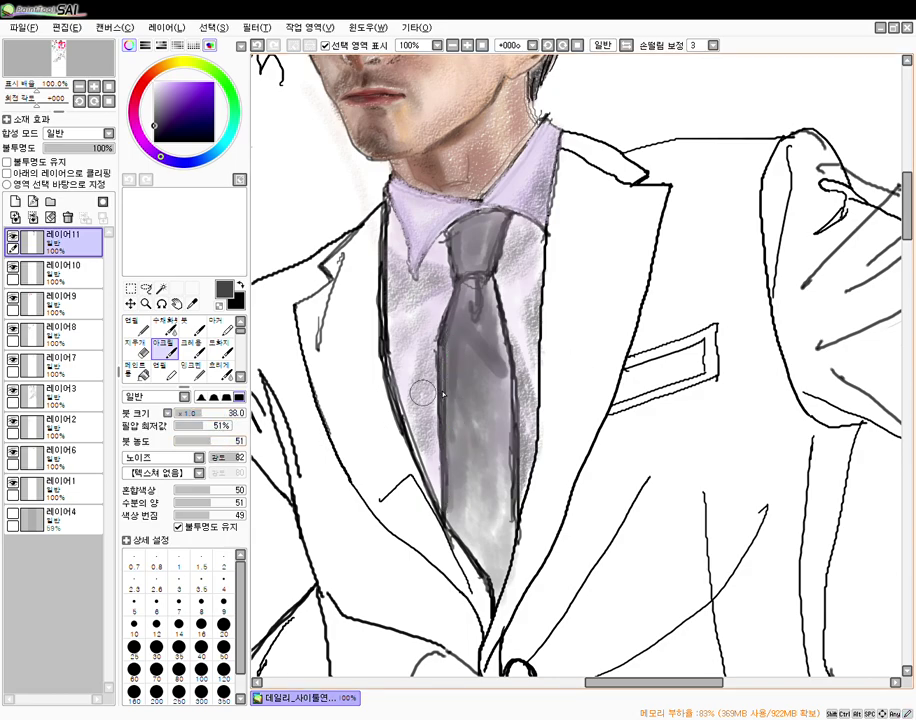
{"action": "mouse_move", "coordinate": [452, 373]}
{"action": "left_mouse_down"}
{"action": "mouse_move", "coordinate": [480, 454]}
{"action": "mouse_move", "coordinate": [487, 421]}
{"action": "mouse_move", "coordinate": [484, 483]}
{"action": "mouse_move", "coordinate": [461, 475]}
{"action": "mouse_move", "coordinate": [463, 428]}
{"action": "mouse_move", "coordinate": [458, 514]}
{"action": "mouse_move", "coordinate": [467, 474]}
{"action": "mouse_move", "coordinate": [488, 565]}
{"action": "mouse_move", "coordinate": [464, 536]}
{"action": "mouse_move", "coordinate": [494, 594]}
{"action": "mouse_move", "coordinate": [493, 614]}
{"action": "mouse_move", "coordinate": [515, 364]}
{"action": "mouse_move", "coordinate": [498, 361]}
{"action": "mouse_move", "coordinate": [509, 553]}
{"action": "mouse_move", "coordinate": [488, 302]}
{"action": "mouse_move", "coordinate": [498, 308]}
{"action": "mouse_move", "coordinate": [496, 289]}
{"action": "mouse_move", "coordinate": [496, 390]}
{"action": "mouse_move", "coordinate": [478, 270]}
{"action": "mouse_move", "coordinate": [465, 332]}
{"action": "mouse_move", "coordinate": [474, 252]}
{"action": "left_mouse_up"}
{"action": "key", "text": "n"}
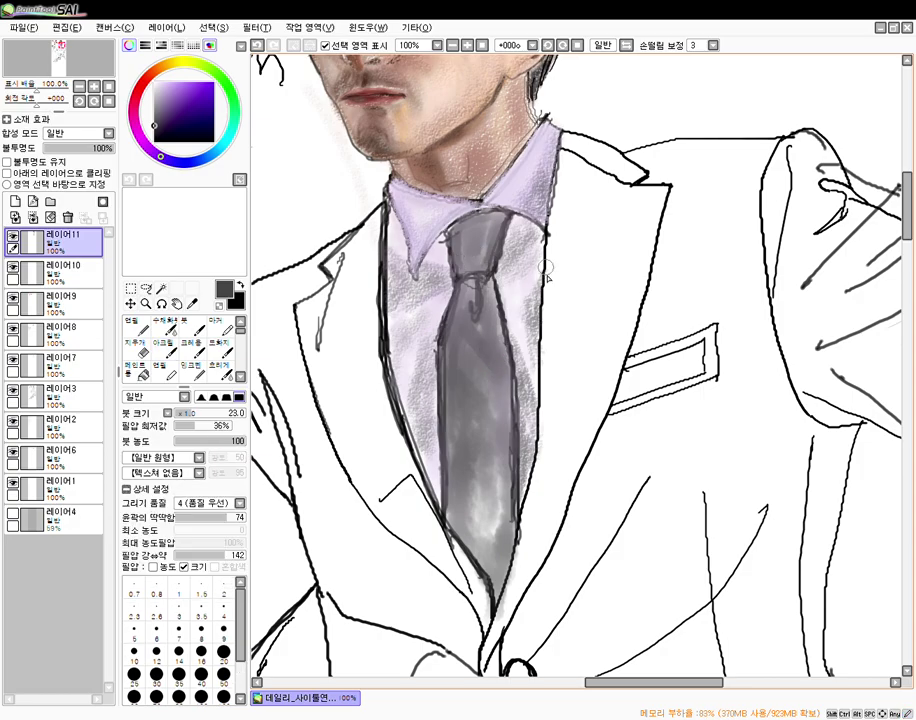
- Examine the coloured shirt and tie against the whole seated figure at 25% zoom
{"action": "scroll", "coordinate": [548, 233], "scroll_direction": "down", "scroll_amount": 8}
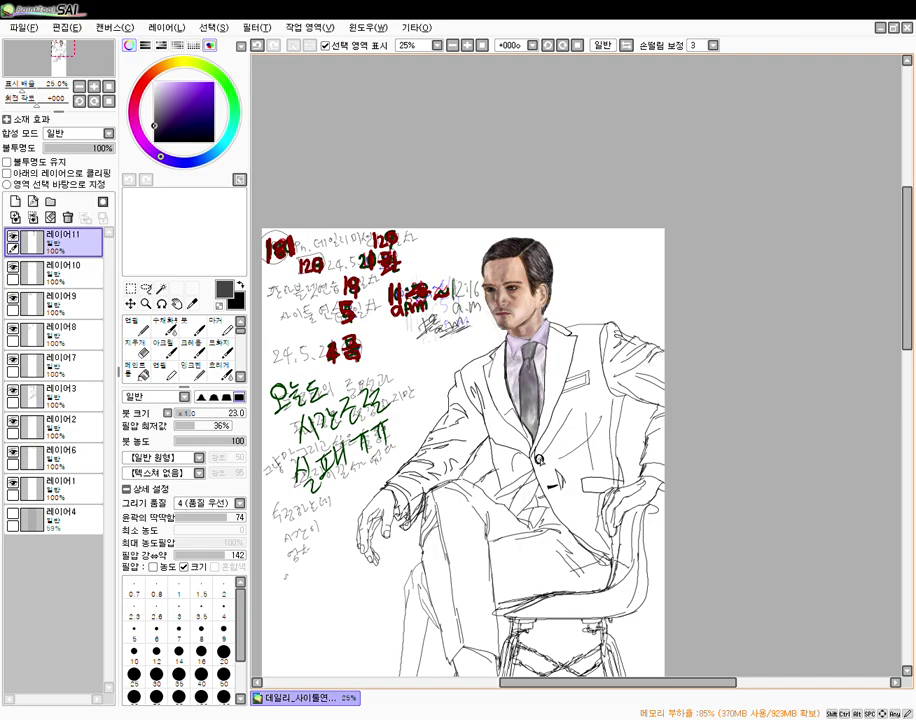
{"action": "left_click_drag", "start_coordinate": [539, 458], "coordinate": [545, 290]}
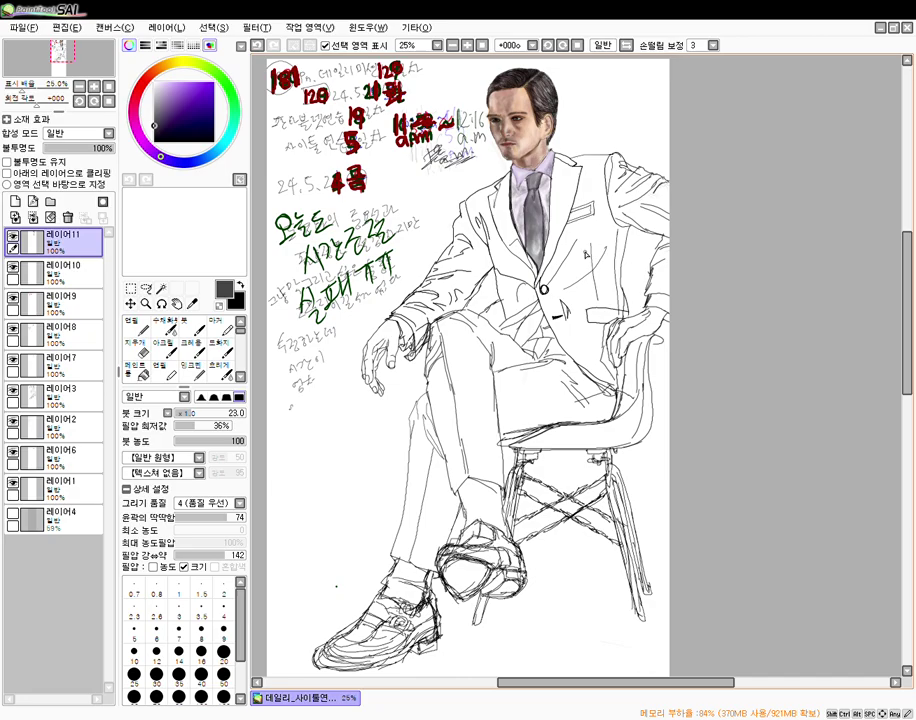
{"action": "scroll", "coordinate": [583, 251], "scroll_direction": "up", "scroll_amount": 2}
{"action": "scroll", "coordinate": [577, 255], "scroll_direction": "down", "scroll_amount": 3}
{"action": "scroll", "coordinate": [565, 282], "scroll_direction": "up", "scroll_amount": 1}
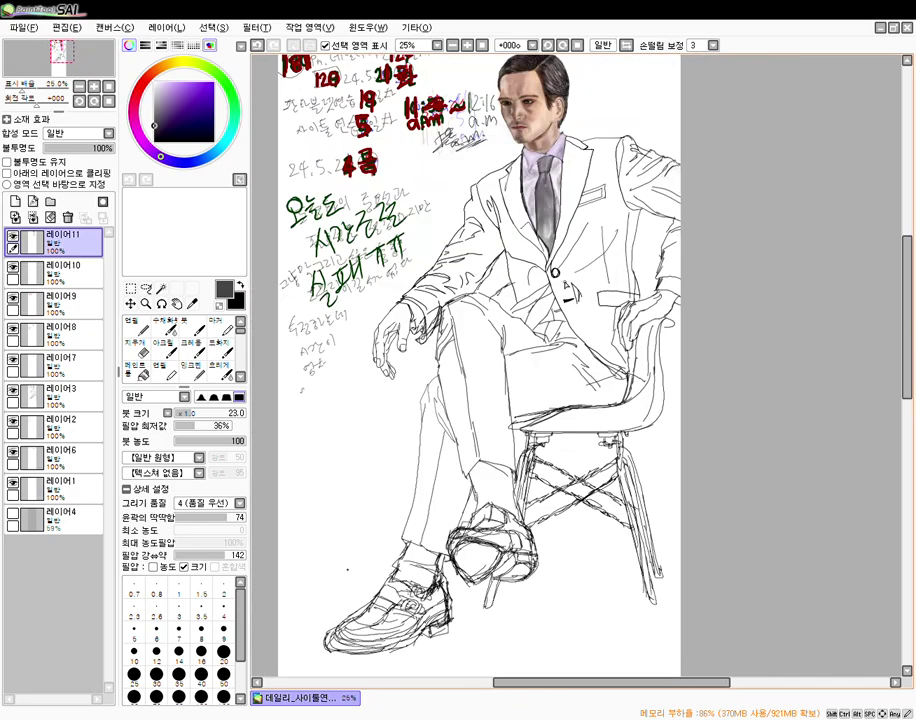
{"action": "scroll", "coordinate": [570, 248], "scroll_direction": "up", "scroll_amount": 4}
{"action": "left_click_drag", "start_coordinate": [569, 161], "coordinate": [474, 505]}
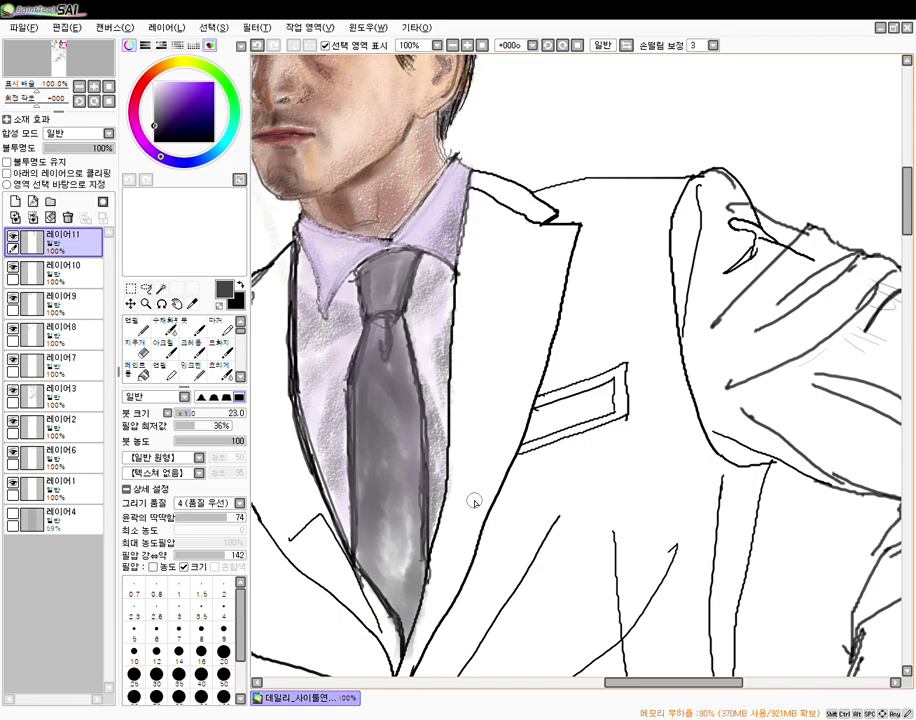
- Deepen the edges of both collar flaps in muted purple with the size 15 crayon, raising its density from 76 to 100
{"action": "left_click", "coordinate": [163, 344]}
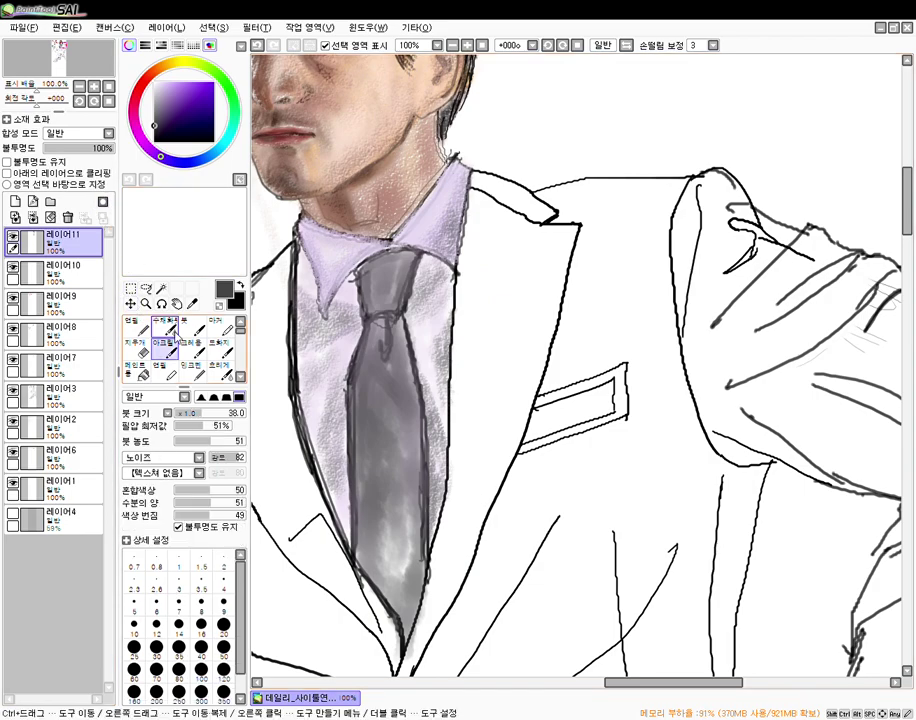
{"action": "left_click", "coordinate": [170, 106]}
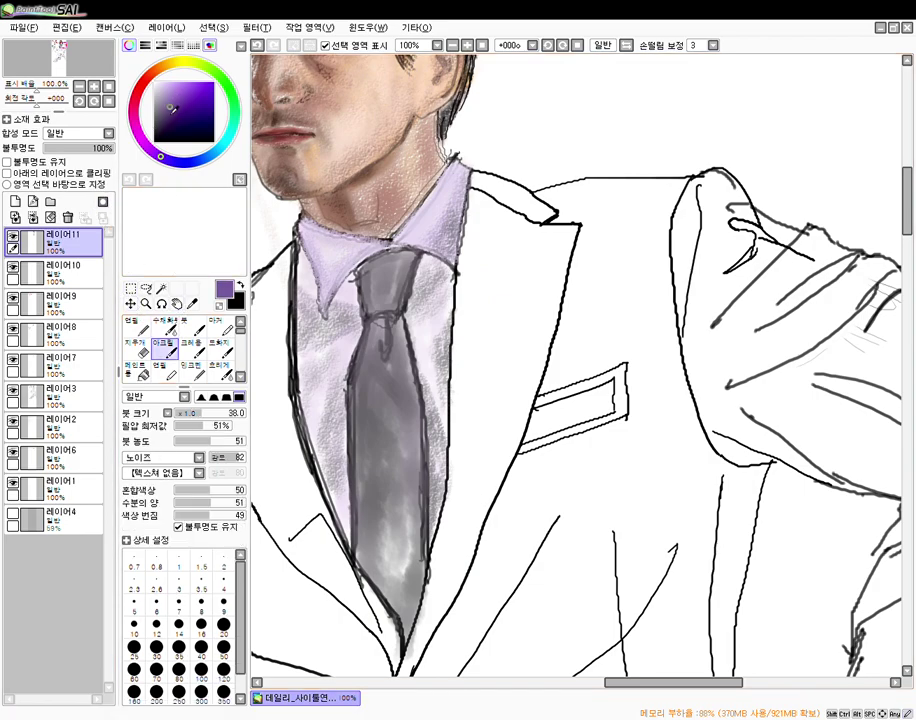
{"action": "left_click", "coordinate": [193, 344]}
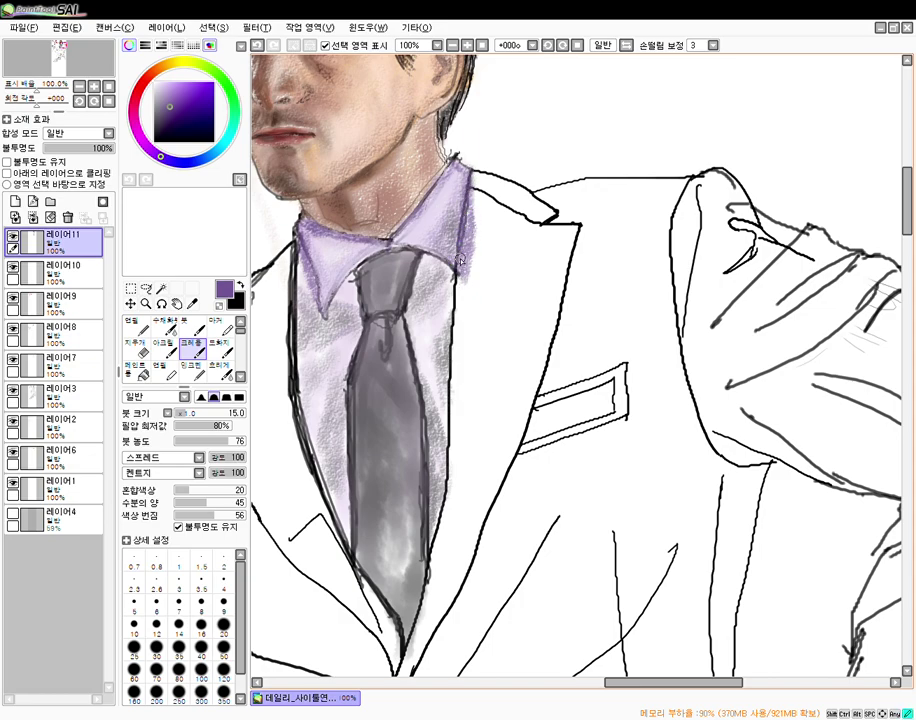
{"action": "left_click_drag", "start_coordinate": [239, 445], "coordinate": [258, 432]}
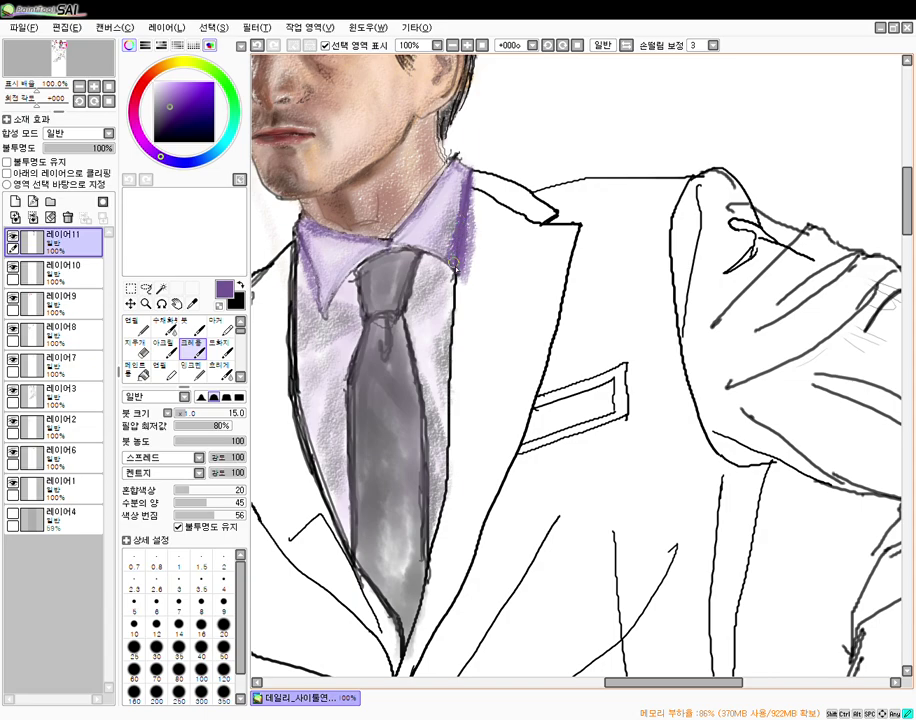
{"action": "left_click_drag", "start_coordinate": [467, 229], "coordinate": [469, 187]}
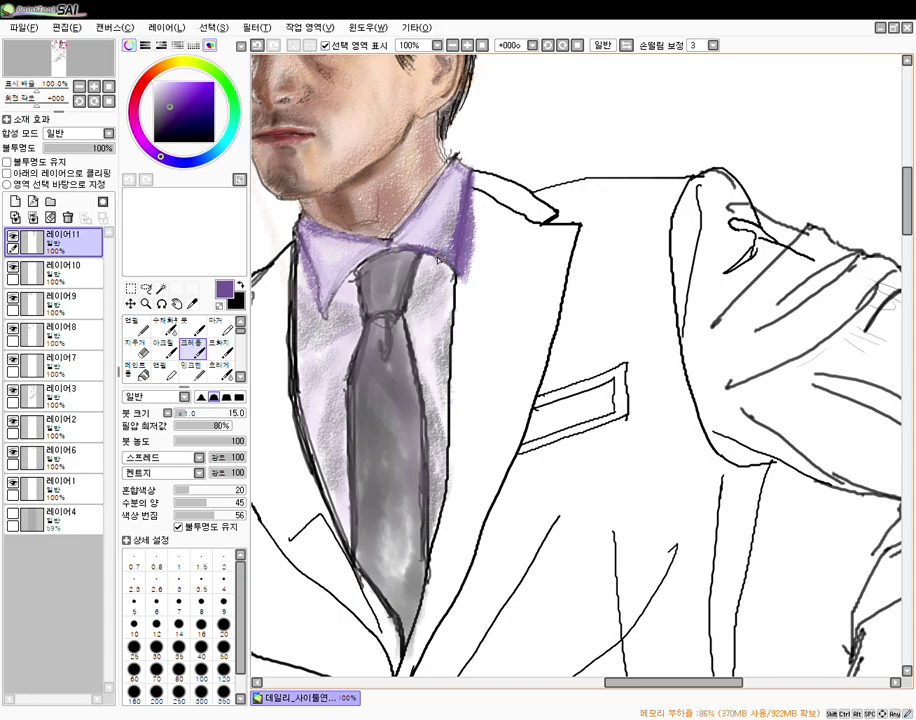
- Shade the shirt under the collar and beside the tie in dark grey with the crayon, from size 15 to size 36 at density 54
{"action": "left_click", "coordinate": [241, 286]}
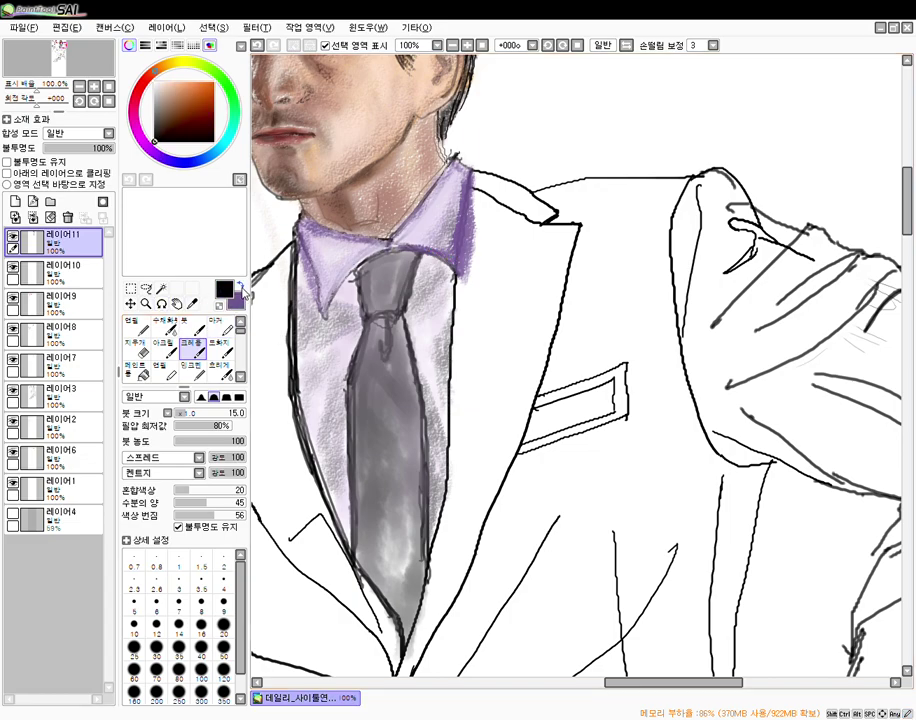
{"action": "left_click_drag", "start_coordinate": [161, 134], "coordinate": [156, 121]}
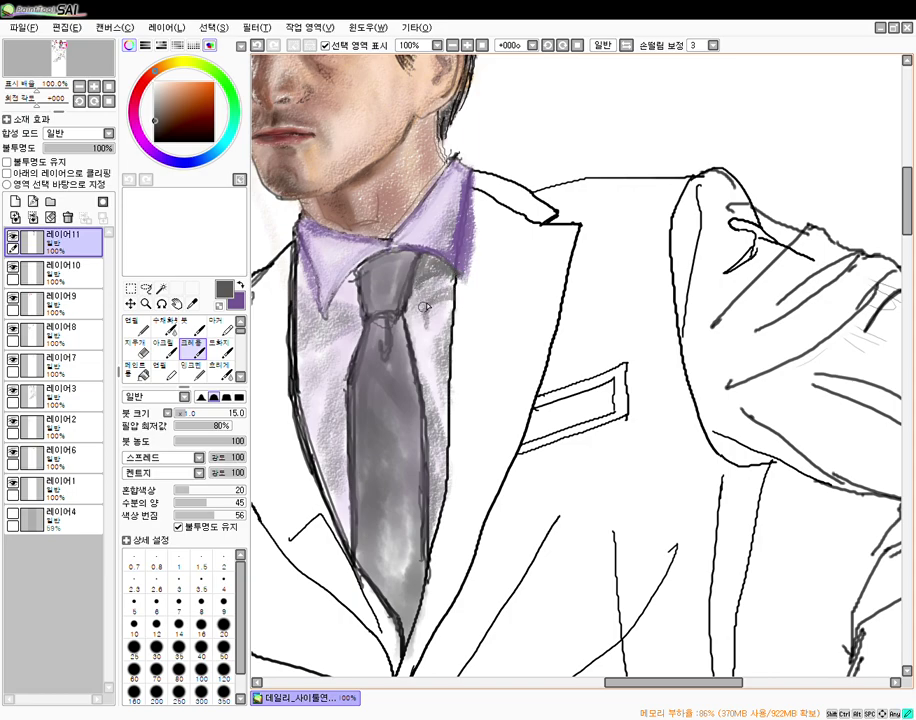
{"action": "left_click_drag", "start_coordinate": [222, 441], "coordinate": [213, 441]}
{"action": "left_click_drag", "start_coordinate": [189, 414], "coordinate": [200, 414]}
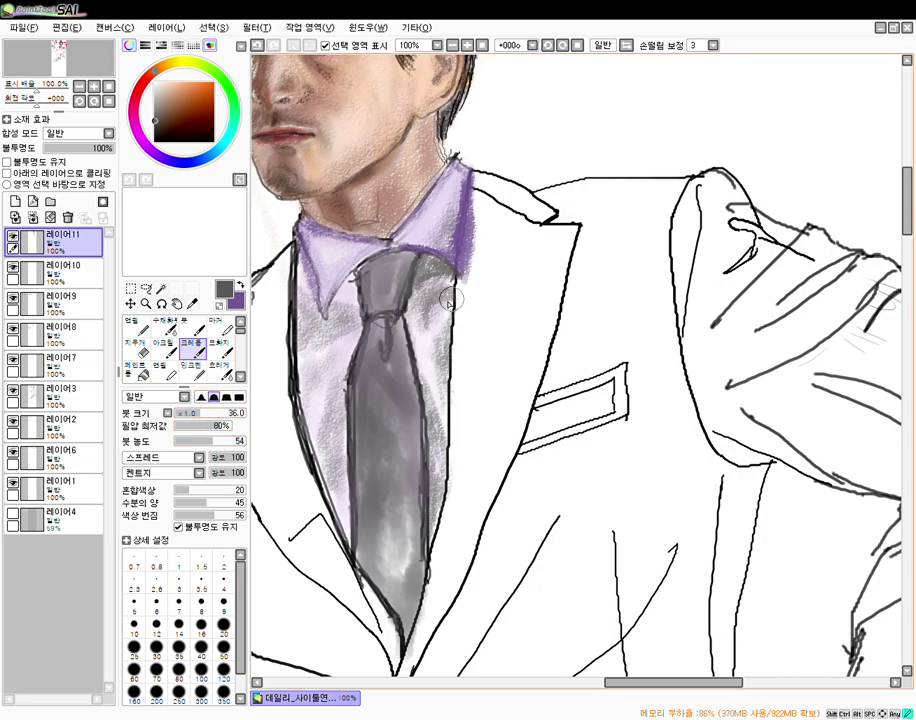
{"action": "mouse_move", "coordinate": [450, 303]}
{"action": "left_mouse_down"}
{"action": "mouse_move", "coordinate": [444, 333]}
{"action": "mouse_move", "coordinate": [434, 333]}
{"action": "left_mouse_up"}
{"action": "mouse_move", "coordinate": [435, 320]}
{"action": "left_mouse_down"}
{"action": "mouse_move", "coordinate": [438, 303]}
{"action": "mouse_move", "coordinate": [423, 322]}
{"action": "left_mouse_up"}
{"action": "mouse_move", "coordinate": [422, 326]}
{"action": "left_mouse_down"}
{"action": "mouse_move", "coordinate": [424, 370]}
{"action": "mouse_move", "coordinate": [432, 321]}
{"action": "mouse_move", "coordinate": [441, 373]}
{"action": "mouse_move", "coordinate": [441, 320]}
{"action": "mouse_move", "coordinate": [431, 371]}
{"action": "mouse_move", "coordinate": [430, 355]}
{"action": "mouse_move", "coordinate": [441, 432]}
{"action": "left_mouse_up"}
{"action": "mouse_move", "coordinate": [345, 395]}
{"action": "left_mouse_down"}
{"action": "mouse_move", "coordinate": [352, 532]}
{"action": "mouse_move", "coordinate": [353, 354]}
{"action": "mouse_move", "coordinate": [317, 412]}
{"action": "mouse_move", "coordinate": [304, 386]}
{"action": "mouse_move", "coordinate": [325, 372]}
{"action": "mouse_move", "coordinate": [357, 272]}
{"action": "left_mouse_up"}
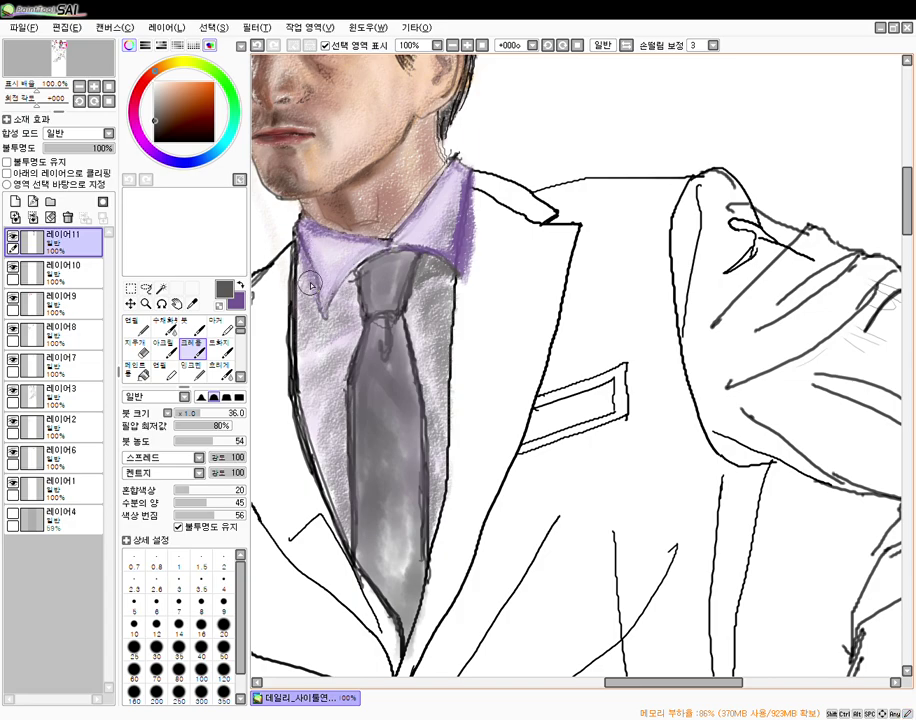
- Darken the shadow around the tip of the collar flap below the chin in near-black and black with the crayon at size 11, density 83
{"action": "mouse_move", "coordinate": [205, 414]}
{"action": "left_mouse_down"}
{"action": "mouse_move", "coordinate": [182, 414]}
{"action": "mouse_move", "coordinate": [233, 440]}
{"action": "left_mouse_up"}
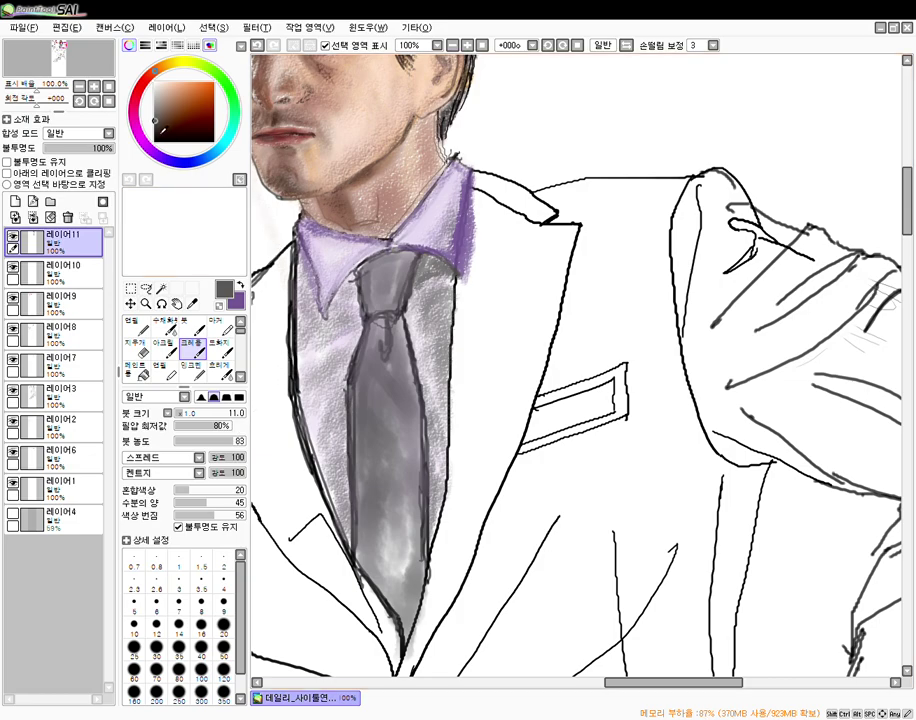
{"action": "left_click", "coordinate": [155, 128]}
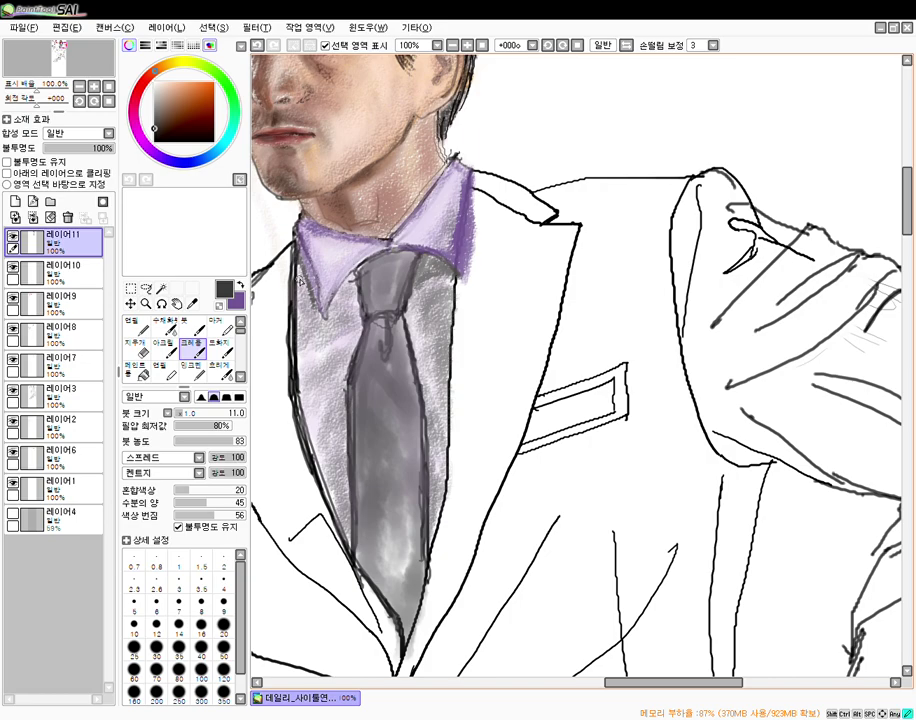
{"action": "mouse_move", "coordinate": [327, 309]}
{"action": "left_mouse_down"}
{"action": "mouse_move", "coordinate": [313, 306]}
{"action": "mouse_move", "coordinate": [315, 320]}
{"action": "left_mouse_up"}
{"action": "left_click", "coordinate": [154, 142]}
{"action": "left_click_drag", "start_coordinate": [304, 267], "coordinate": [318, 326]}
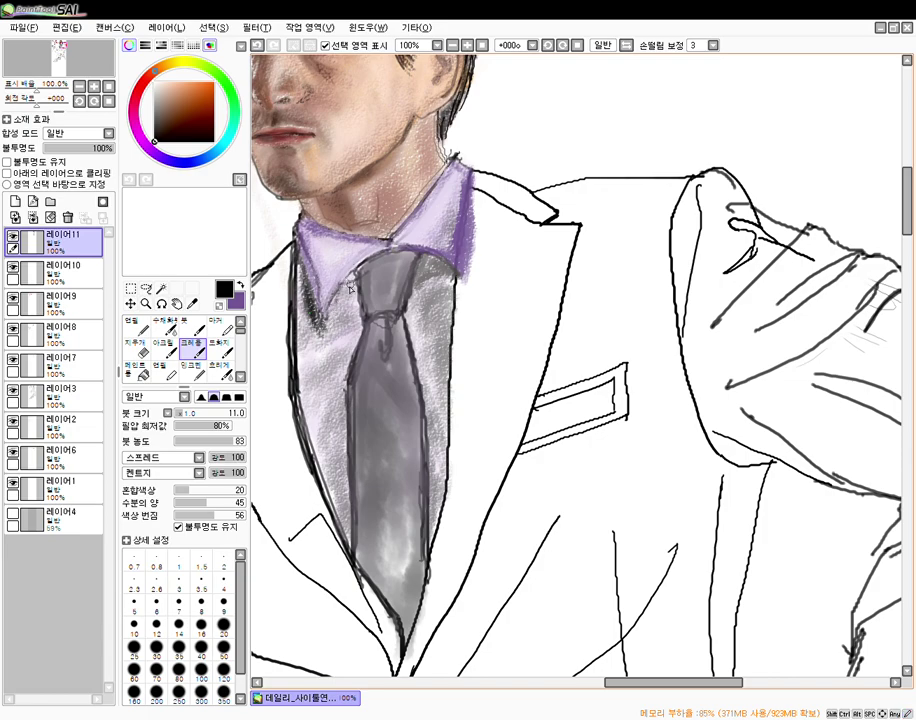
- Deepen the shirt shadows beside the tie knot and along the tie's edges in black with the size 11 crayon
{"action": "key", "text": "e"}
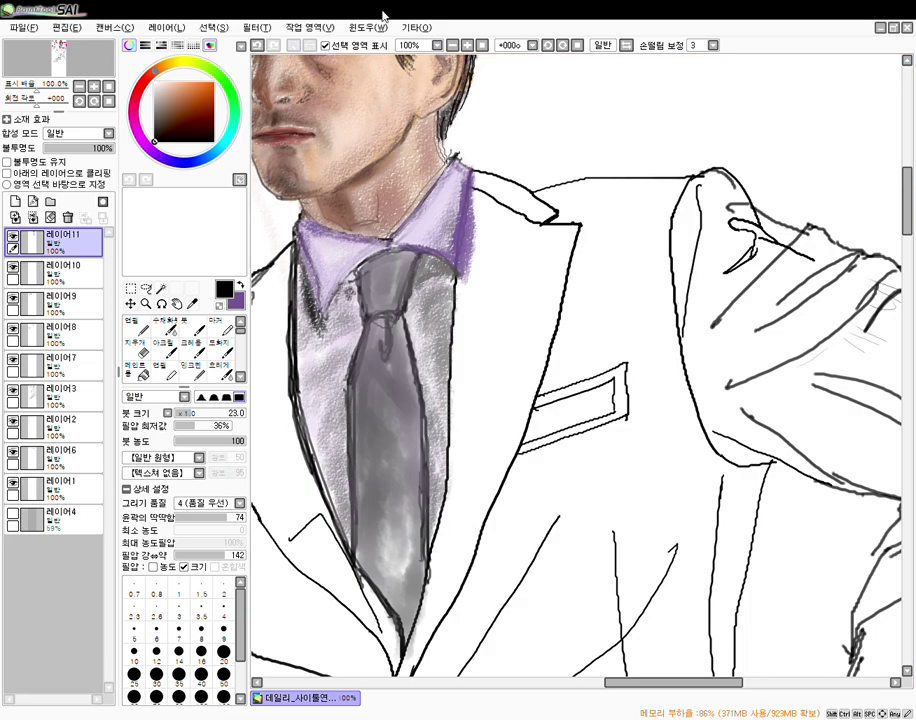
{"action": "left_click", "coordinate": [193, 349]}
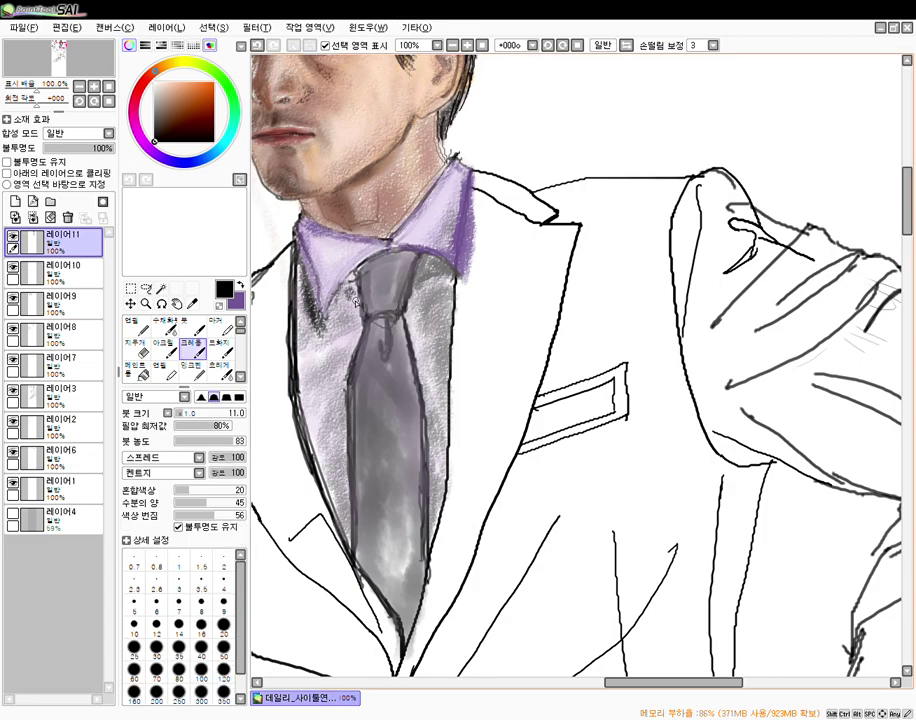
{"action": "mouse_move", "coordinate": [341, 306]}
{"action": "left_mouse_down"}
{"action": "mouse_move", "coordinate": [338, 338]}
{"action": "mouse_move", "coordinate": [340, 319]}
{"action": "mouse_move", "coordinate": [352, 335]}
{"action": "mouse_move", "coordinate": [344, 340]}
{"action": "mouse_move", "coordinate": [332, 319]}
{"action": "mouse_move", "coordinate": [348, 346]}
{"action": "mouse_move", "coordinate": [370, 322]}
{"action": "mouse_move", "coordinate": [421, 316]}
{"action": "mouse_move", "coordinate": [407, 311]}
{"action": "mouse_move", "coordinate": [420, 349]}
{"action": "mouse_move", "coordinate": [414, 298]}
{"action": "mouse_move", "coordinate": [429, 297]}
{"action": "mouse_move", "coordinate": [431, 306]}
{"action": "mouse_move", "coordinate": [416, 300]}
{"action": "mouse_move", "coordinate": [425, 294]}
{"action": "mouse_move", "coordinate": [431, 309]}
{"action": "mouse_move", "coordinate": [425, 348]}
{"action": "mouse_move", "coordinate": [414, 333]}
{"action": "mouse_move", "coordinate": [415, 354]}
{"action": "mouse_move", "coordinate": [426, 345]}
{"action": "mouse_move", "coordinate": [423, 367]}
{"action": "mouse_move", "coordinate": [431, 346]}
{"action": "mouse_move", "coordinate": [437, 367]}
{"action": "mouse_move", "coordinate": [435, 375]}
{"action": "mouse_move", "coordinate": [423, 366]}
{"action": "mouse_move", "coordinate": [432, 425]}
{"action": "mouse_move", "coordinate": [420, 443]}
{"action": "mouse_move", "coordinate": [428, 410]}
{"action": "mouse_move", "coordinate": [439, 487]}
{"action": "mouse_move", "coordinate": [433, 477]}
{"action": "mouse_move", "coordinate": [429, 507]}
{"action": "mouse_move", "coordinate": [438, 459]}
{"action": "mouse_move", "coordinate": [430, 512]}
{"action": "mouse_move", "coordinate": [441, 509]}
{"action": "mouse_move", "coordinate": [439, 534]}
{"action": "mouse_move", "coordinate": [444, 484]}
{"action": "left_mouse_up"}
{"action": "left_click_drag", "start_coordinate": [351, 403], "coordinate": [348, 508]}
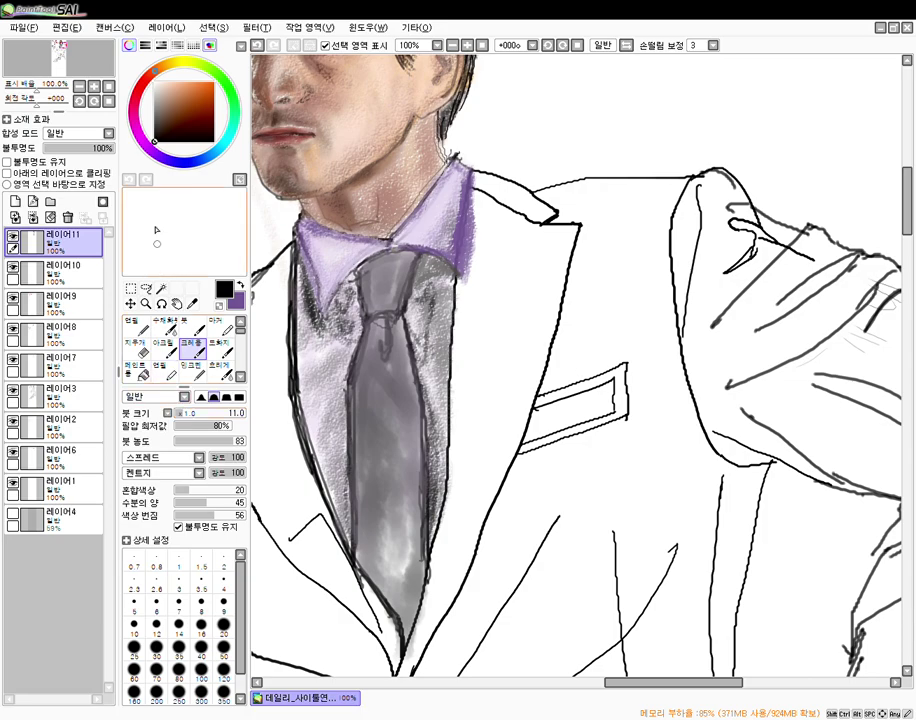
- Draw a thin black crosshatched check pattern over the length of the tie with the size 2 crayon at density 100
{"action": "left_click", "coordinate": [180, 413]}
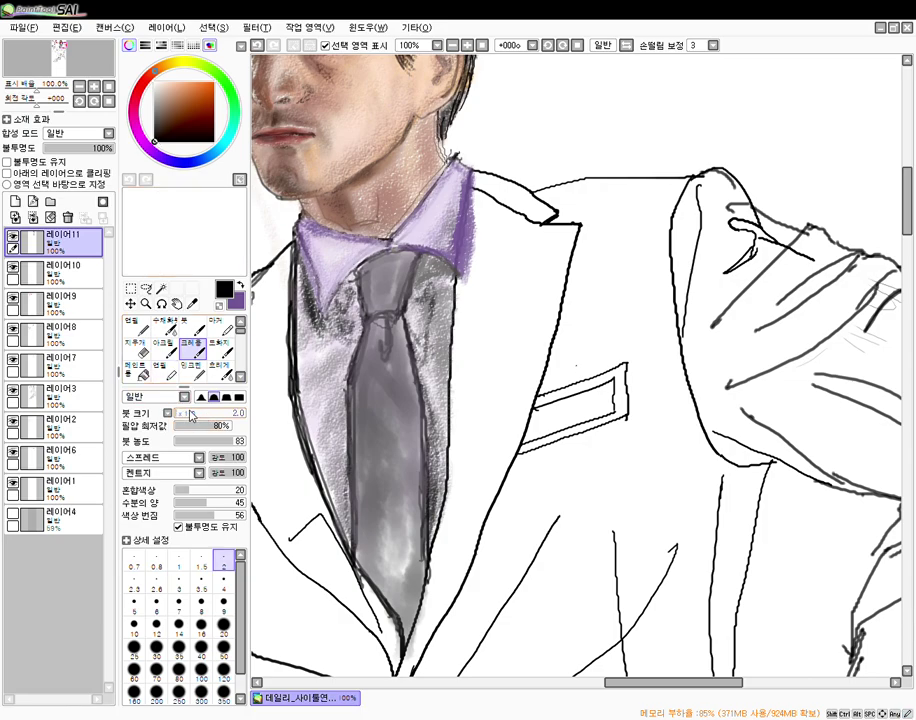
{"action": "left_click_drag", "start_coordinate": [236, 440], "coordinate": [257, 441]}
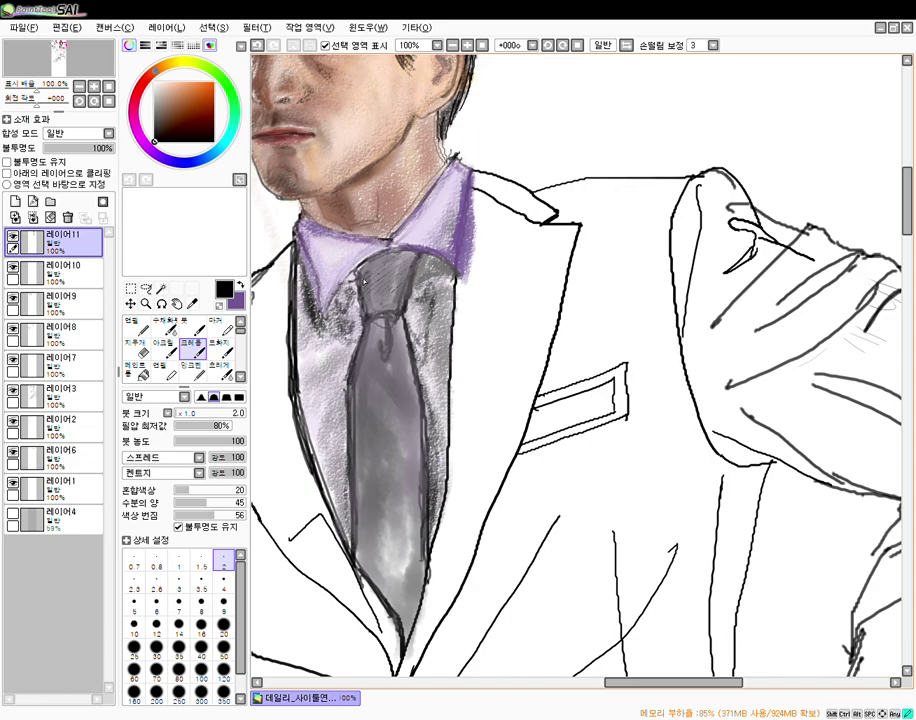
{"action": "key", "text": "e"}
{"action": "left_click_drag", "start_coordinate": [383, 357], "coordinate": [390, 351]}
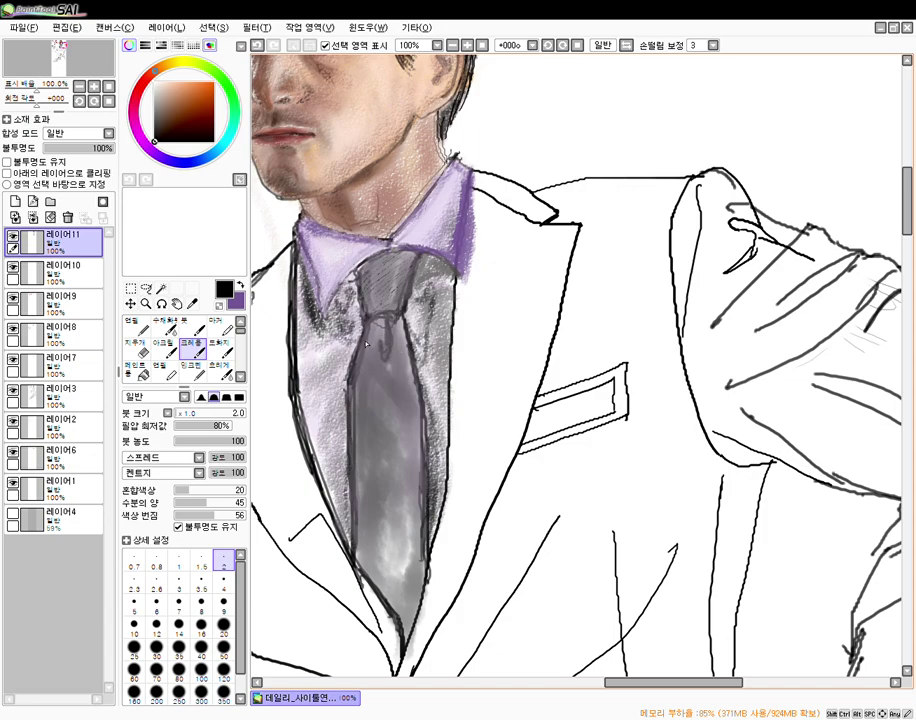
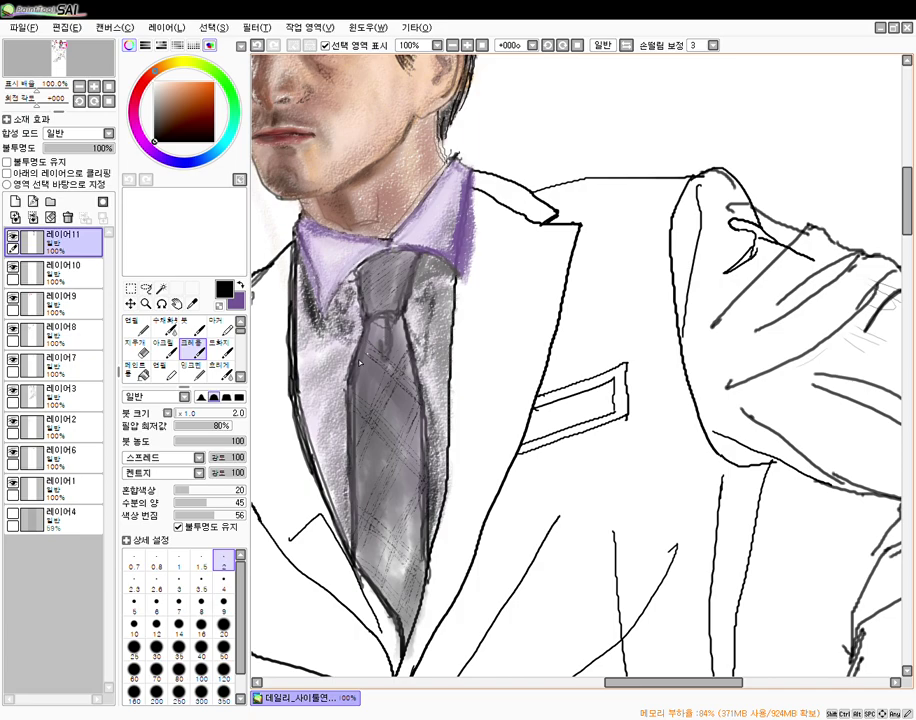
- Glaze the tie and its knot in deep purple with the crayon at size 28, density 37
{"action": "left_click", "coordinate": [196, 413]}
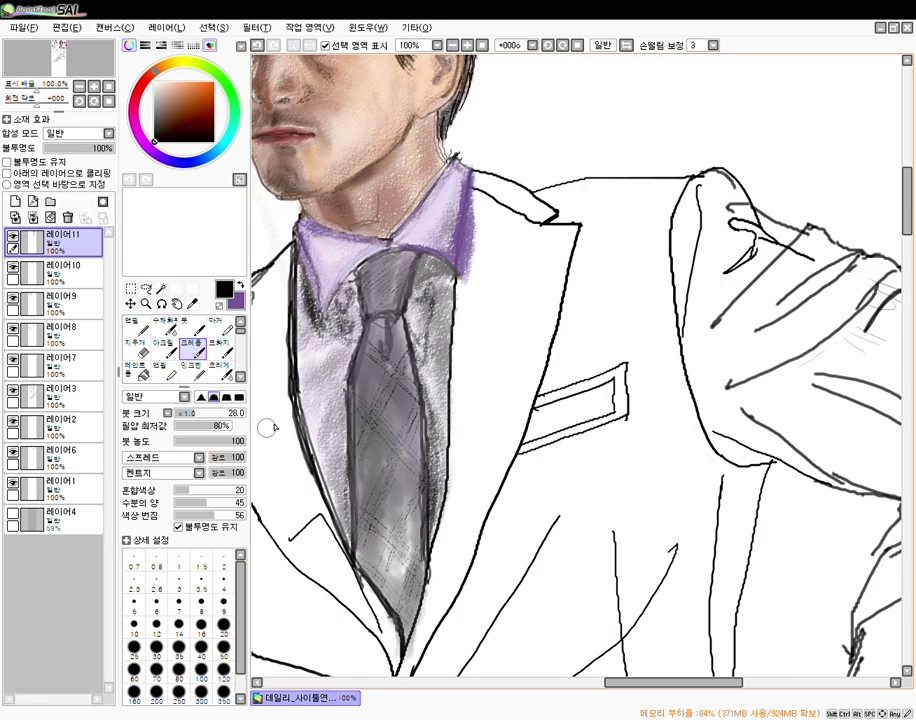
{"action": "left_click", "coordinate": [153, 153]}
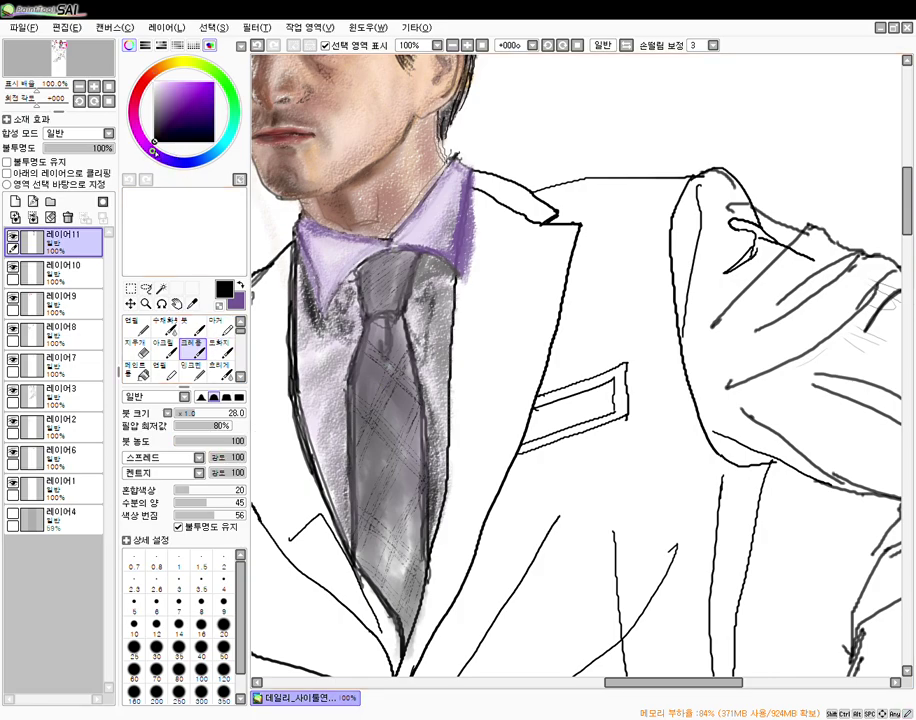
{"action": "left_click", "coordinate": [178, 108]}
{"action": "left_click", "coordinate": [219, 441]}
{"action": "left_click_drag", "start_coordinate": [219, 441], "coordinate": [201, 441]}
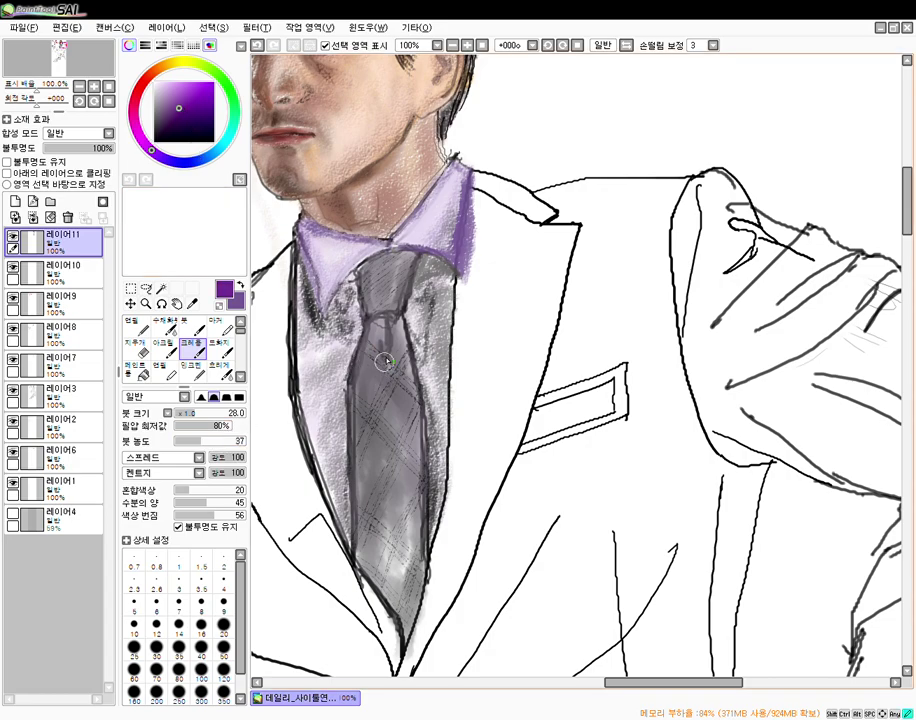
{"action": "mouse_move", "coordinate": [378, 367]}
{"action": "left_mouse_down"}
{"action": "mouse_move", "coordinate": [371, 422]}
{"action": "mouse_move", "coordinate": [365, 395]}
{"action": "mouse_move", "coordinate": [379, 392]}
{"action": "mouse_move", "coordinate": [392, 447]}
{"action": "mouse_move", "coordinate": [387, 469]}
{"action": "mouse_move", "coordinate": [378, 447]}
{"action": "mouse_move", "coordinate": [388, 399]}
{"action": "mouse_move", "coordinate": [372, 478]}
{"action": "mouse_move", "coordinate": [393, 438]}
{"action": "mouse_move", "coordinate": [392, 462]}
{"action": "mouse_move", "coordinate": [402, 446]}
{"action": "mouse_move", "coordinate": [411, 400]}
{"action": "mouse_move", "coordinate": [419, 545]}
{"action": "mouse_move", "coordinate": [405, 528]}
{"action": "mouse_move", "coordinate": [393, 545]}
{"action": "mouse_move", "coordinate": [385, 535]}
{"action": "mouse_move", "coordinate": [382, 549]}
{"action": "mouse_move", "coordinate": [378, 527]}
{"action": "mouse_move", "coordinate": [387, 505]}
{"action": "mouse_move", "coordinate": [392, 610]}
{"action": "mouse_move", "coordinate": [383, 568]}
{"action": "mouse_move", "coordinate": [407, 483]}
{"action": "mouse_move", "coordinate": [416, 550]}
{"action": "left_mouse_up"}
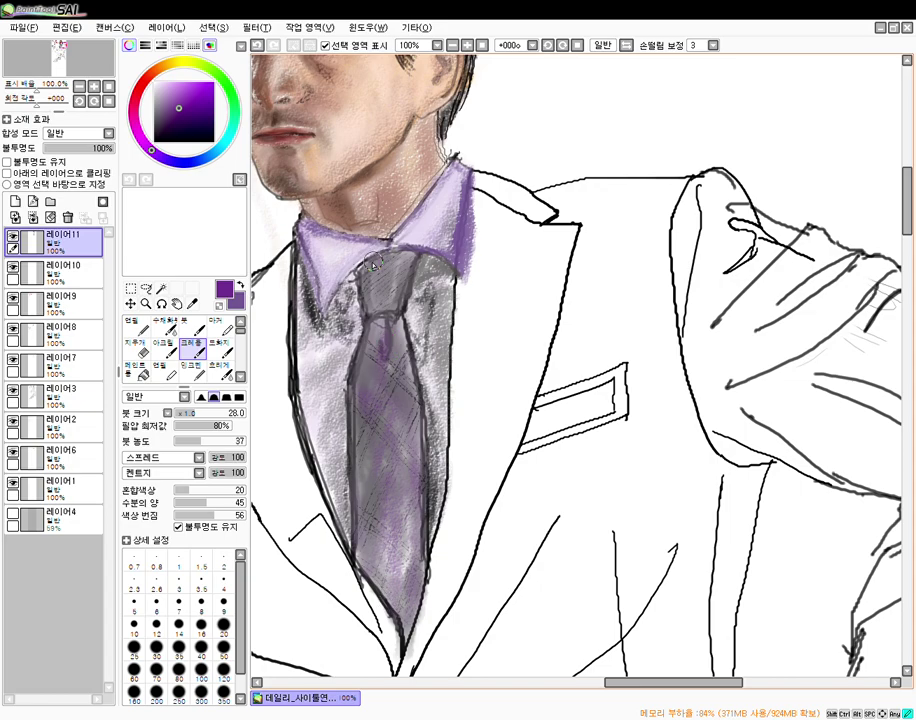
{"action": "mouse_move", "coordinate": [391, 265]}
{"action": "left_mouse_down"}
{"action": "mouse_move", "coordinate": [386, 293]}
{"action": "mouse_move", "coordinate": [393, 270]}
{"action": "left_mouse_up"}
{"action": "key", "text": "e"}
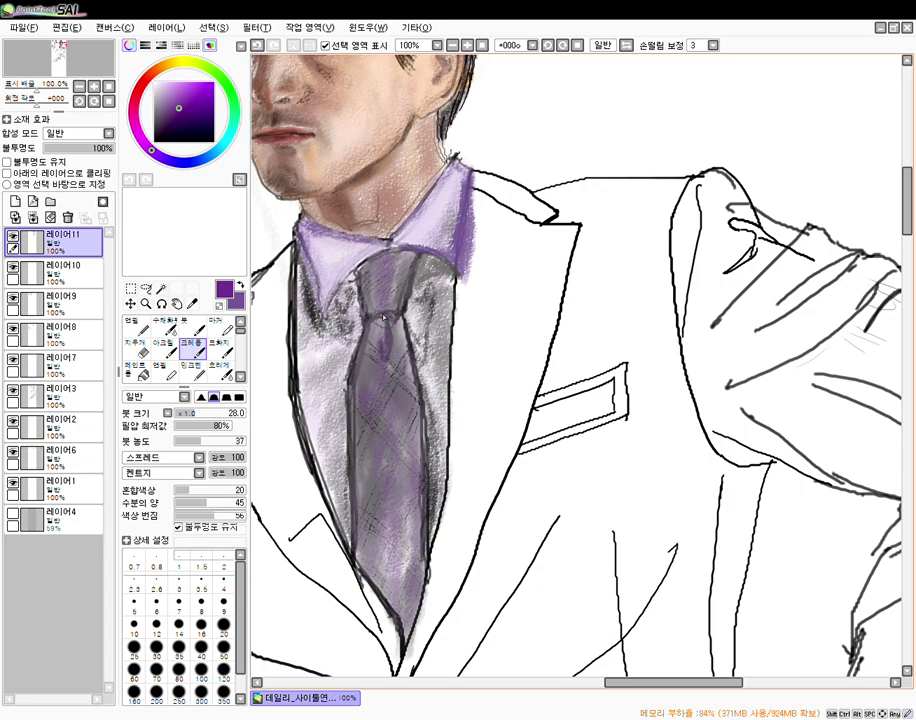
- Add muted purple crayon strokes across the shirt and along the jacket lapel beside the collar, from size 12 to size 18 at density 75
{"action": "scroll", "coordinate": [352, 460], "scroll_direction": "up", "scroll_amount": 3}
{"action": "scroll", "coordinate": [352, 460], "scroll_direction": "down", "scroll_amount": 6}
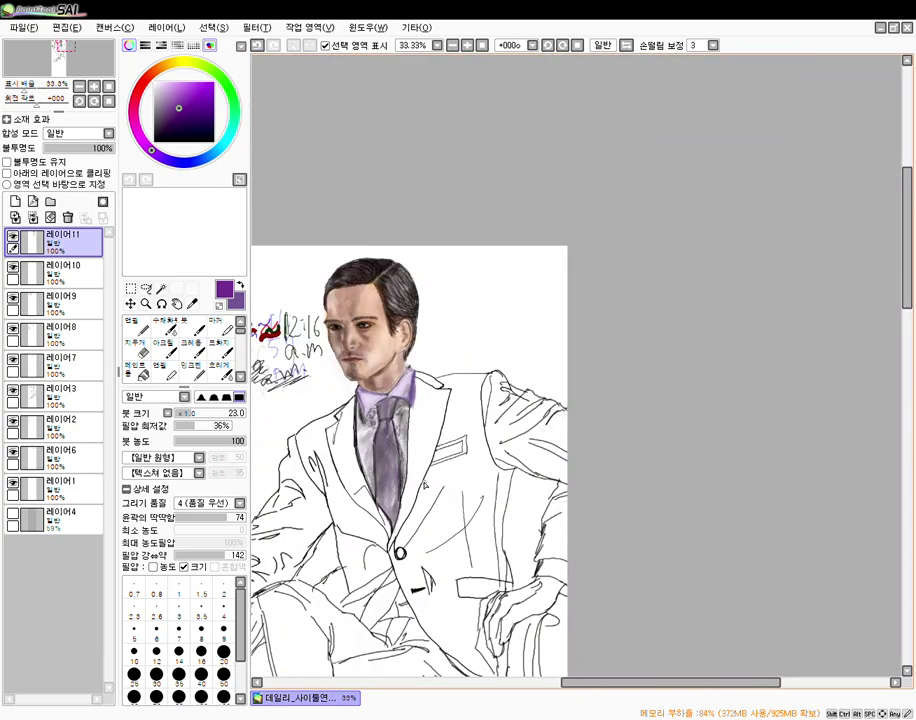
{"action": "left_click", "coordinate": [455, 498]}
{"action": "mouse_move", "coordinate": [481, 502]}
{"action": "left_mouse_down"}
{"action": "mouse_move", "coordinate": [640, 300]}
{"action": "mouse_move", "coordinate": [646, 332]}
{"action": "mouse_move", "coordinate": [661, 337]}
{"action": "left_mouse_up"}
{"action": "scroll", "coordinate": [632, 406], "scroll_direction": "down", "scroll_amount": 1}
{"action": "left_click_drag", "start_coordinate": [443, 317], "coordinate": [433, 269]}
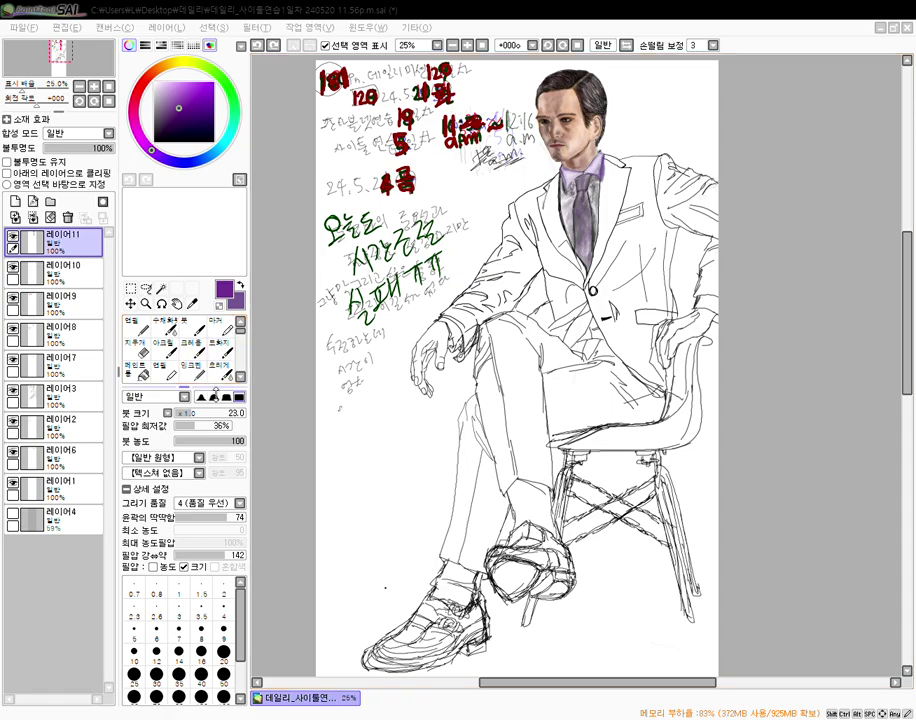
{"action": "left_click", "coordinate": [188, 346]}
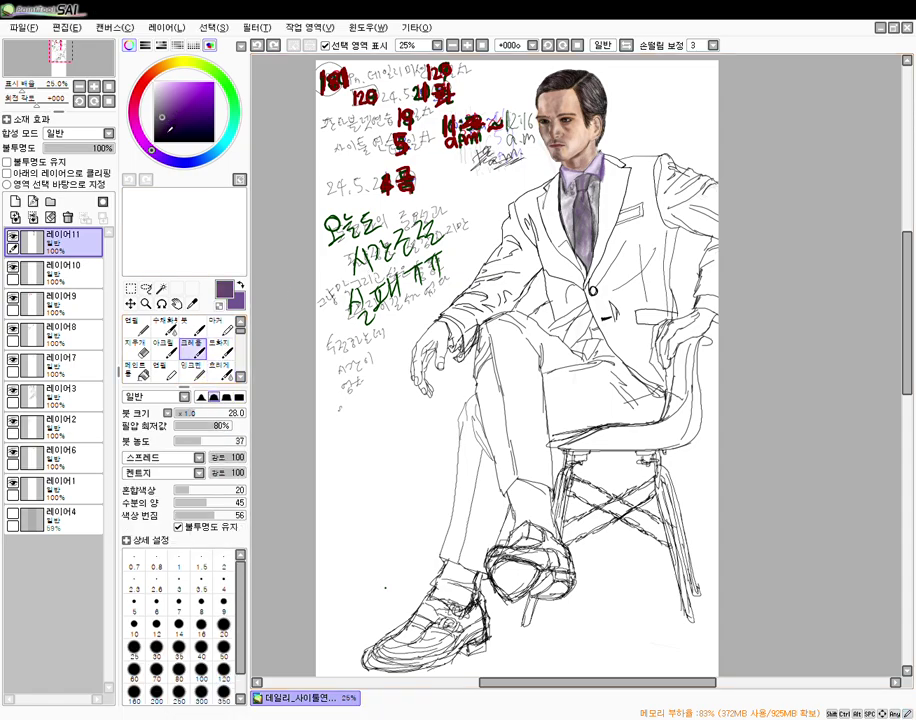
{"action": "mouse_move", "coordinate": [200, 439]}
{"action": "left_mouse_down"}
{"action": "mouse_move", "coordinate": [221, 439]}
{"action": "mouse_move", "coordinate": [186, 413]}
{"action": "left_mouse_up"}
{"action": "left_click", "coordinate": [156, 627]}
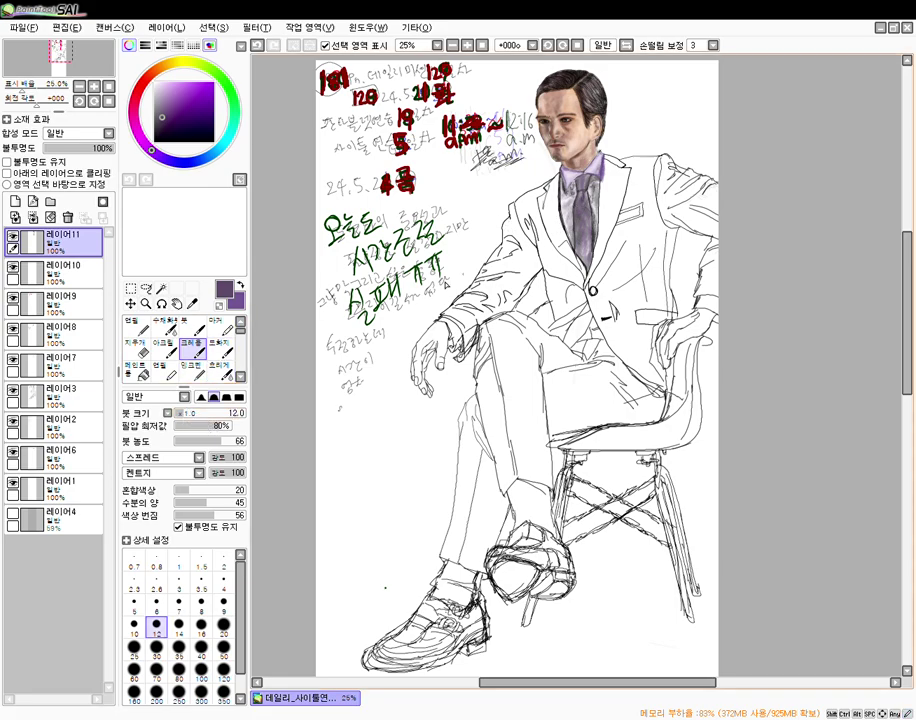
{"action": "left_click", "coordinate": [228, 442]}
{"action": "left_click", "coordinate": [187, 413]}
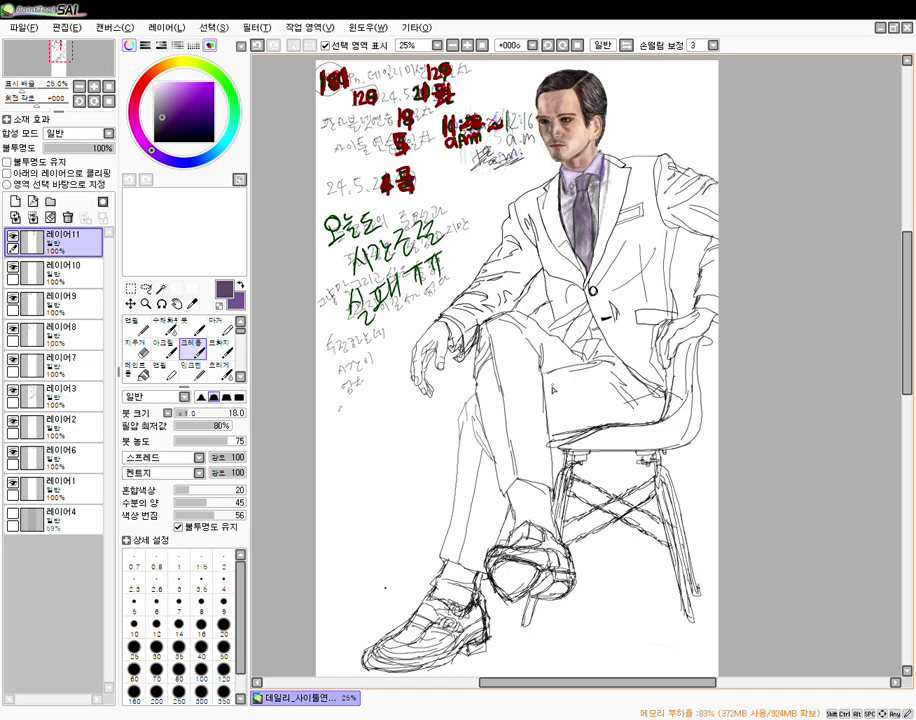
{"action": "key", "text": "e"}
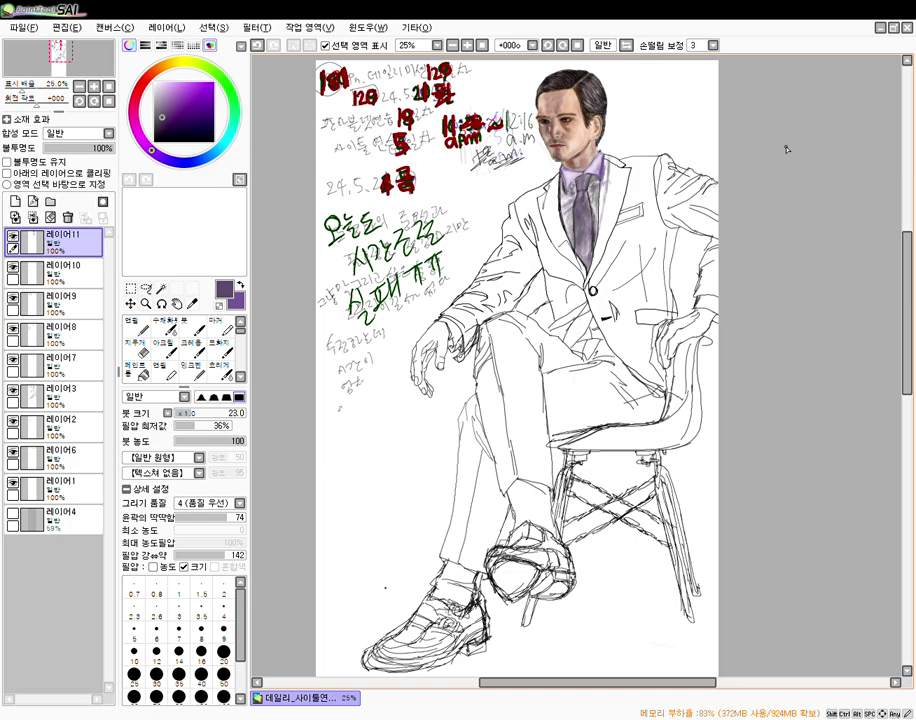
- Sample the brown shadow under the jaw and lay a darker brown stroke down the lapel beside the tie with the size 38 acrylic brush
{"action": "scroll", "coordinate": [640, 205], "scroll_direction": "up", "scroll_amount": 4}
{"action": "left_click_drag", "start_coordinate": [645, 195], "coordinate": [576, 373]}
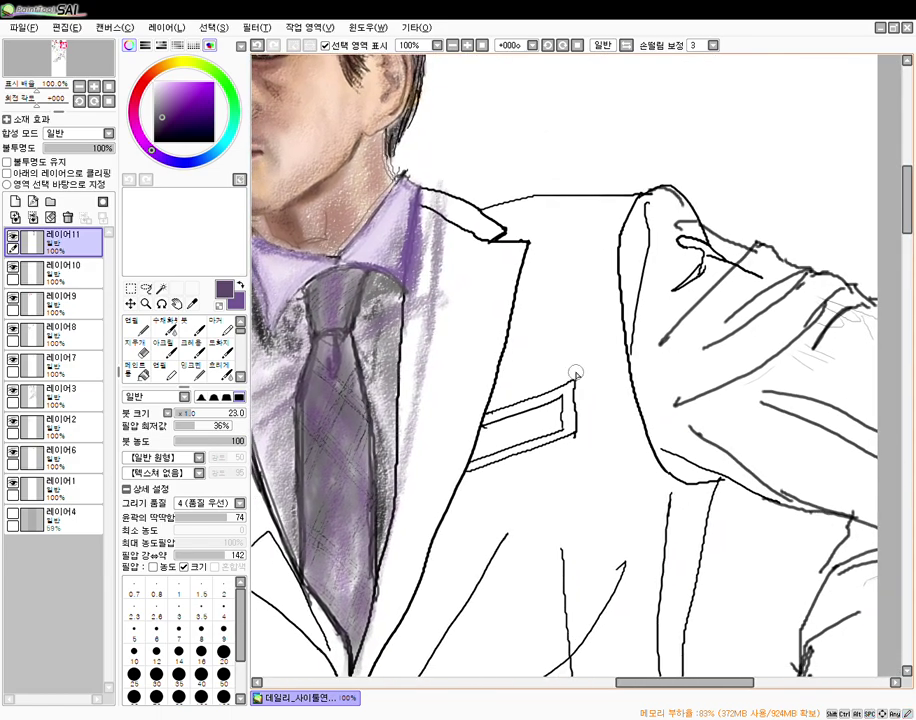
{"action": "left_click", "coordinate": [190, 344]}
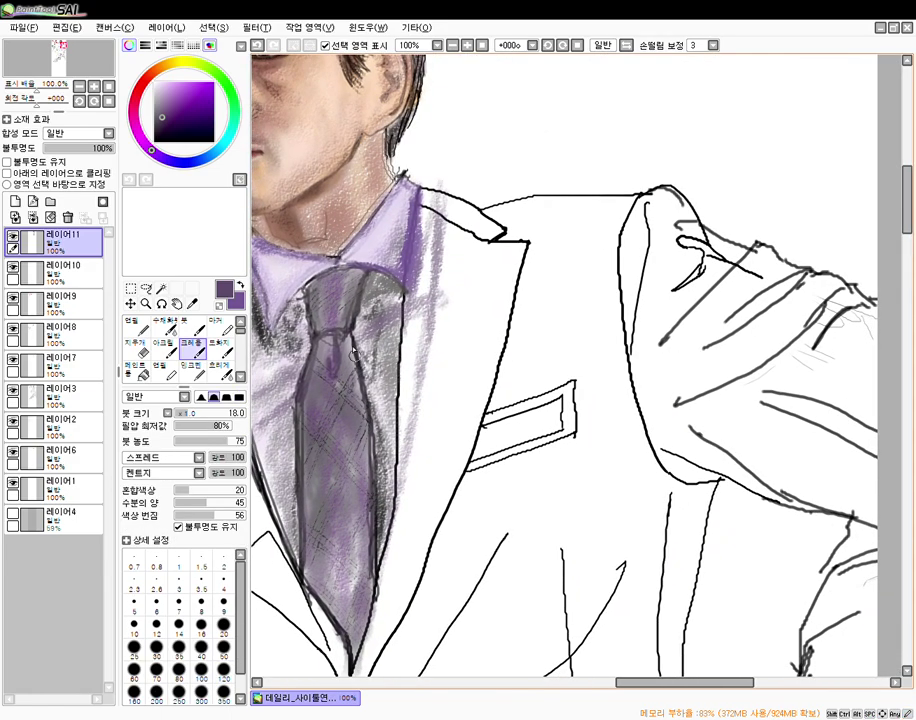
{"action": "left_click", "coordinate": [310, 192], "text": "alt"}
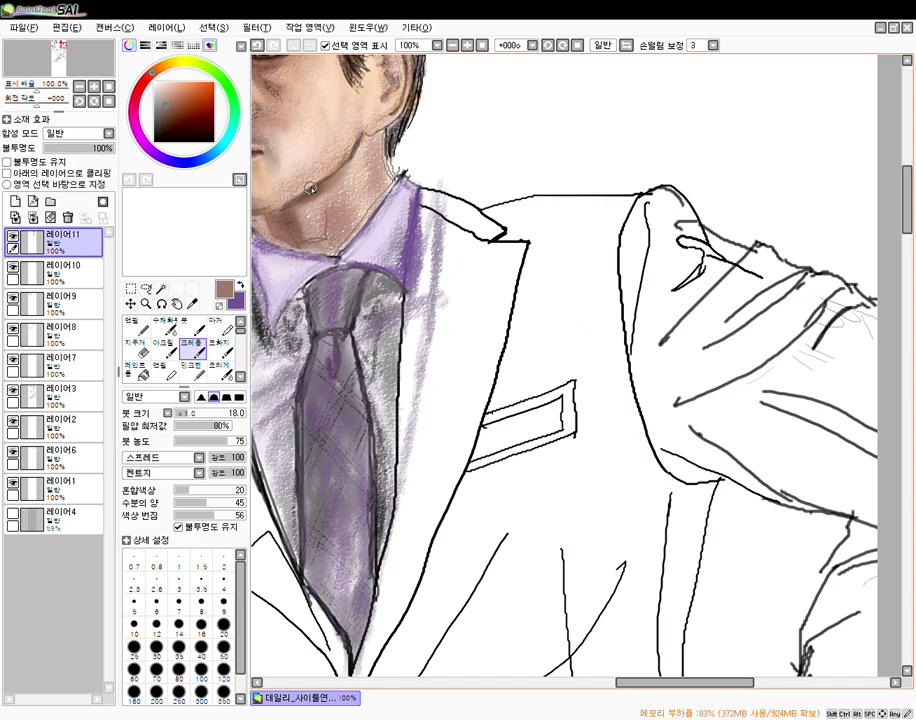
{"action": "left_click", "coordinate": [164, 344]}
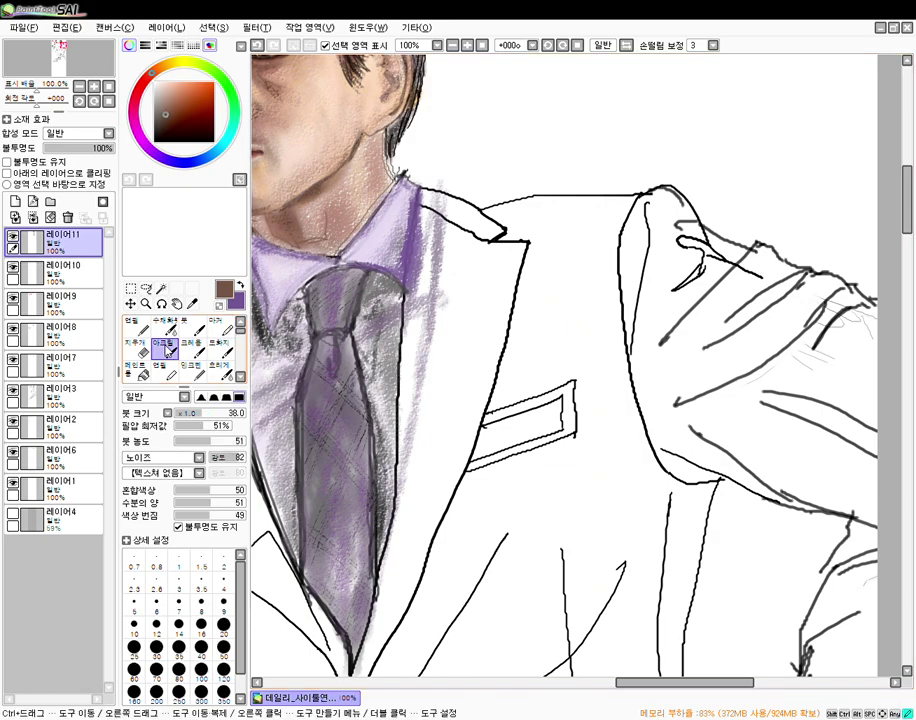
{"action": "mouse_move", "coordinate": [451, 213]}
{"action": "left_mouse_down"}
{"action": "mouse_move", "coordinate": [437, 376]}
{"action": "mouse_move", "coordinate": [417, 382]}
{"action": "mouse_move", "coordinate": [408, 518]}
{"action": "mouse_move", "coordinate": [367, 572]}
{"action": "left_mouse_up"}
{"action": "key", "text": "e"}
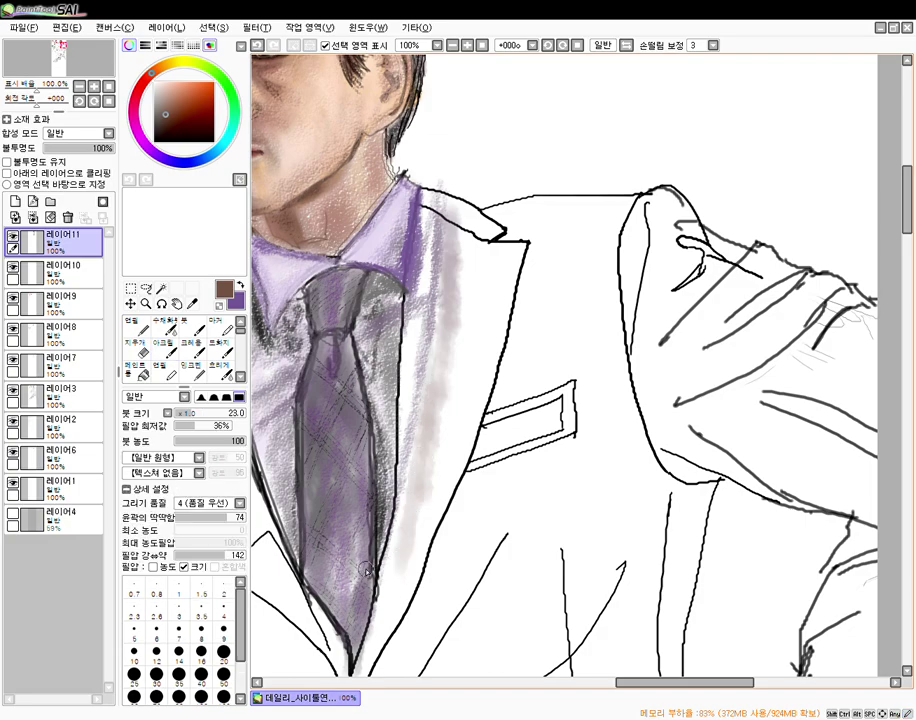
- Wash the jacket's lapels, chest and sleeves in brown with the acrylic brush, enlarging it from size 66 to 86
{"action": "scroll", "coordinate": [423, 610], "scroll_direction": "up", "scroll_amount": 1}
{"action": "scroll", "coordinate": [524, 572], "scroll_direction": "down", "scroll_amount": 3}
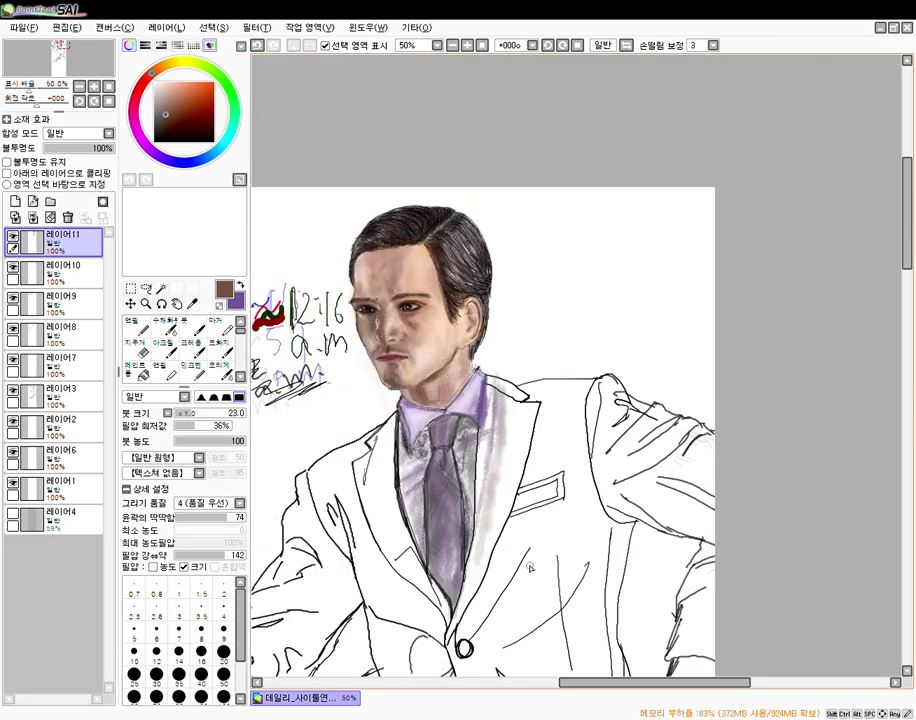
{"action": "left_click_drag", "start_coordinate": [540, 580], "coordinate": [617, 334]}
{"action": "scroll", "coordinate": [433, 277], "scroll_direction": "down", "scroll_amount": 2}
{"action": "key", "text": "b"}
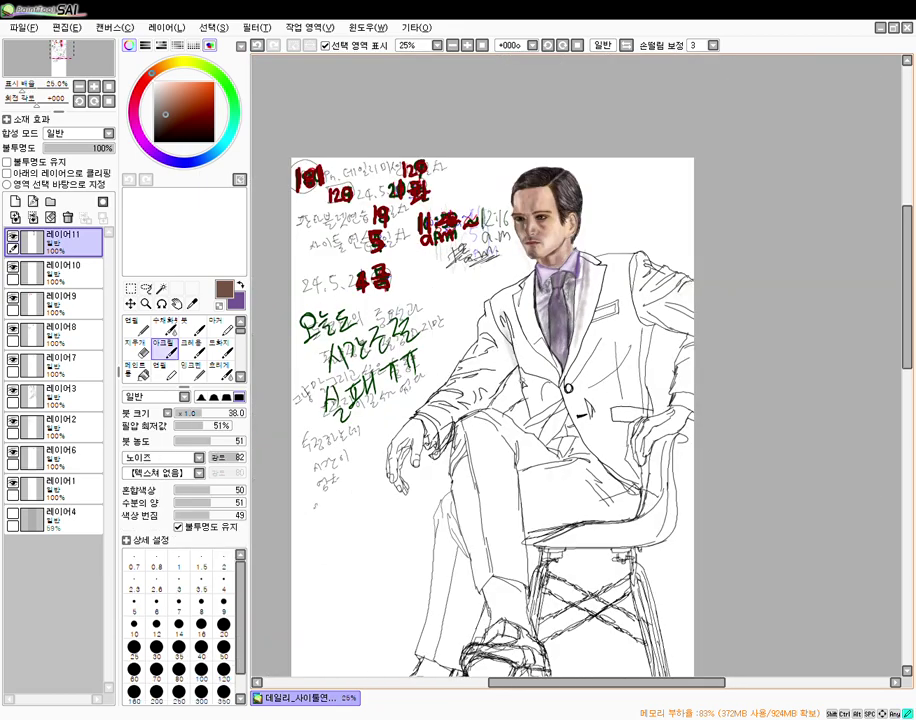
{"action": "left_click_drag", "start_coordinate": [203, 413], "coordinate": [216, 412]}
{"action": "left_click_drag", "start_coordinate": [469, 382], "coordinate": [464, 388]}
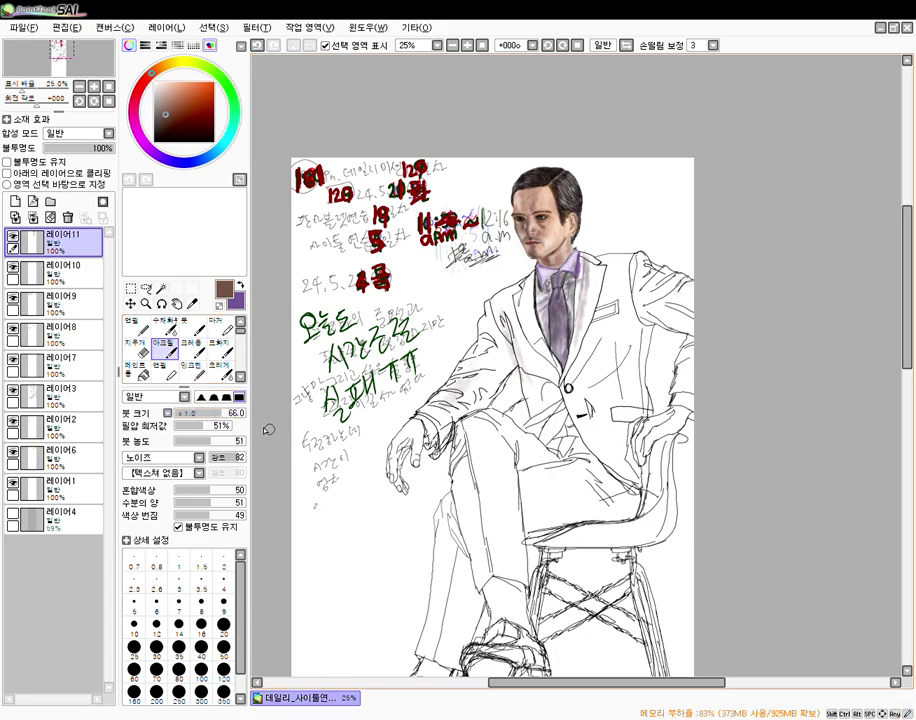
{"action": "left_click", "coordinate": [231, 415]}
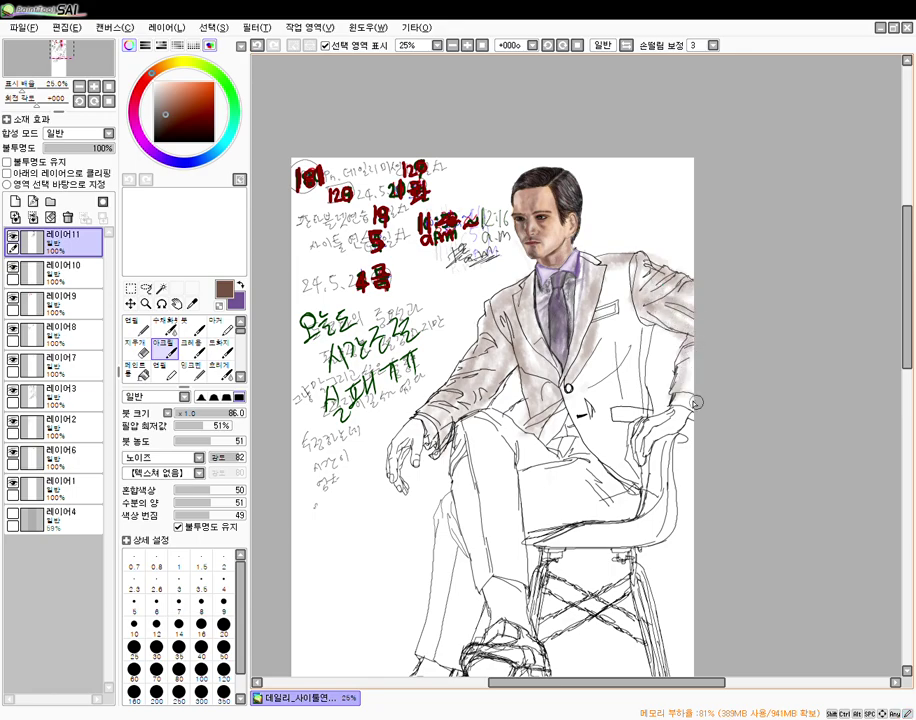
{"action": "mouse_move", "coordinate": [626, 316]}
{"action": "left_mouse_down"}
{"action": "mouse_move", "coordinate": [634, 368]}
{"action": "mouse_move", "coordinate": [625, 300]}
{"action": "mouse_move", "coordinate": [636, 270]}
{"action": "mouse_move", "coordinate": [618, 296]}
{"action": "left_mouse_up"}
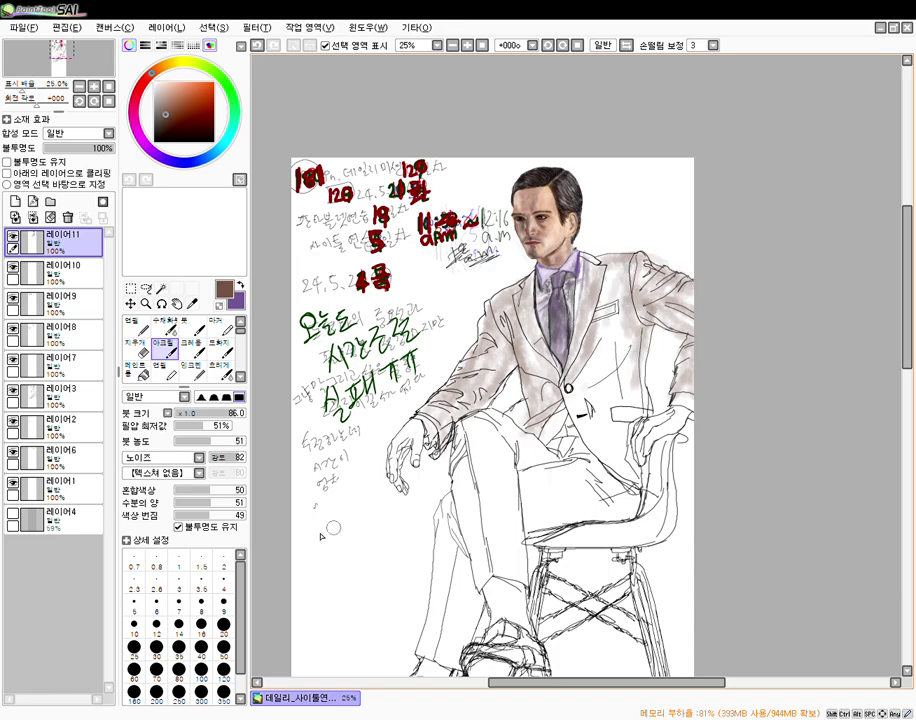
- Spread the brown wash over the lower jacket and the crossed leg's trousers with the acrylic brush at size 350
{"action": "left_click", "coordinate": [223, 626]}
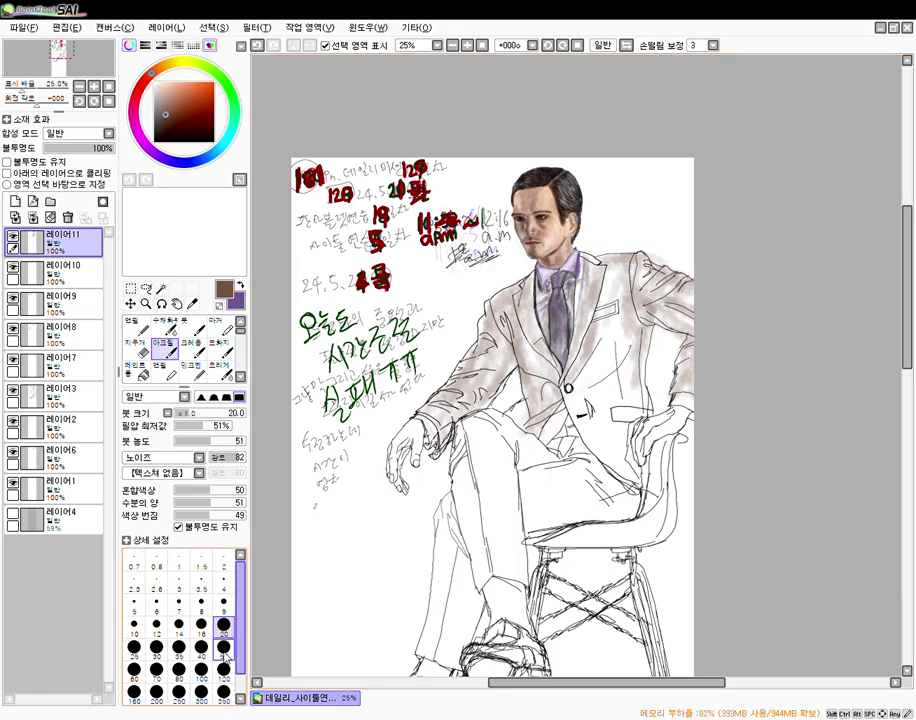
{"action": "left_click", "coordinate": [223, 669]}
{"action": "scroll", "coordinate": [200, 640], "scroll_direction": "down", "scroll_amount": 1}
{"action": "left_click", "coordinate": [223, 661]}
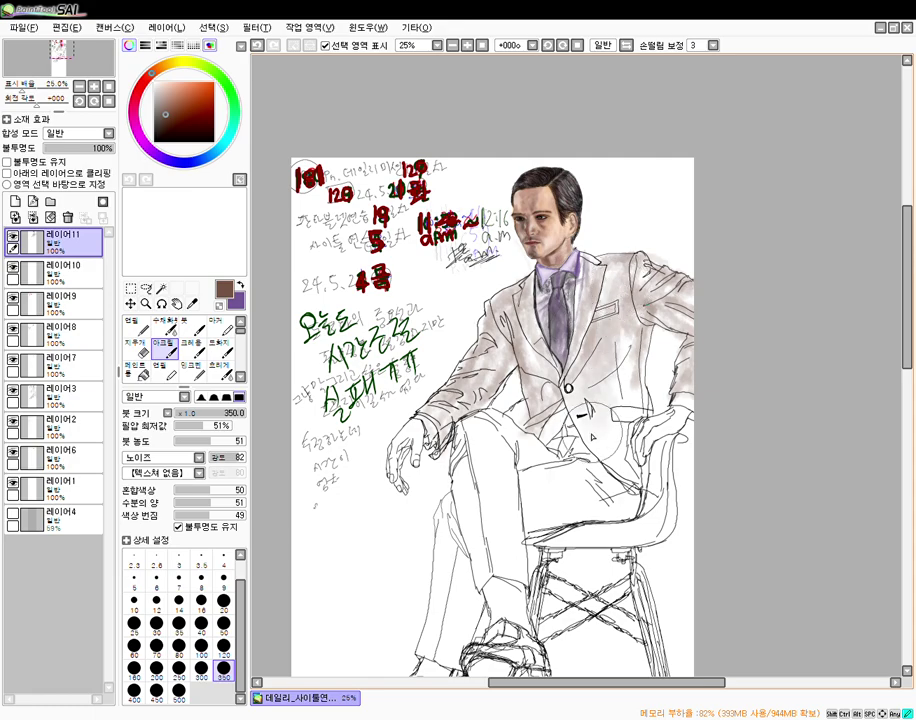
{"action": "mouse_move", "coordinate": [621, 452]}
{"action": "left_mouse_down"}
{"action": "mouse_move", "coordinate": [578, 438]}
{"action": "mouse_move", "coordinate": [555, 415]}
{"action": "mouse_move", "coordinate": [509, 467]}
{"action": "mouse_move", "coordinate": [473, 446]}
{"action": "mouse_move", "coordinate": [495, 555]}
{"action": "mouse_move", "coordinate": [538, 457]}
{"action": "mouse_move", "coordinate": [592, 490]}
{"action": "mouse_move", "coordinate": [611, 476]}
{"action": "mouse_move", "coordinate": [634, 483]}
{"action": "left_mouse_up"}
{"action": "key", "text": "n"}
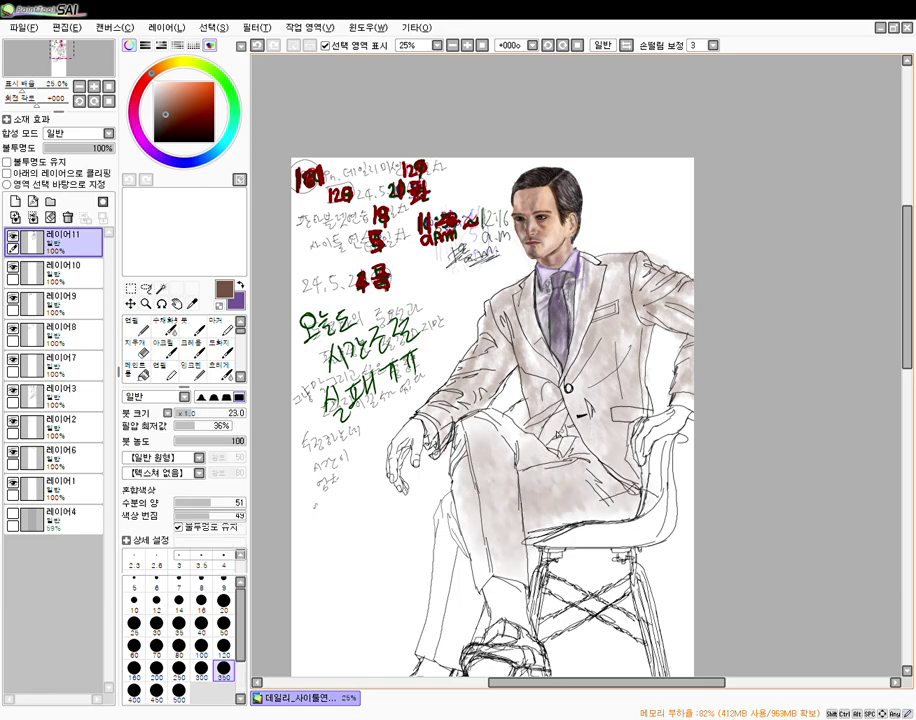
- Extend the brown wash over the supporting trouser leg and deepen the jacket at size 350, continuing on the trousers at sizes 40 and 200
{"action": "left_click_drag", "start_coordinate": [617, 405], "coordinate": [602, 280]}
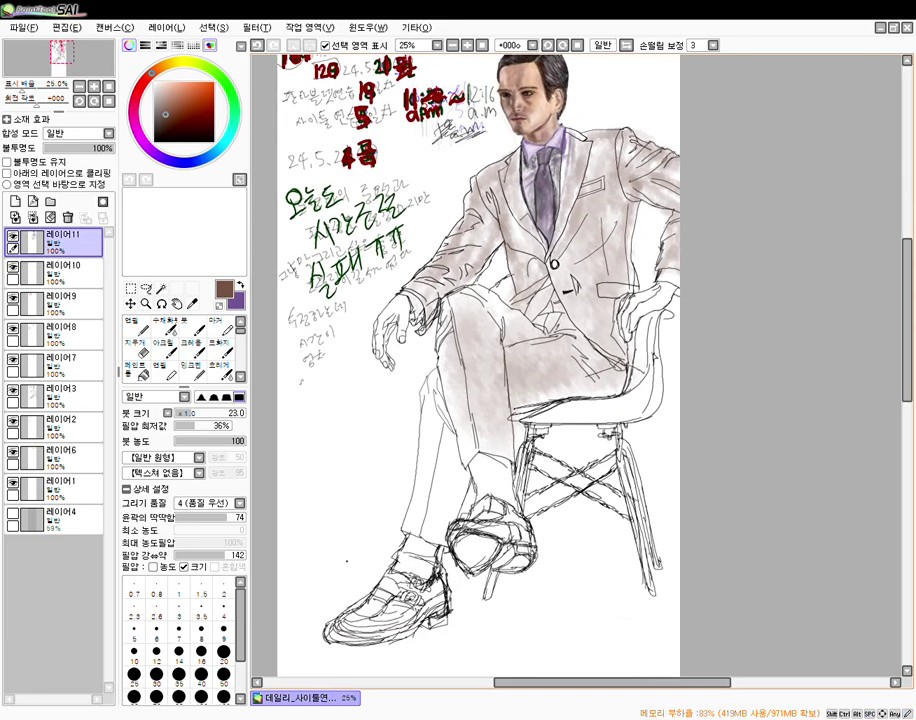
{"action": "key", "text": "b"}
{"action": "mouse_move", "coordinate": [446, 384]}
{"action": "left_mouse_down"}
{"action": "mouse_move", "coordinate": [426, 534]}
{"action": "mouse_move", "coordinate": [452, 463]}
{"action": "mouse_move", "coordinate": [452, 511]}
{"action": "mouse_move", "coordinate": [456, 430]}
{"action": "mouse_move", "coordinate": [499, 395]}
{"action": "mouse_move", "coordinate": [492, 392]}
{"action": "mouse_move", "coordinate": [484, 432]}
{"action": "mouse_move", "coordinate": [467, 320]}
{"action": "mouse_move", "coordinate": [451, 335]}
{"action": "mouse_move", "coordinate": [464, 310]}
{"action": "mouse_move", "coordinate": [556, 342]}
{"action": "left_mouse_up"}
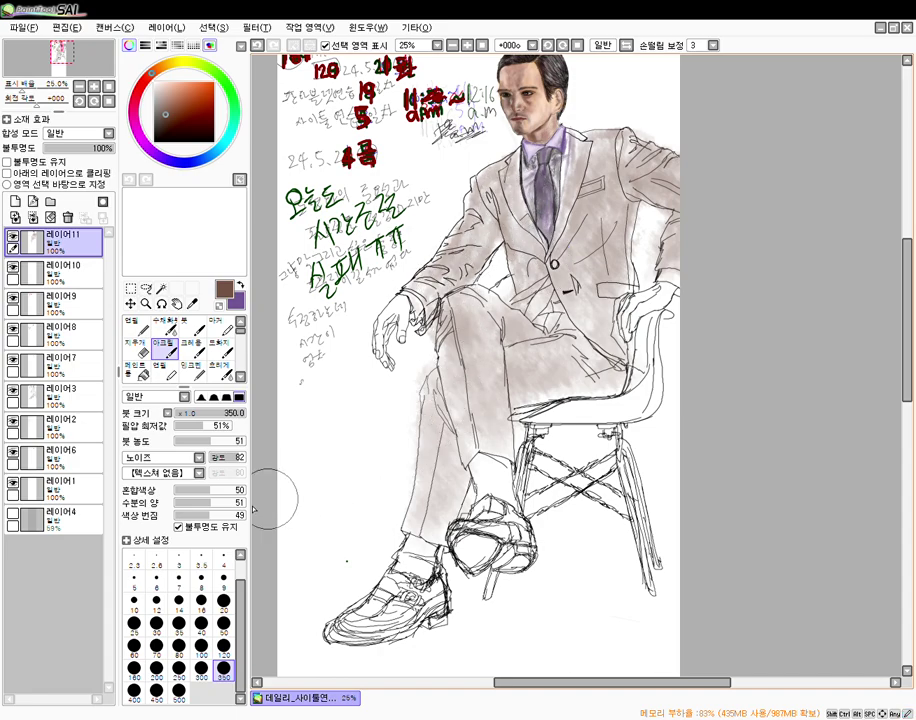
{"action": "left_click", "coordinate": [201, 631]}
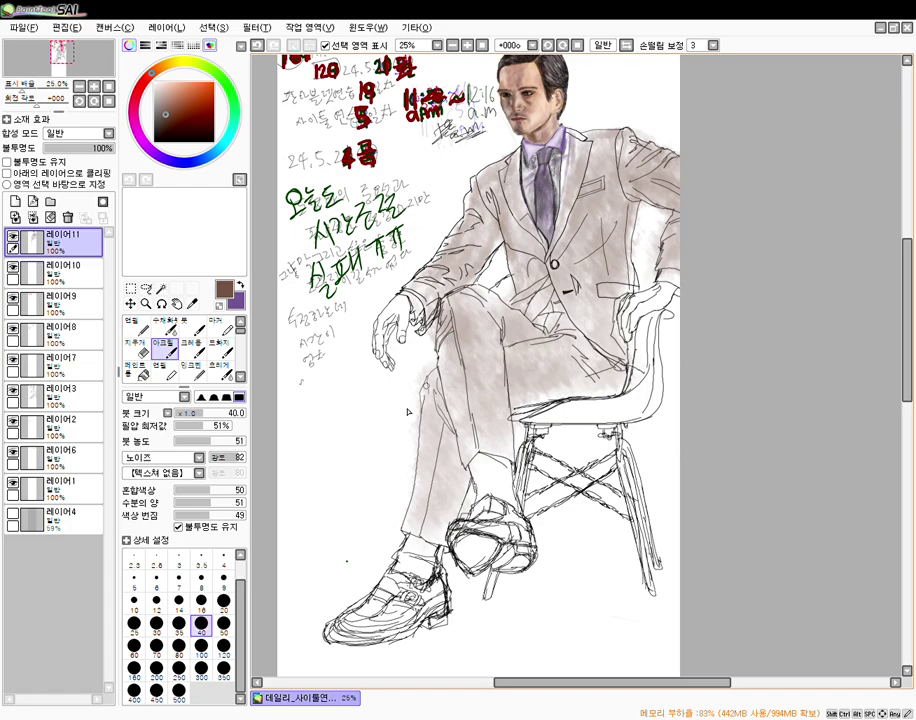
{"action": "left_click", "coordinate": [157, 668]}
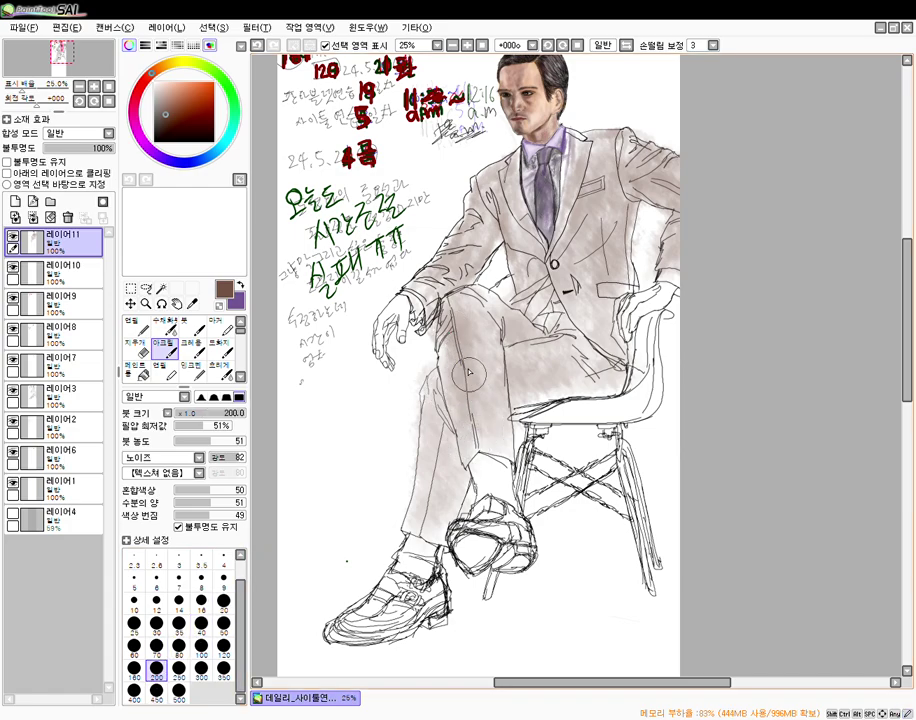
- Shade the crossed leg's knee and shin with the brown Acrylic brush at size 120
{"action": "left_click", "coordinate": [178, 622]}
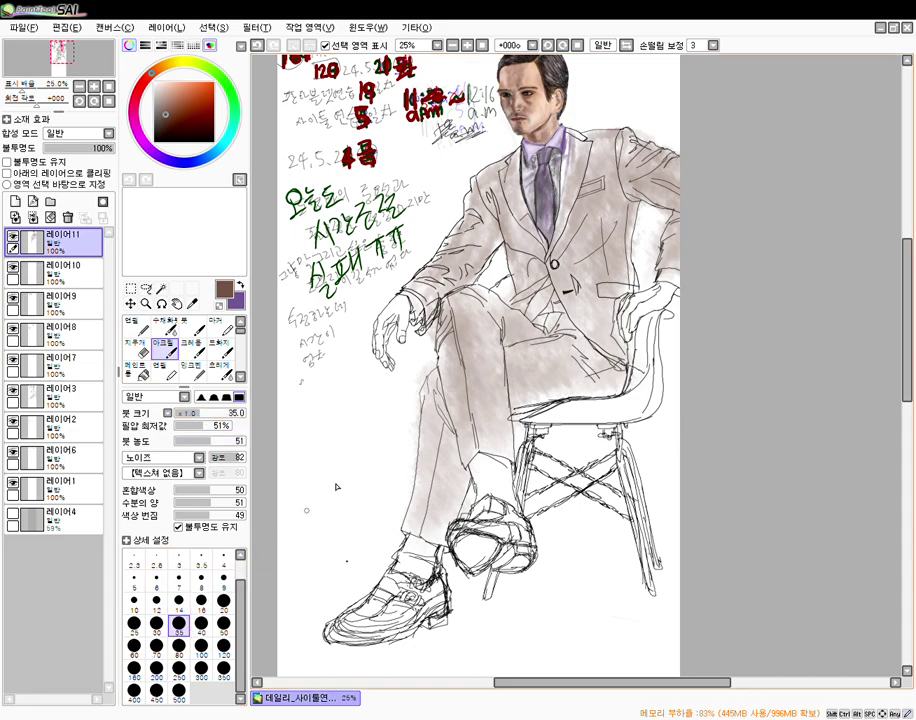
{"action": "left_click", "coordinate": [222, 644]}
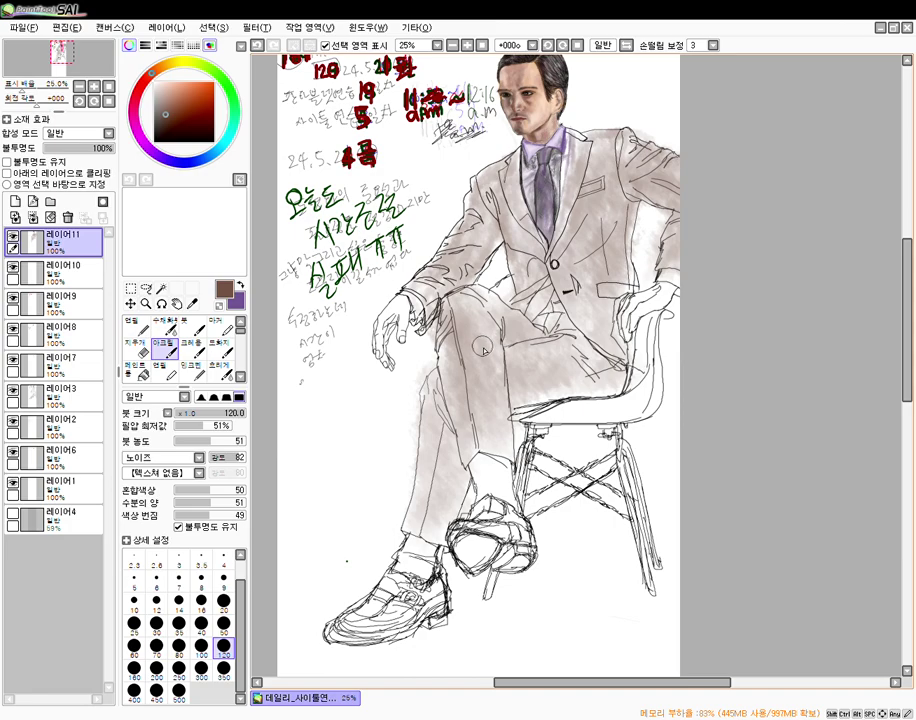
{"action": "mouse_move", "coordinate": [486, 362]}
{"action": "left_mouse_down"}
{"action": "mouse_move", "coordinate": [467, 319]}
{"action": "mouse_move", "coordinate": [483, 367]}
{"action": "left_mouse_up"}
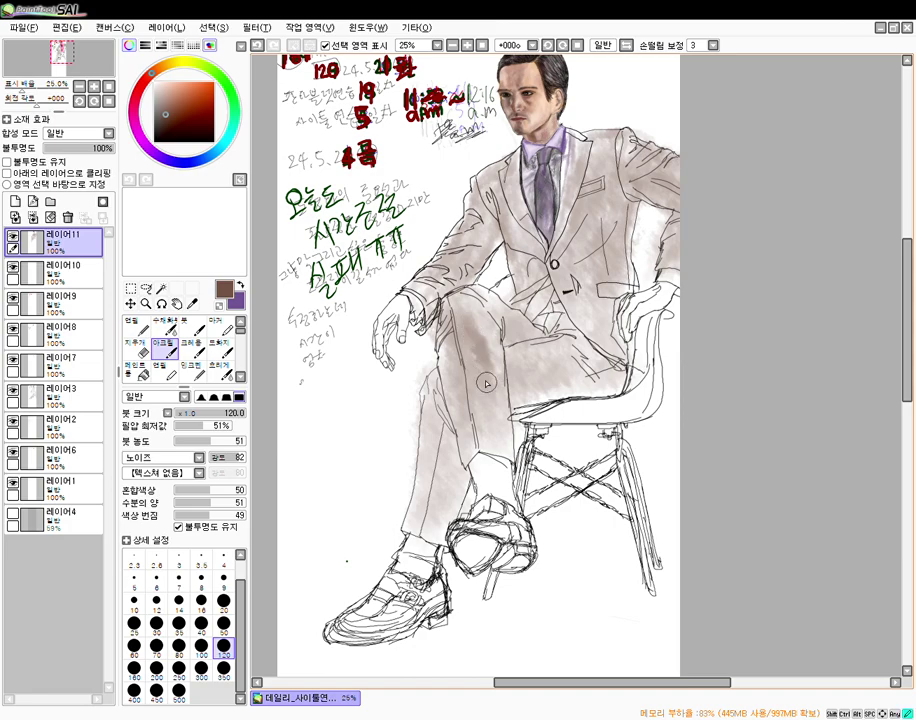
{"action": "mouse_move", "coordinate": [493, 405]}
{"action": "left_mouse_down"}
{"action": "mouse_move", "coordinate": [495, 363]}
{"action": "mouse_move", "coordinate": [500, 416]}
{"action": "mouse_move", "coordinate": [494, 333]}
{"action": "mouse_move", "coordinate": [502, 380]}
{"action": "mouse_move", "coordinate": [485, 324]}
{"action": "left_mouse_up"}
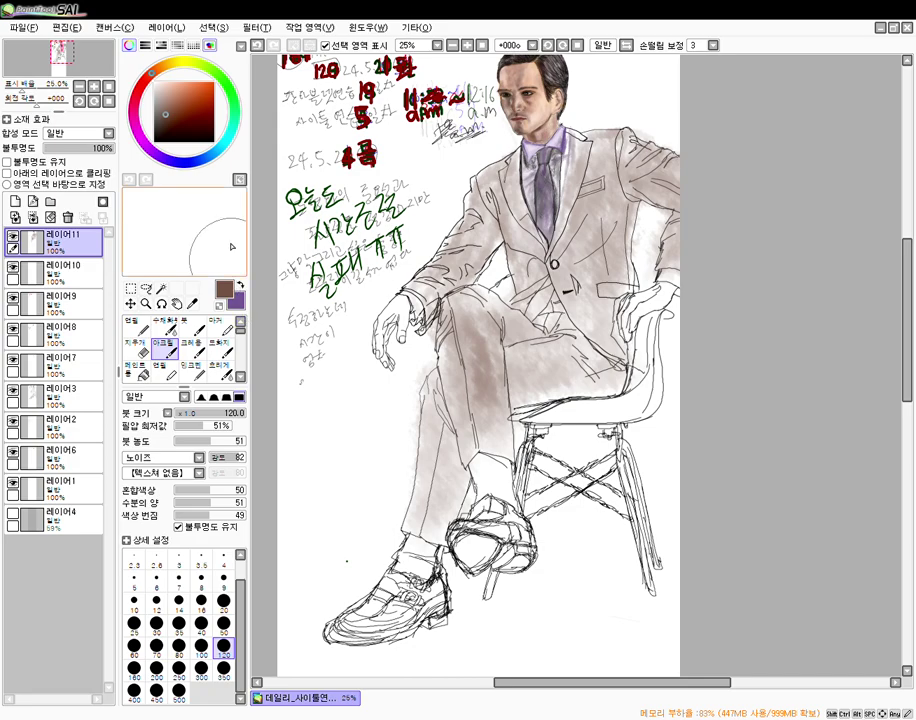
- Darken the folds and shadows of both trouser legs in deep brown at brush size 80
{"action": "left_click", "coordinate": [165, 130]}
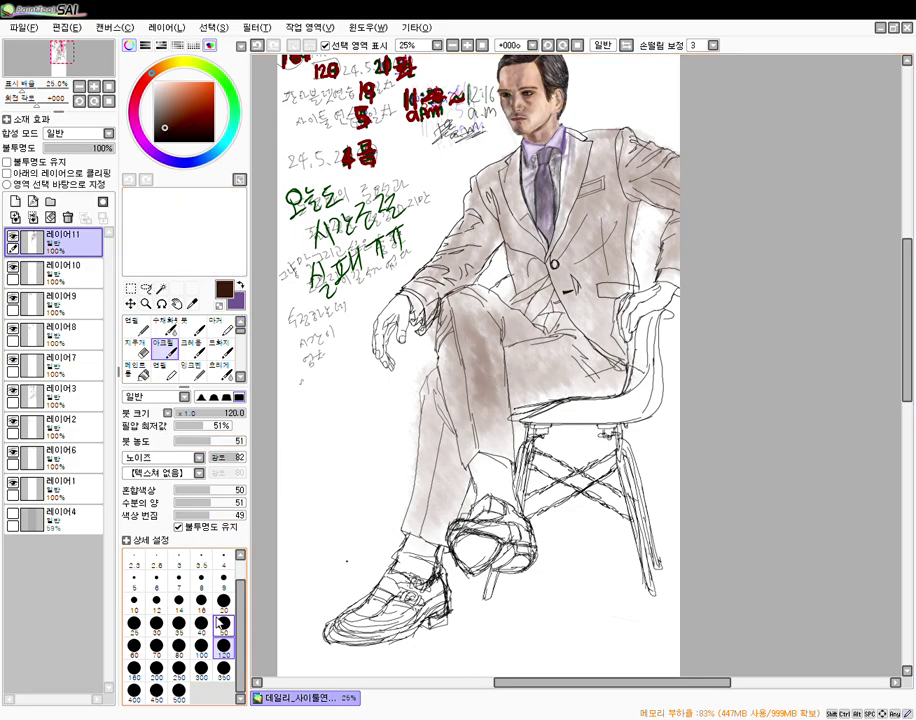
{"action": "left_click", "coordinate": [178, 648]}
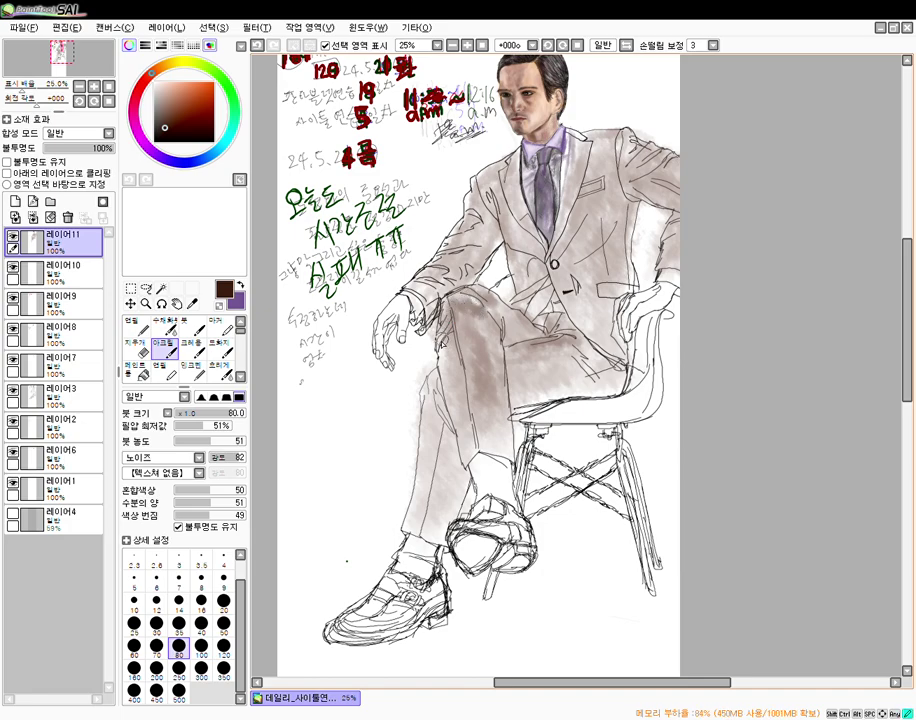
{"action": "mouse_move", "coordinate": [455, 348]}
{"action": "left_mouse_down"}
{"action": "mouse_move", "coordinate": [460, 407]}
{"action": "mouse_move", "coordinate": [458, 360]}
{"action": "mouse_move", "coordinate": [474, 434]}
{"action": "mouse_move", "coordinate": [463, 391]}
{"action": "mouse_move", "coordinate": [458, 465]}
{"action": "mouse_move", "coordinate": [435, 439]}
{"action": "mouse_move", "coordinate": [449, 404]}
{"action": "mouse_move", "coordinate": [433, 454]}
{"action": "mouse_move", "coordinate": [438, 410]}
{"action": "mouse_move", "coordinate": [433, 445]}
{"action": "mouse_move", "coordinate": [440, 405]}
{"action": "left_mouse_up"}
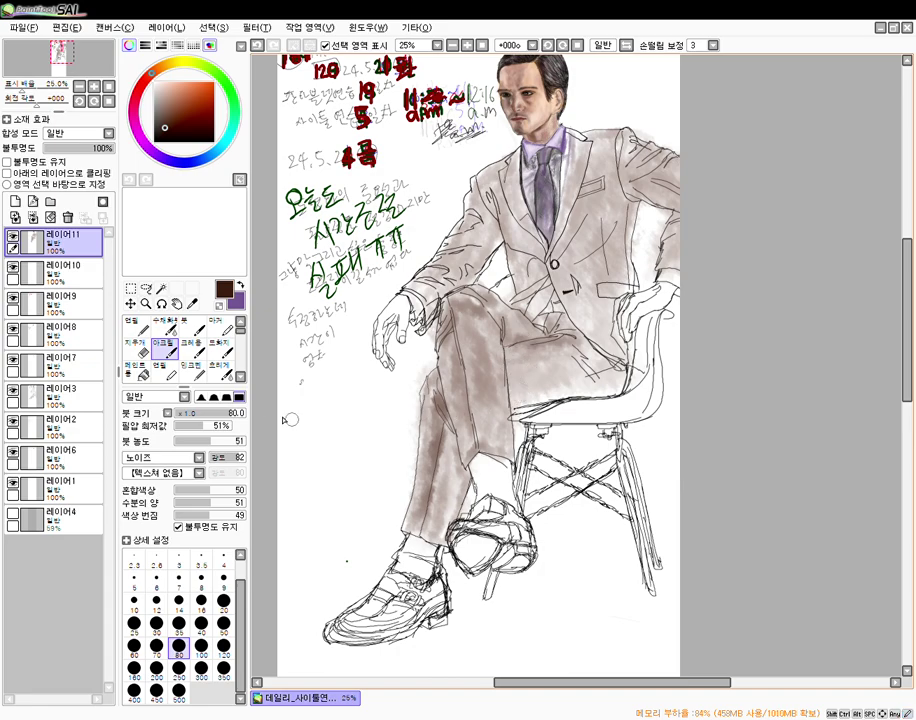
- Paint thin dark fold lines on the trousers with the brush at size 12 and density 95
{"action": "left_click", "coordinate": [179, 413]}
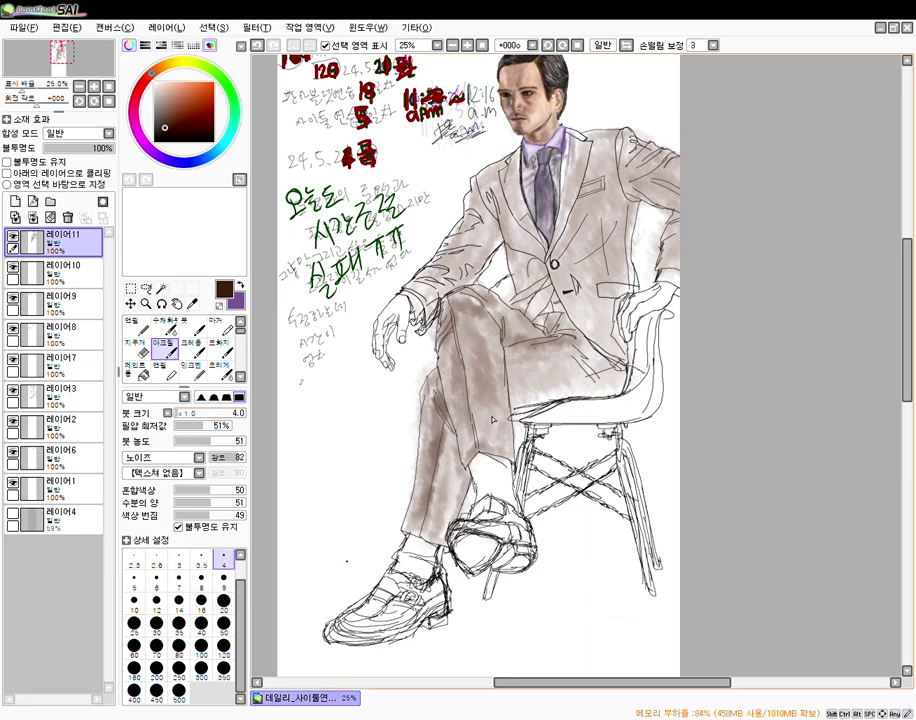
{"action": "left_click", "coordinate": [241, 441]}
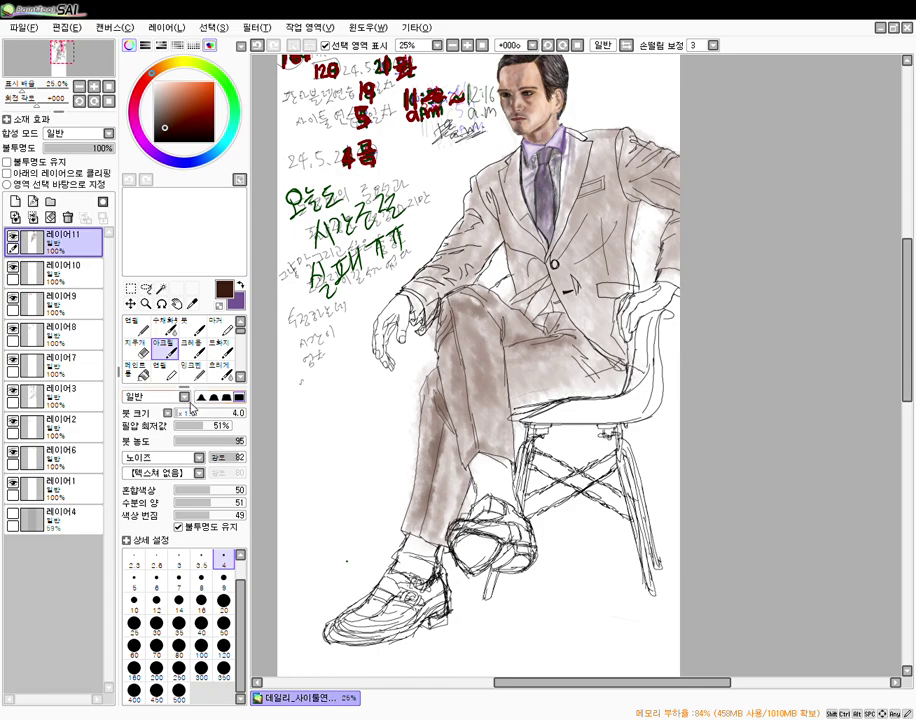
{"action": "left_click_drag", "start_coordinate": [181, 412], "coordinate": [184, 412]}
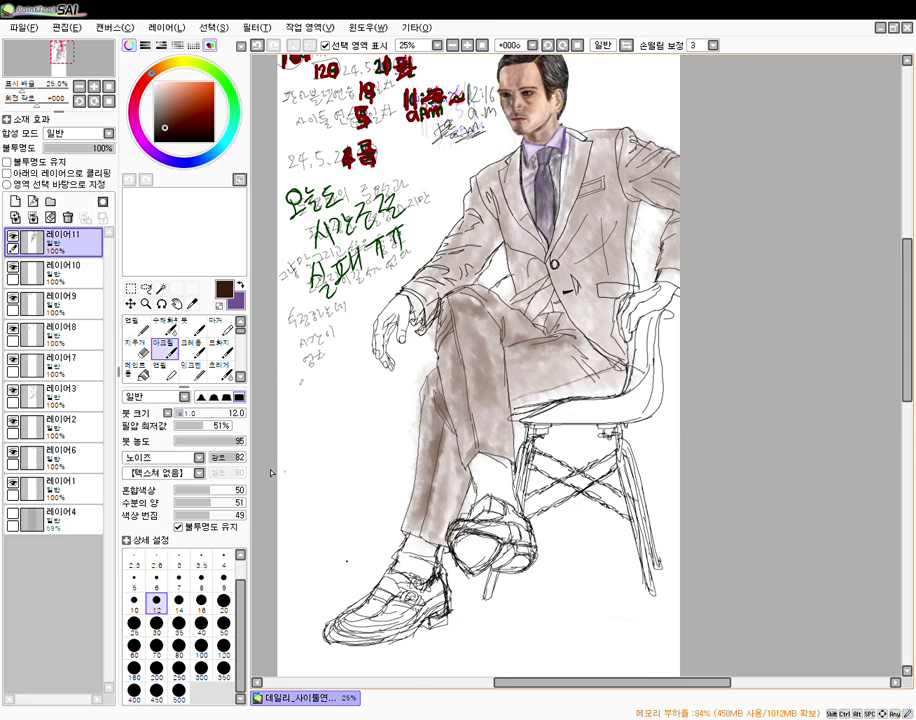
- Soften the trouser shading using brush size 73, density 47, colour blending 75, water amount 75 and colour spread 81
{"action": "left_click", "coordinate": [194, 413]}
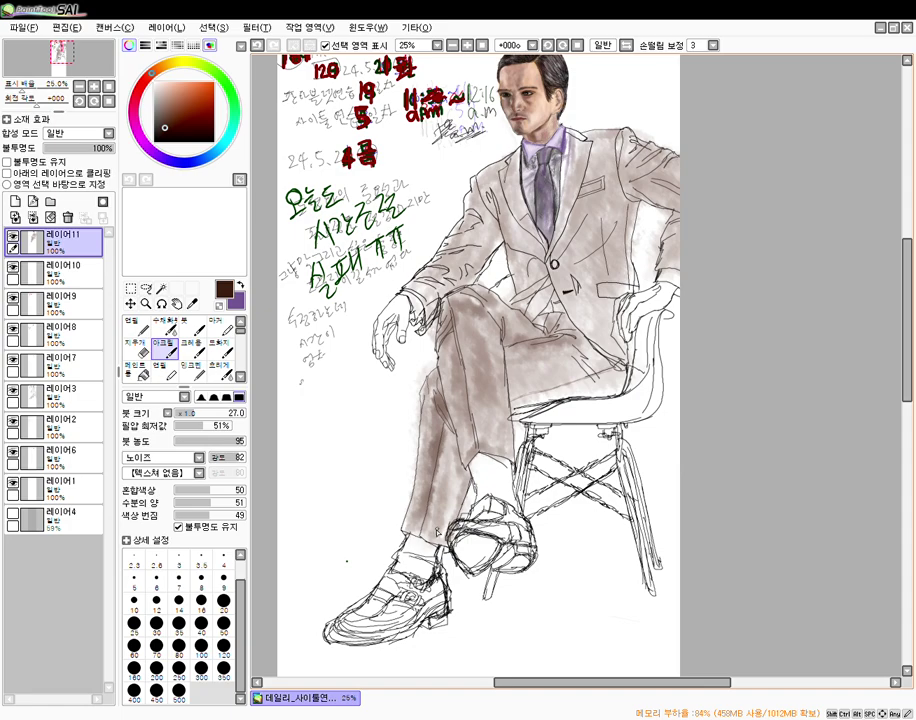
{"action": "left_click", "coordinate": [225, 413]}
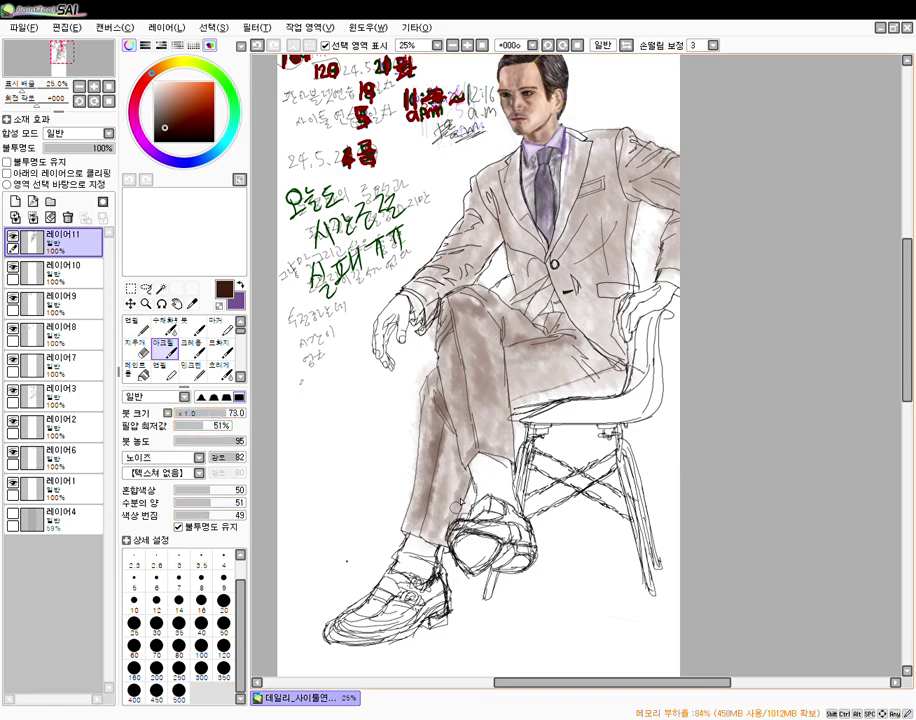
{"action": "left_click", "coordinate": [208, 441]}
{"action": "left_click", "coordinate": [227, 490]}
{"action": "left_click", "coordinate": [227, 503]}
{"action": "left_click", "coordinate": [231, 515]}
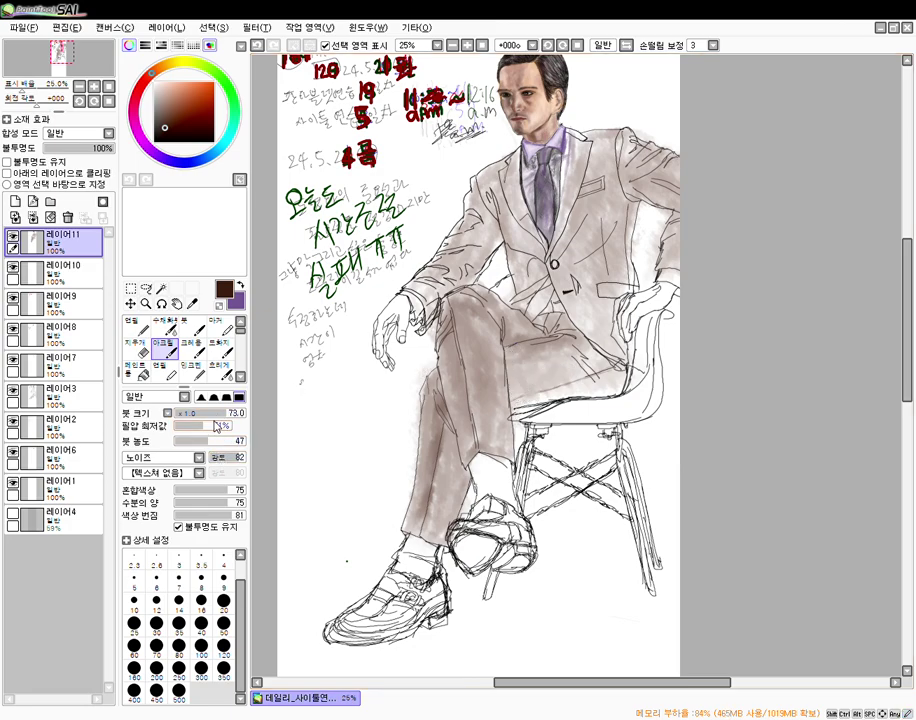
- Set the Acrylic brush to size 36 and density 67, and choose a near-black brown
{"action": "left_click", "coordinate": [223, 441]}
{"action": "left_click", "coordinate": [204, 412]}
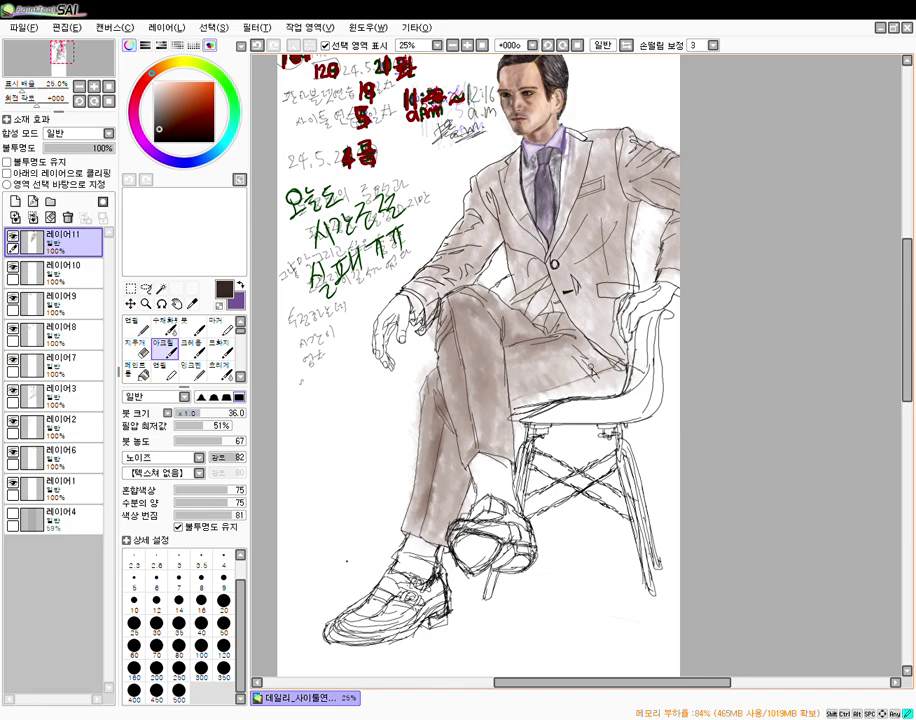
{"action": "left_click", "coordinate": [158, 141]}
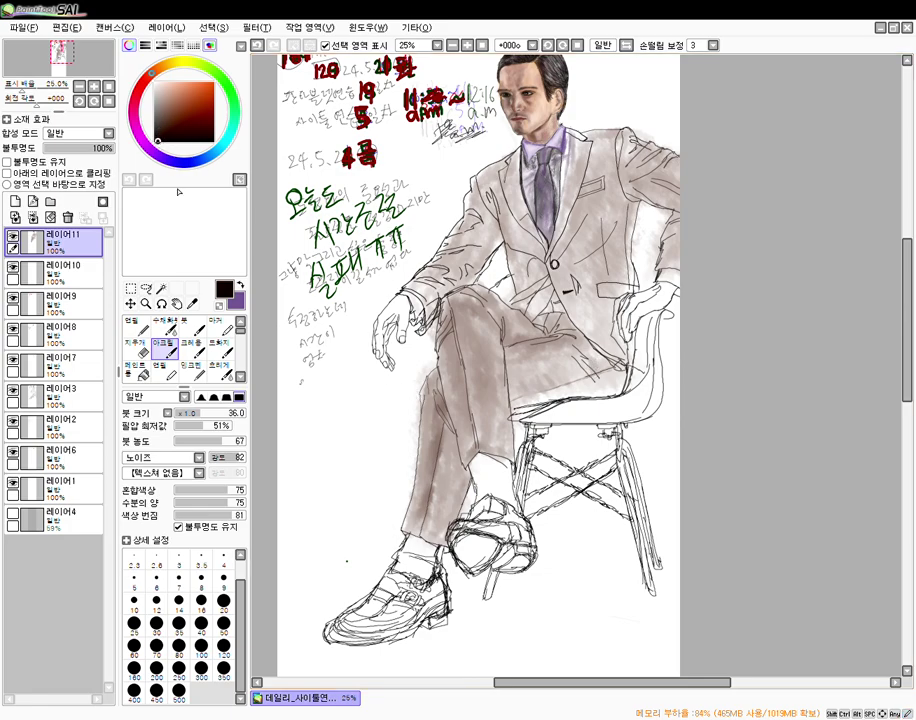
- Set the brush density to 78, colour blending to 33, water amount to 19 and colour spread to 41
{"action": "left_click", "coordinate": [233, 444]}
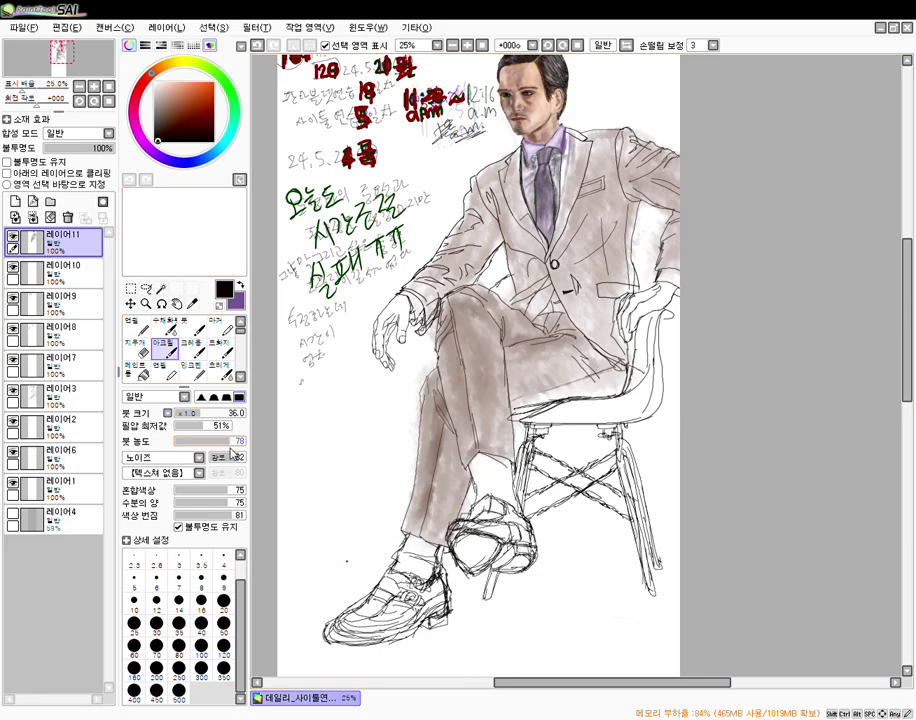
{"action": "left_click", "coordinate": [198, 491]}
{"action": "left_click", "coordinate": [190, 503]}
{"action": "left_click", "coordinate": [202, 515]}
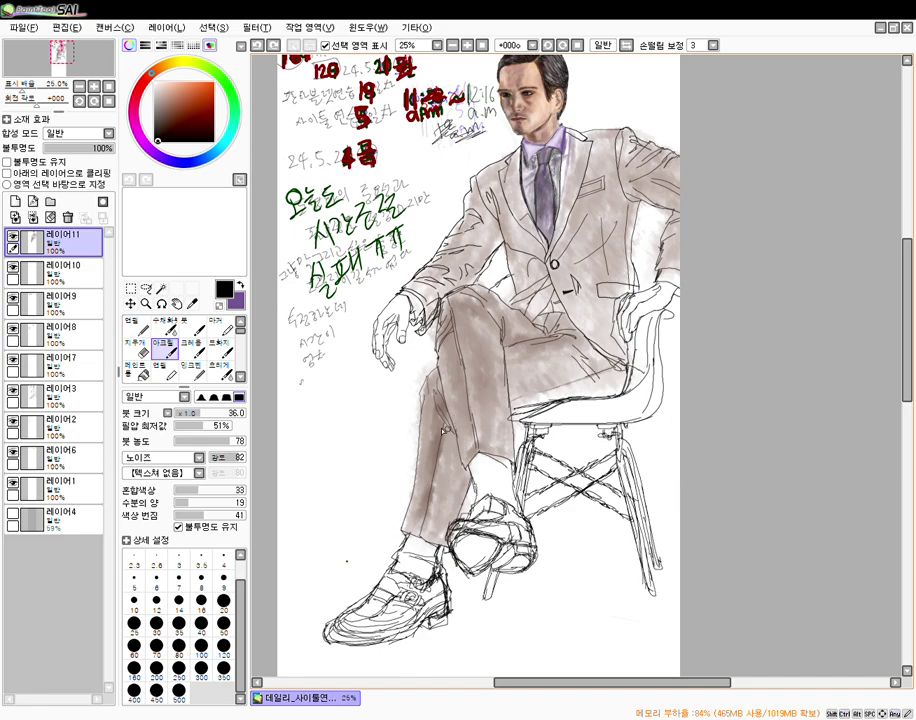
- Shade the thigh's underside along the seat with density 42, colour blending 68, water amount 48 and colour spread 81
{"action": "left_click", "coordinate": [204, 442]}
{"action": "left_click_drag", "start_coordinate": [199, 503], "coordinate": [209, 502]}
{"action": "left_click_drag", "start_coordinate": [209, 491], "coordinate": [222, 490]}
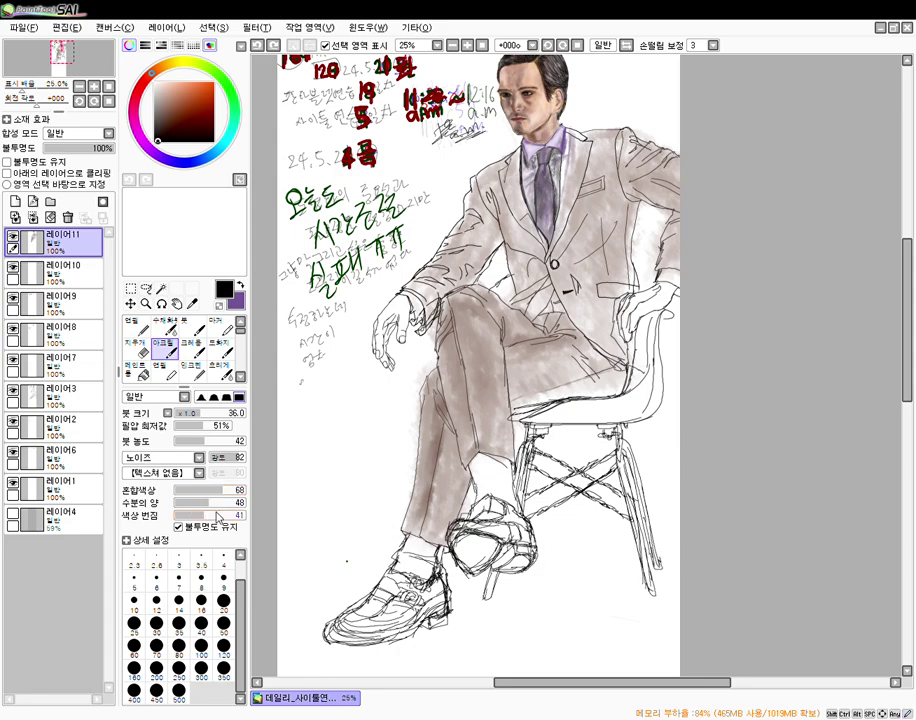
{"action": "left_click", "coordinate": [235, 515]}
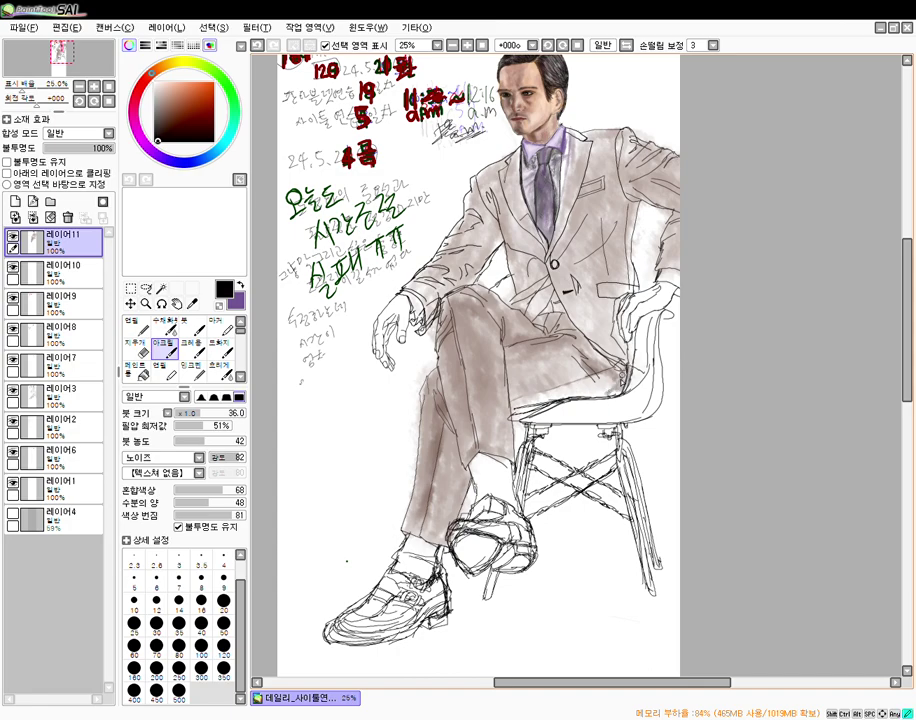
{"action": "mouse_move", "coordinate": [577, 399]}
{"action": "left_mouse_down"}
{"action": "mouse_move", "coordinate": [532, 403]}
{"action": "mouse_move", "coordinate": [604, 393]}
{"action": "left_mouse_up"}
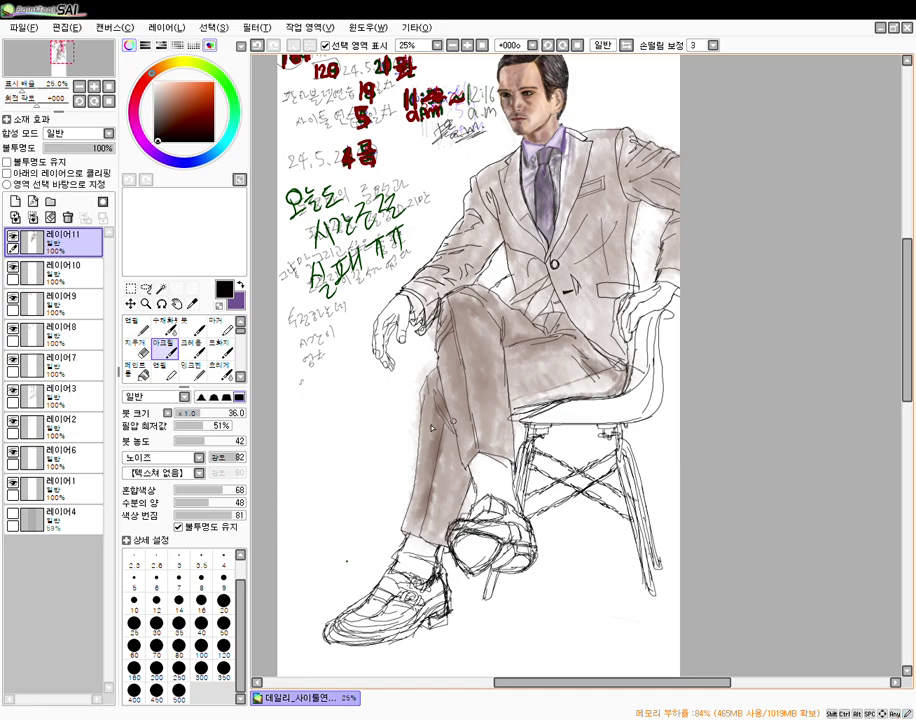
- Deepen the shading on the suit jacket with the brush at size 59 and density 29
{"action": "left_click", "coordinate": [215, 414]}
{"action": "left_click_drag", "start_coordinate": [198, 441], "coordinate": [189, 441]}
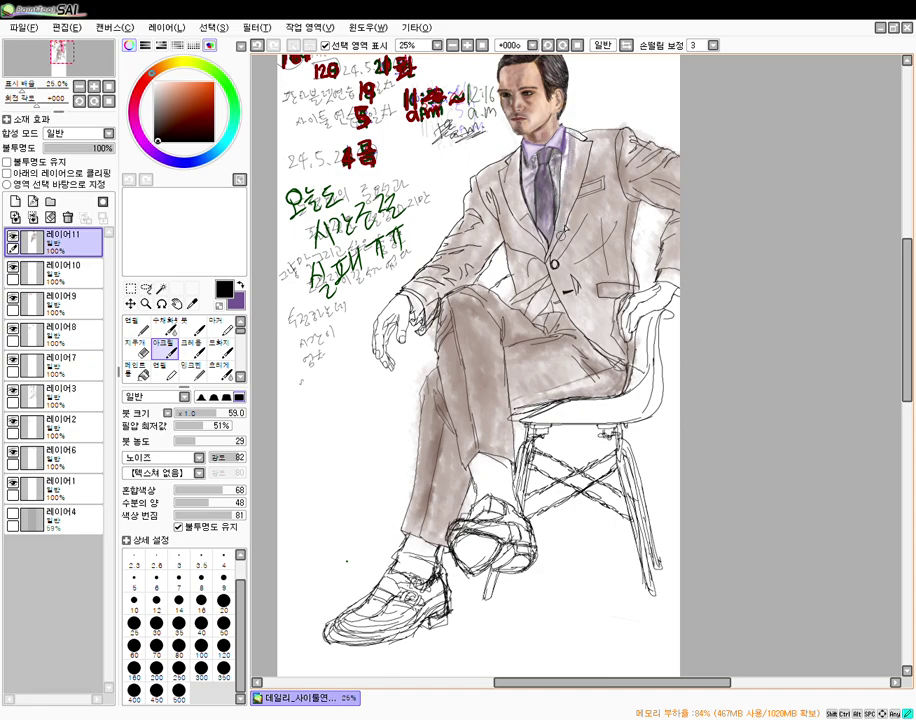
- Switch to the Crayon brush for the shirt area, with size 4 and density 100
{"action": "key", "text": "n"}
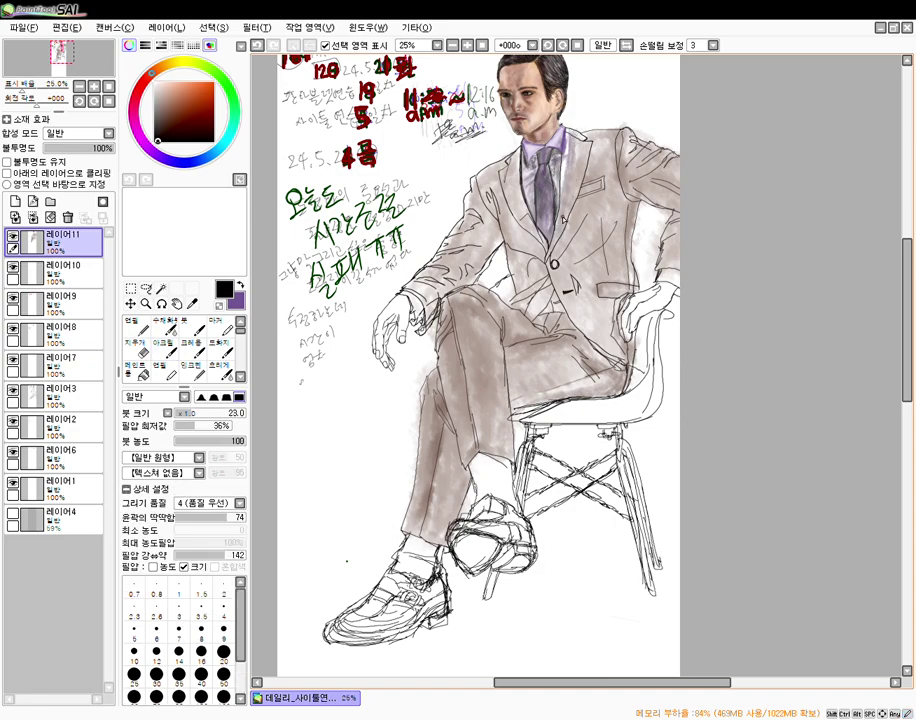
{"action": "scroll", "coordinate": [563, 213], "scroll_direction": "up", "scroll_amount": 2}
{"action": "mouse_move", "coordinate": [563, 185]}
{"action": "left_mouse_down"}
{"action": "mouse_move", "coordinate": [536, 292]}
{"action": "mouse_move", "coordinate": [497, 387]}
{"action": "left_mouse_up"}
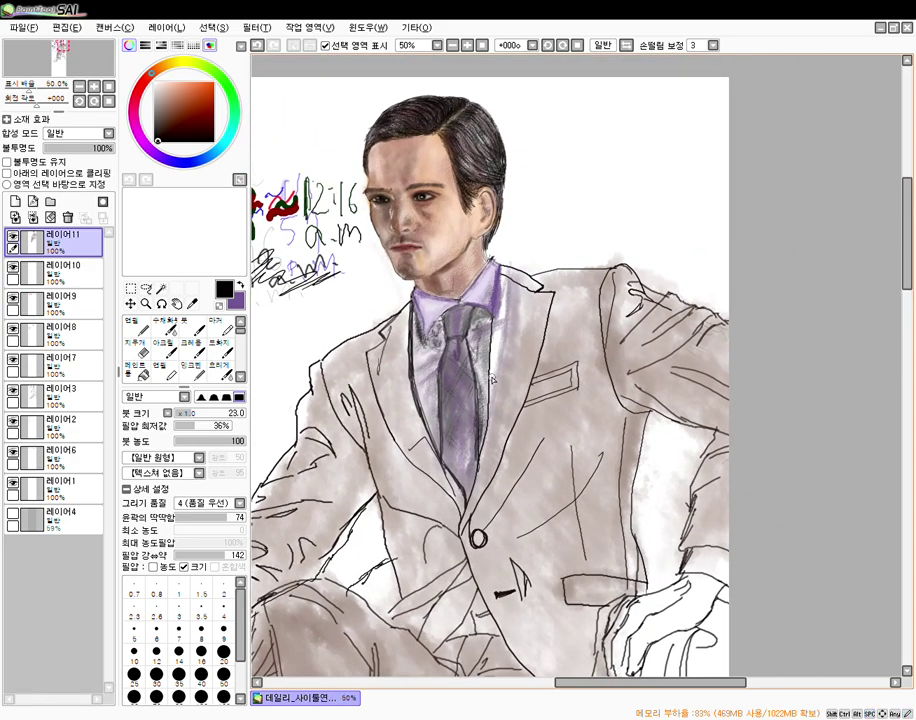
{"action": "left_click", "coordinate": [165, 348]}
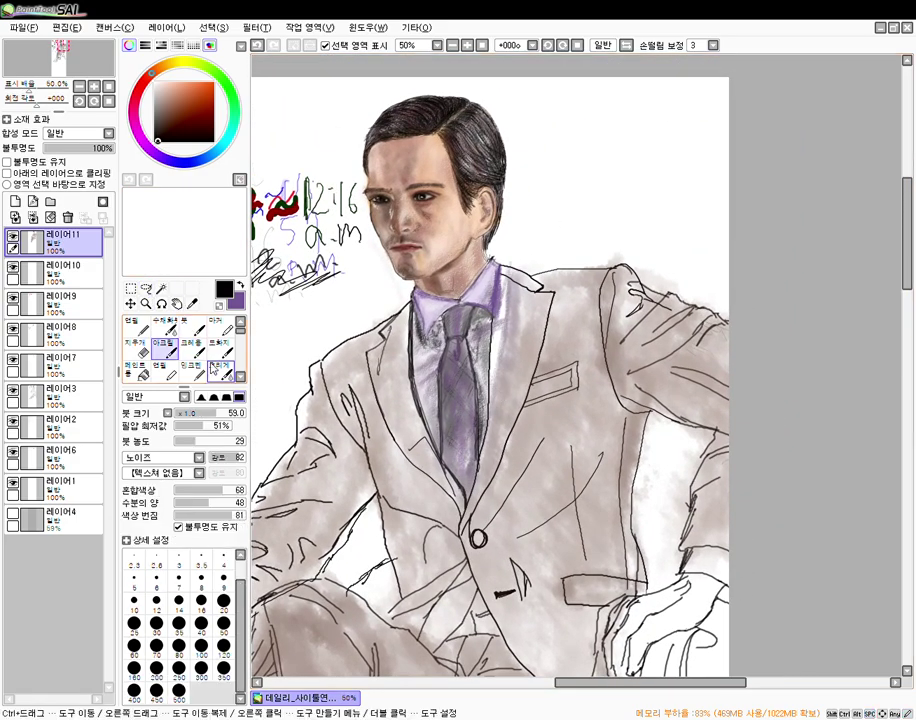
{"action": "left_click", "coordinate": [193, 350]}
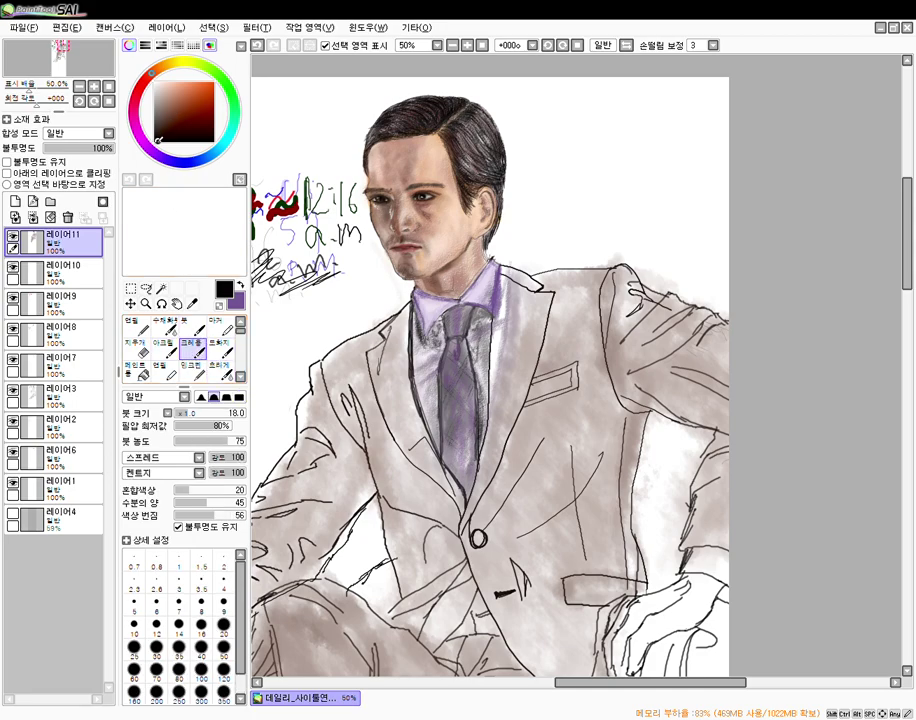
{"action": "left_click", "coordinate": [181, 418]}
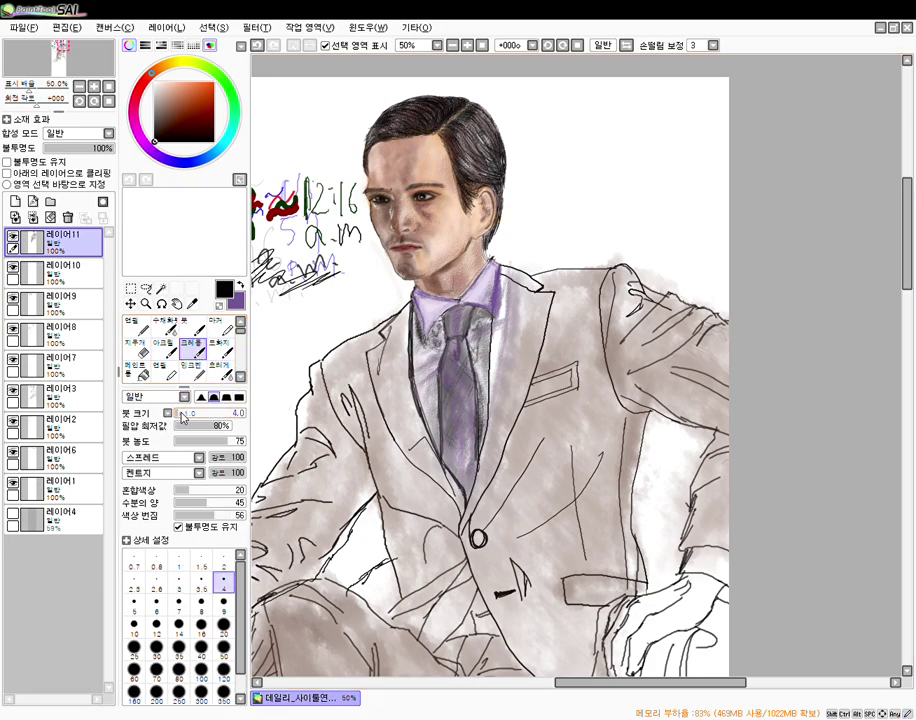
{"action": "left_click_drag", "start_coordinate": [233, 441], "coordinate": [248, 437]}
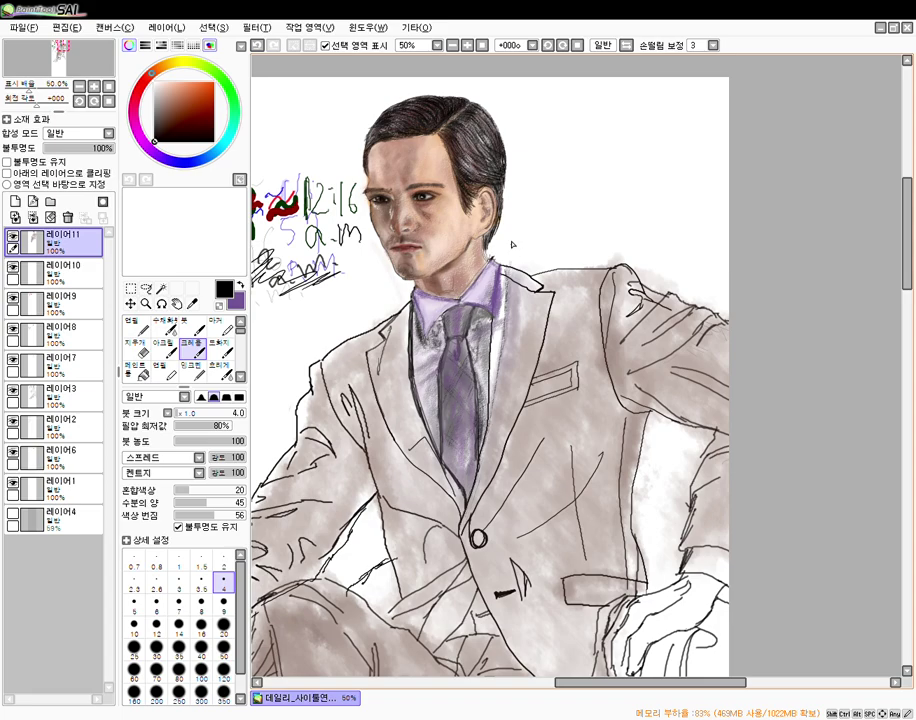
- Paint the shirt edge beside the tie in purple sampled from the collar, using size 47, minimum pressure 43% and density 100
{"action": "left_click", "coordinate": [493, 308], "text": "alt"}
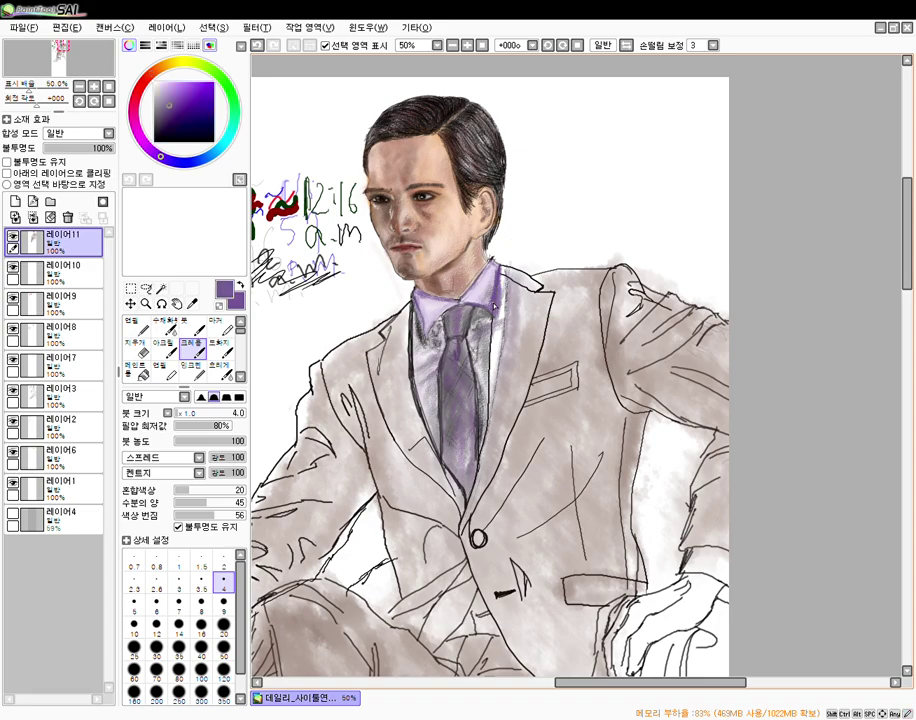
{"action": "left_click_drag", "start_coordinate": [187, 414], "coordinate": [204, 415]}
{"action": "left_click", "coordinate": [223, 442]}
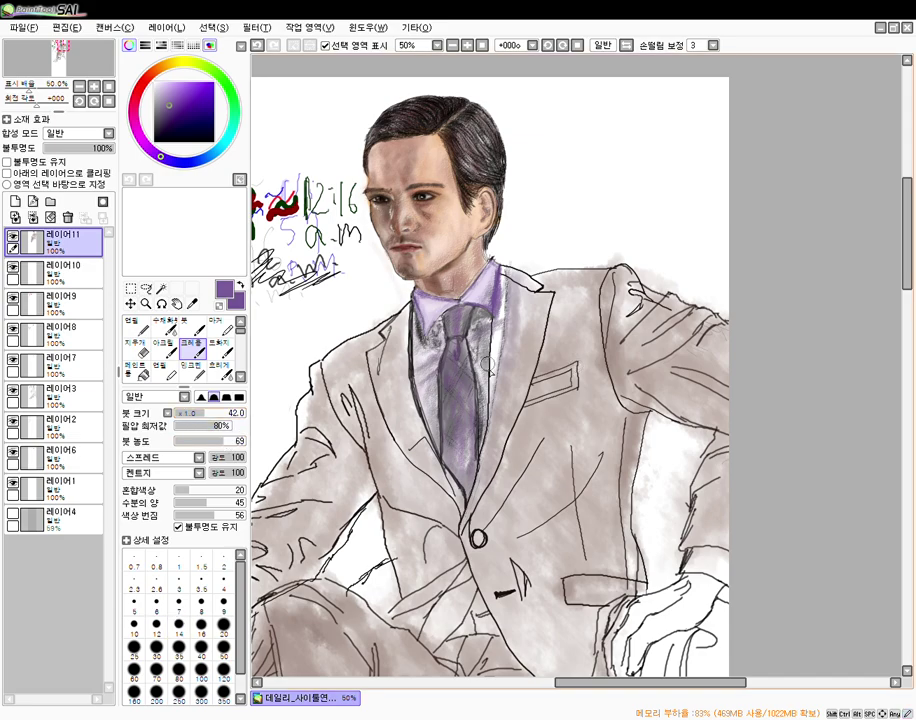
{"action": "left_click", "coordinate": [193, 414]}
{"action": "left_click", "coordinate": [200, 441]}
{"action": "left_click", "coordinate": [196, 412]}
{"action": "left_click_drag", "start_coordinate": [196, 412], "coordinate": [207, 413]}
{"action": "left_click_drag", "start_coordinate": [210, 427], "coordinate": [199, 428]}
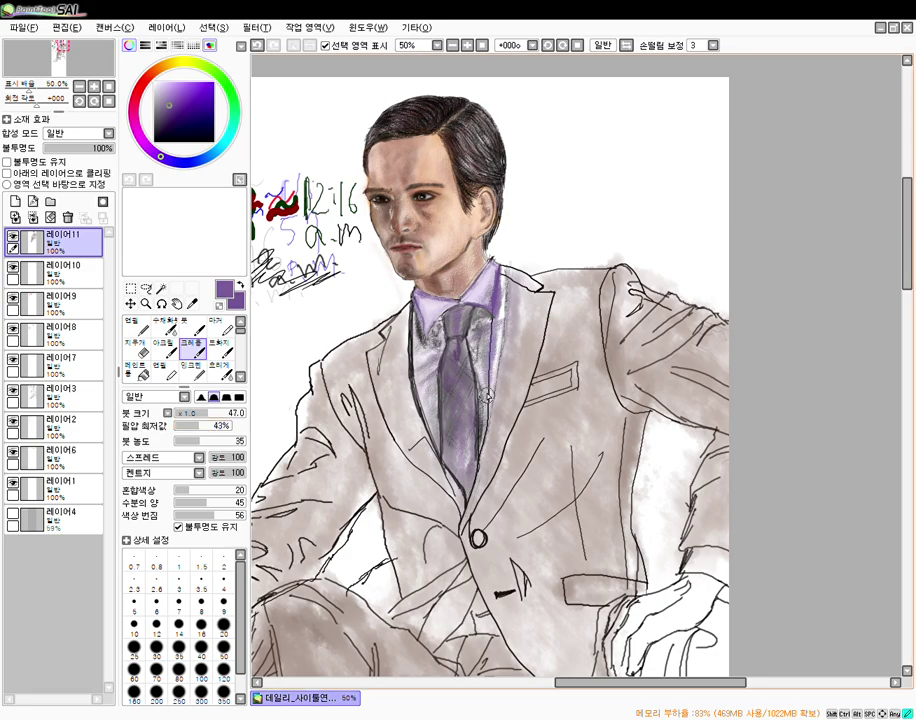
{"action": "left_click_drag", "start_coordinate": [231, 440], "coordinate": [246, 440]}
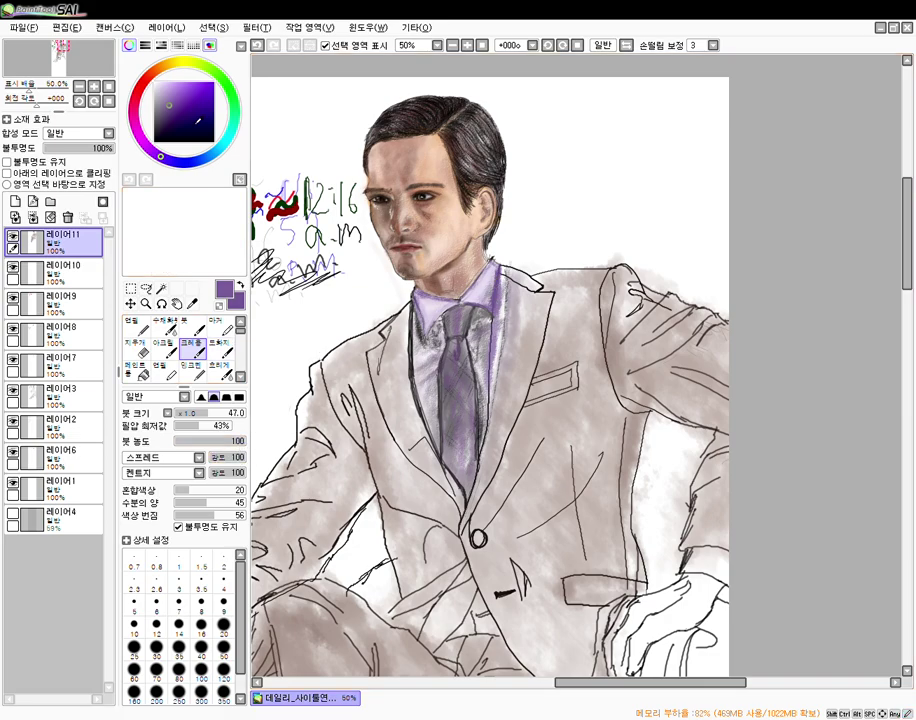
- Choose a lighter purple and fill in the shirt around the tie and collar with the Crayon brush
{"action": "left_click", "coordinate": [164, 94]}
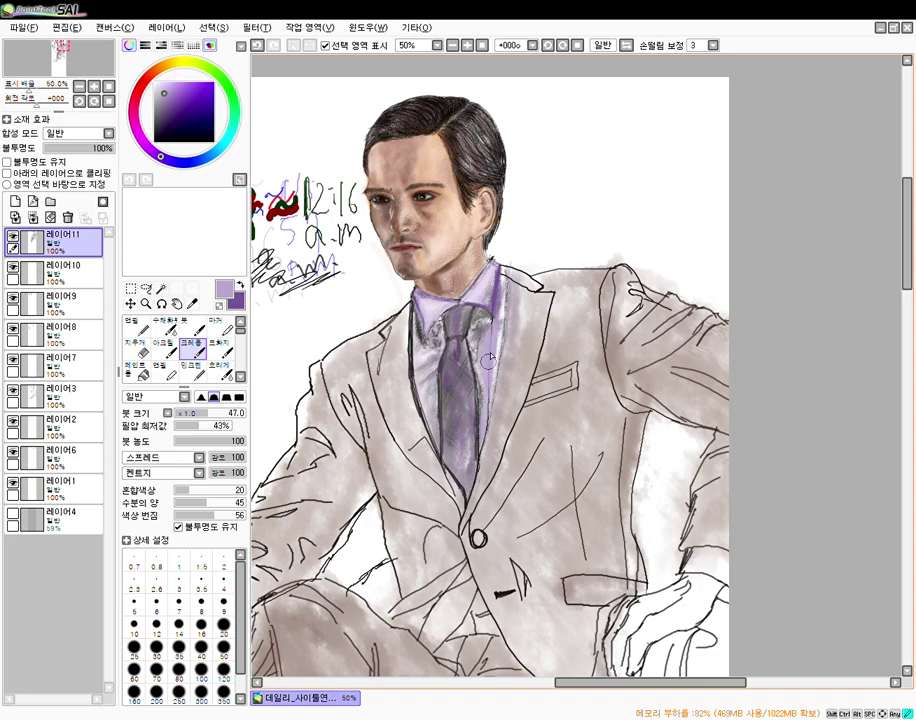
{"action": "key", "text": "e"}
{"action": "left_click", "coordinate": [188, 345]}
{"action": "mouse_move", "coordinate": [496, 330]}
{"action": "left_mouse_down"}
{"action": "mouse_move", "coordinate": [504, 307]}
{"action": "mouse_move", "coordinate": [501, 325]}
{"action": "left_mouse_up"}
{"action": "left_click_drag", "start_coordinate": [503, 278], "coordinate": [488, 413]}
{"action": "left_click_drag", "start_coordinate": [491, 352], "coordinate": [485, 429]}
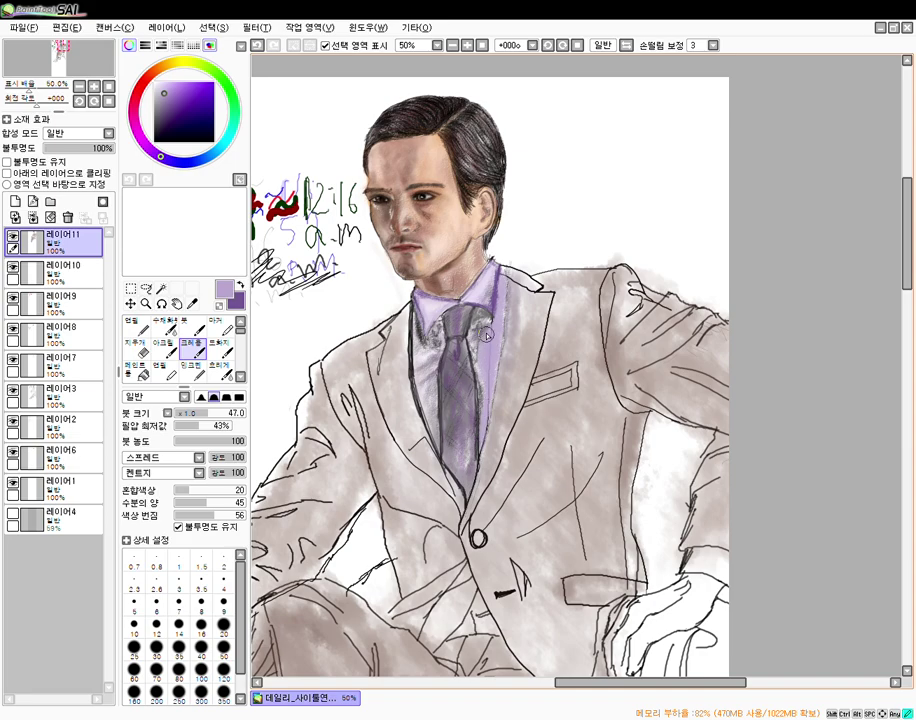
{"action": "mouse_move", "coordinate": [490, 333]}
{"action": "left_mouse_down"}
{"action": "mouse_move", "coordinate": [484, 318]}
{"action": "mouse_move", "coordinate": [486, 362]}
{"action": "left_mouse_up"}
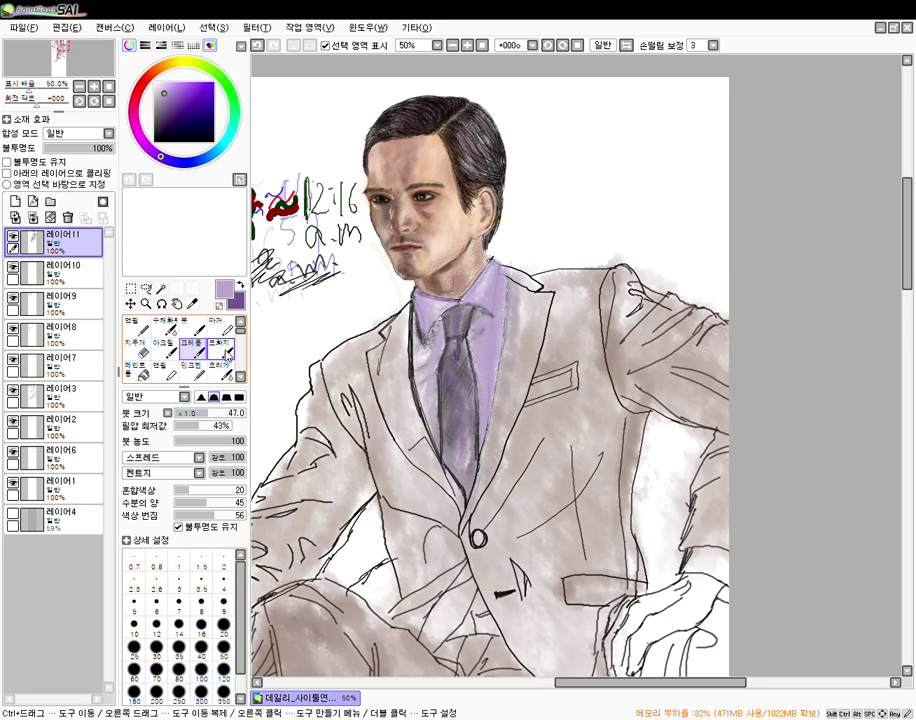
- Swap to the darker purple and shade the shirt with the Crayon brush at size 36, minimum pressure 31% and density 44
{"action": "left_click", "coordinate": [240, 285]}
{"action": "left_click_drag", "start_coordinate": [197, 418], "coordinate": [179, 418]}
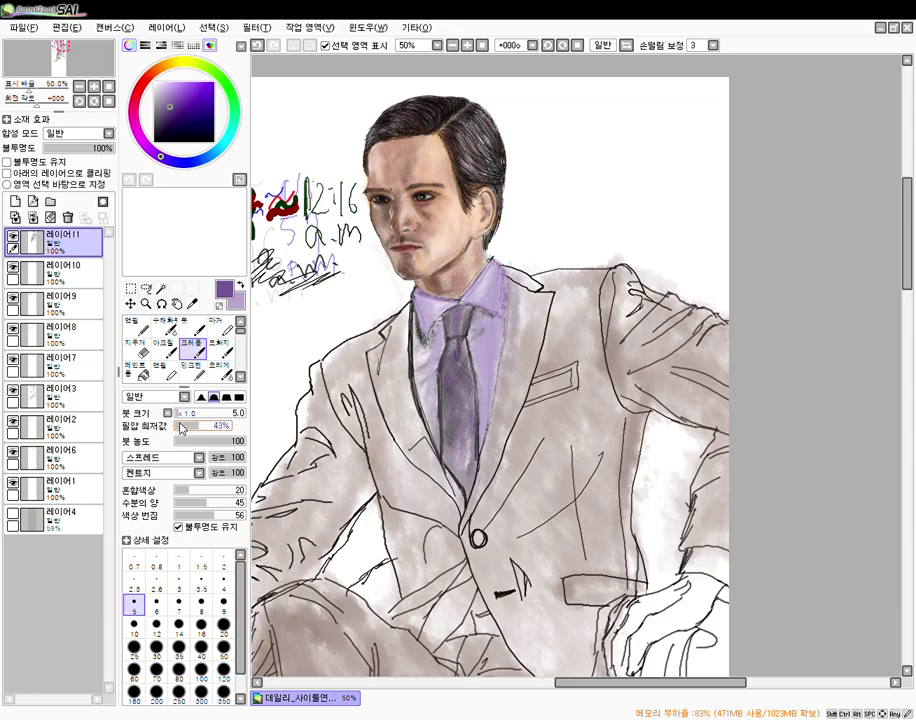
{"action": "left_click", "coordinate": [191, 413]}
{"action": "left_click", "coordinate": [193, 426]}
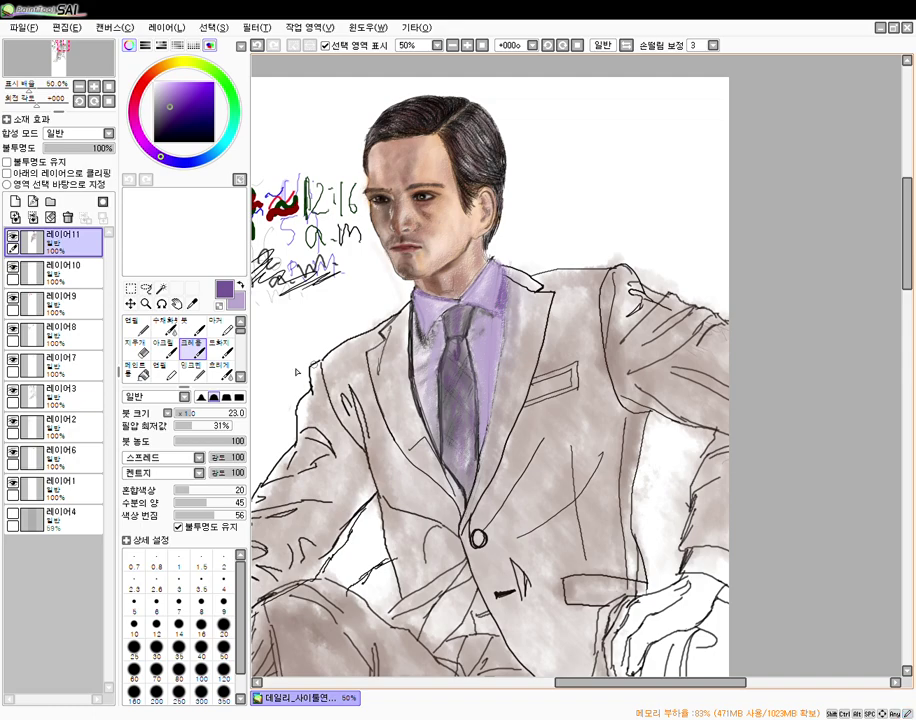
{"action": "left_click_drag", "start_coordinate": [188, 413], "coordinate": [198, 413]}
{"action": "left_click", "coordinate": [210, 441]}
{"action": "left_click", "coordinate": [205, 441]}
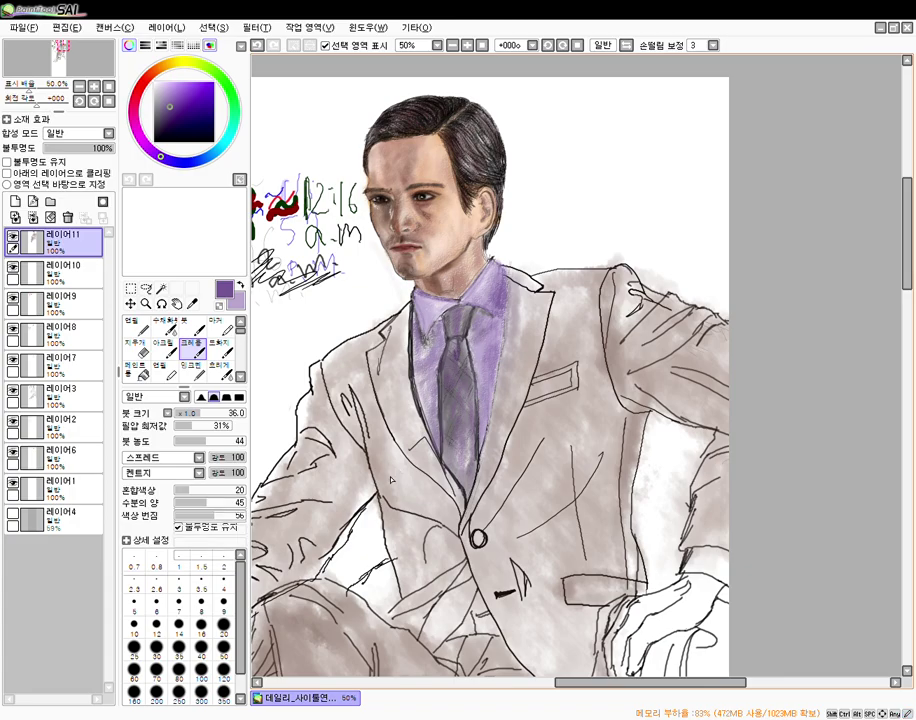
- Choose a pale lilac and soften the shirt and collar with the Crayon brush at size 36 and density 20
{"action": "key", "text": "e"}
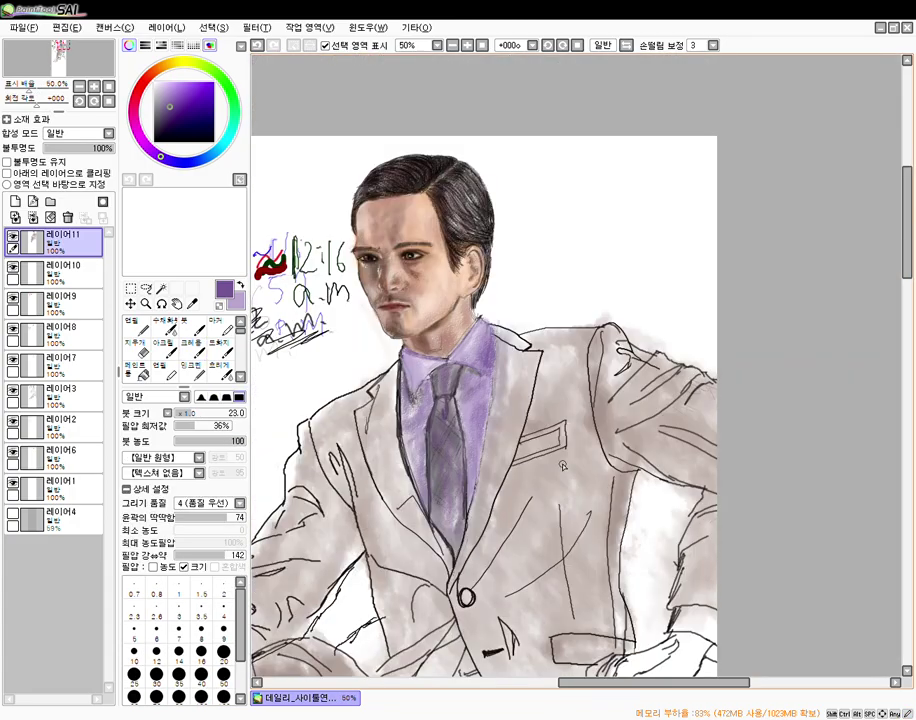
{"action": "scroll", "coordinate": [587, 370], "scroll_direction": "down", "scroll_amount": 2}
{"action": "left_click_drag", "start_coordinate": [546, 505], "coordinate": [548, 322]}
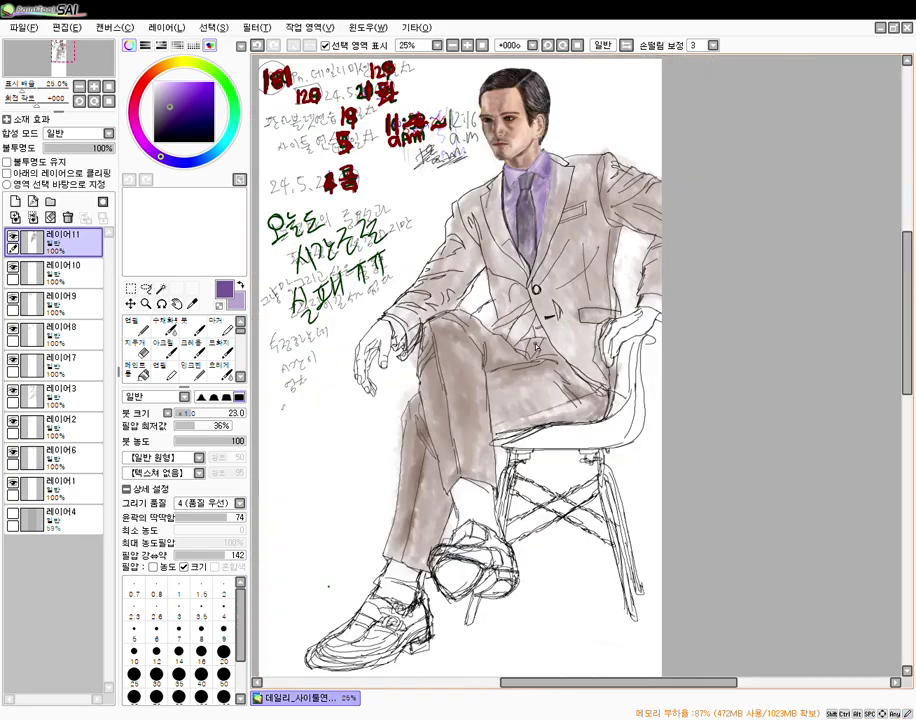
{"action": "scroll", "coordinate": [545, 340], "scroll_direction": "up", "scroll_amount": 3}
{"action": "left_click_drag", "start_coordinate": [557, 217], "coordinate": [495, 588]}
{"action": "left_click_drag", "start_coordinate": [168, 103], "coordinate": [162, 89]}
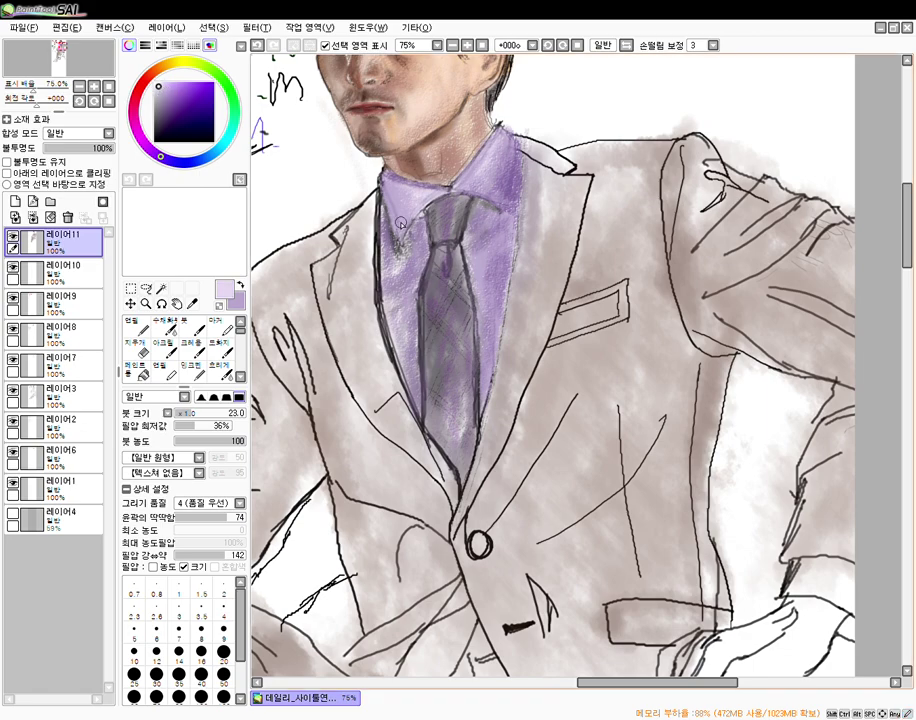
{"action": "key", "text": "e"}
{"action": "key", "text": "e"}
{"action": "key", "text": "e"}
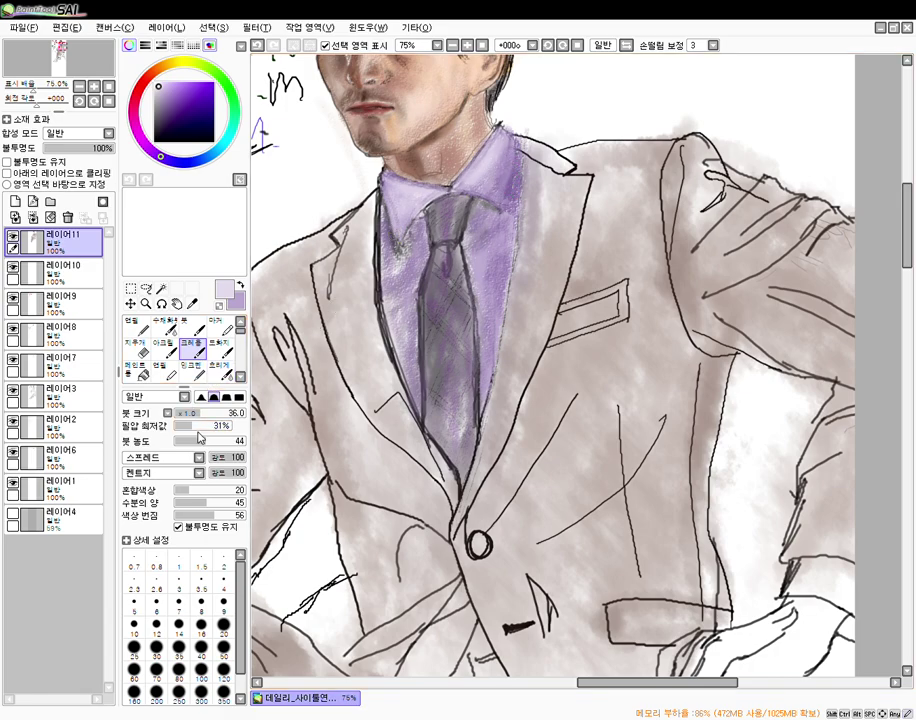
{"action": "left_click_drag", "start_coordinate": [195, 441], "coordinate": [189, 441]}
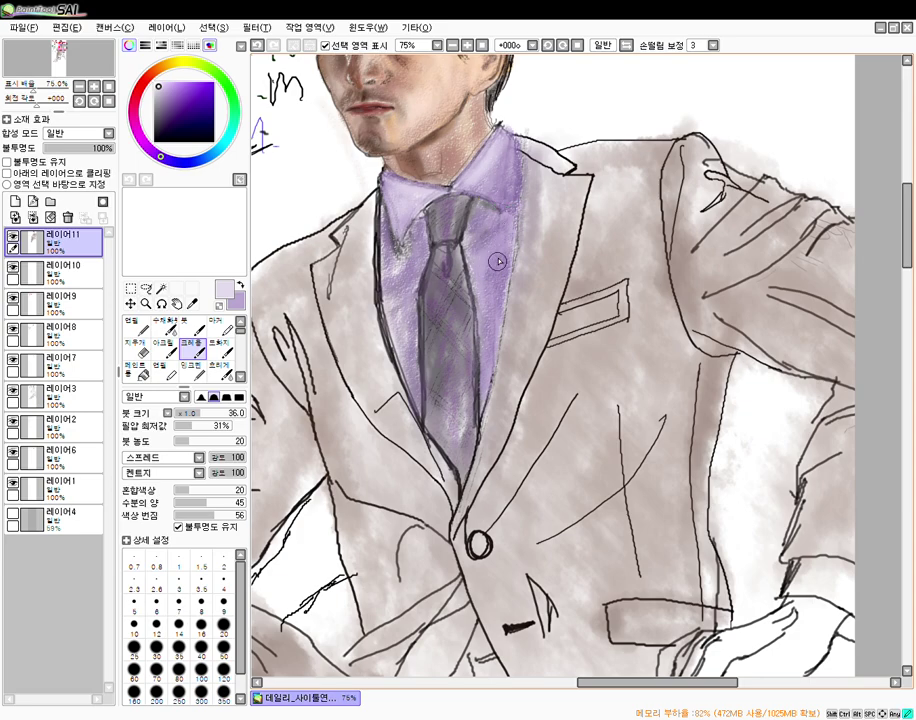
- Sample the grey-purple from the tie knot and lightly shade the shirt beside the tie
{"action": "left_click", "coordinate": [459, 228], "text": "alt"}
{"action": "right_click", "coordinate": [461, 235]}
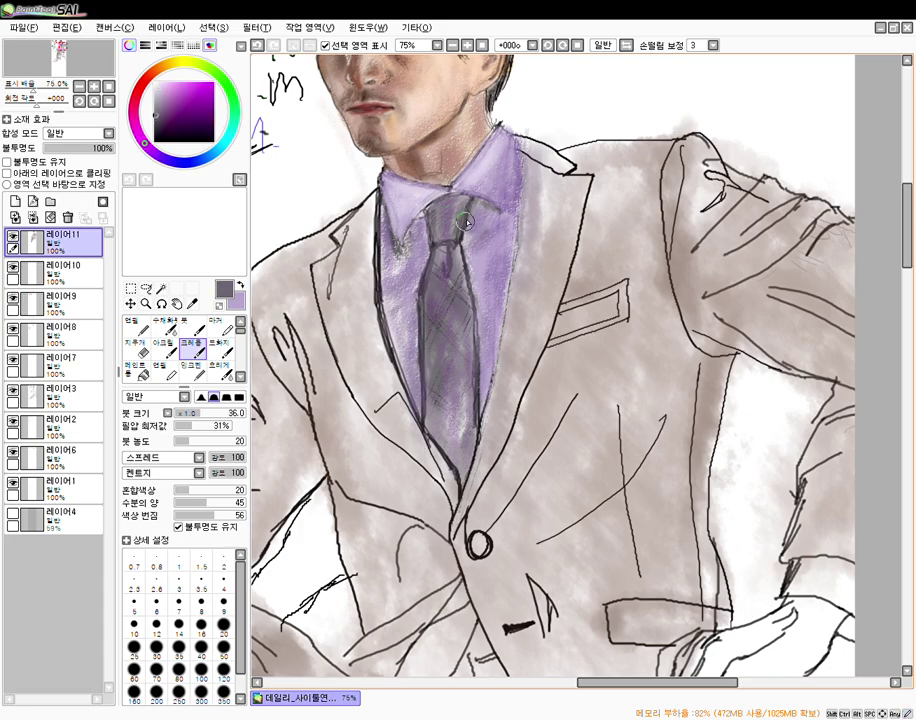
{"action": "mouse_move", "coordinate": [505, 287]}
{"action": "left_mouse_down"}
{"action": "mouse_move", "coordinate": [499, 297]}
{"action": "mouse_move", "coordinate": [508, 266]}
{"action": "left_mouse_up"}
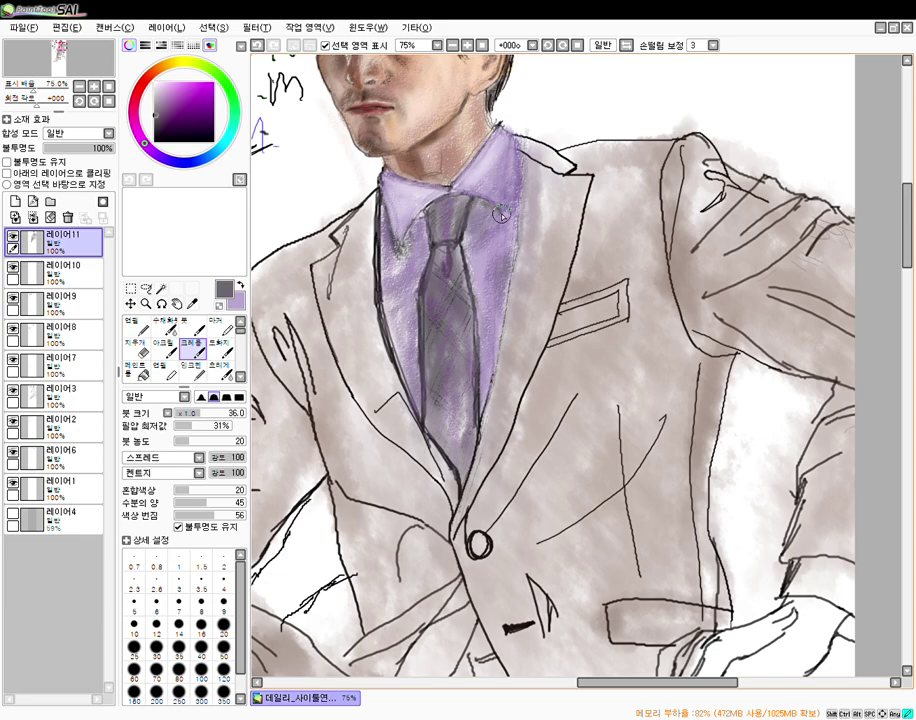
- Paint the tie from knot to tip in the sampled grey-purple, building up to brush size 32 and density 64
{"action": "left_click", "coordinate": [197, 443]}
{"action": "left_click_drag", "start_coordinate": [197, 443], "coordinate": [207, 442]}
{"action": "left_click", "coordinate": [195, 414]}
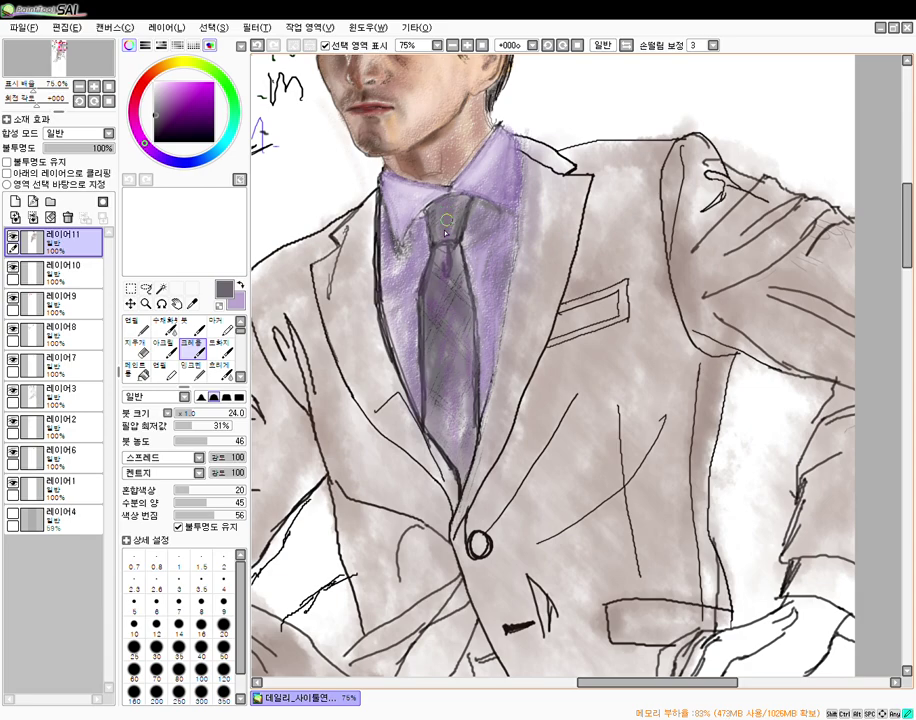
{"action": "mouse_move", "coordinate": [208, 440]}
{"action": "left_mouse_down"}
{"action": "mouse_move", "coordinate": [220, 440]}
{"action": "mouse_move", "coordinate": [197, 419]}
{"action": "left_mouse_up"}
{"action": "mouse_move", "coordinate": [440, 263]}
{"action": "left_mouse_down"}
{"action": "mouse_move", "coordinate": [434, 306]}
{"action": "mouse_move", "coordinate": [449, 275]}
{"action": "mouse_move", "coordinate": [446, 356]}
{"action": "left_mouse_up"}
{"action": "mouse_move", "coordinate": [448, 338]}
{"action": "left_mouse_down"}
{"action": "mouse_move", "coordinate": [446, 412]}
{"action": "mouse_move", "coordinate": [464, 341]}
{"action": "mouse_move", "coordinate": [452, 427]}
{"action": "mouse_move", "coordinate": [454, 437]}
{"action": "mouse_move", "coordinate": [462, 397]}
{"action": "mouse_move", "coordinate": [457, 459]}
{"action": "left_mouse_up"}
{"action": "left_click_drag", "start_coordinate": [445, 378], "coordinate": [446, 411]}
{"action": "left_click_drag", "start_coordinate": [437, 358], "coordinate": [447, 420]}
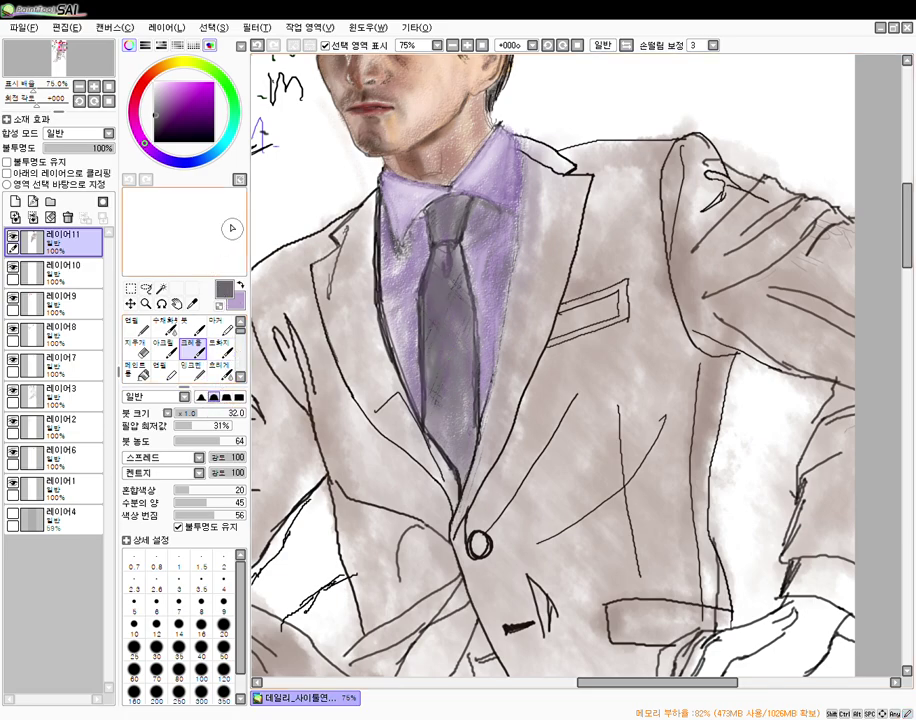
- Choose a dark brown and glaze the tie with the Crayon brush at size 60, density 33 and color blending 6
{"action": "left_click_drag", "start_coordinate": [168, 73], "coordinate": [160, 66]}
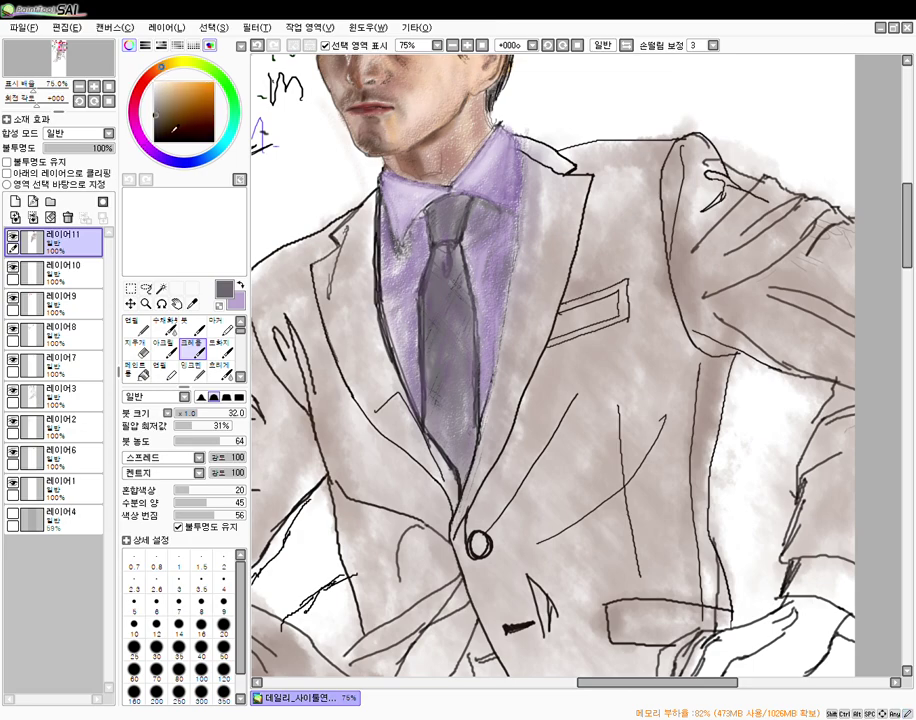
{"action": "left_click", "coordinate": [167, 120]}
{"action": "left_click_drag", "start_coordinate": [213, 448], "coordinate": [239, 453]}
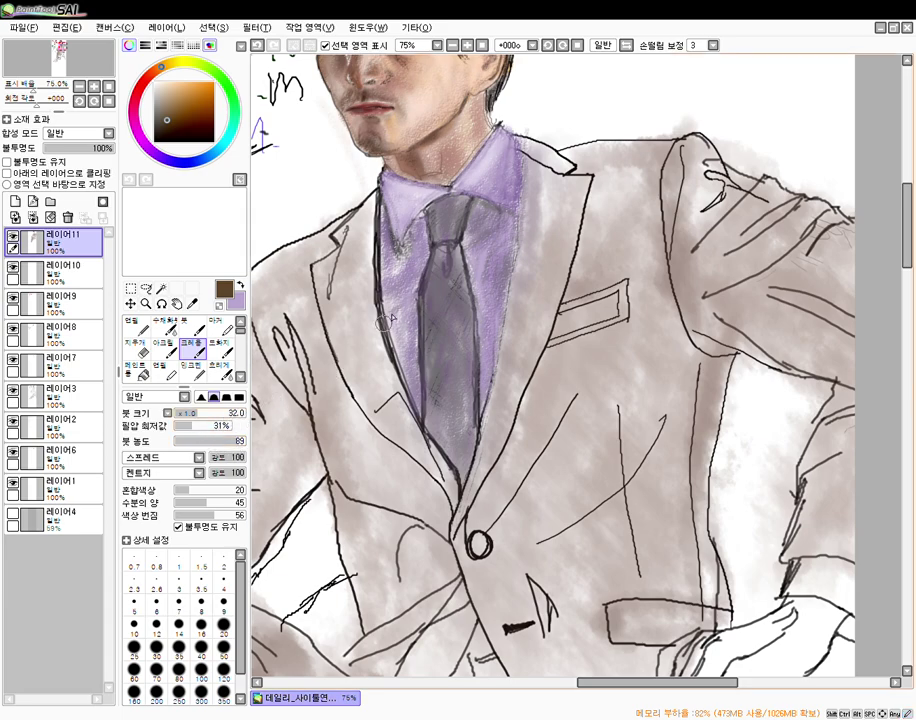
{"action": "left_click", "coordinate": [199, 443]}
{"action": "left_click_drag", "start_coordinate": [200, 416], "coordinate": [216, 417]}
{"action": "left_click_drag", "start_coordinate": [197, 496], "coordinate": [179, 491]}
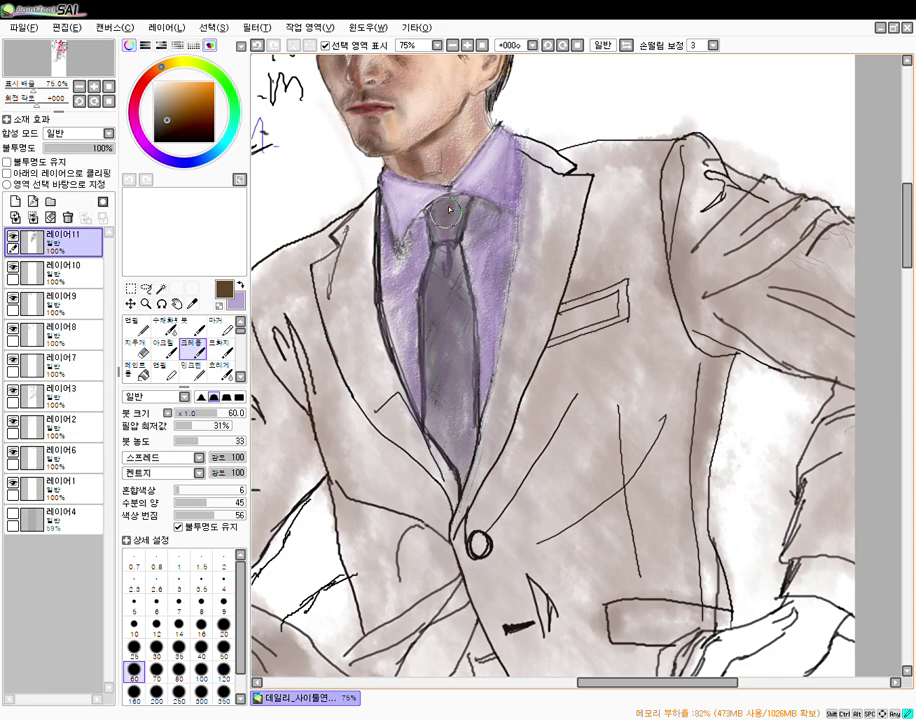
{"action": "mouse_move", "coordinate": [445, 224]}
{"action": "left_mouse_down"}
{"action": "mouse_move", "coordinate": [437, 205]}
{"action": "mouse_move", "coordinate": [445, 252]}
{"action": "left_mouse_up"}
{"action": "mouse_move", "coordinate": [446, 341]}
{"action": "left_mouse_down"}
{"action": "mouse_move", "coordinate": [443, 405]}
{"action": "mouse_move", "coordinate": [438, 334]}
{"action": "mouse_move", "coordinate": [448, 336]}
{"action": "mouse_move", "coordinate": [449, 409]}
{"action": "mouse_move", "coordinate": [453, 286]}
{"action": "mouse_move", "coordinate": [448, 307]}
{"action": "mouse_move", "coordinate": [439, 281]}
{"action": "mouse_move", "coordinate": [446, 263]}
{"action": "mouse_move", "coordinate": [447, 310]}
{"action": "mouse_move", "coordinate": [449, 253]}
{"action": "mouse_move", "coordinate": [450, 368]}
{"action": "mouse_move", "coordinate": [439, 407]}
{"action": "mouse_move", "coordinate": [430, 370]}
{"action": "mouse_move", "coordinate": [430, 442]}
{"action": "mouse_move", "coordinate": [448, 444]}
{"action": "mouse_move", "coordinate": [456, 425]}
{"action": "mouse_move", "coordinate": [439, 335]}
{"action": "mouse_move", "coordinate": [430, 414]}
{"action": "mouse_move", "coordinate": [435, 427]}
{"action": "mouse_move", "coordinate": [442, 363]}
{"action": "mouse_move", "coordinate": [462, 451]}
{"action": "mouse_move", "coordinate": [473, 355]}
{"action": "mouse_move", "coordinate": [462, 316]}
{"action": "mouse_move", "coordinate": [466, 272]}
{"action": "mouse_move", "coordinate": [476, 409]}
{"action": "mouse_move", "coordinate": [456, 271]}
{"action": "mouse_move", "coordinate": [461, 448]}
{"action": "left_mouse_up"}
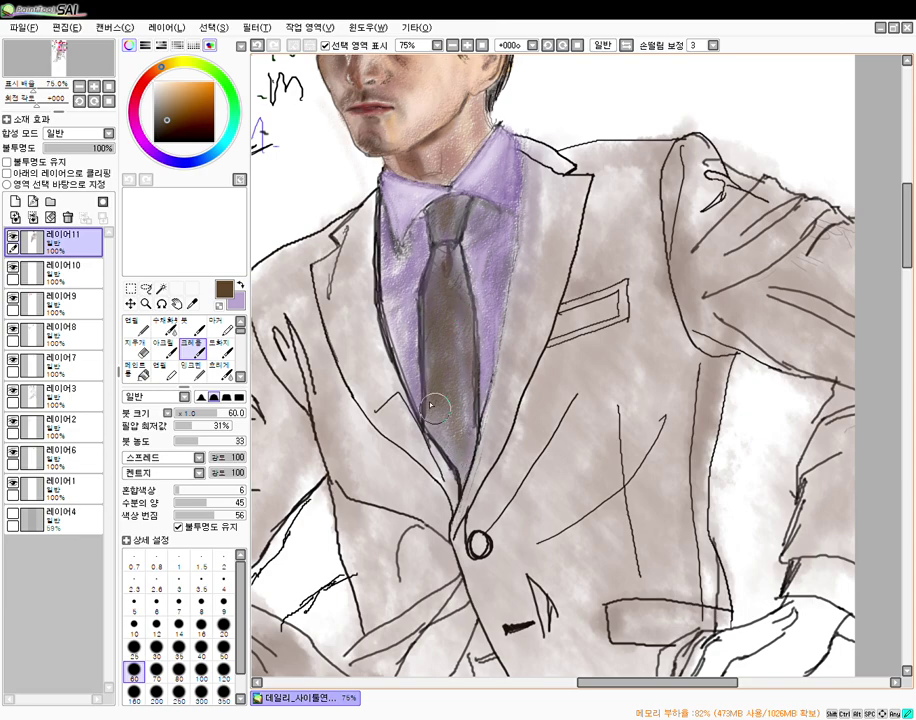
- Choose black and shade the shirt beside the tie, working from brush size 26 at density 33 to size 5 at density 78
{"action": "left_click", "coordinate": [153, 141]}
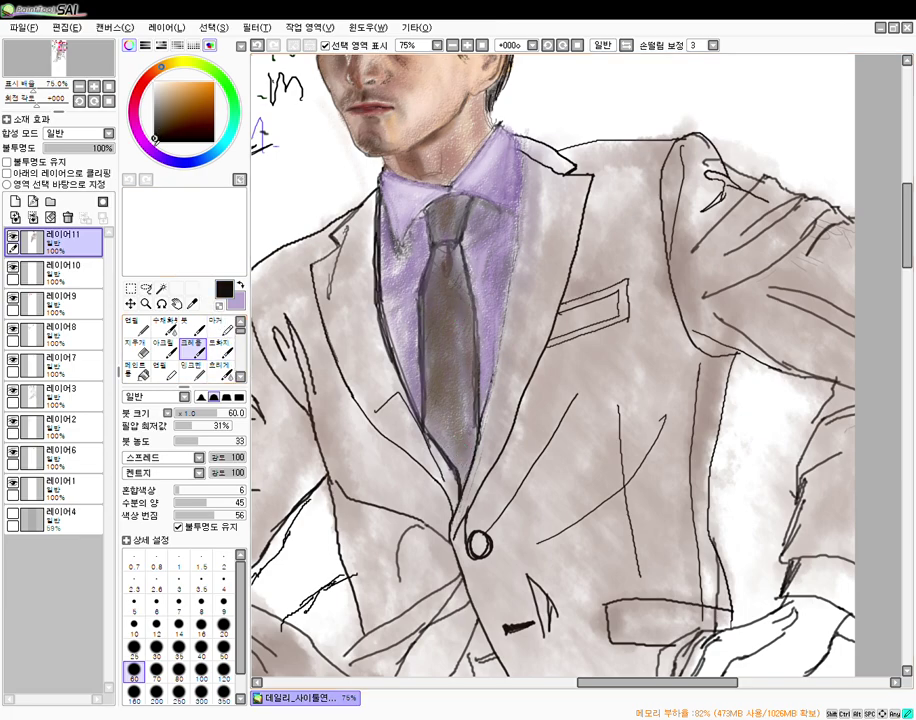
{"action": "left_click_drag", "start_coordinate": [202, 413], "coordinate": [193, 412]}
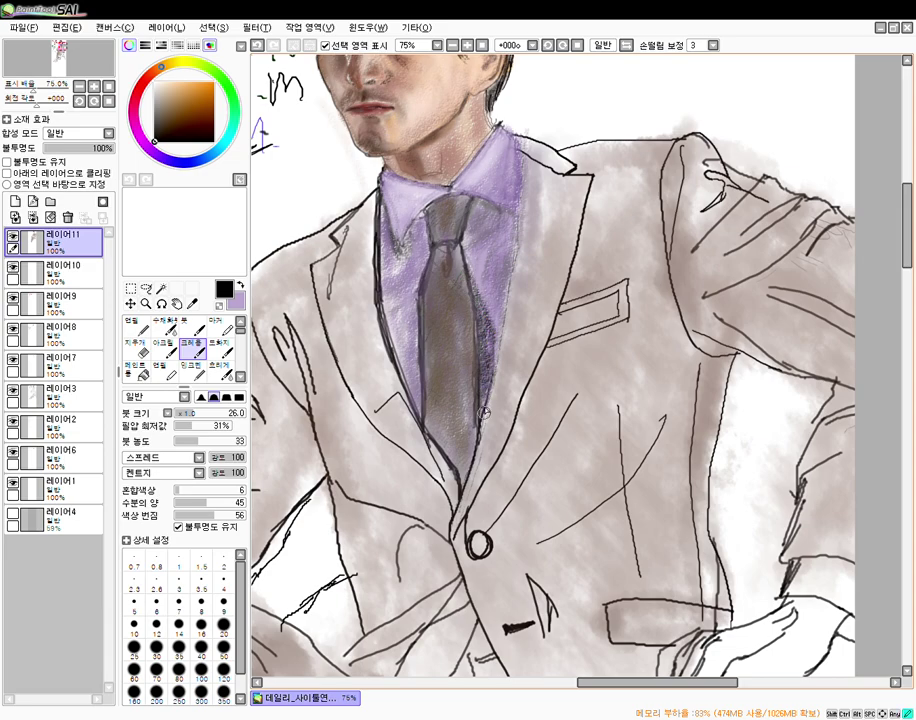
{"action": "mouse_move", "coordinate": [198, 441]}
{"action": "left_mouse_down"}
{"action": "mouse_move", "coordinate": [185, 441]}
{"action": "mouse_move", "coordinate": [203, 411]}
{"action": "left_mouse_up"}
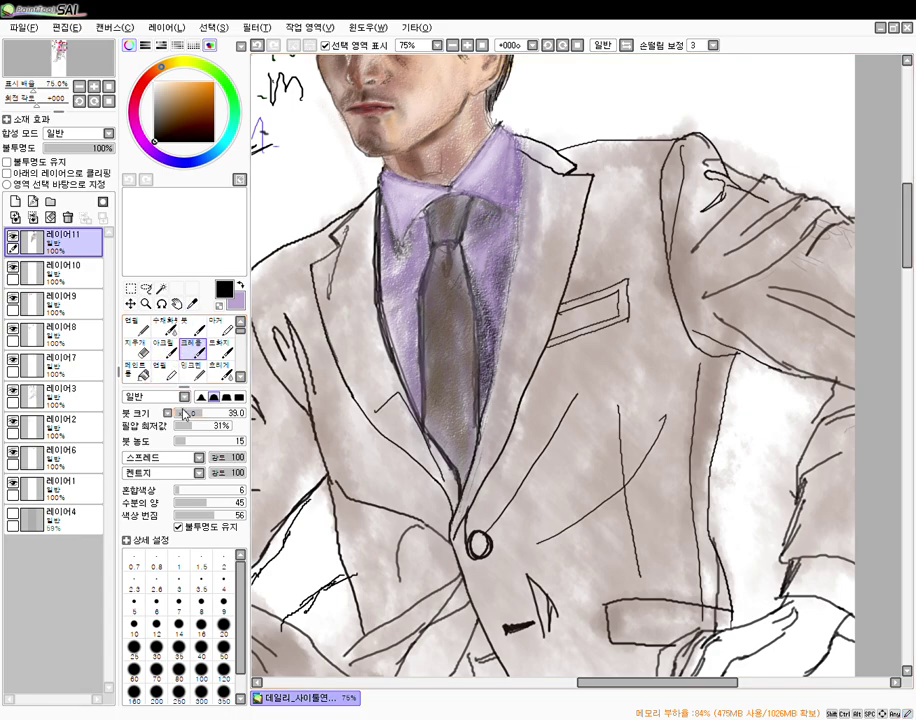
{"action": "mouse_move", "coordinate": [191, 439]}
{"action": "left_mouse_down"}
{"action": "mouse_move", "coordinate": [230, 440]}
{"action": "mouse_move", "coordinate": [179, 413]}
{"action": "left_mouse_up"}
{"action": "key", "text": "bracketleft"}
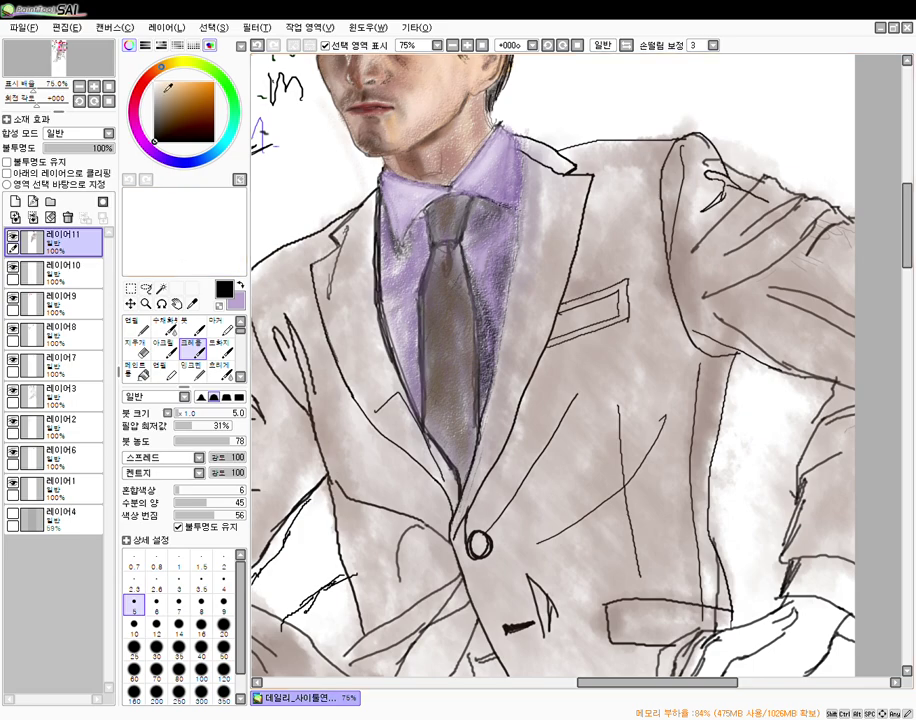
- Choose white and brighten the shirt collar with the Crayon brush, varying the size from 12 to 27 and ending at density 24
{"action": "left_click_drag", "start_coordinate": [163, 84], "coordinate": [148, 72]}
{"action": "left_click_drag", "start_coordinate": [179, 411], "coordinate": [188, 416]}
{"action": "left_click", "coordinate": [206, 441]}
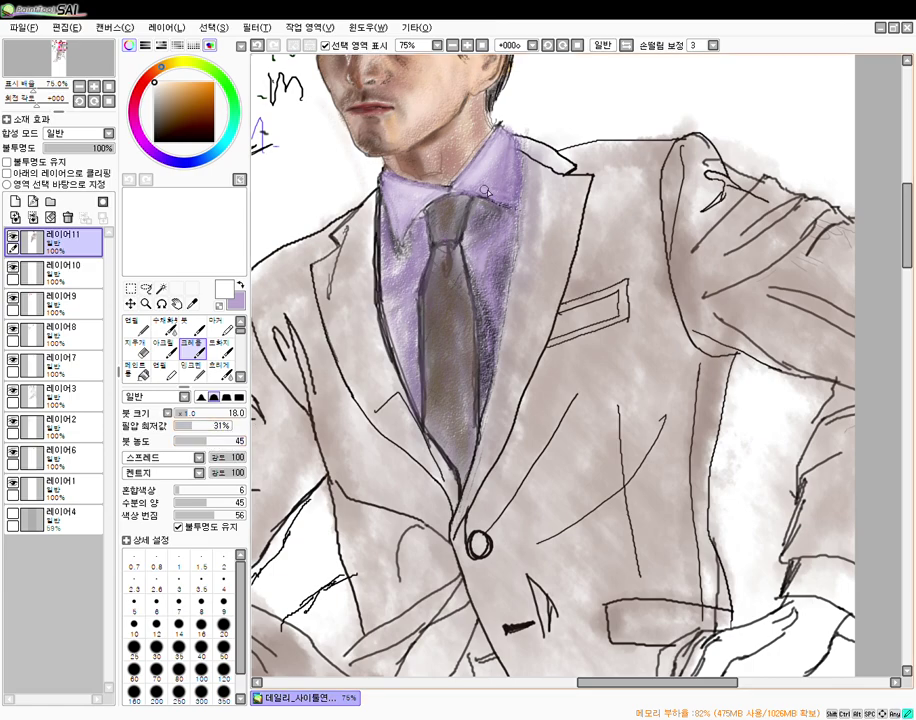
{"action": "left_click", "coordinate": [189, 441]}
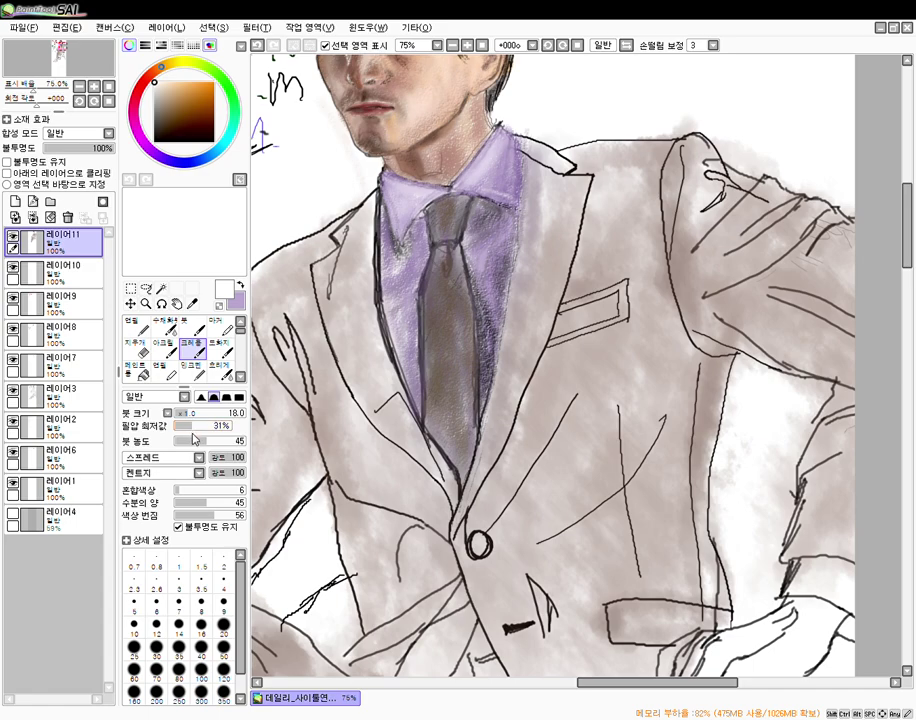
{"action": "left_click", "coordinate": [156, 626]}
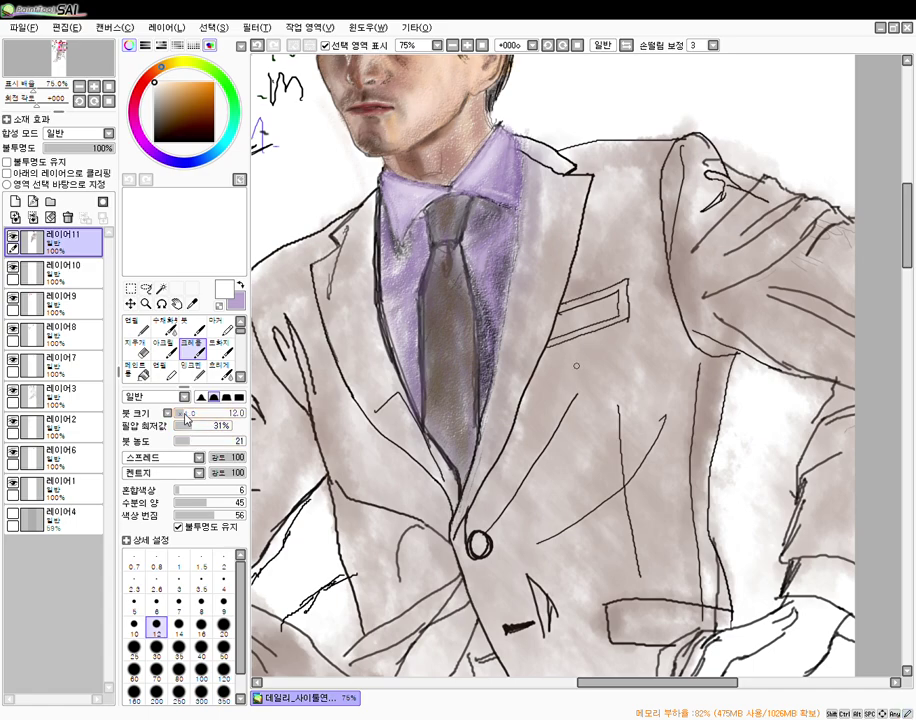
{"action": "left_click", "coordinate": [204, 441]}
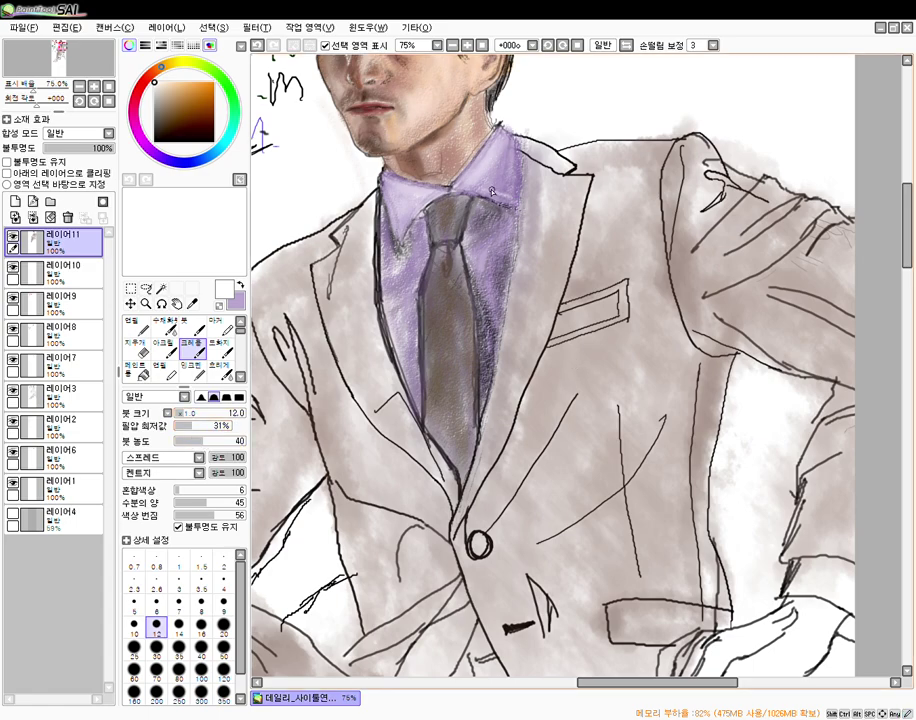
{"action": "left_click", "coordinate": [191, 418]}
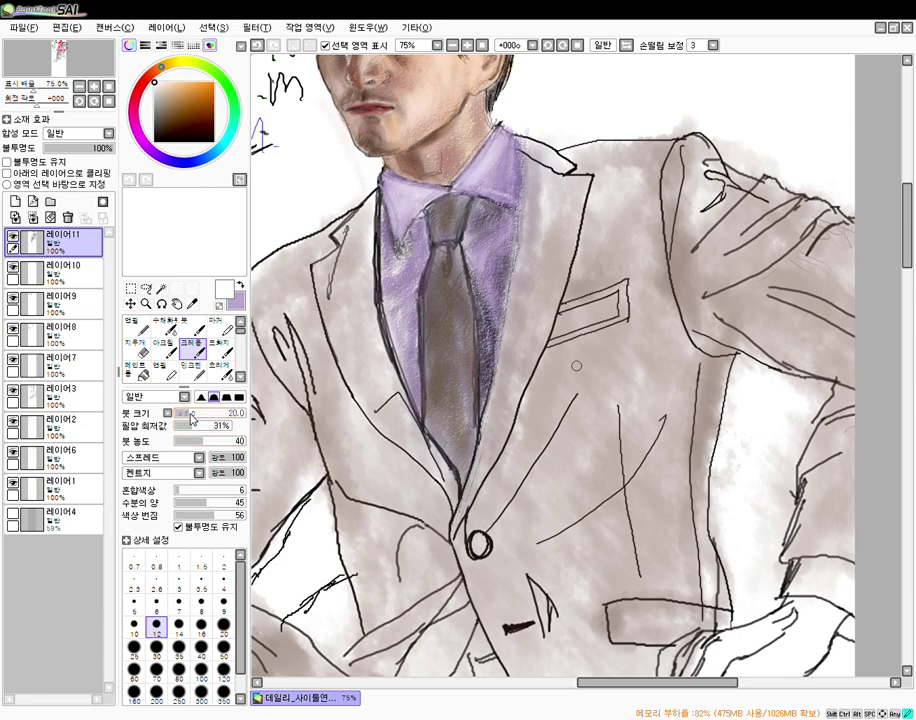
{"action": "left_click_drag", "start_coordinate": [190, 413], "coordinate": [195, 414]}
{"action": "left_click", "coordinate": [192, 441]}
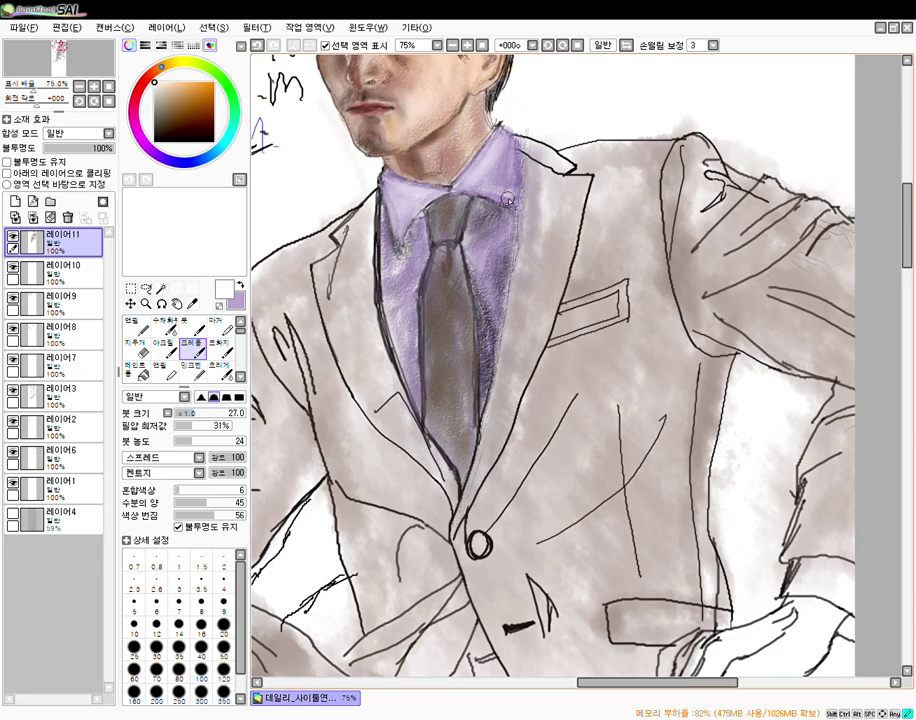
- Examine the coloured shirt and tie against the whole seated figure
{"action": "key", "text": "e"}
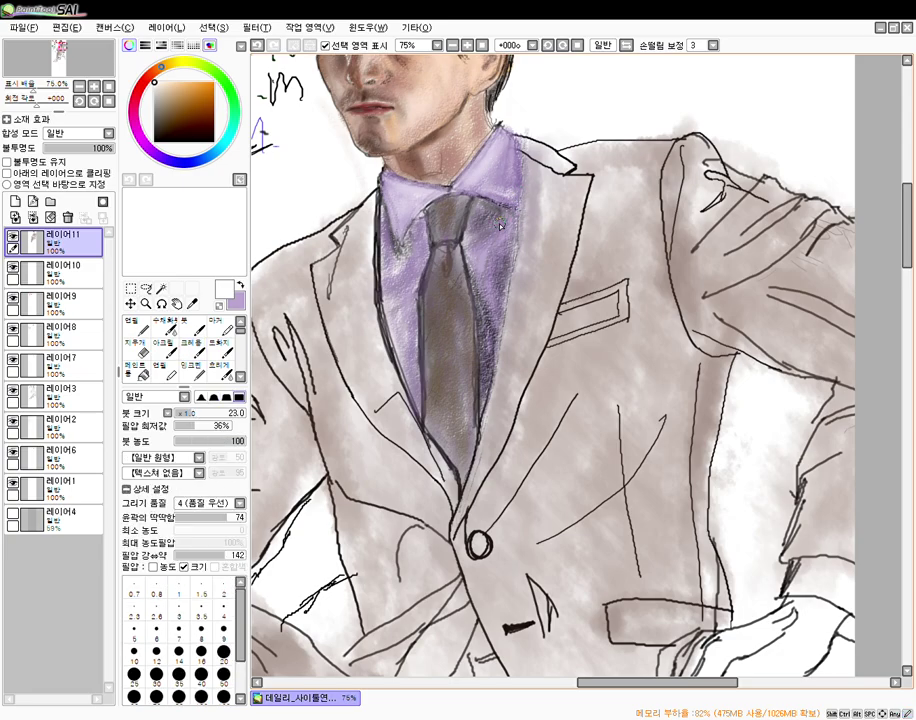
{"action": "scroll", "coordinate": [500, 226], "scroll_direction": "up", "scroll_amount": 1}
{"action": "scroll", "coordinate": [495, 260], "scroll_direction": "down", "scroll_amount": 4}
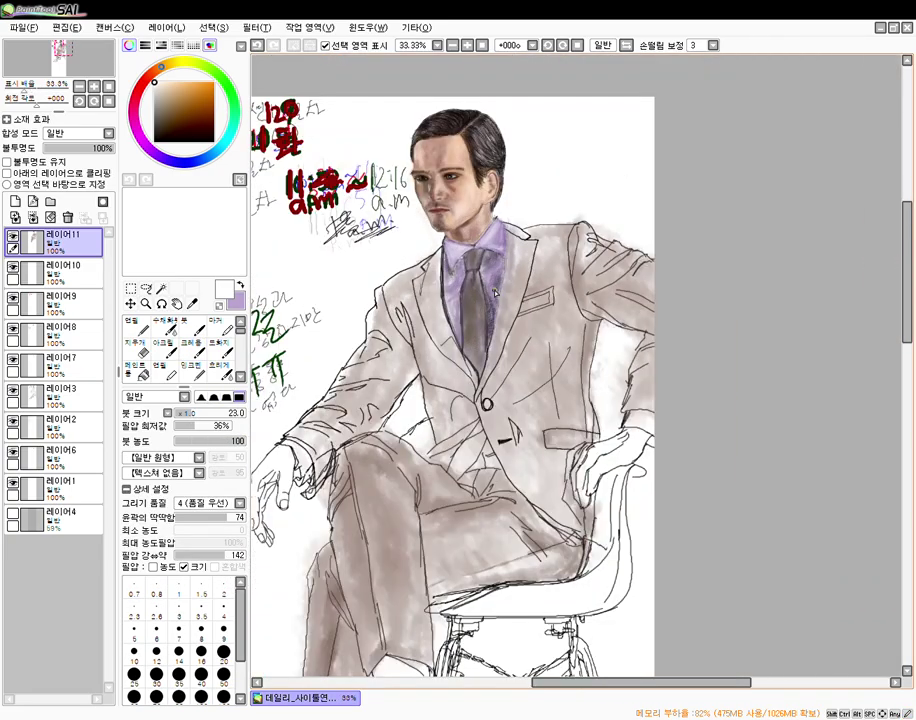
{"action": "scroll", "coordinate": [522, 328], "scroll_direction": "down", "scroll_amount": 1}
{"action": "mouse_move", "coordinate": [538, 392]}
{"action": "left_mouse_down"}
{"action": "mouse_move", "coordinate": [583, 313]}
{"action": "mouse_move", "coordinate": [581, 295]}
{"action": "left_mouse_up"}
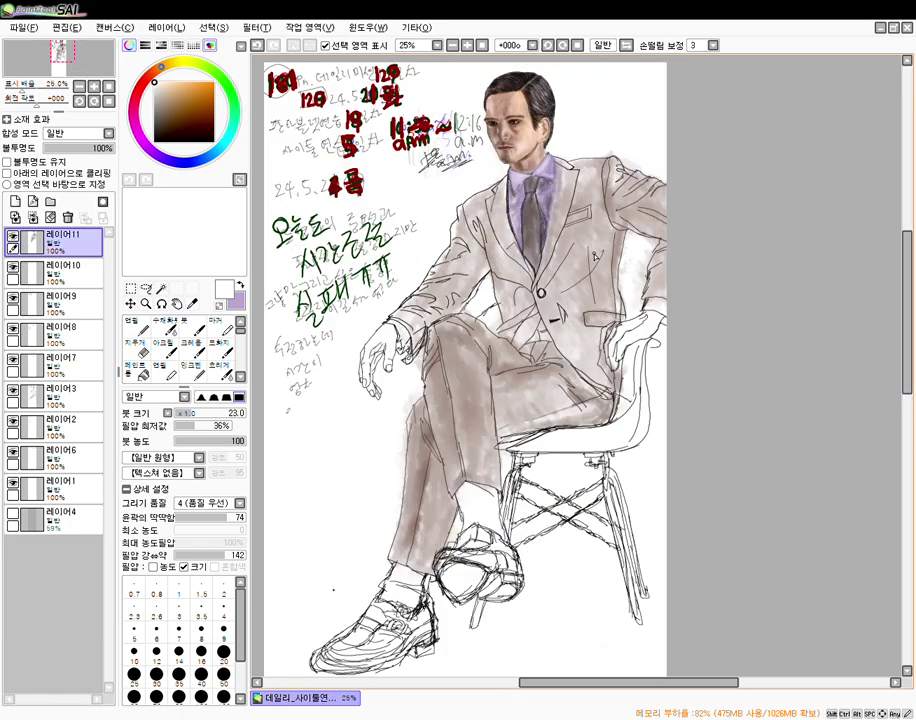
{"action": "scroll", "coordinate": [593, 253], "scroll_direction": "up", "scroll_amount": 3}
{"action": "left_click_drag", "start_coordinate": [453, 217], "coordinate": [531, 405]}
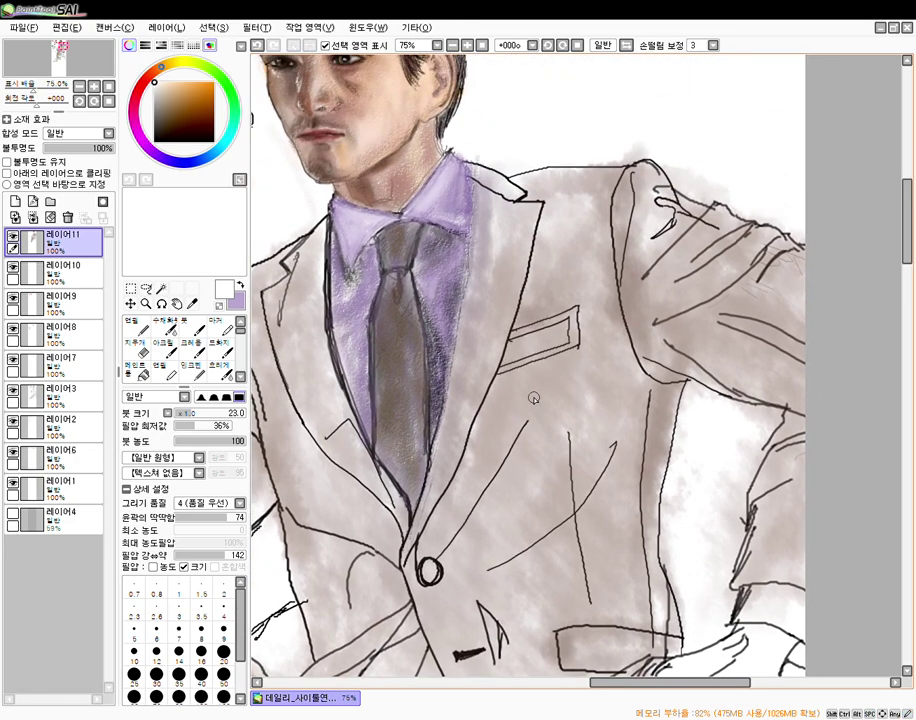
- Add soft white highlights to the tie with the Crayon brush at density 10, using sizes 20 and 38
{"action": "left_click", "coordinate": [193, 349]}
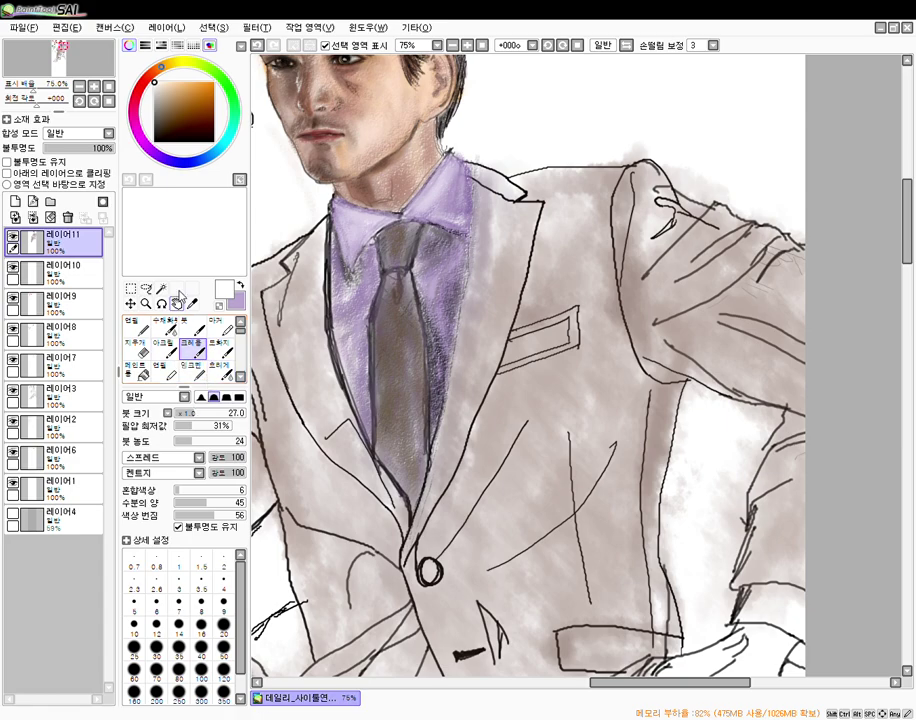
{"action": "left_click", "coordinate": [182, 442]}
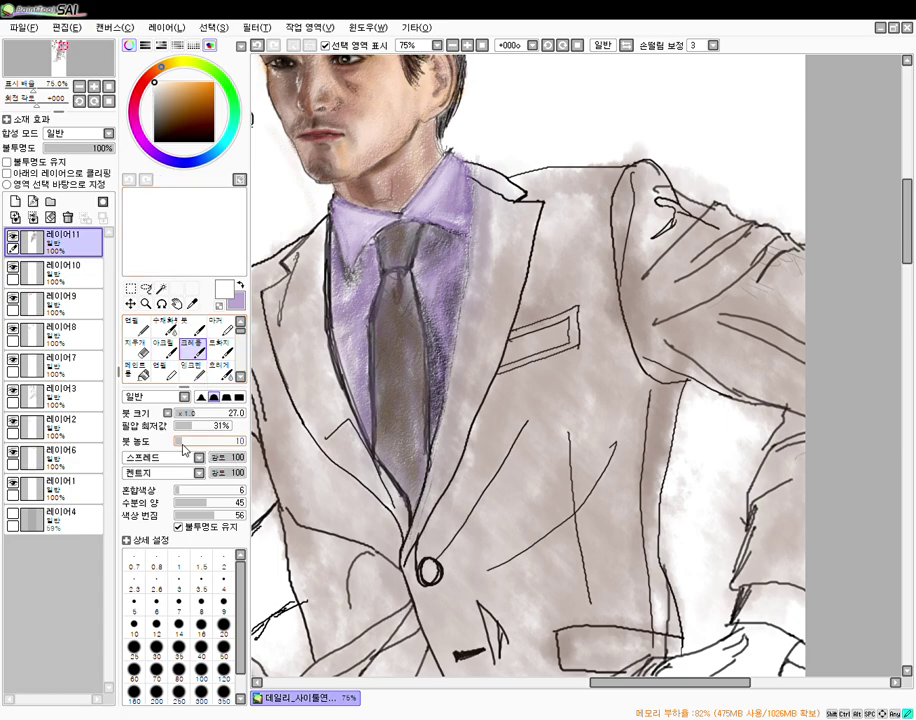
{"action": "left_click", "coordinate": [214, 413]}
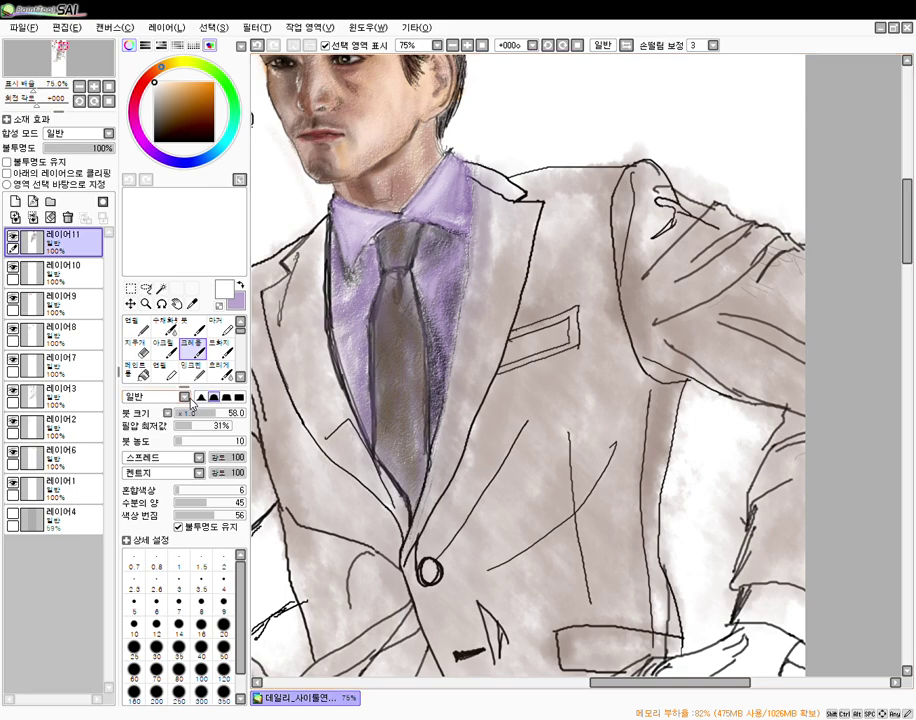
{"action": "left_click", "coordinate": [224, 628]}
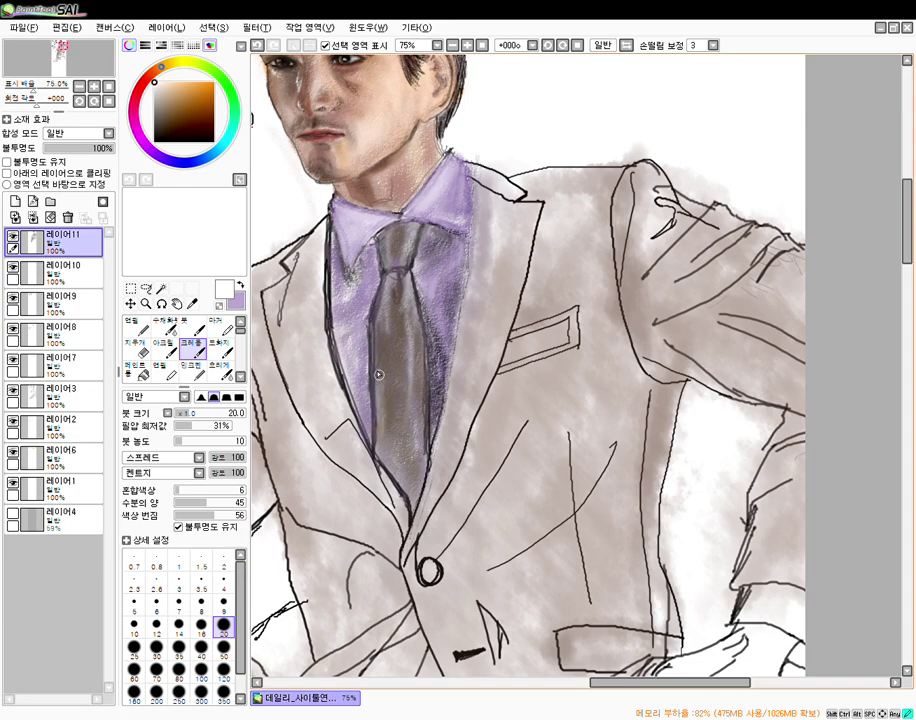
{"action": "left_click_drag", "start_coordinate": [191, 413], "coordinate": [202, 414]}
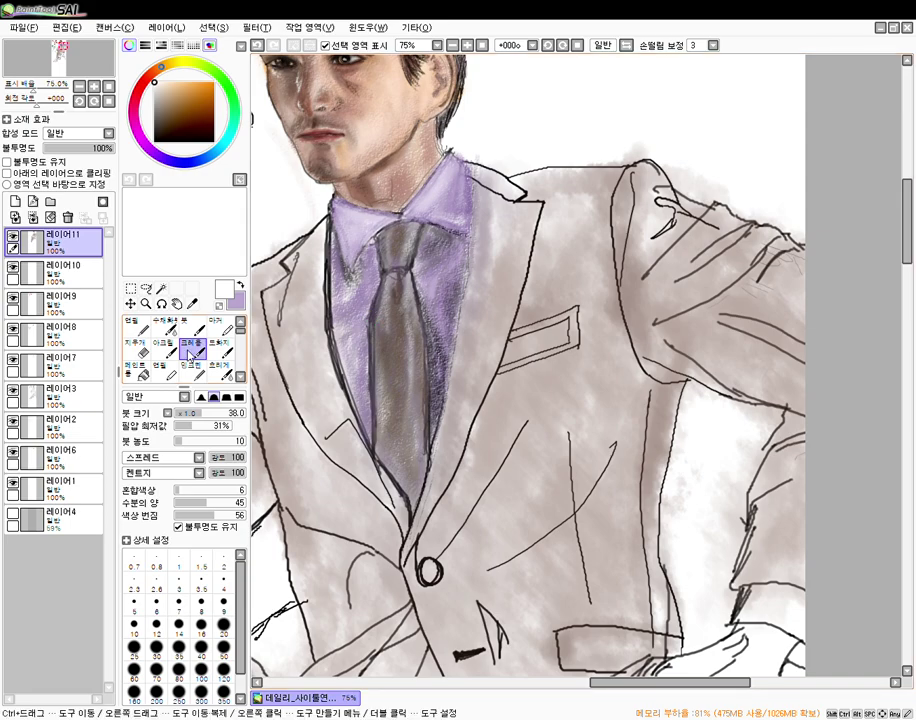
- Draw thin white crosshatched lines over the tie with the Crayon brush at size 1 and density 100
{"action": "mouse_move", "coordinate": [190, 413]}
{"action": "left_mouse_down"}
{"action": "mouse_move", "coordinate": [172, 415]}
{"action": "mouse_move", "coordinate": [258, 445]}
{"action": "left_mouse_up"}
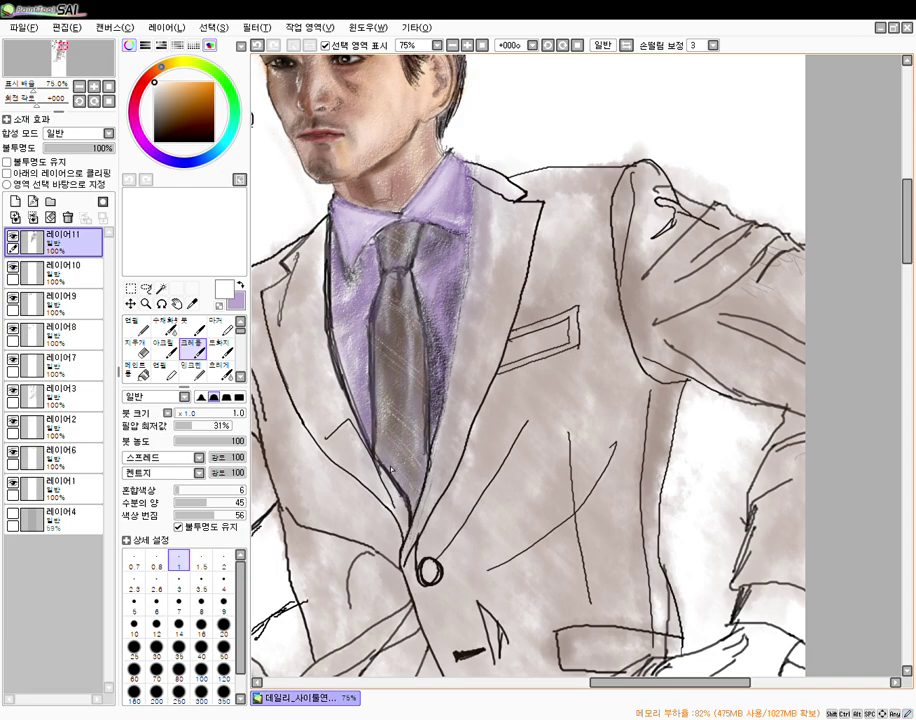
{"action": "left_click", "coordinate": [389, 364], "text": "alt"}
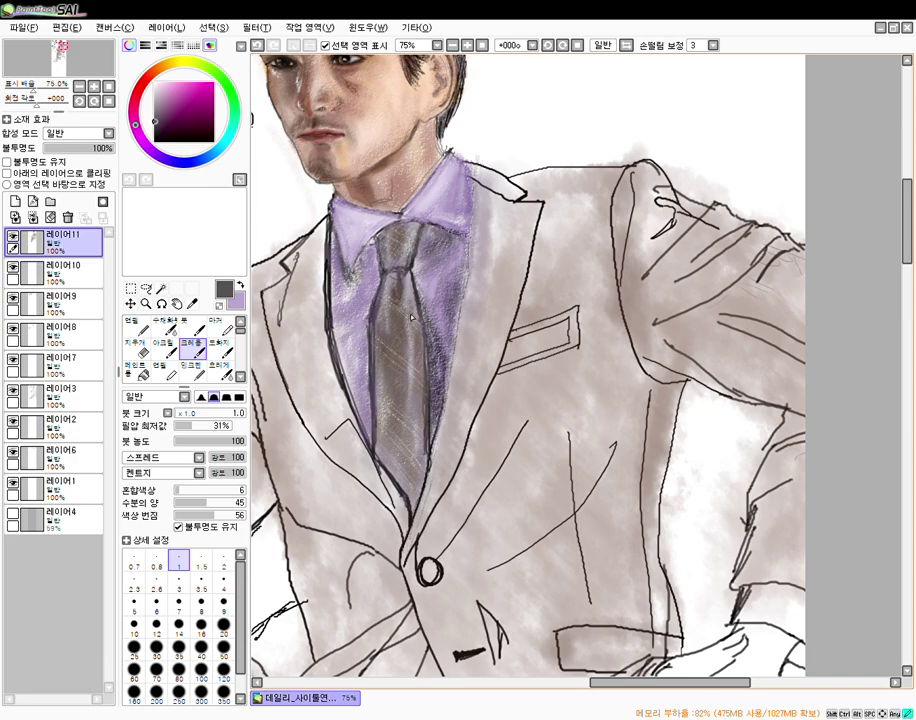
{"action": "left_click_drag", "start_coordinate": [158, 126], "coordinate": [153, 80]}
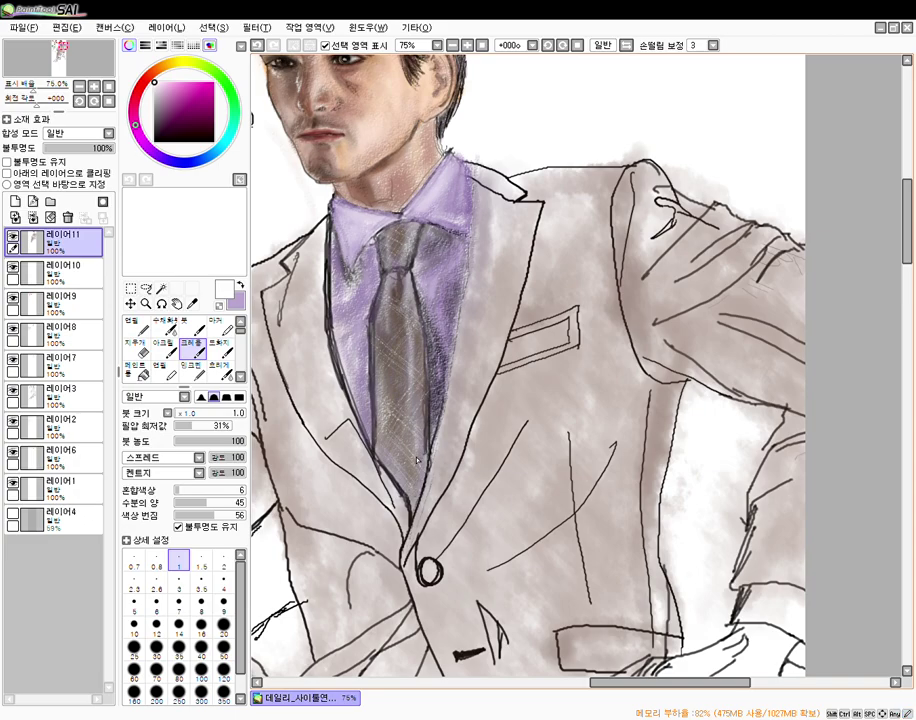
{"action": "key", "text": "e"}
- Choose brown and shade the jacket lapel beside the shirt collar with the Crayon brush at size 62 and density 33
{"action": "scroll", "coordinate": [415, 457], "scroll_direction": "up", "scroll_amount": 1}
{"action": "scroll", "coordinate": [415, 457], "scroll_direction": "down", "scroll_amount": 3}
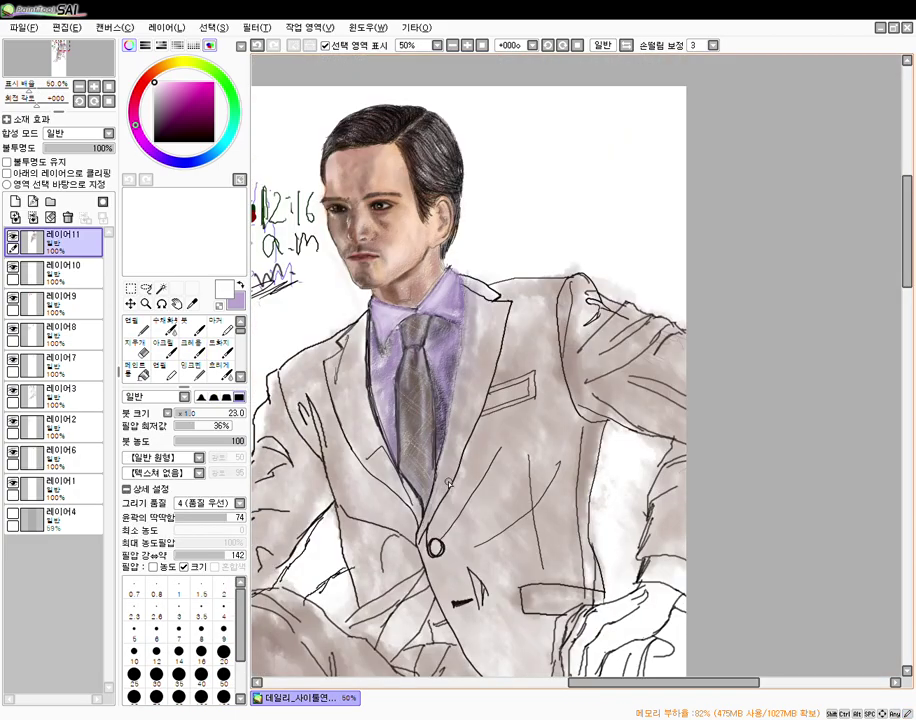
{"action": "left_click_drag", "start_coordinate": [469, 521], "coordinate": [577, 316]}
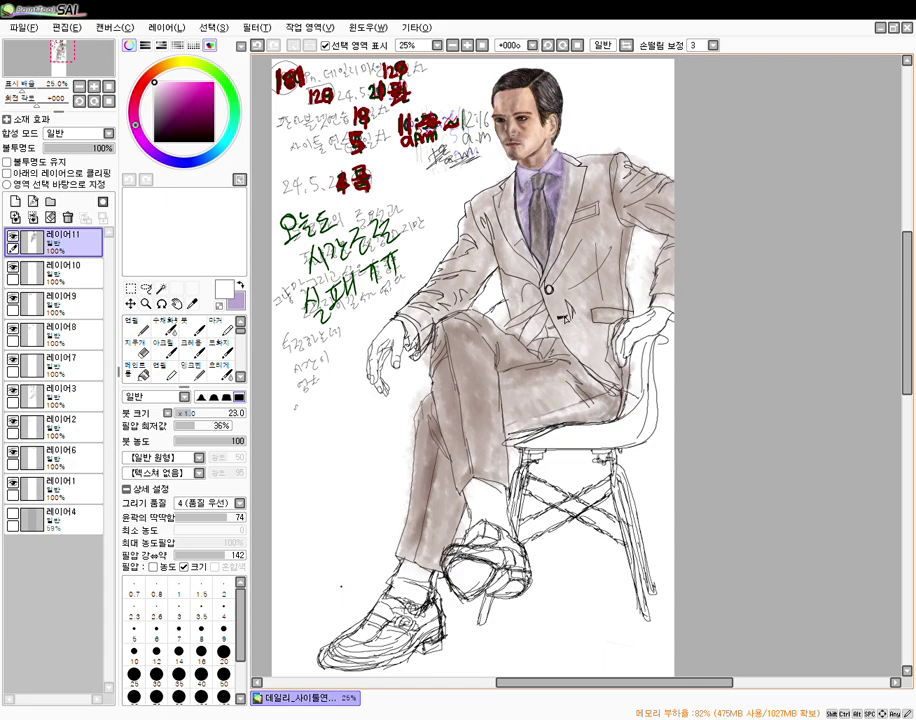
{"action": "scroll", "coordinate": [564, 317], "scroll_direction": "up", "scroll_amount": 4}
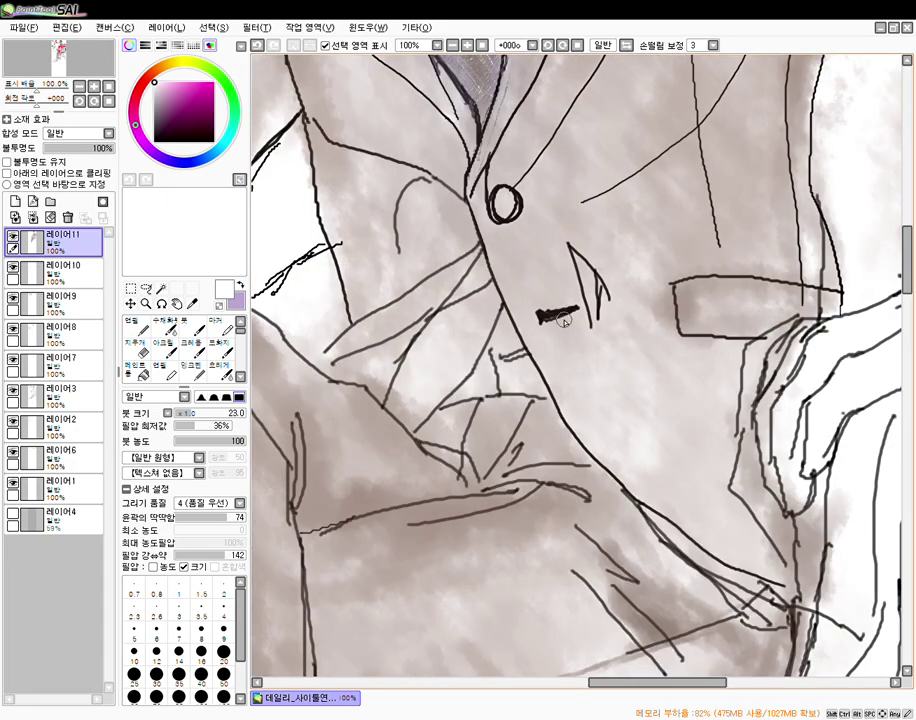
{"action": "mouse_move", "coordinate": [606, 244]}
{"action": "left_mouse_down"}
{"action": "mouse_move", "coordinate": [560, 418]}
{"action": "mouse_move", "coordinate": [445, 719]}
{"action": "left_mouse_up"}
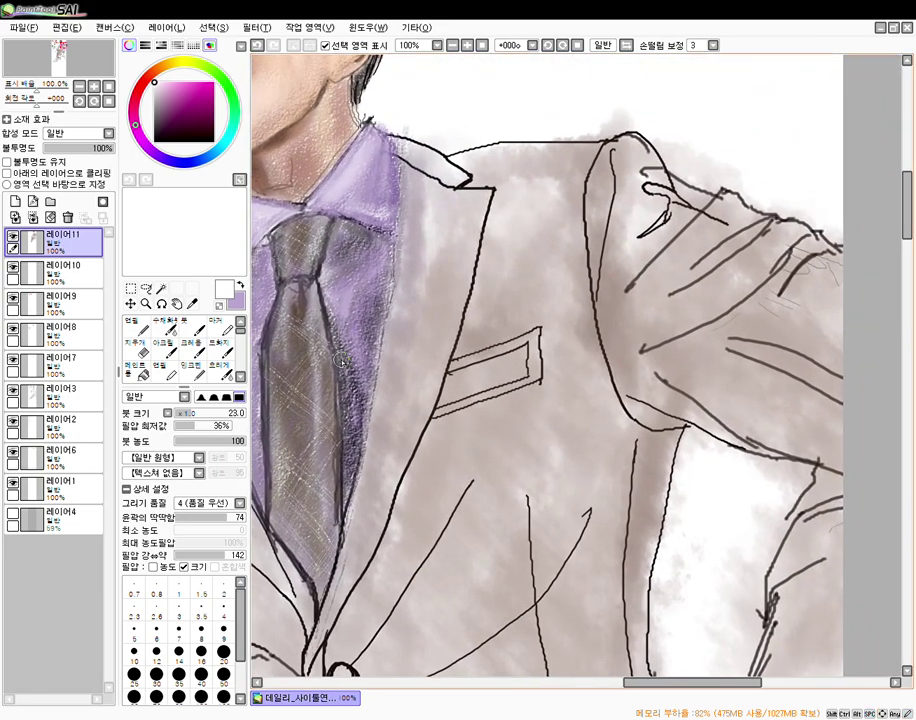
{"action": "left_click", "coordinate": [193, 345]}
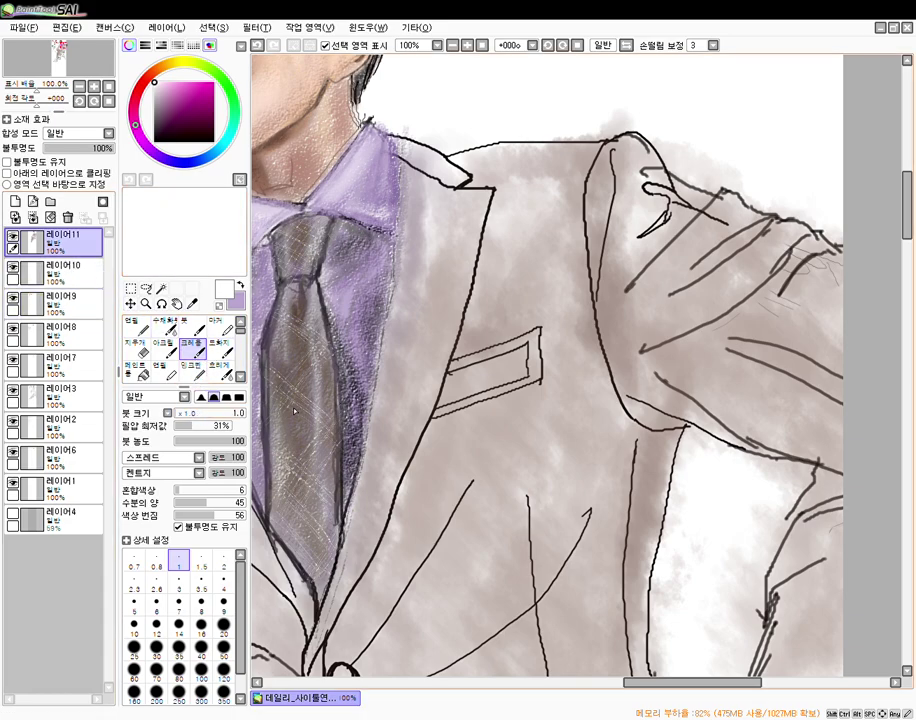
{"action": "left_click_drag", "start_coordinate": [150, 78], "coordinate": [161, 68]}
{"action": "left_click", "coordinate": [182, 118]}
{"action": "left_click_drag", "start_coordinate": [182, 118], "coordinate": [177, 105]}
{"action": "left_click", "coordinate": [173, 110]}
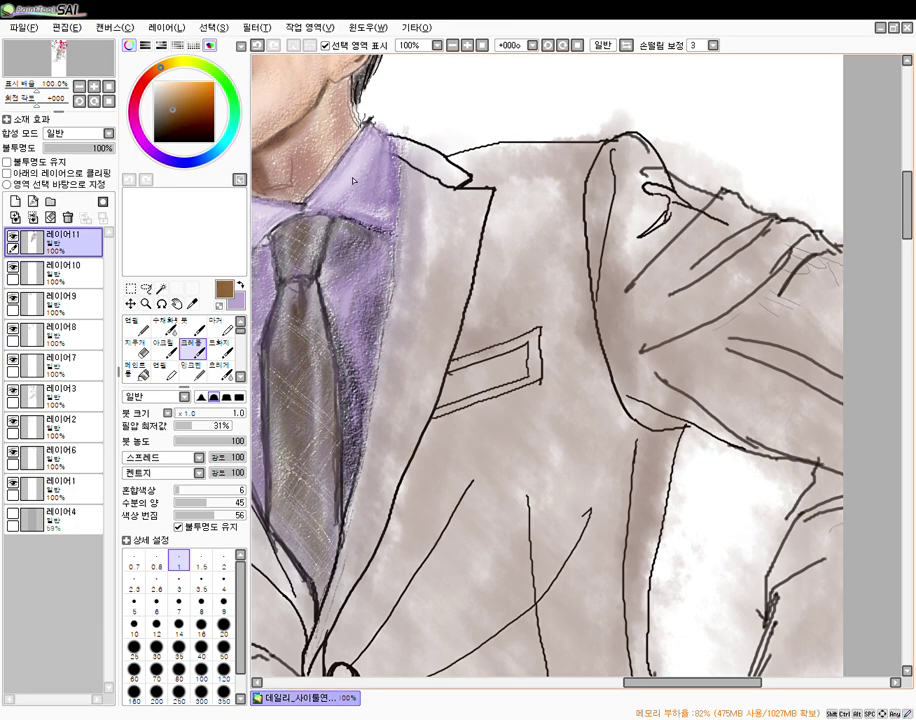
{"action": "left_click", "coordinate": [198, 440]}
{"action": "left_click_drag", "start_coordinate": [186, 413], "coordinate": [218, 413]}
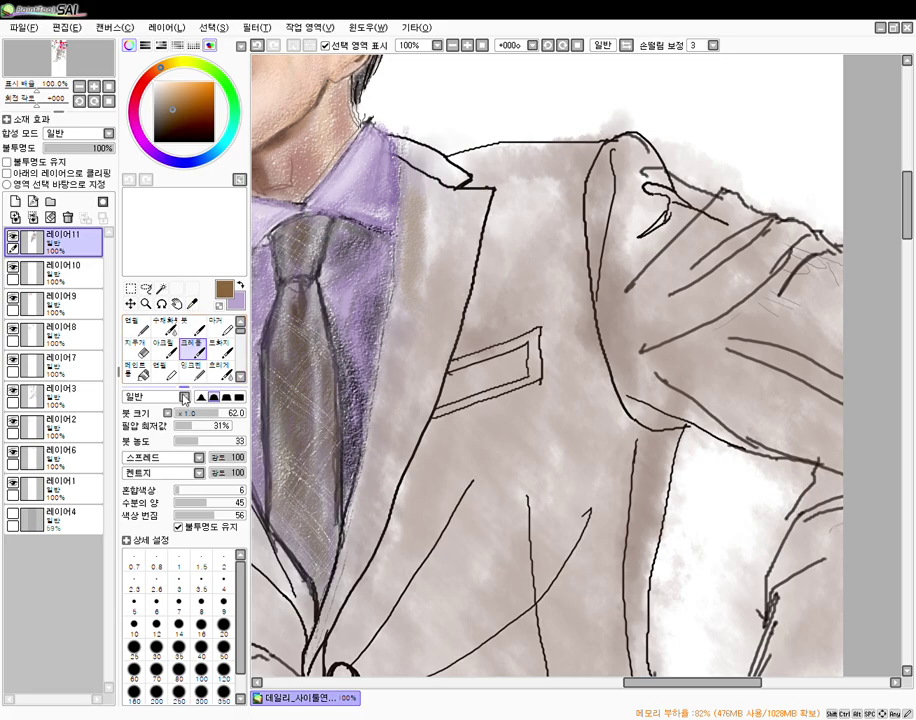
- Choose dark brown and darken the lapel edge along the shirt collar with the Crayon brush at size 10 and density 100
{"action": "left_click", "coordinate": [133, 624]}
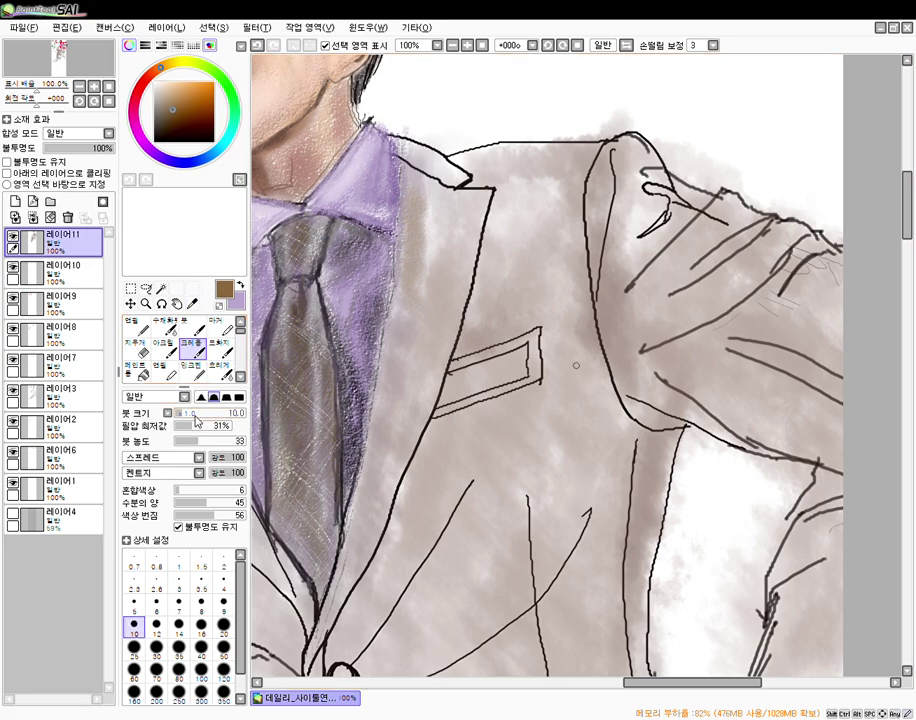
{"action": "left_click", "coordinate": [242, 441]}
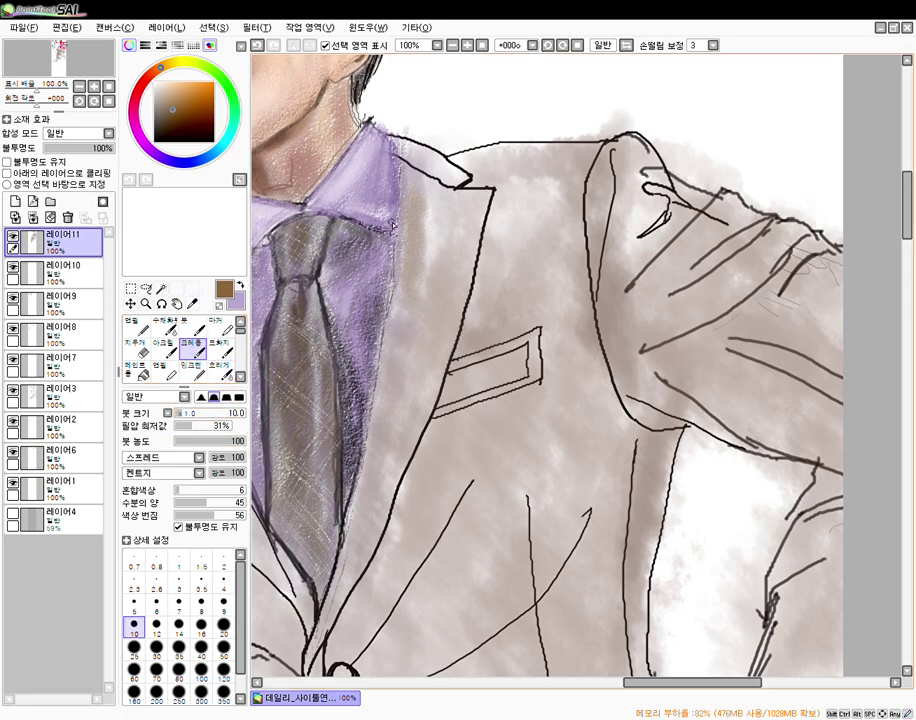
{"action": "left_click_drag", "start_coordinate": [197, 128], "coordinate": [166, 140]}
{"action": "left_click", "coordinate": [162, 127]}
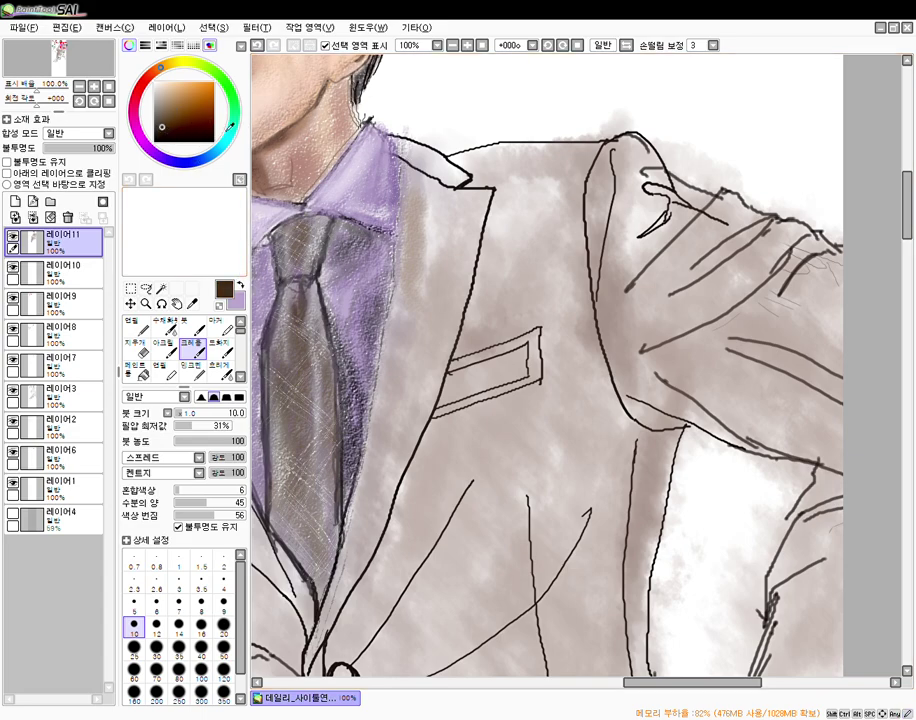
{"action": "left_click_drag", "start_coordinate": [402, 140], "coordinate": [404, 193]}
{"action": "left_click_drag", "start_coordinate": [402, 150], "coordinate": [403, 199]}
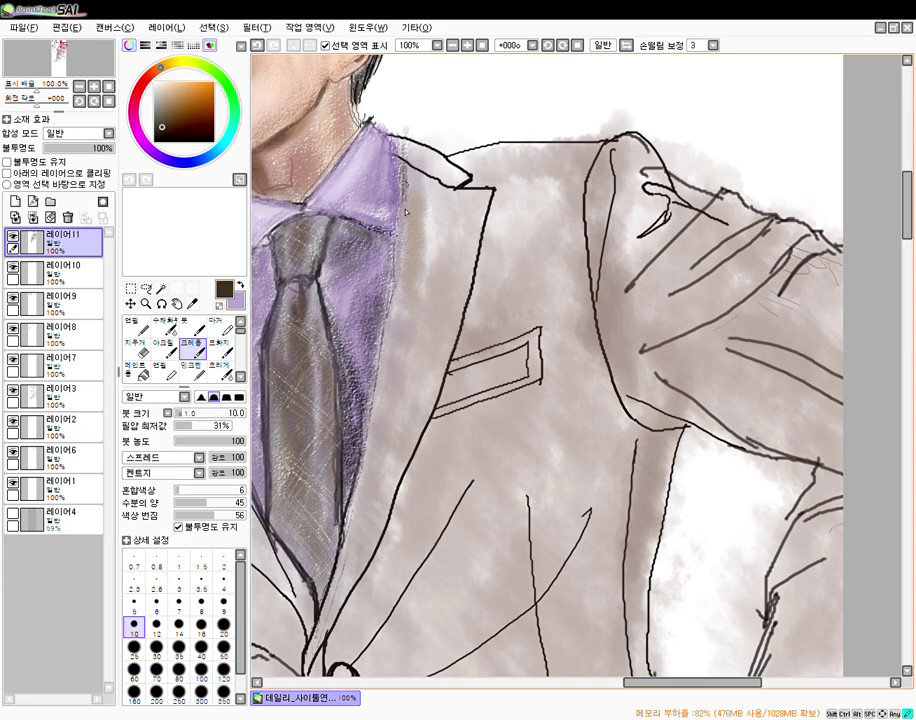
- Extend the dark brown shading down the lapel's inner edge to the jacket button, using Crayon size 28 at density 48
{"action": "left_click", "coordinate": [194, 412]}
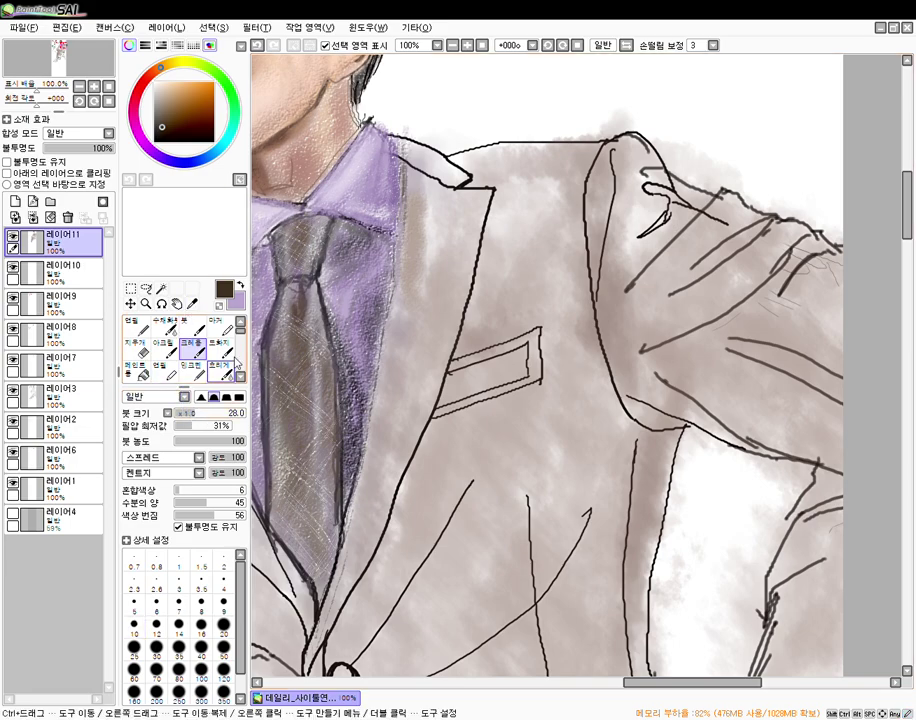
{"action": "left_click", "coordinate": [208, 441]}
{"action": "mouse_move", "coordinate": [409, 148]}
{"action": "left_mouse_down"}
{"action": "mouse_move", "coordinate": [412, 234]}
{"action": "mouse_move", "coordinate": [407, 168]}
{"action": "mouse_move", "coordinate": [406, 249]}
{"action": "mouse_move", "coordinate": [410, 229]}
{"action": "mouse_move", "coordinate": [399, 267]}
{"action": "mouse_move", "coordinate": [412, 245]}
{"action": "mouse_move", "coordinate": [413, 208]}
{"action": "mouse_move", "coordinate": [404, 210]}
{"action": "mouse_move", "coordinate": [410, 307]}
{"action": "mouse_move", "coordinate": [397, 306]}
{"action": "mouse_move", "coordinate": [408, 284]}
{"action": "mouse_move", "coordinate": [382, 405]}
{"action": "mouse_move", "coordinate": [407, 212]}
{"action": "mouse_move", "coordinate": [391, 358]}
{"action": "mouse_move", "coordinate": [394, 316]}
{"action": "mouse_move", "coordinate": [372, 426]}
{"action": "mouse_move", "coordinate": [391, 370]}
{"action": "left_mouse_up"}
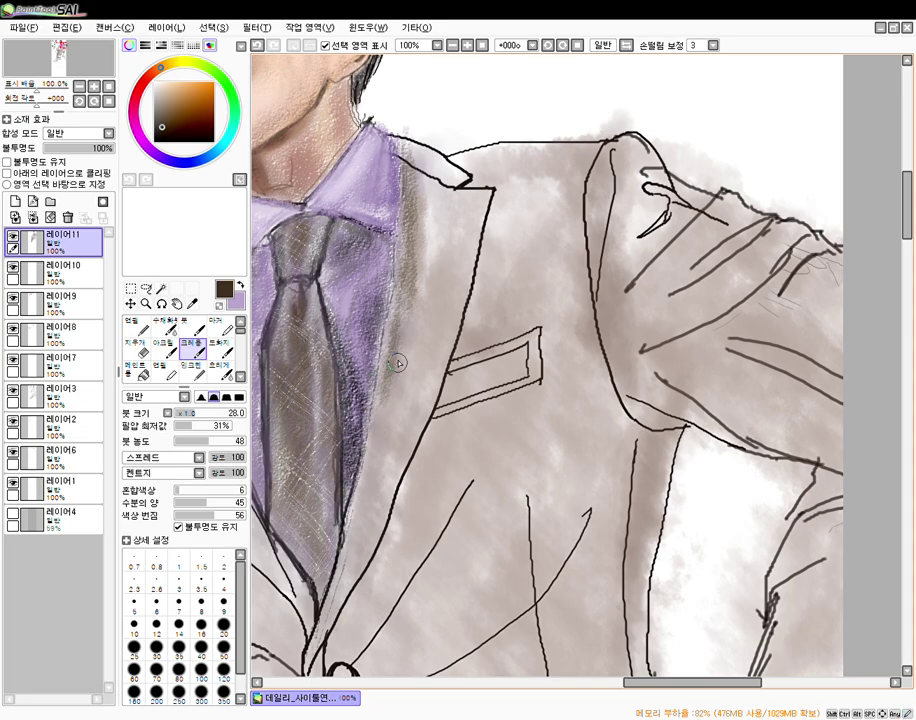
{"action": "left_click_drag", "start_coordinate": [336, 551], "coordinate": [322, 630]}
{"action": "left_click_drag", "start_coordinate": [357, 519], "coordinate": [307, 657]}
{"action": "left_click_drag", "start_coordinate": [344, 576], "coordinate": [328, 630]}
{"action": "key", "text": "n"}
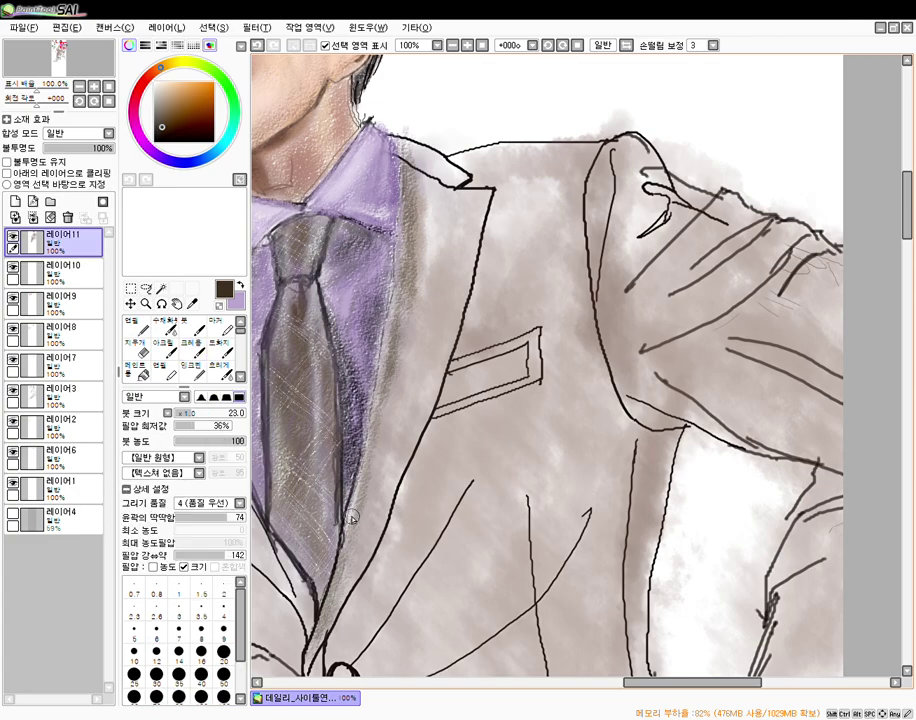
- Examine the shaded lapel and tie against the whole seated figure
{"action": "left_click_drag", "start_coordinate": [440, 488], "coordinate": [449, 517]}
{"action": "scroll", "coordinate": [456, 525], "scroll_direction": "down", "scroll_amount": 4}
{"action": "left_click_drag", "start_coordinate": [478, 587], "coordinate": [591, 321]}
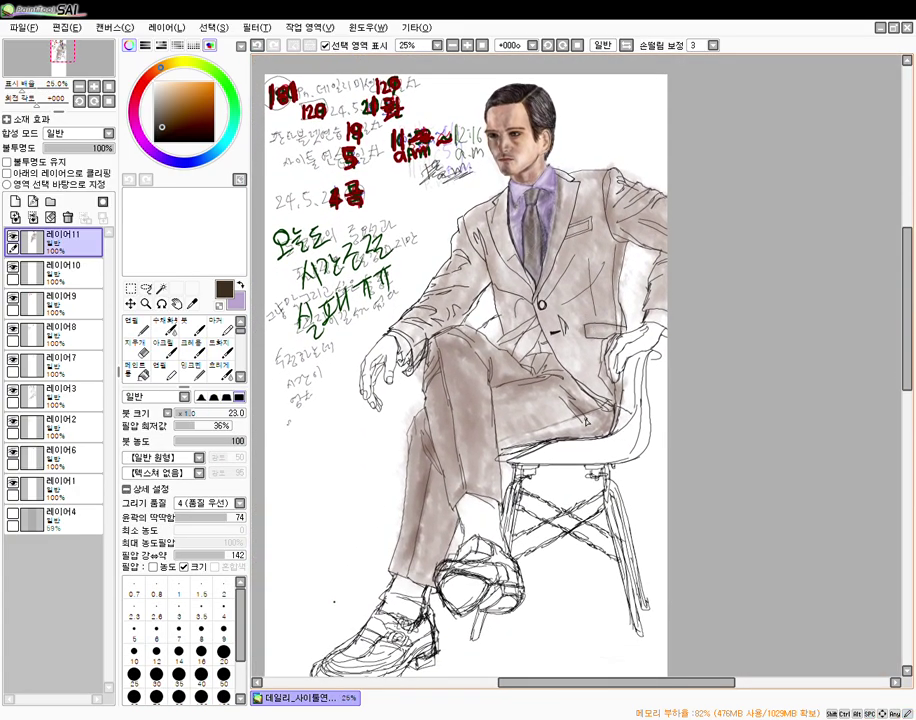
{"action": "left_click_drag", "start_coordinate": [590, 449], "coordinate": [595, 437]}
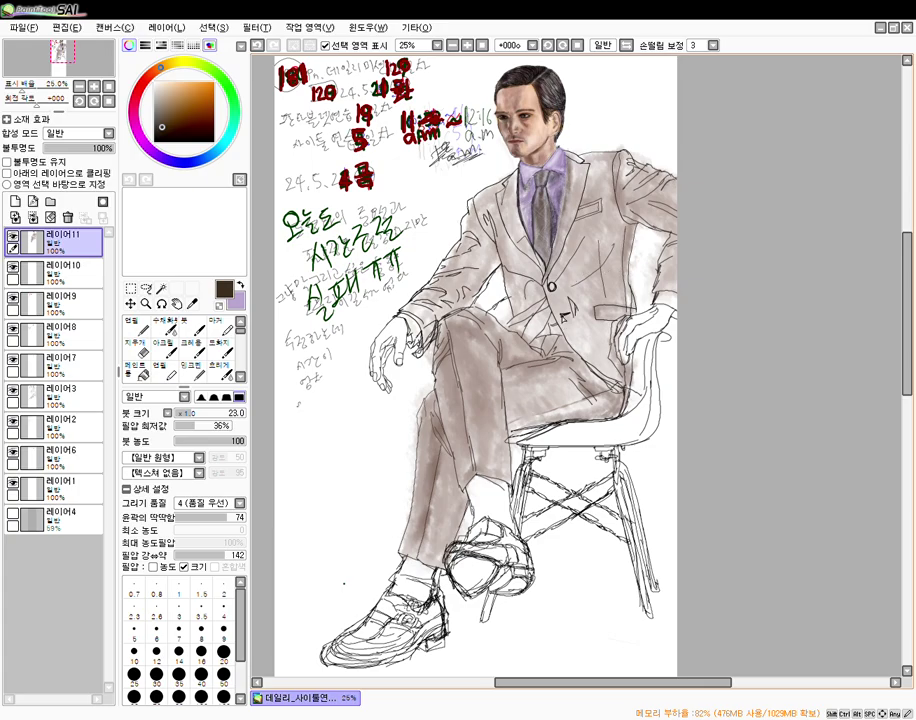
{"action": "scroll", "coordinate": [574, 204], "scroll_direction": "up", "scroll_amount": 1}
{"action": "scroll", "coordinate": [574, 204], "scroll_direction": "down", "scroll_amount": 2}
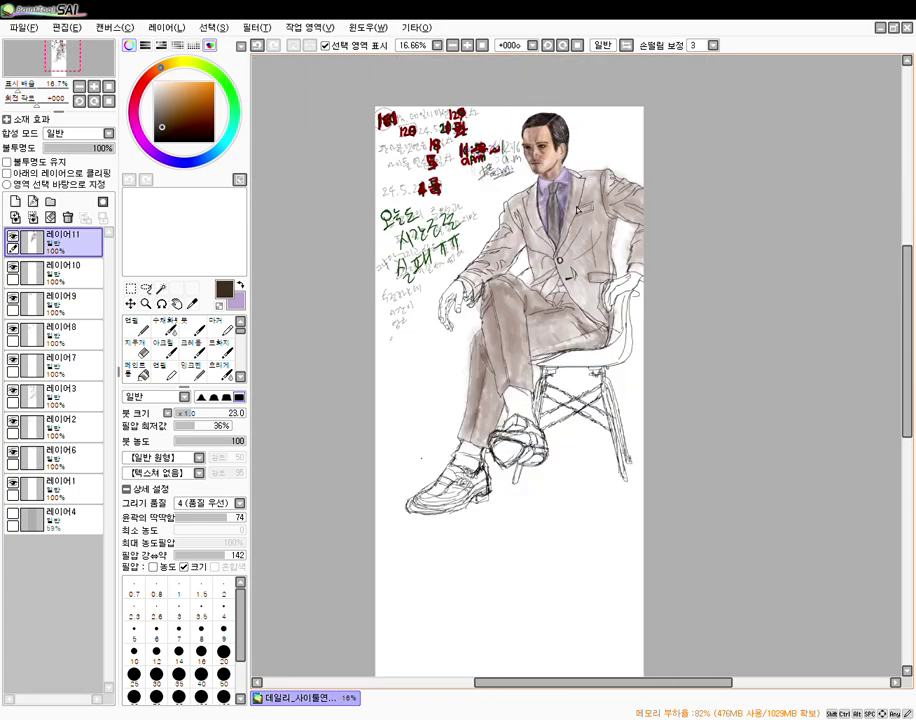
{"action": "scroll", "coordinate": [574, 201], "scroll_direction": "up", "scroll_amount": 5}
{"action": "left_click_drag", "start_coordinate": [573, 143], "coordinate": [527, 385]}
- Brighten both sides of the shirt collar in off-white with the Crayon brush at size 45 and density 48
{"action": "left_click", "coordinate": [192, 342]}
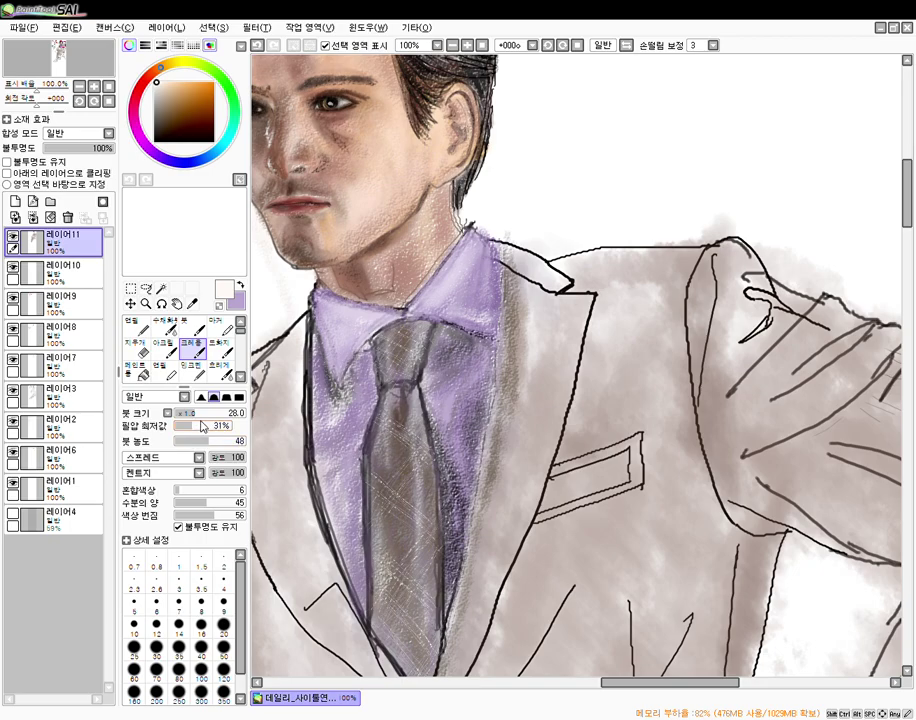
{"action": "left_click_drag", "start_coordinate": [195, 417], "coordinate": [207, 416]}
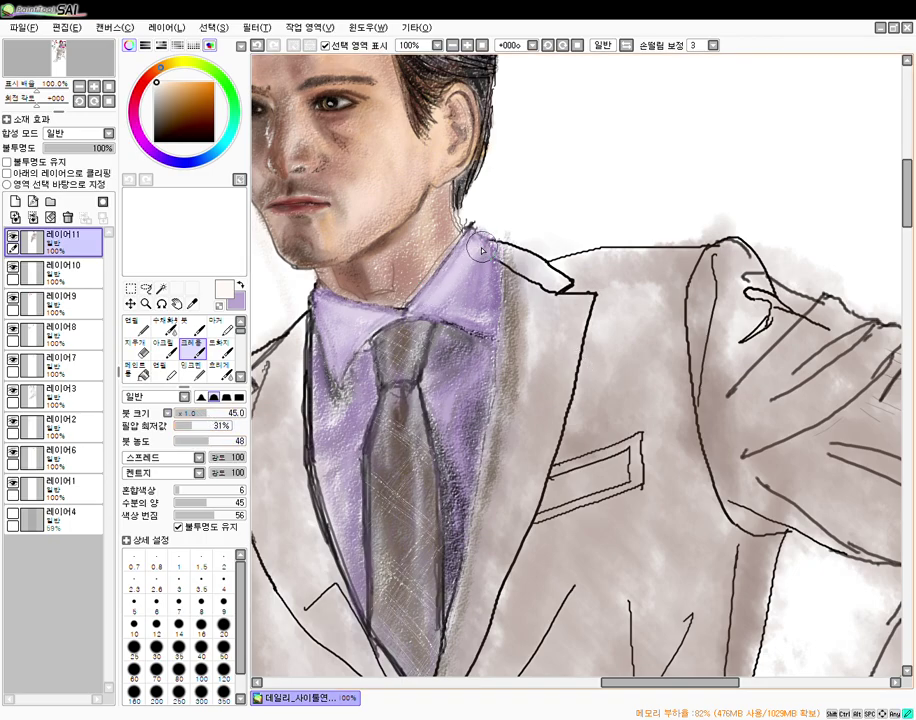
{"action": "mouse_move", "coordinate": [470, 257]}
{"action": "left_mouse_down"}
{"action": "mouse_move", "coordinate": [447, 281]}
{"action": "mouse_move", "coordinate": [488, 251]}
{"action": "mouse_move", "coordinate": [441, 287]}
{"action": "mouse_move", "coordinate": [484, 268]}
{"action": "mouse_move", "coordinate": [425, 305]}
{"action": "mouse_move", "coordinate": [475, 284]}
{"action": "mouse_move", "coordinate": [469, 301]}
{"action": "mouse_move", "coordinate": [478, 303]}
{"action": "mouse_move", "coordinate": [486, 254]}
{"action": "mouse_move", "coordinate": [485, 318]}
{"action": "mouse_move", "coordinate": [421, 317]}
{"action": "mouse_move", "coordinate": [465, 287]}
{"action": "mouse_move", "coordinate": [386, 325]}
{"action": "mouse_move", "coordinate": [365, 305]}
{"action": "mouse_move", "coordinate": [319, 303]}
{"action": "mouse_move", "coordinate": [342, 311]}
{"action": "mouse_move", "coordinate": [327, 314]}
{"action": "mouse_move", "coordinate": [355, 317]}
{"action": "mouse_move", "coordinate": [332, 326]}
{"action": "mouse_move", "coordinate": [370, 313]}
{"action": "mouse_move", "coordinate": [356, 313]}
{"action": "mouse_move", "coordinate": [387, 314]}
{"action": "mouse_move", "coordinate": [360, 320]}
{"action": "mouse_move", "coordinate": [379, 316]}
{"action": "mouse_move", "coordinate": [369, 325]}
{"action": "mouse_move", "coordinate": [389, 316]}
{"action": "mouse_move", "coordinate": [337, 375]}
{"action": "mouse_move", "coordinate": [322, 310]}
{"action": "mouse_move", "coordinate": [328, 340]}
{"action": "left_mouse_up"}
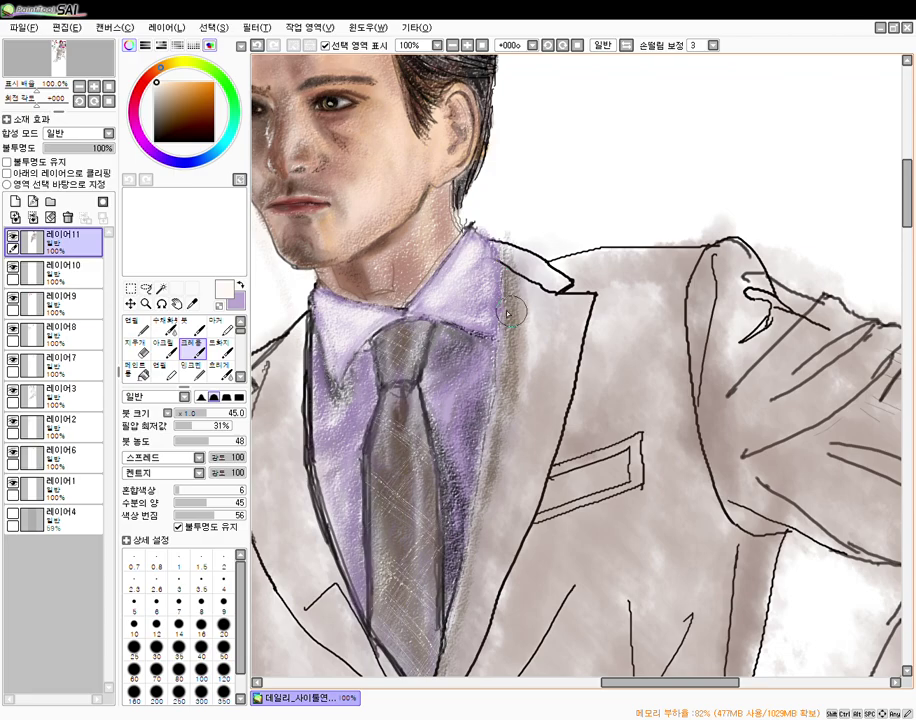
{"action": "mouse_move", "coordinate": [484, 246]}
{"action": "left_mouse_down"}
{"action": "mouse_move", "coordinate": [423, 305]}
{"action": "mouse_move", "coordinate": [475, 243]}
{"action": "left_mouse_up"}
{"action": "key", "text": "n"}
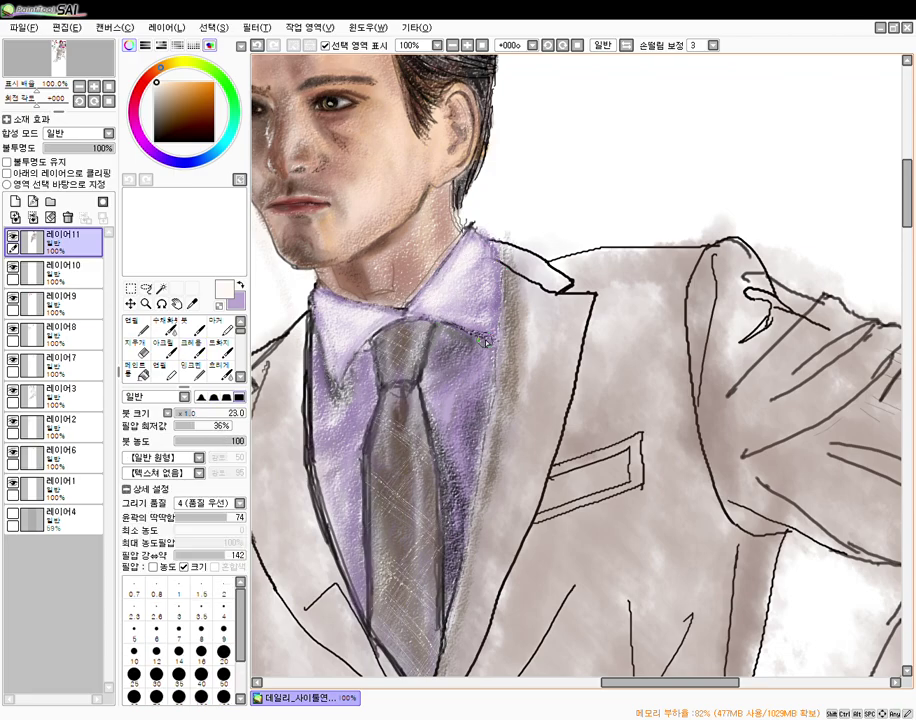
{"action": "key", "text": "b"}
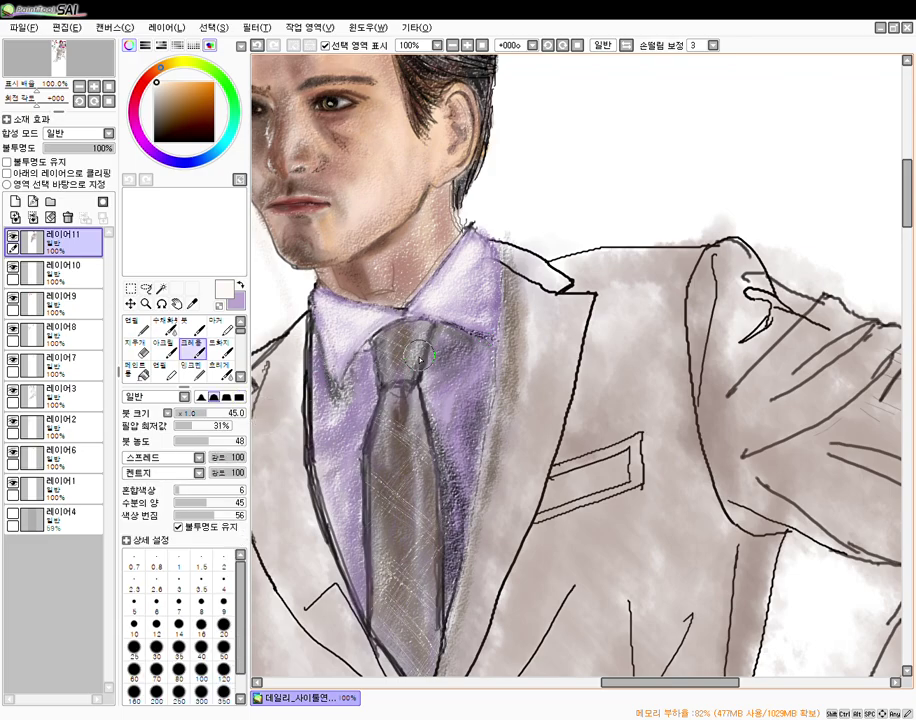
- Highlight the shirt folds to the right of the tie in off-white, using Crayon sizes 22 and 44 and ending at density 25
{"action": "left_click", "coordinate": [194, 413]}
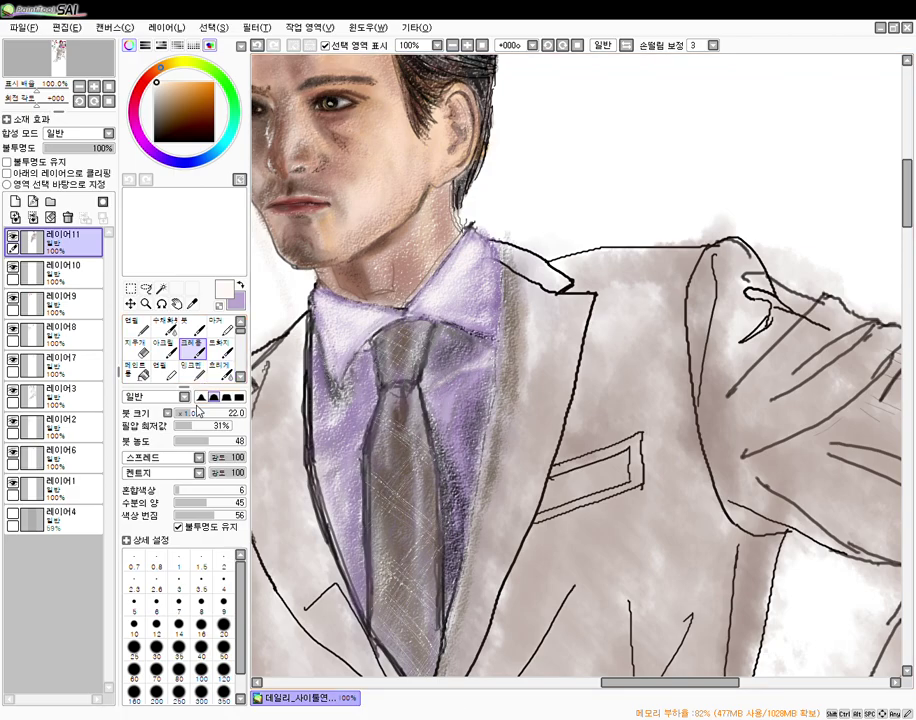
{"action": "left_click", "coordinate": [205, 413]}
{"action": "left_click", "coordinate": [192, 441]}
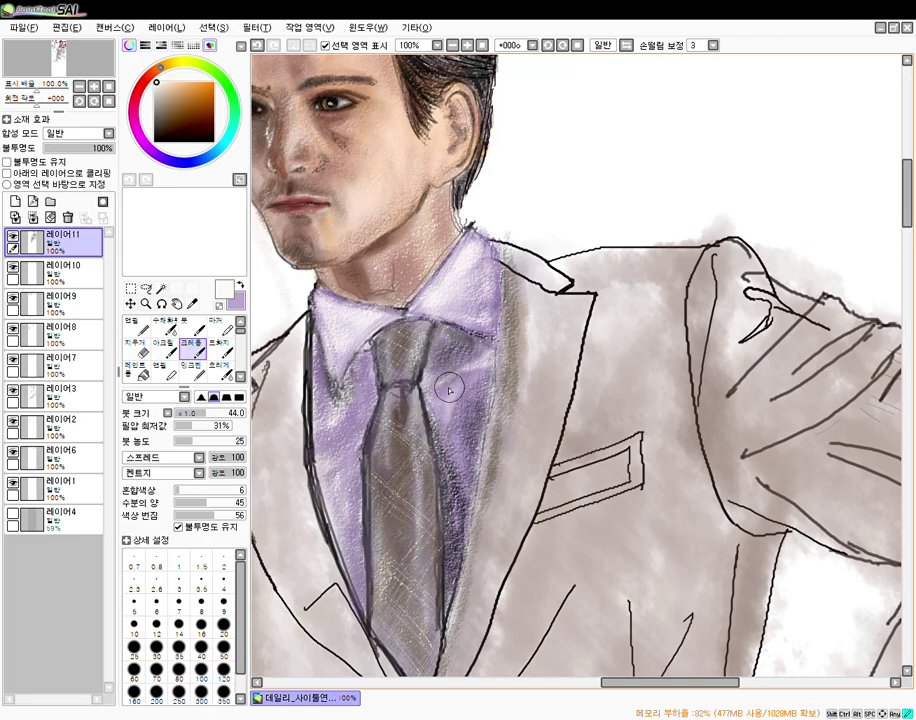
{"action": "mouse_move", "coordinate": [455, 408]}
{"action": "left_mouse_down"}
{"action": "mouse_move", "coordinate": [455, 463]}
{"action": "mouse_move", "coordinate": [479, 386]}
{"action": "mouse_move", "coordinate": [459, 506]}
{"action": "mouse_move", "coordinate": [445, 445]}
{"action": "mouse_move", "coordinate": [456, 530]}
{"action": "left_mouse_up"}
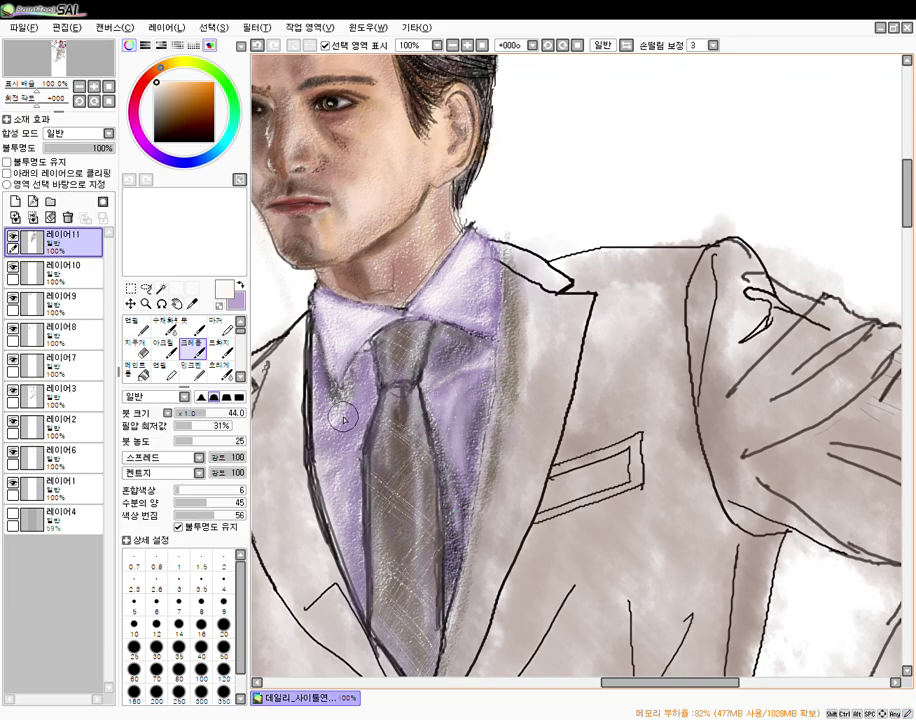
- Highlight the shirt to the left of the tie, varying the Crayon size between 14 and 30 and the density from 13 to 41
{"action": "left_click", "coordinate": [186, 413]}
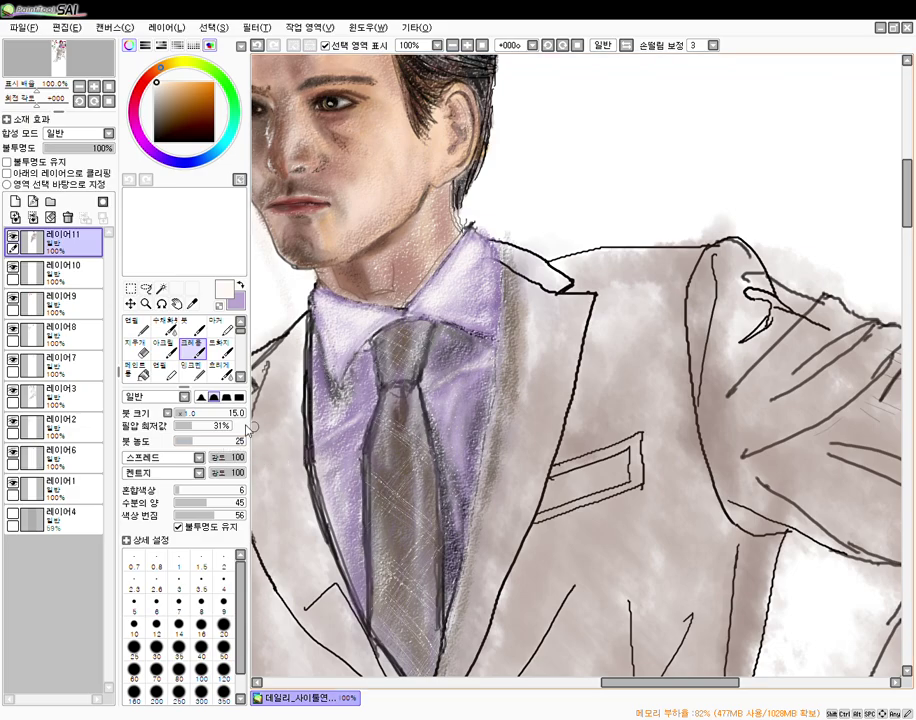
{"action": "left_click", "coordinate": [193, 413]}
{"action": "left_click", "coordinate": [184, 440]}
{"action": "left_click", "coordinate": [156, 647]}
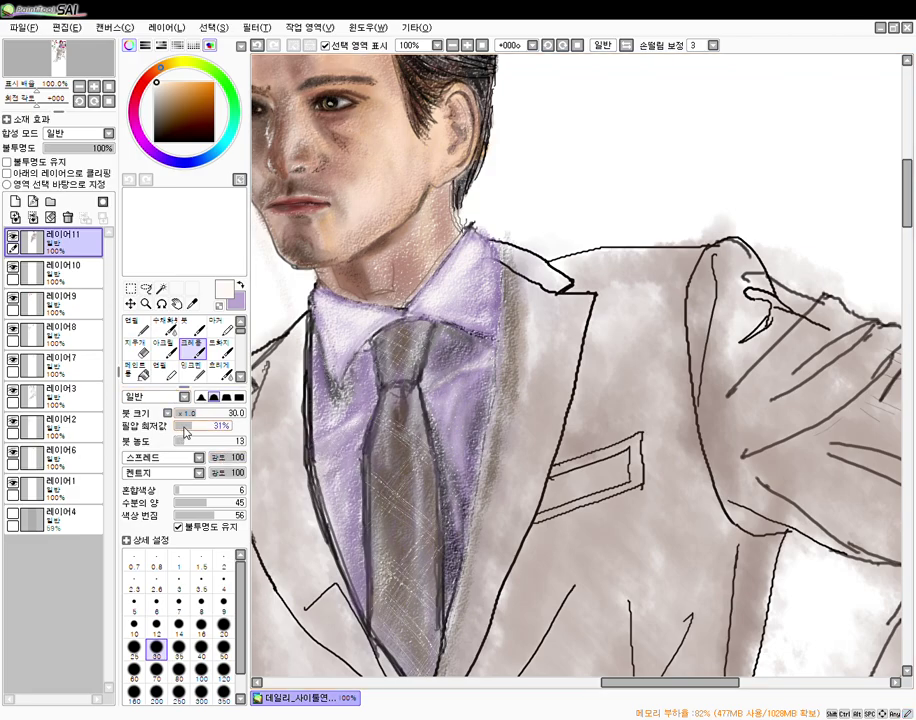
{"action": "left_click", "coordinate": [178, 627]}
{"action": "left_click_drag", "start_coordinate": [186, 445], "coordinate": [235, 455]}
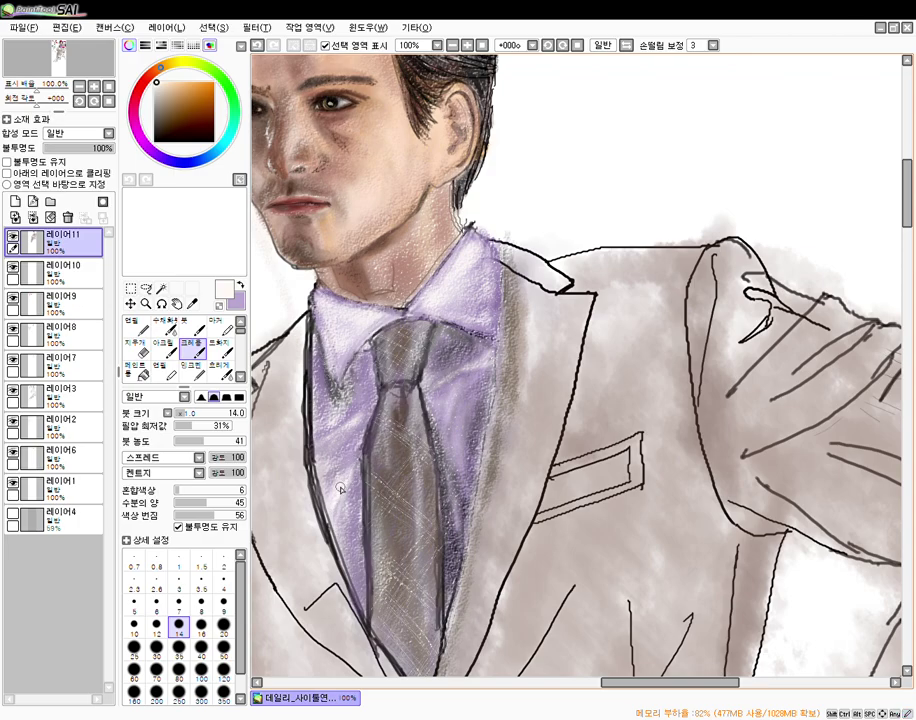
- Blend the left shirt folds at Crayon size 30 and density 24, and refine the collar tip at size 15 and density 43
{"action": "left_click_drag", "start_coordinate": [214, 437], "coordinate": [193, 438]}
{"action": "left_click", "coordinate": [156, 648]}
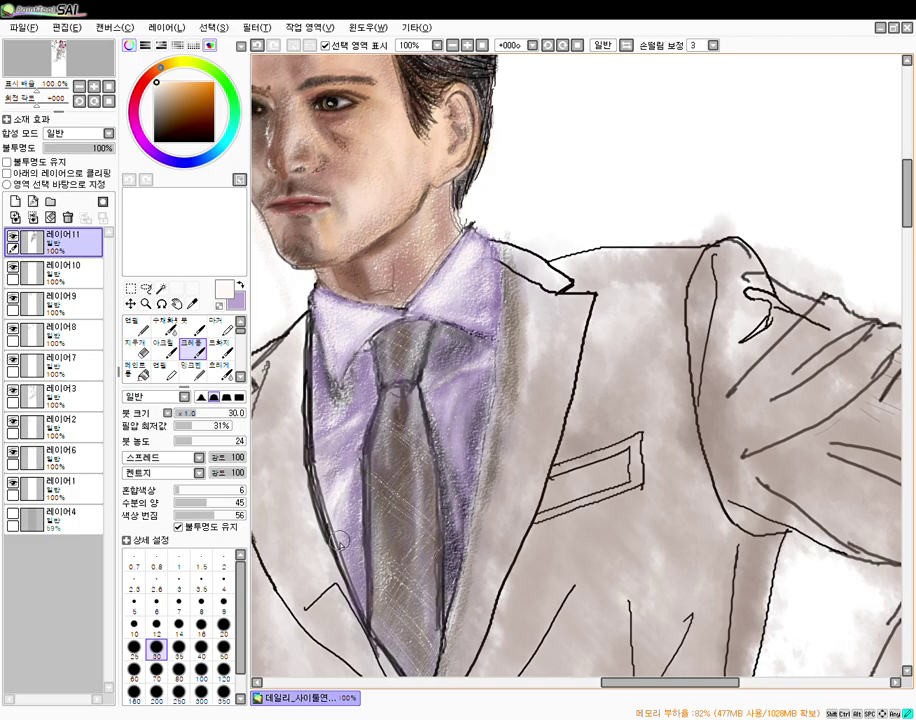
{"action": "left_click_drag", "start_coordinate": [344, 540], "coordinate": [351, 460]}
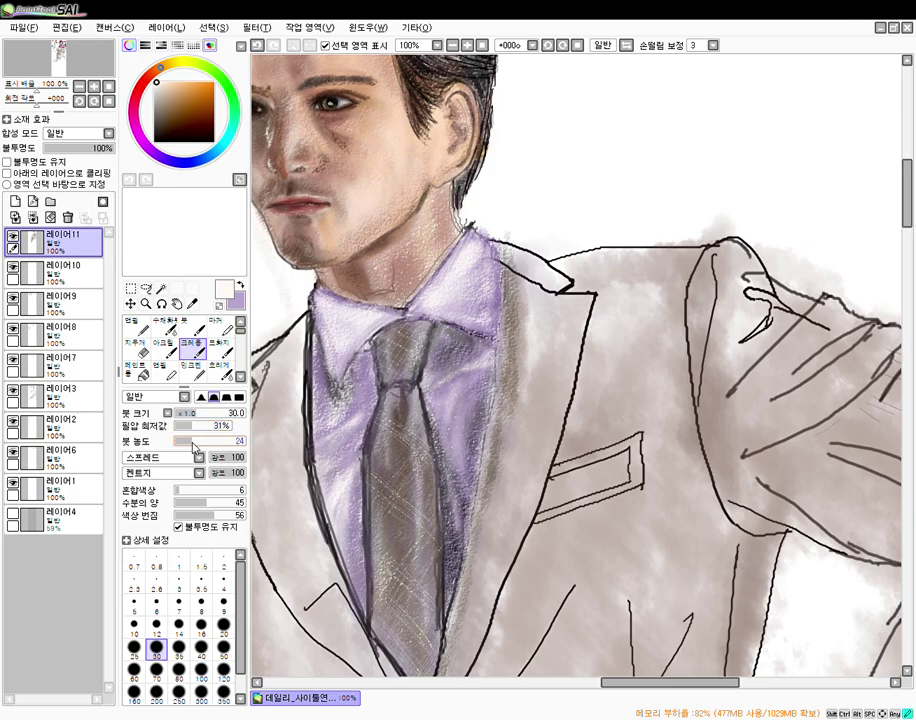
{"action": "left_click_drag", "start_coordinate": [196, 443], "coordinate": [206, 441]}
{"action": "left_click", "coordinate": [187, 413]}
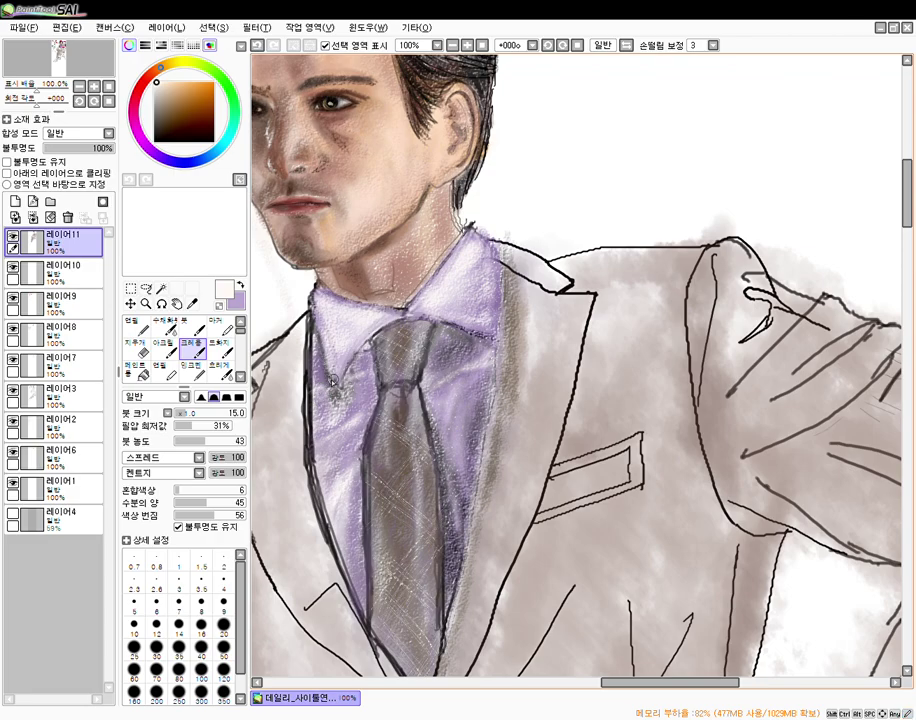
{"action": "key", "text": "n"}
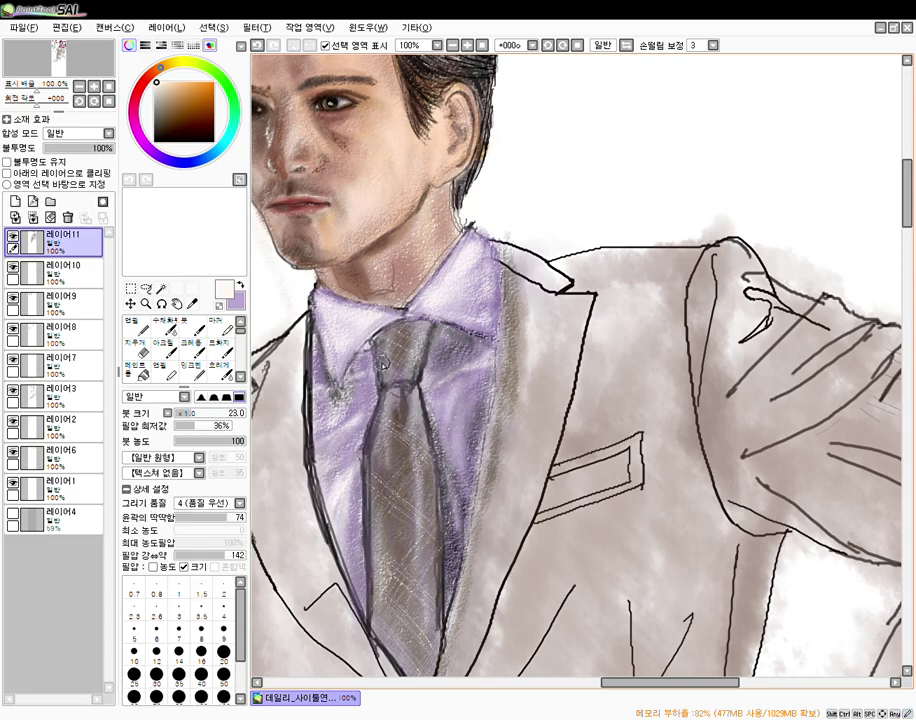
- Review the colouring of the whole seated figure, from the trousers back up to the shirt and tie
{"action": "scroll", "coordinate": [479, 407], "scroll_direction": "up", "scroll_amount": 1}
{"action": "scroll", "coordinate": [482, 500], "scroll_direction": "down", "scroll_amount": 4}
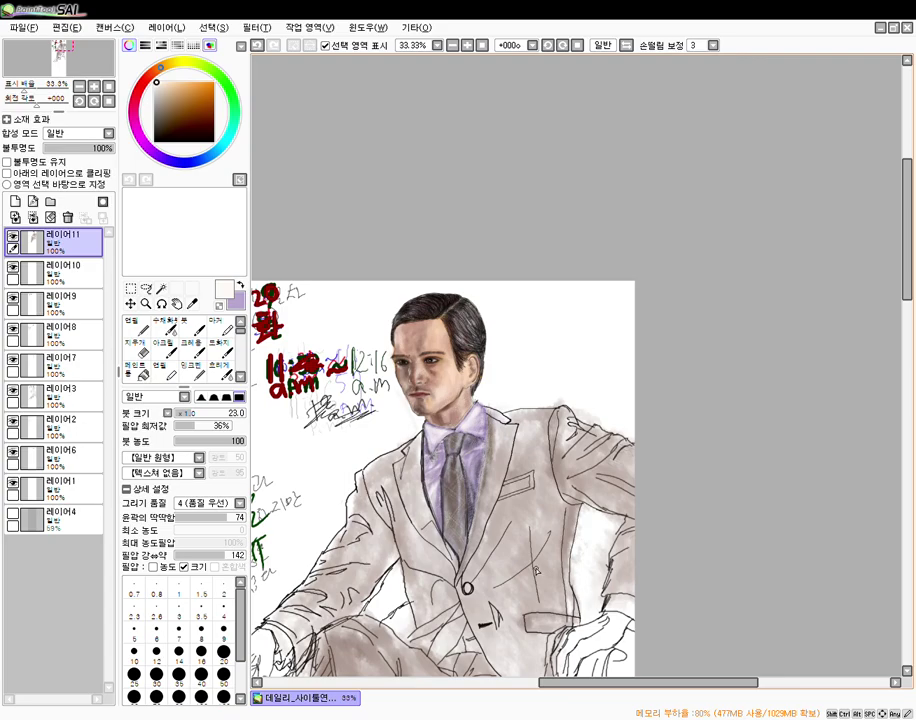
{"action": "scroll", "coordinate": [536, 570], "scroll_direction": "down", "scroll_amount": 1}
{"action": "left_click_drag", "start_coordinate": [536, 570], "coordinate": [591, 305]}
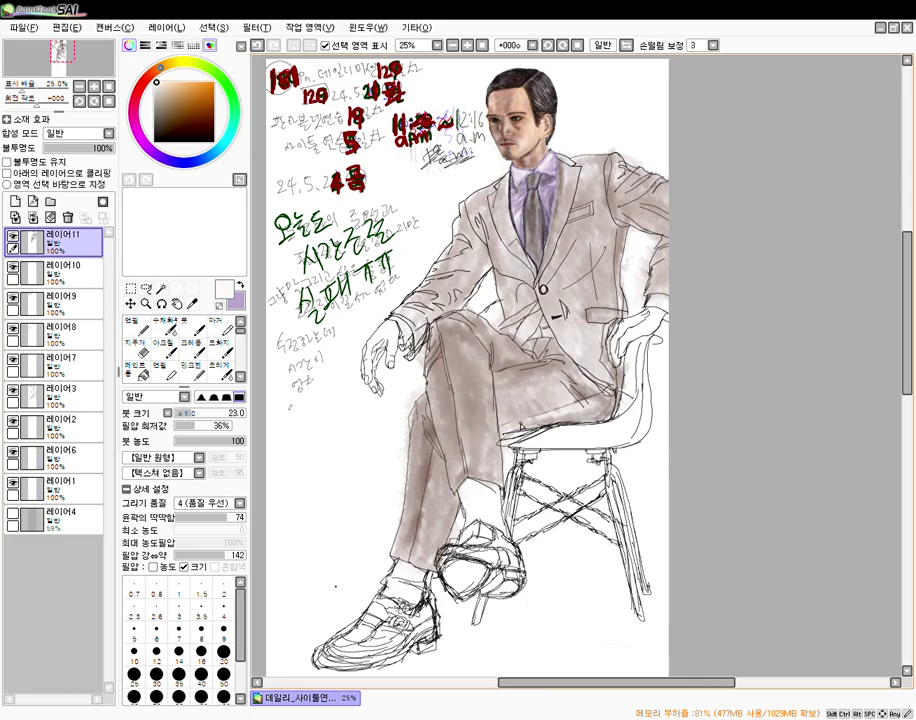
{"action": "scroll", "coordinate": [536, 396], "scroll_direction": "up", "scroll_amount": 3}
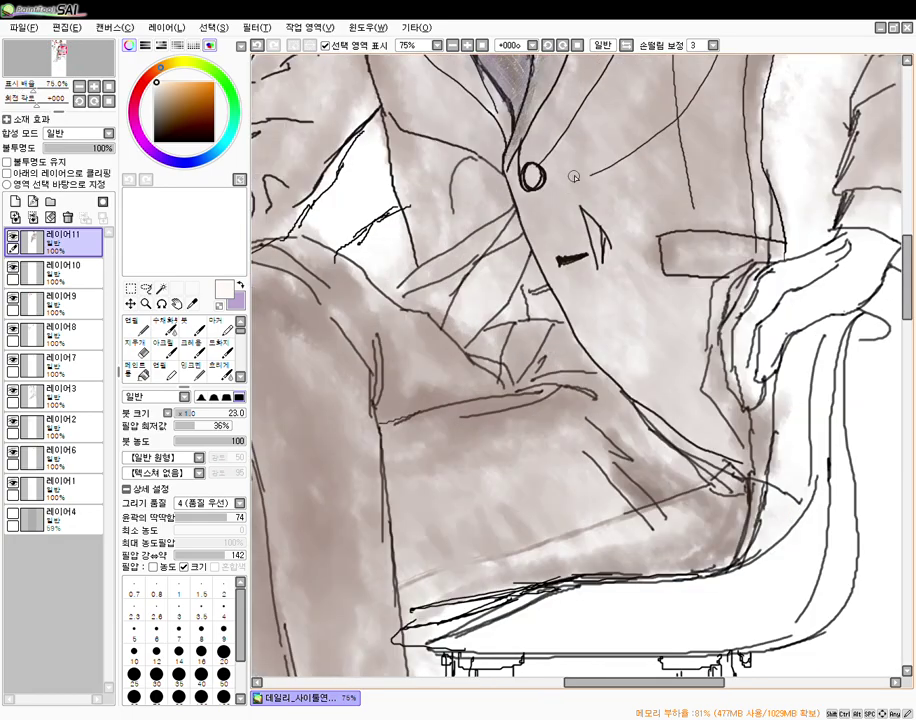
{"action": "left_click_drag", "start_coordinate": [595, 158], "coordinate": [536, 466]}
{"action": "left_click_drag", "start_coordinate": [591, 264], "coordinate": [570, 414]}
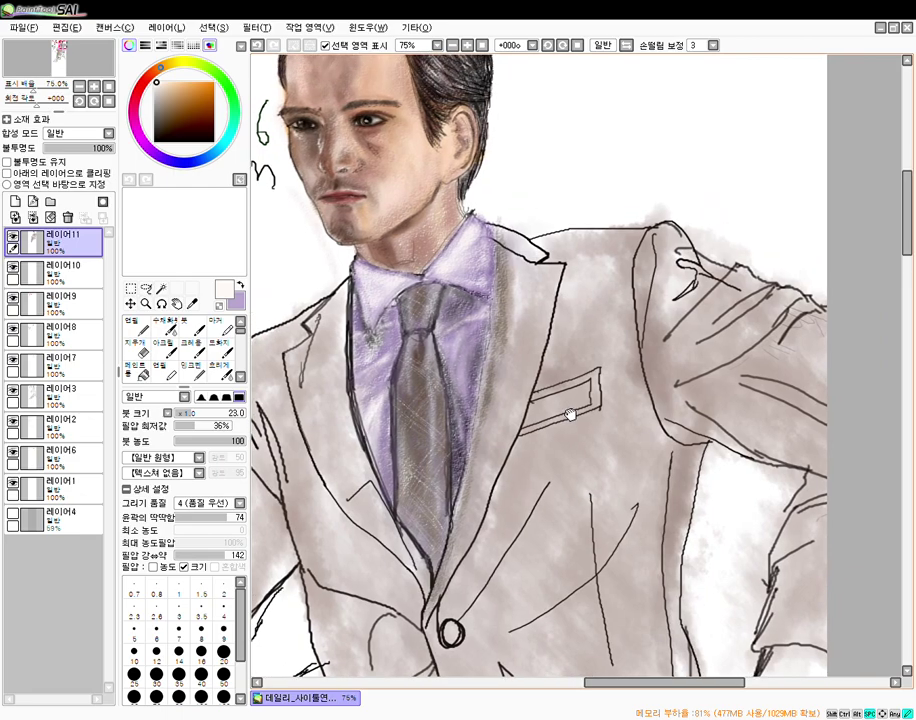
- Shade the neck above the shirt collar in reddish brown with the Crayon brush, using size 15 at density 59 and size 32 at density 38
{"action": "left_click", "coordinate": [192, 348]}
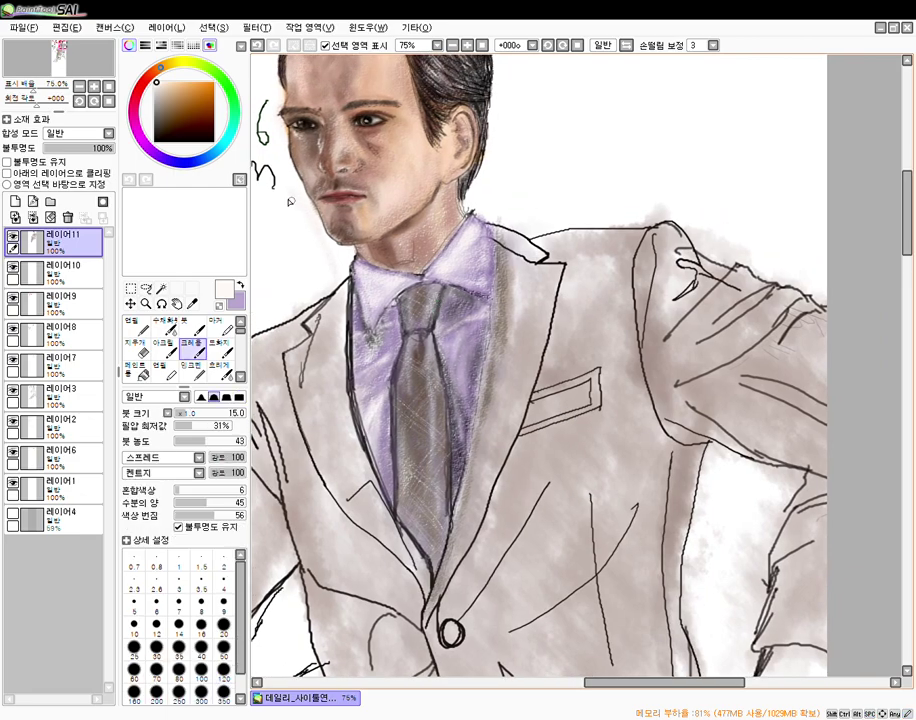
{"action": "key", "text": "e"}
{"action": "key", "text": "c"}
{"action": "left_click", "coordinate": [339, 171], "text": "alt"}
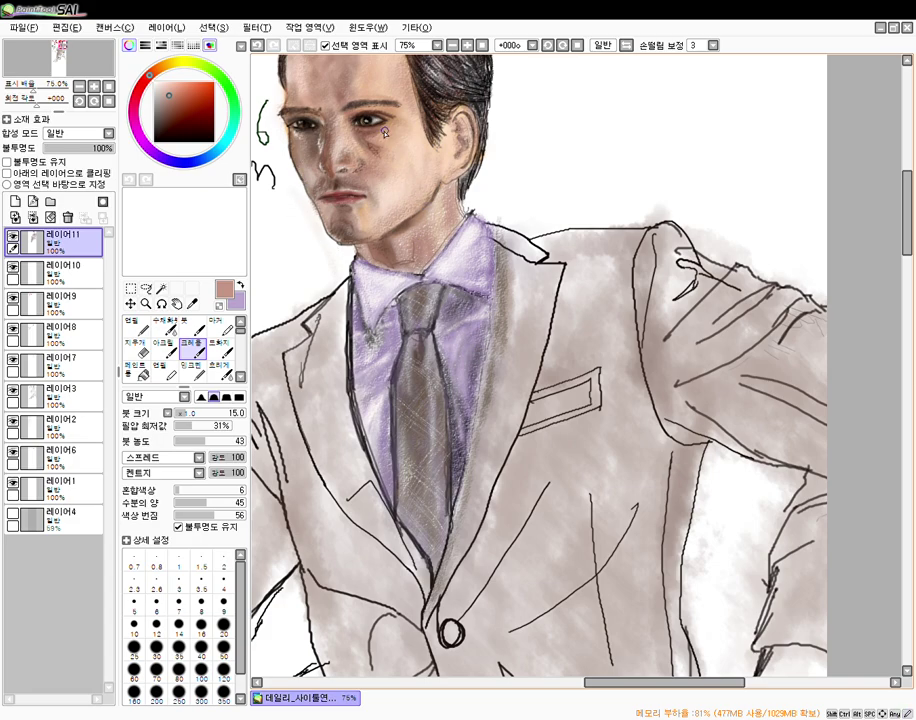
{"action": "left_click", "coordinate": [167, 131]}
{"action": "left_click", "coordinate": [173, 113]}
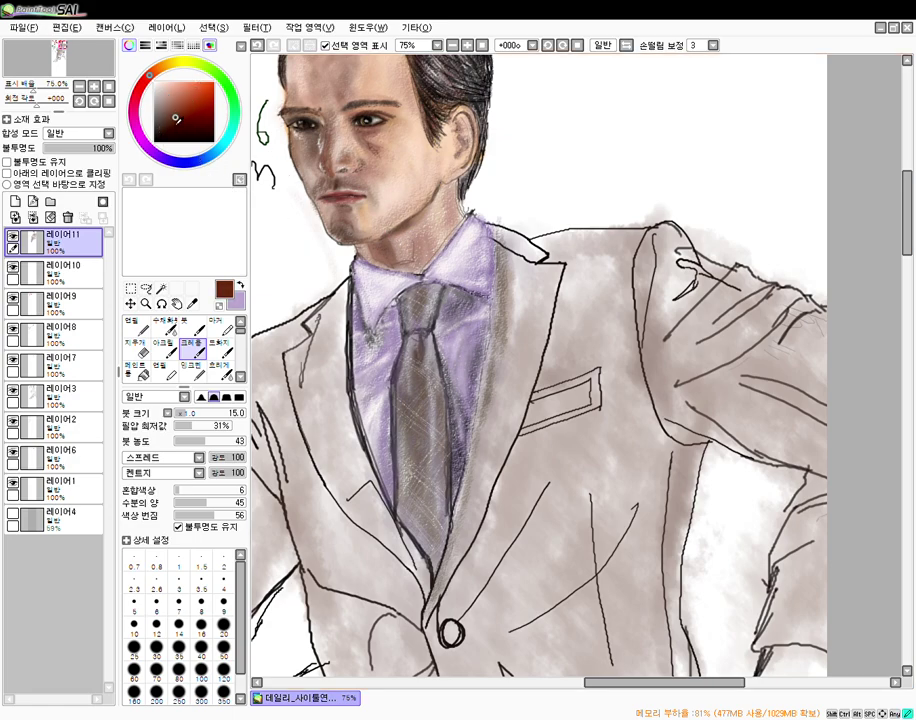
{"action": "left_click", "coordinate": [215, 441]}
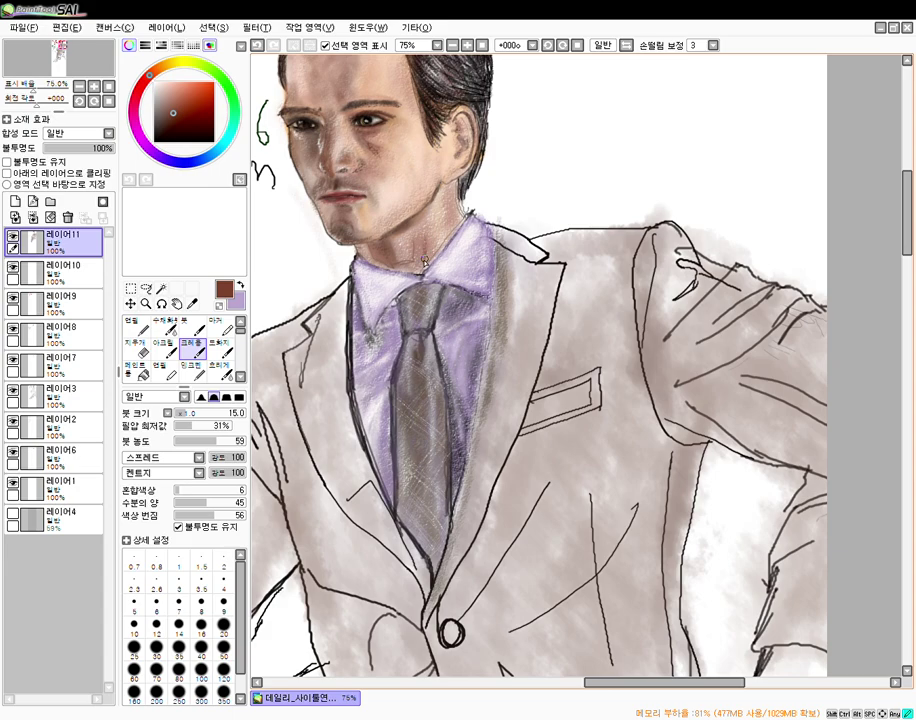
{"action": "left_click_drag", "start_coordinate": [427, 235], "coordinate": [427, 258]}
{"action": "left_click_drag", "start_coordinate": [190, 413], "coordinate": [202, 440]}
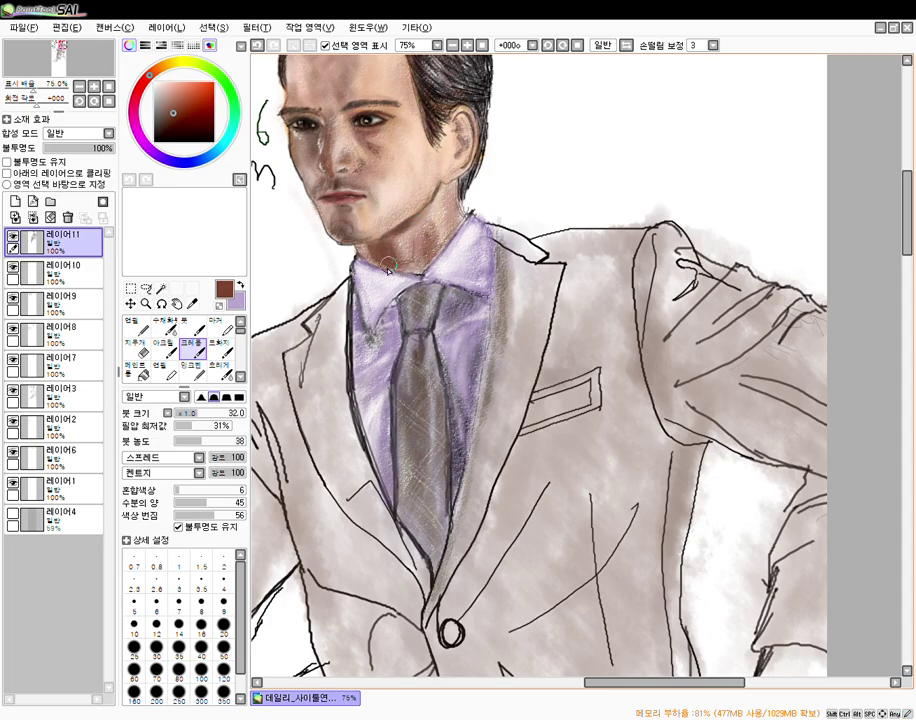
- Add orange-brown shading to the middle of the neck with the Crayon at size 22 and density 25
{"action": "key", "text": "e"}
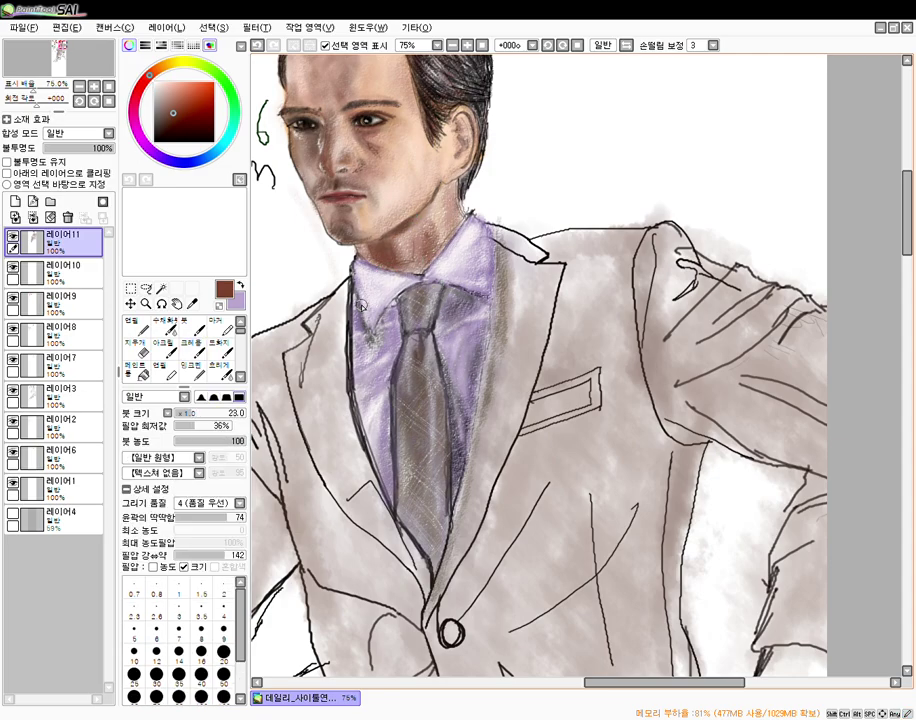
{"action": "scroll", "coordinate": [361, 305], "scroll_direction": "down", "scroll_amount": 3}
{"action": "scroll", "coordinate": [367, 297], "scroll_direction": "up", "scroll_amount": 5}
{"action": "mouse_move", "coordinate": [461, 224]}
{"action": "left_mouse_down"}
{"action": "mouse_move", "coordinate": [426, 315]}
{"action": "mouse_move", "coordinate": [402, 319]}
{"action": "left_mouse_up"}
{"action": "key", "text": "b"}
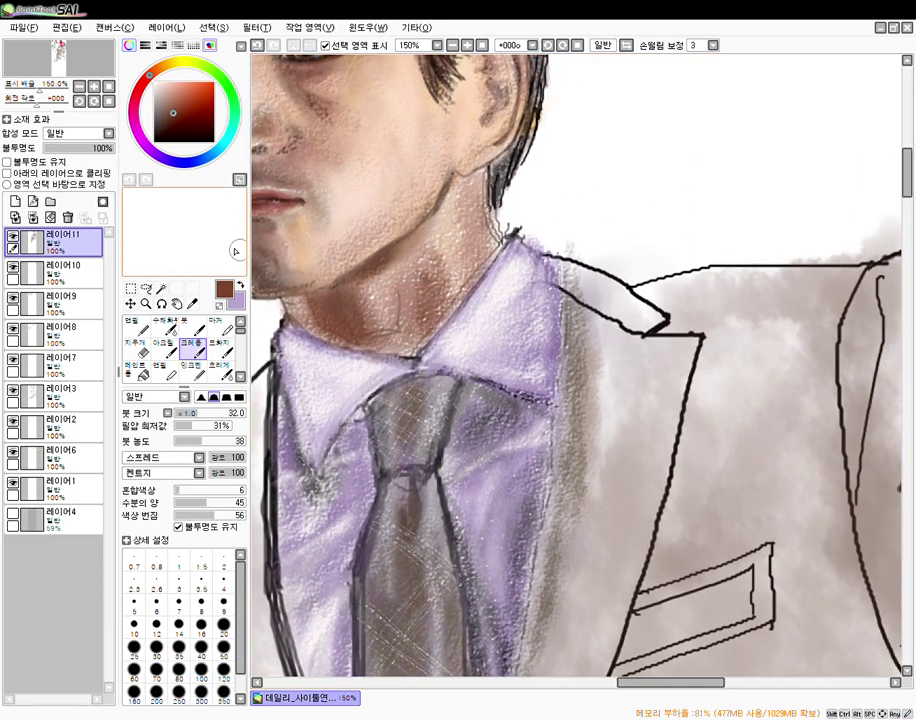
{"action": "left_click_drag", "start_coordinate": [161, 71], "coordinate": [160, 68]}
{"action": "left_click", "coordinate": [179, 108]}
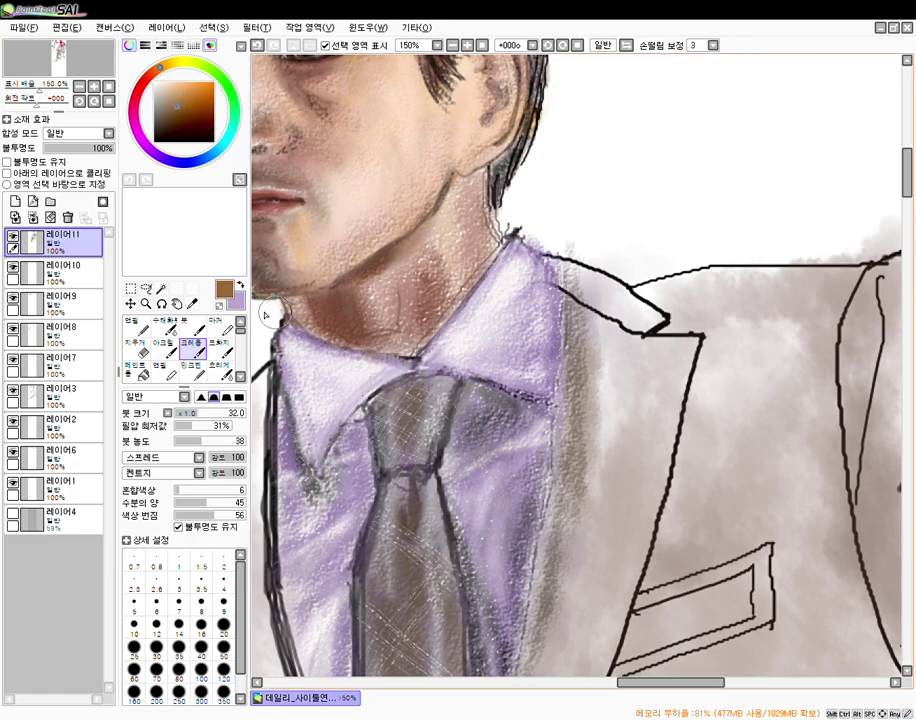
{"action": "left_click", "coordinate": [195, 441]}
{"action": "left_click_drag", "start_coordinate": [194, 439], "coordinate": [192, 439]}
{"action": "left_click_drag", "start_coordinate": [195, 413], "coordinate": [189, 412]}
{"action": "mouse_move", "coordinate": [411, 314]}
{"action": "left_mouse_down"}
{"action": "mouse_move", "coordinate": [378, 326]}
{"action": "mouse_move", "coordinate": [394, 329]}
{"action": "mouse_move", "coordinate": [415, 301]}
{"action": "mouse_move", "coordinate": [387, 340]}
{"action": "mouse_move", "coordinate": [395, 331]}
{"action": "mouse_move", "coordinate": [409, 337]}
{"action": "mouse_move", "coordinate": [414, 311]}
{"action": "mouse_move", "coordinate": [402, 325]}
{"action": "mouse_move", "coordinate": [408, 350]}
{"action": "mouse_move", "coordinate": [390, 309]}
{"action": "left_mouse_up"}
{"action": "mouse_move", "coordinate": [405, 292]}
{"action": "left_mouse_down"}
{"action": "mouse_move", "coordinate": [411, 323]}
{"action": "mouse_move", "coordinate": [419, 272]}
{"action": "mouse_move", "coordinate": [402, 304]}
{"action": "mouse_move", "coordinate": [405, 331]}
{"action": "left_mouse_up"}
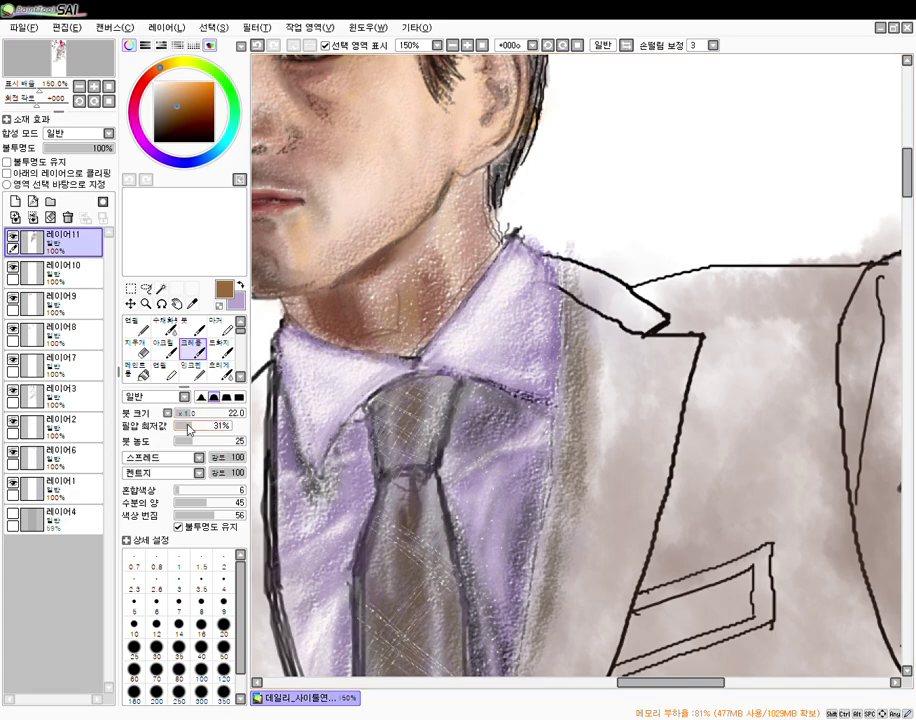
- Highlight the throat in white with the Crayon, using size 42 at density 28 and finishing at size 31 and density 15
{"action": "left_click_drag", "start_coordinate": [168, 106], "coordinate": [154, 79]}
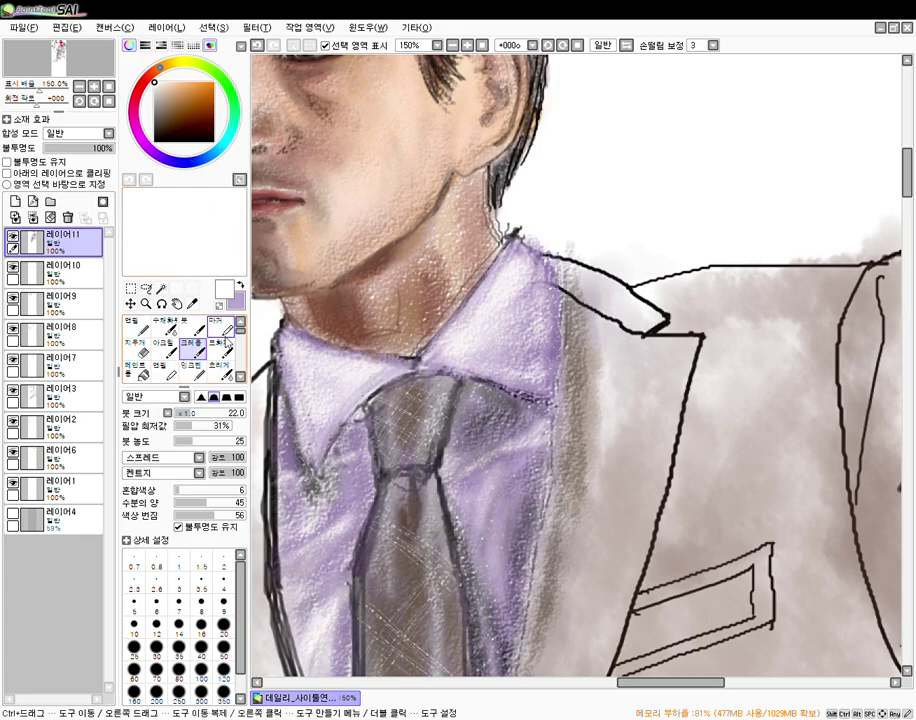
{"action": "left_click", "coordinate": [185, 440]}
{"action": "left_click", "coordinate": [206, 413]}
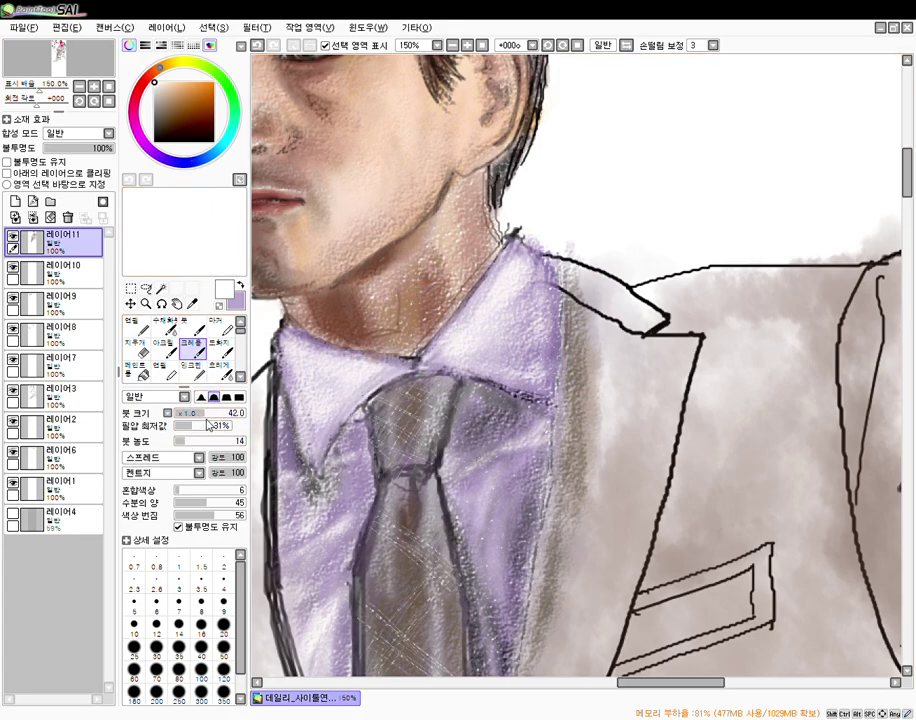
{"action": "left_click", "coordinate": [194, 441]}
{"action": "left_click", "coordinate": [197, 414]}
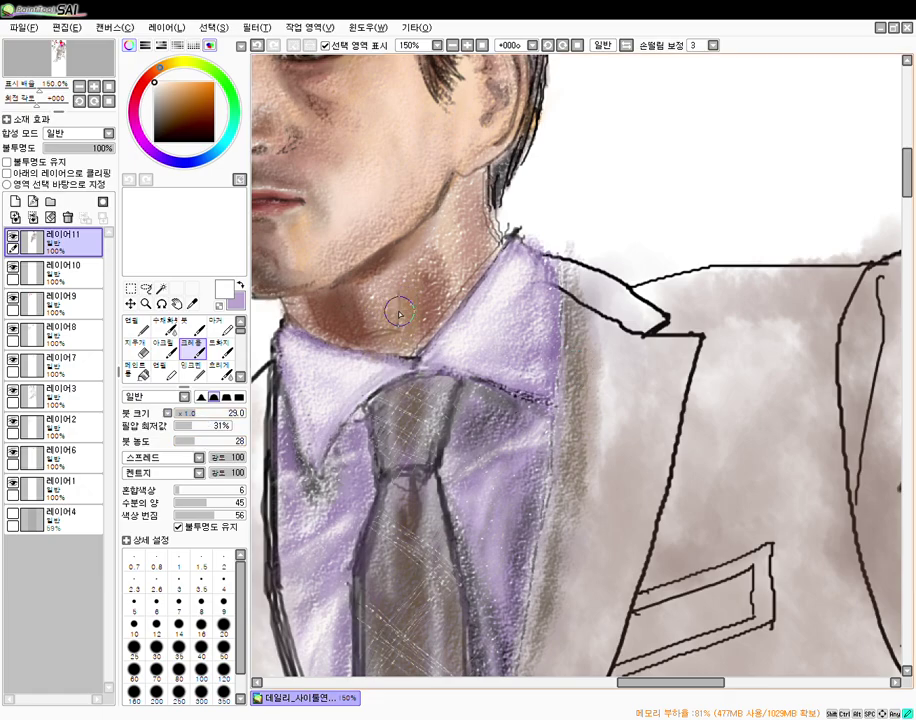
{"action": "left_click", "coordinate": [204, 413]}
{"action": "mouse_move", "coordinate": [394, 312]}
{"action": "left_mouse_down"}
{"action": "mouse_move", "coordinate": [417, 283]}
{"action": "mouse_move", "coordinate": [415, 310]}
{"action": "mouse_move", "coordinate": [404, 315]}
{"action": "mouse_move", "coordinate": [401, 289]}
{"action": "mouse_move", "coordinate": [409, 316]}
{"action": "mouse_move", "coordinate": [408, 298]}
{"action": "mouse_move", "coordinate": [379, 314]}
{"action": "left_mouse_up"}
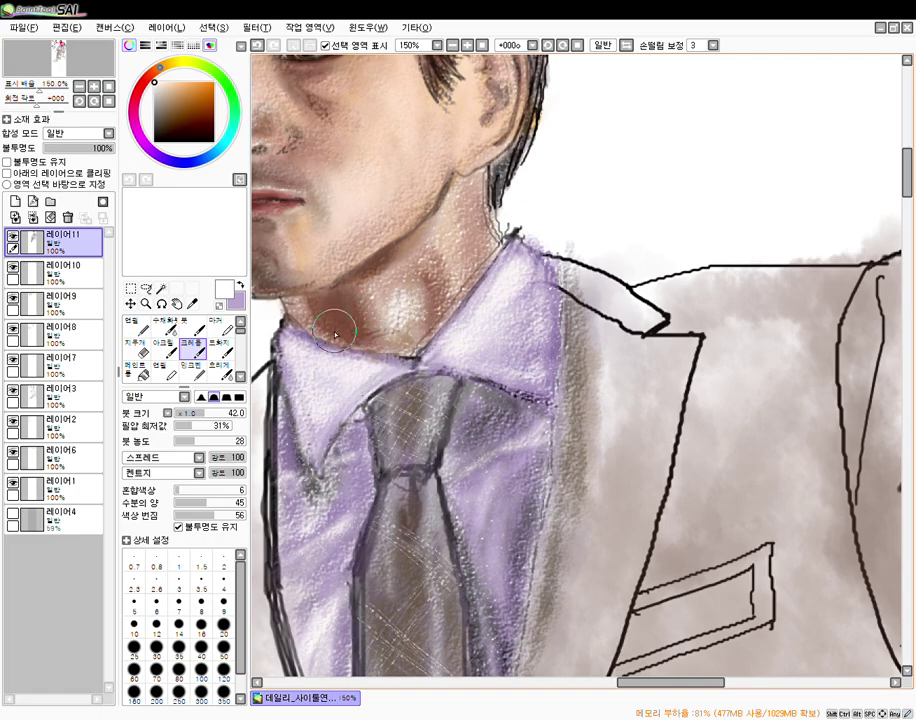
{"action": "left_click", "coordinate": [187, 412]}
{"action": "left_click_drag", "start_coordinate": [178, 443], "coordinate": [196, 414]}
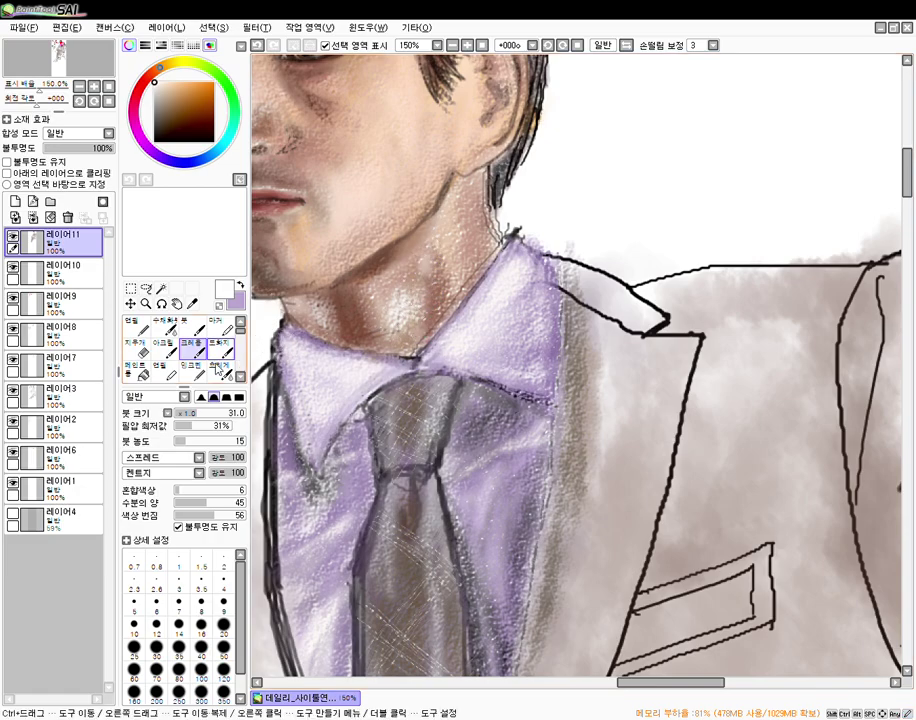
- Outline the shirt collar's edges along the neck in near-black with the Crayon at size 6 and density 29
{"action": "left_click", "coordinate": [163, 132]}
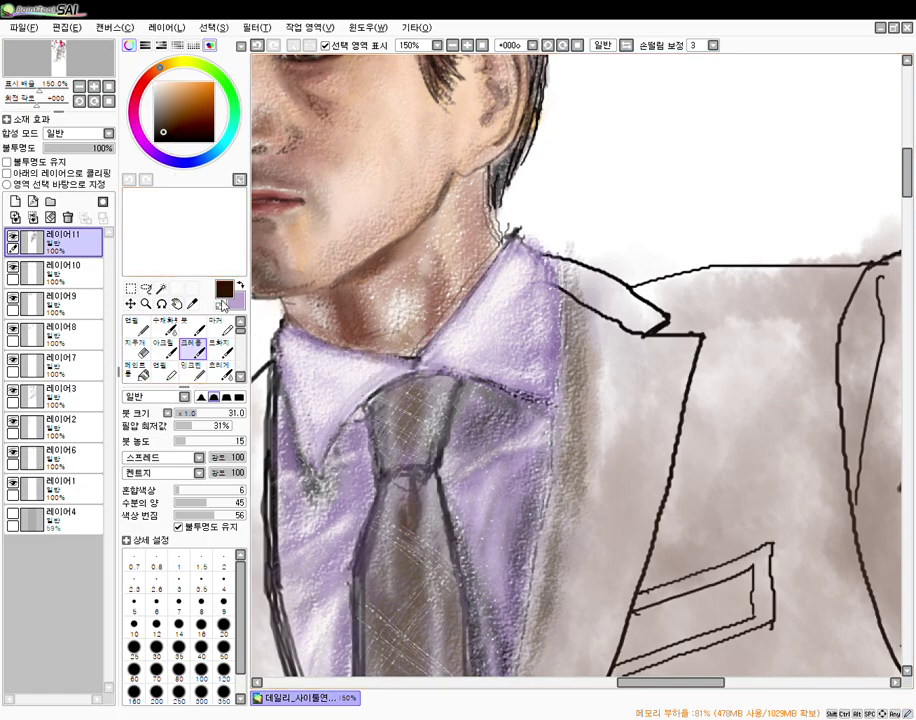
{"action": "left_click", "coordinate": [160, 139]}
{"action": "left_click_drag", "start_coordinate": [193, 415], "coordinate": [195, 441]}
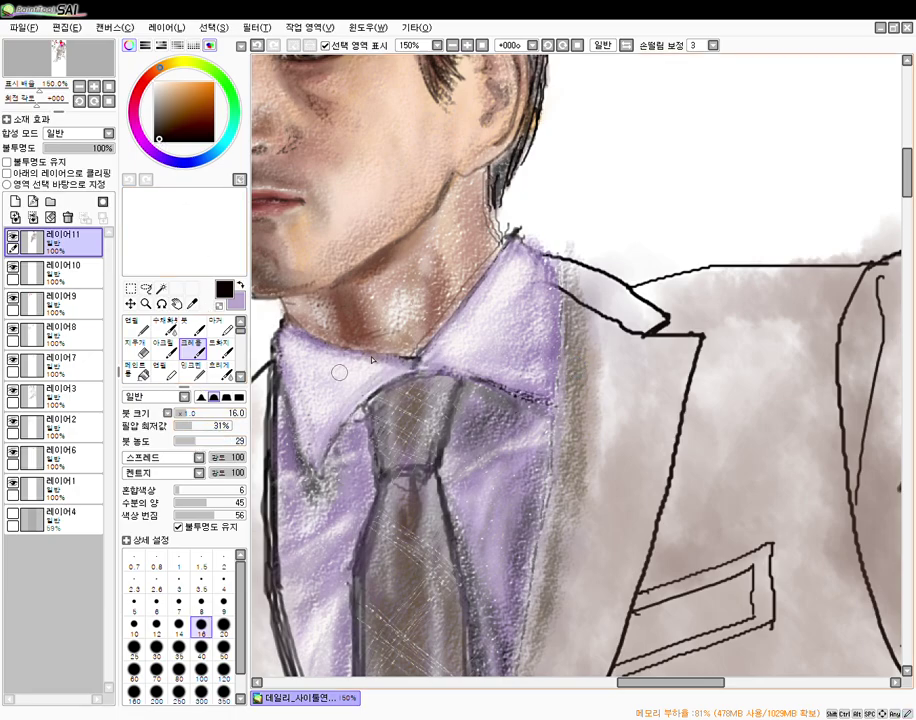
{"action": "left_click", "coordinate": [156, 604]}
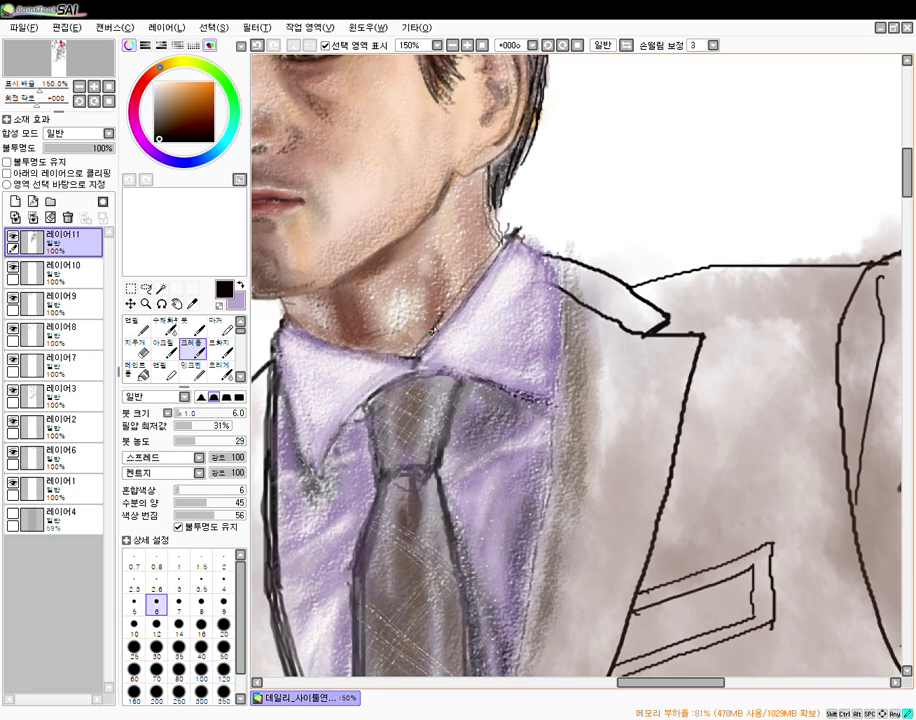
{"action": "mouse_move", "coordinate": [460, 302]}
{"action": "left_mouse_down"}
{"action": "mouse_move", "coordinate": [434, 338]}
{"action": "mouse_move", "coordinate": [449, 312]}
{"action": "left_mouse_up"}
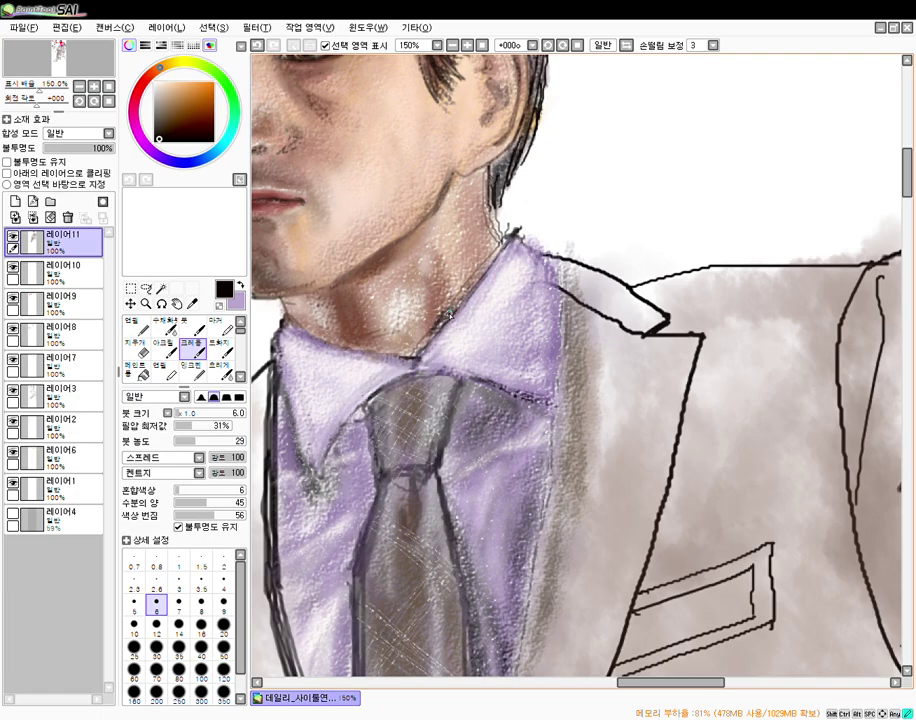
{"action": "left_click_drag", "start_coordinate": [432, 331], "coordinate": [416, 364]}
{"action": "left_click_drag", "start_coordinate": [449, 326], "coordinate": [502, 249]}
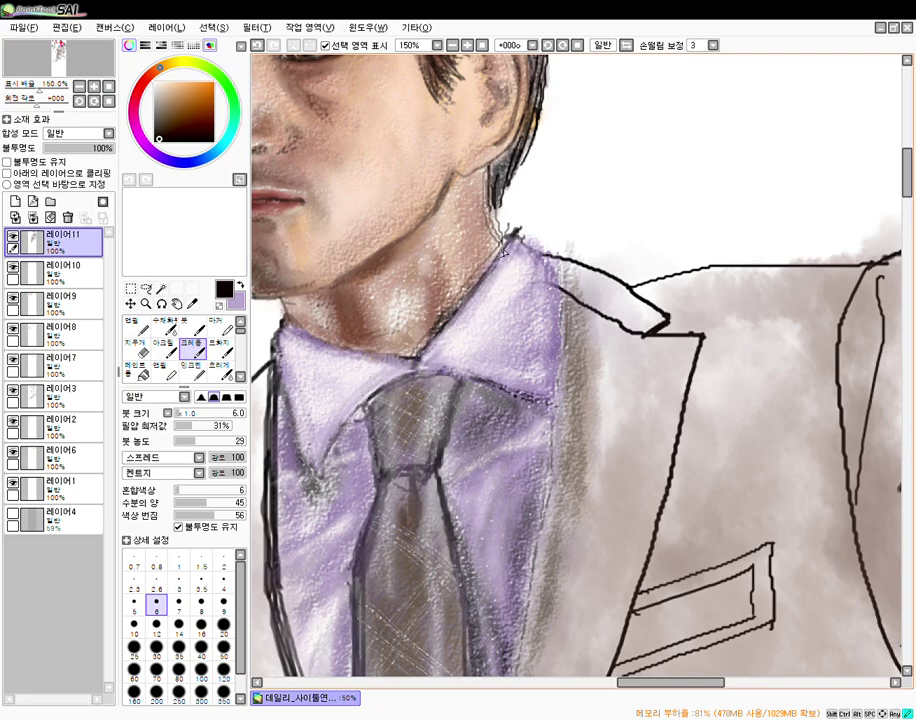
{"action": "left_click_drag", "start_coordinate": [441, 335], "coordinate": [410, 371]}
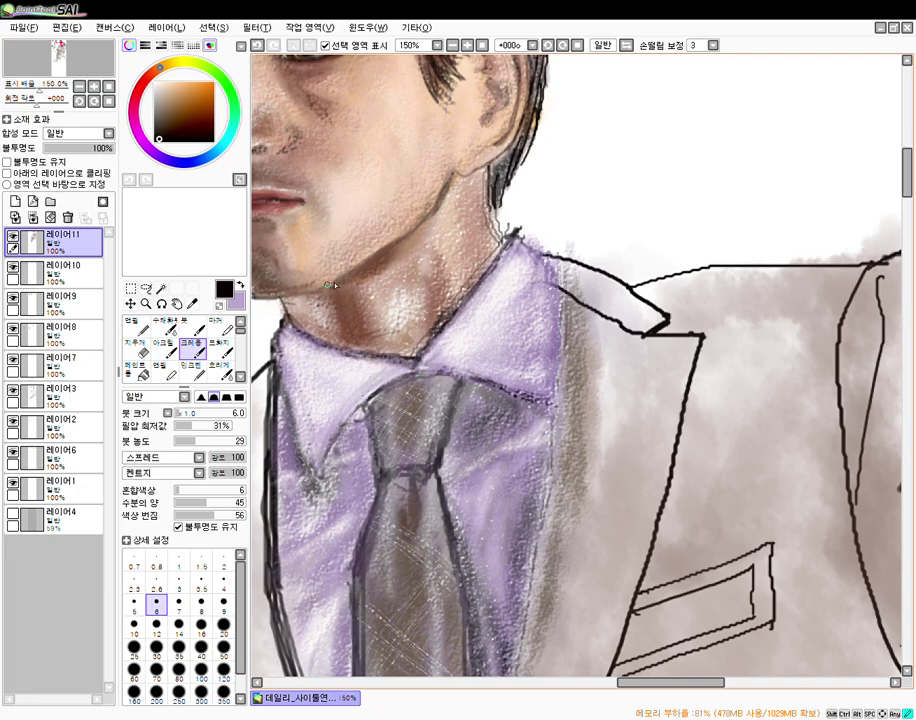
- Darken the outer edge of the right-hand shirt collar in near-black with the Crayon at size 6 and density 100
{"action": "key", "text": "e"}
{"action": "left_click_drag", "start_coordinate": [208, 441], "coordinate": [252, 440]}
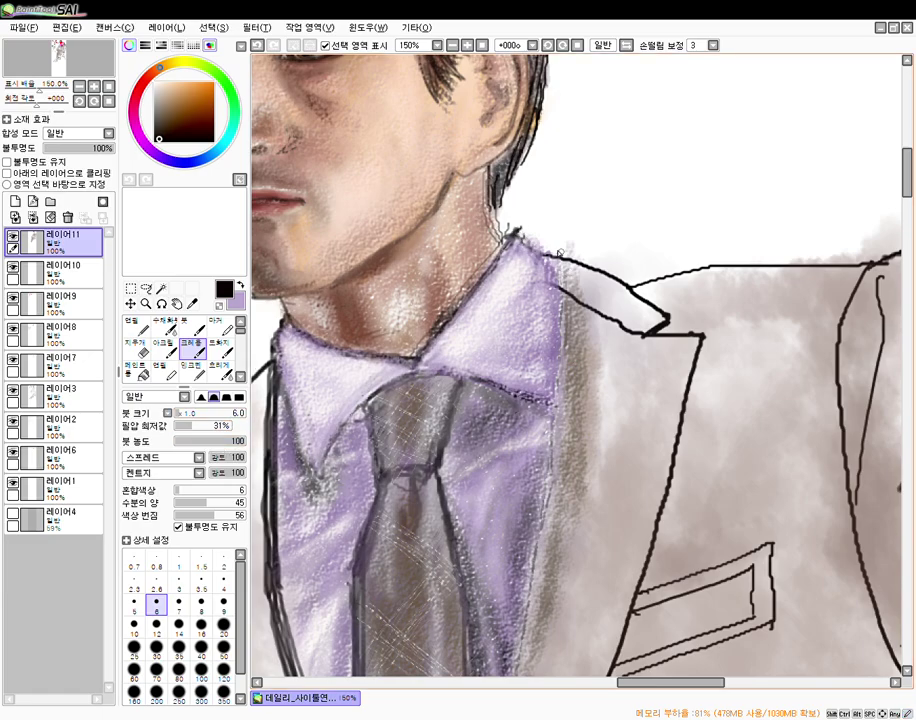
{"action": "left_click_drag", "start_coordinate": [518, 238], "coordinate": [541, 251]}
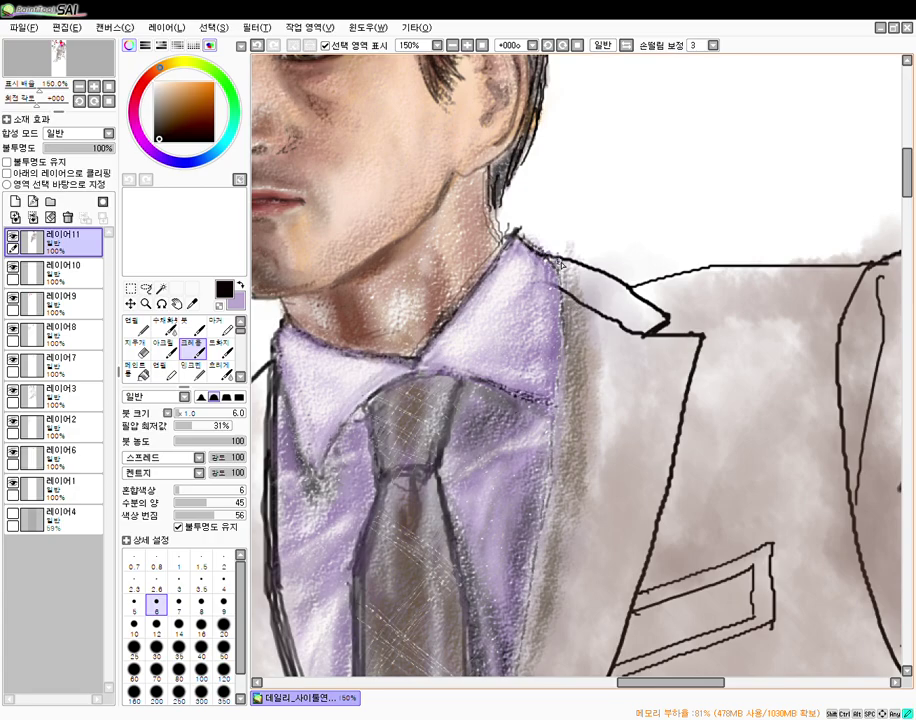
{"action": "left_click_drag", "start_coordinate": [559, 283], "coordinate": [558, 338]}
{"action": "left_click_drag", "start_coordinate": [557, 310], "coordinate": [554, 410]}
{"action": "left_click_drag", "start_coordinate": [559, 328], "coordinate": [550, 460]}
{"action": "key", "text": "e"}
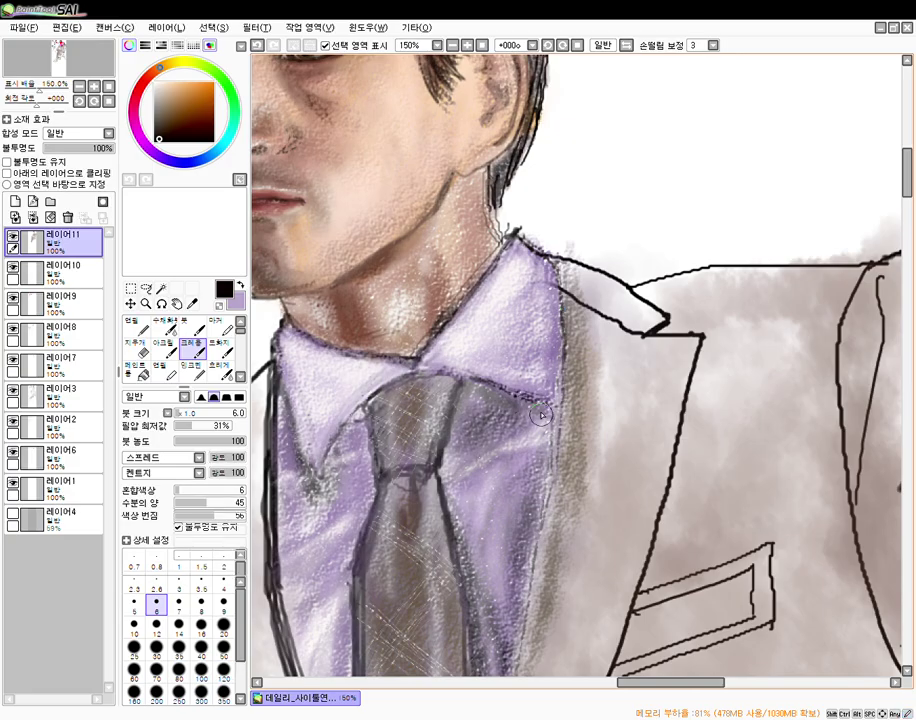
- Examine the collar and neck shading against the full figure, from the head down to the shoes
{"action": "scroll", "coordinate": [556, 418], "scroll_direction": "up", "scroll_amount": 1}
{"action": "scroll", "coordinate": [554, 497], "scroll_direction": "down", "scroll_amount": 4}
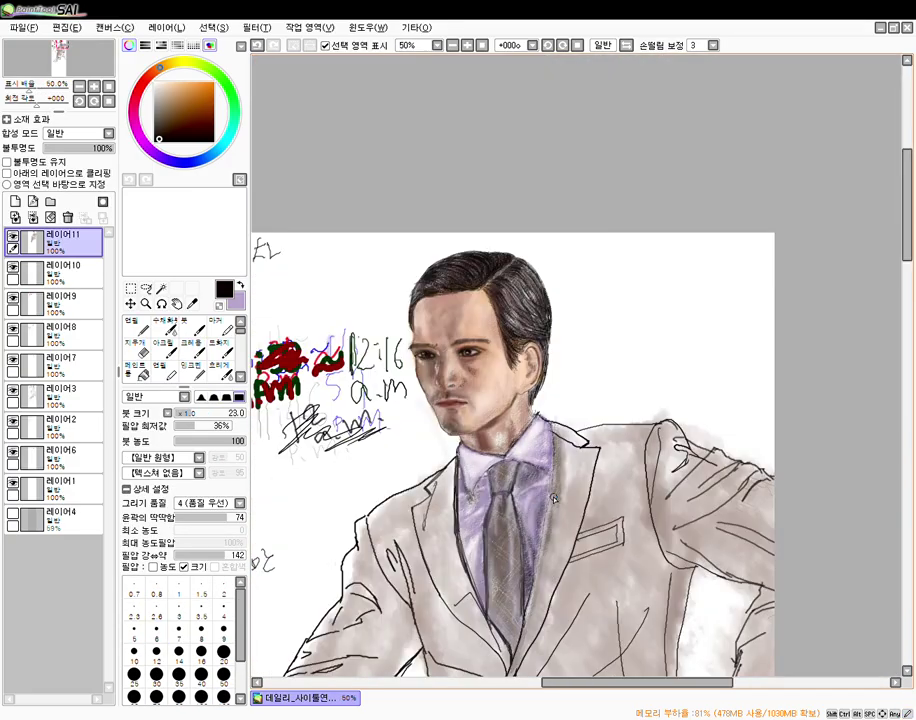
{"action": "left_click_drag", "start_coordinate": [542, 556], "coordinate": [587, 404]}
{"action": "scroll", "coordinate": [582, 405], "scroll_direction": "up", "scroll_amount": 1}
{"action": "scroll", "coordinate": [581, 408], "scroll_direction": "down", "scroll_amount": 2}
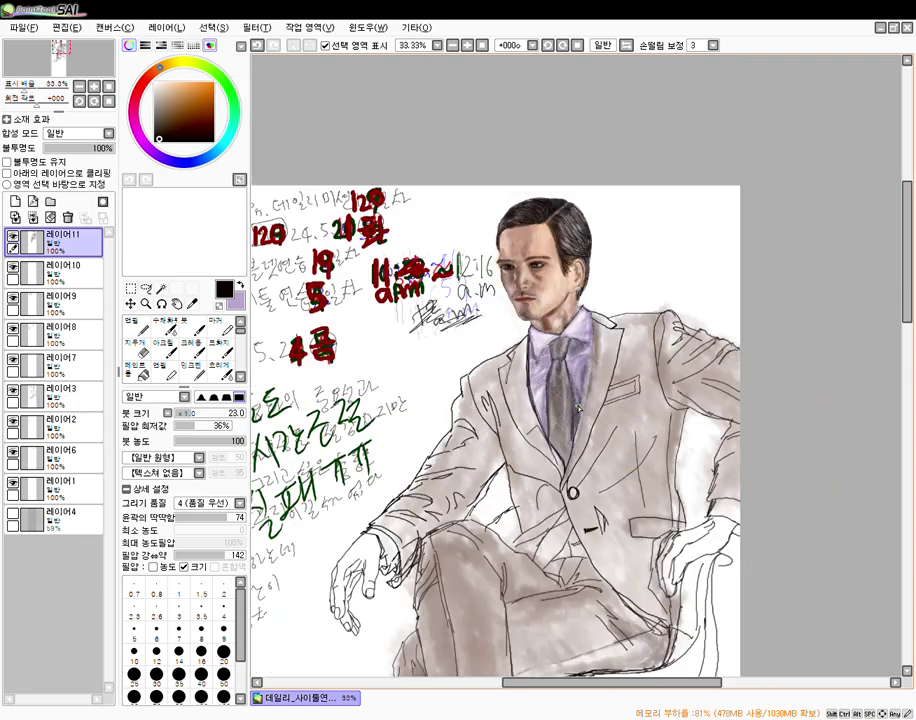
{"action": "mouse_move", "coordinate": [578, 505]}
{"action": "left_mouse_down"}
{"action": "mouse_move", "coordinate": [588, 400]}
{"action": "mouse_move", "coordinate": [592, 425]}
{"action": "left_mouse_up"}
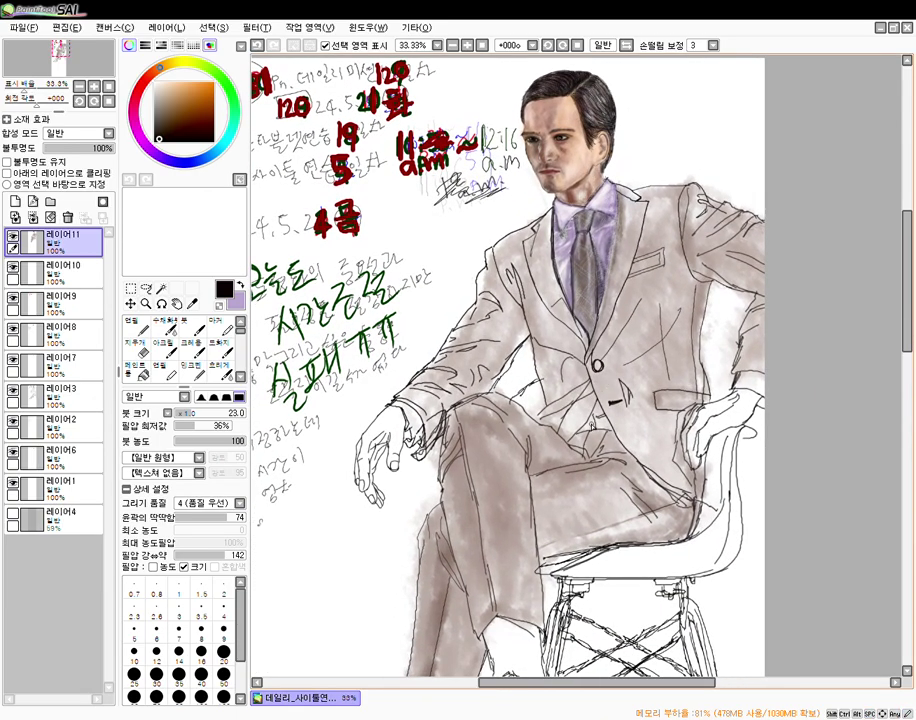
{"action": "scroll", "coordinate": [592, 425], "scroll_direction": "down", "scroll_amount": 1}
{"action": "left_click_drag", "start_coordinate": [604, 484], "coordinate": [581, 400]}
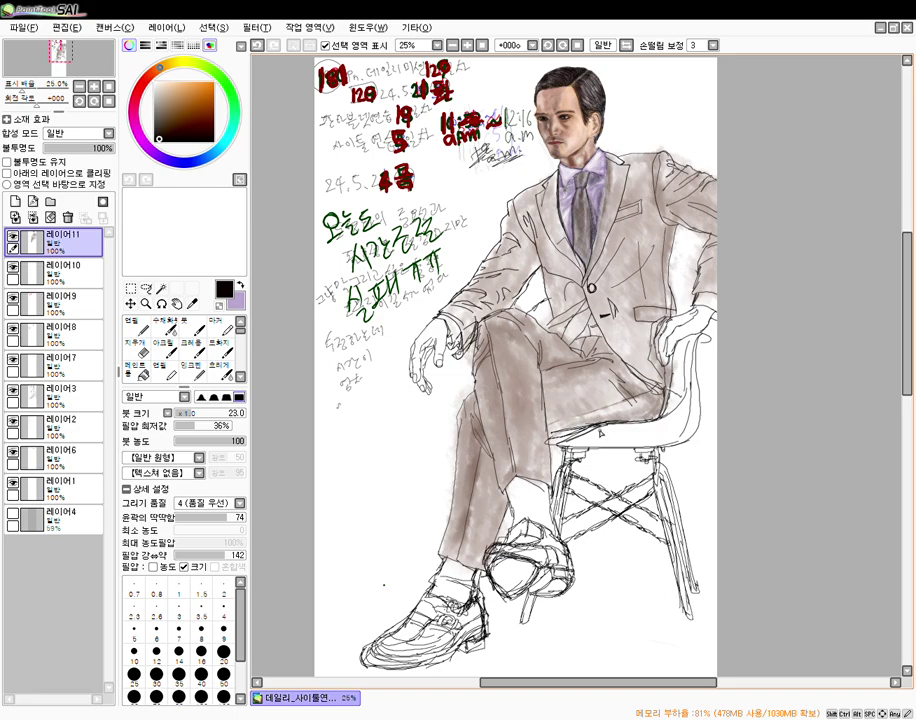
{"action": "scroll", "coordinate": [604, 365], "scroll_direction": "down", "scroll_amount": 2}
{"action": "scroll", "coordinate": [606, 305], "scroll_direction": "up", "scroll_amount": 4}
{"action": "left_click_drag", "start_coordinate": [632, 213], "coordinate": [477, 391]}
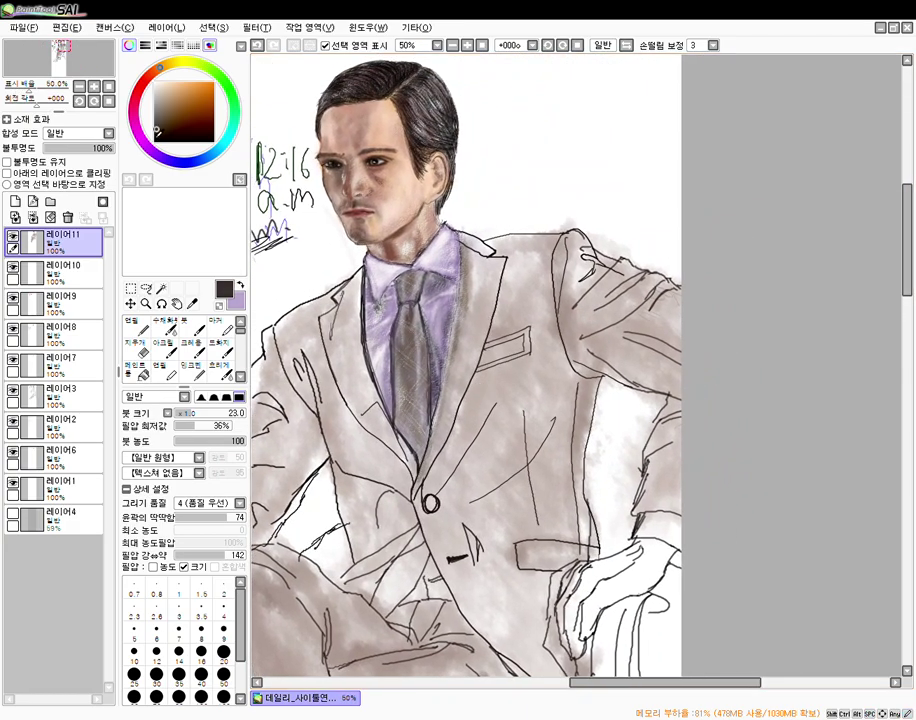
- Shade the shirt beside the tie and right-hand lapel in near-black with the Crayon, moving from size 31, density 29 to size 20, density 43
{"action": "left_click", "coordinate": [193, 349]}
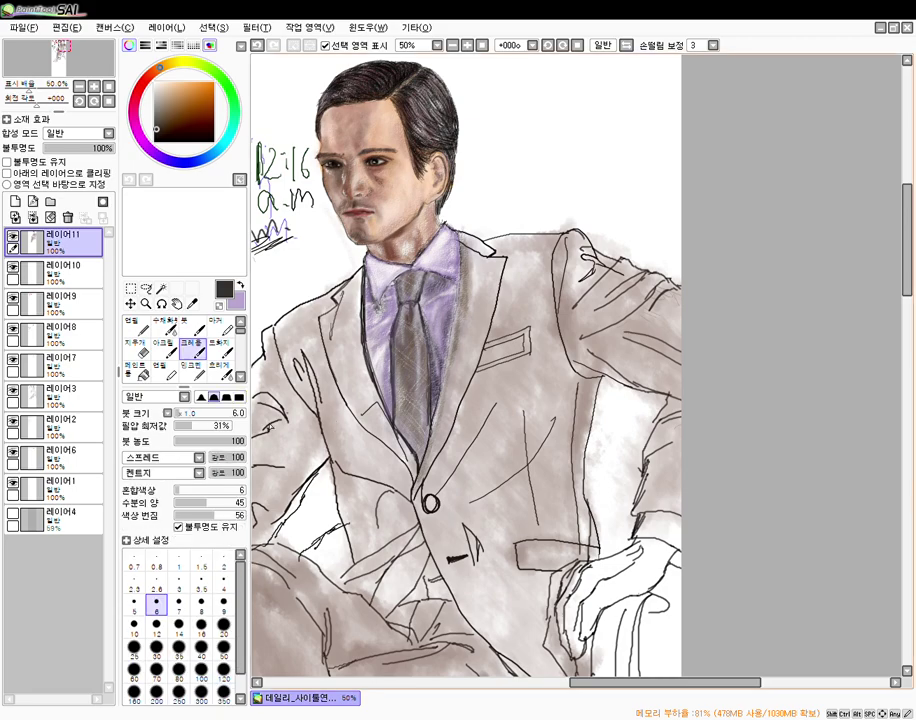
{"action": "left_click_drag", "start_coordinate": [207, 440], "coordinate": [196, 440]}
{"action": "left_click", "coordinate": [195, 412]}
{"action": "left_click_drag", "start_coordinate": [467, 298], "coordinate": [462, 275]}
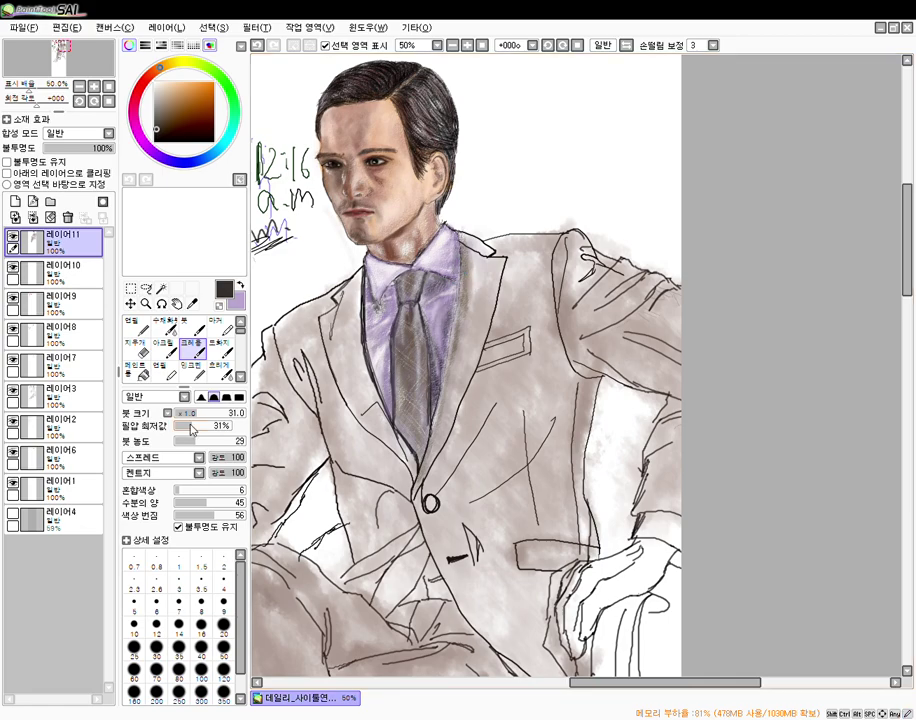
{"action": "left_click", "coordinate": [199, 413]}
{"action": "left_click", "coordinate": [197, 441]}
{"action": "left_click_drag", "start_coordinate": [198, 441], "coordinate": [206, 440]}
{"action": "left_click", "coordinate": [190, 412]}
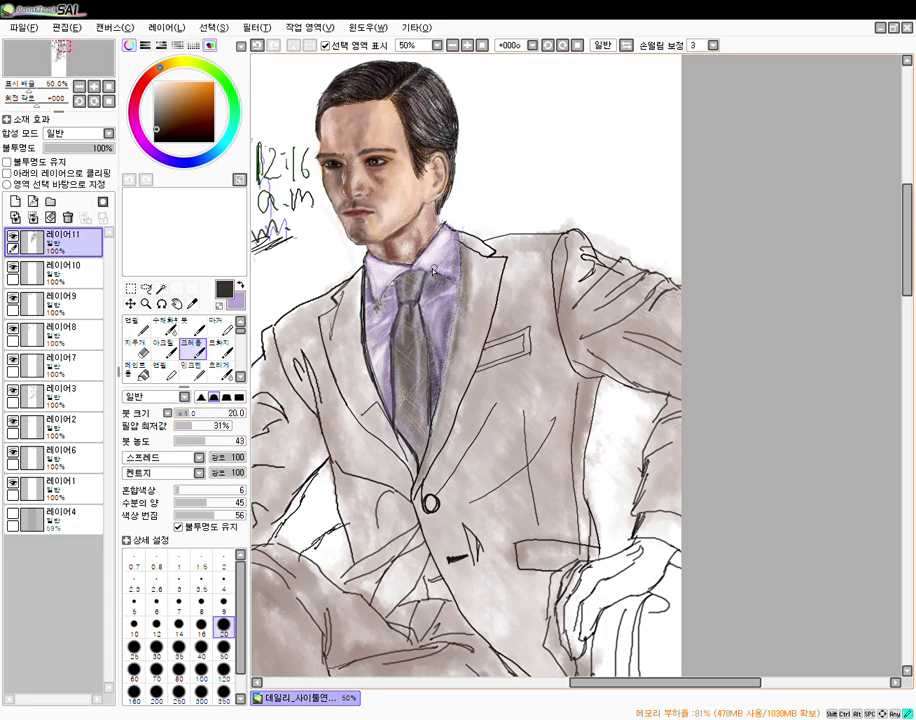
- Darken the tie and the shirt along the left-hand lapel with the Crayon at size 33 and density 24
{"action": "left_click", "coordinate": [197, 413]}
{"action": "left_click", "coordinate": [192, 441]}
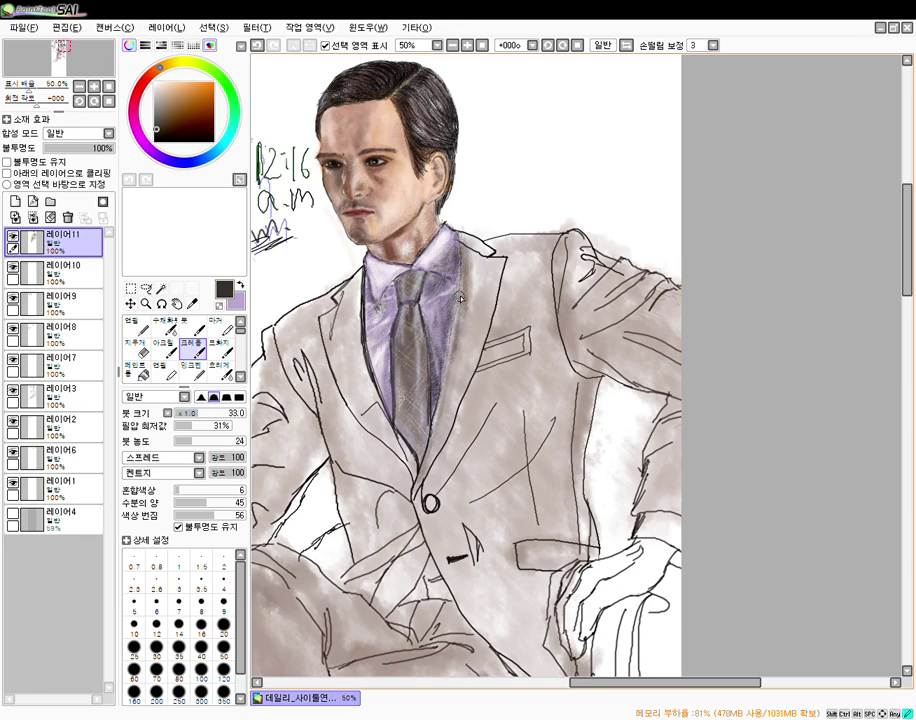
{"action": "left_click_drag", "start_coordinate": [377, 348], "coordinate": [392, 411]}
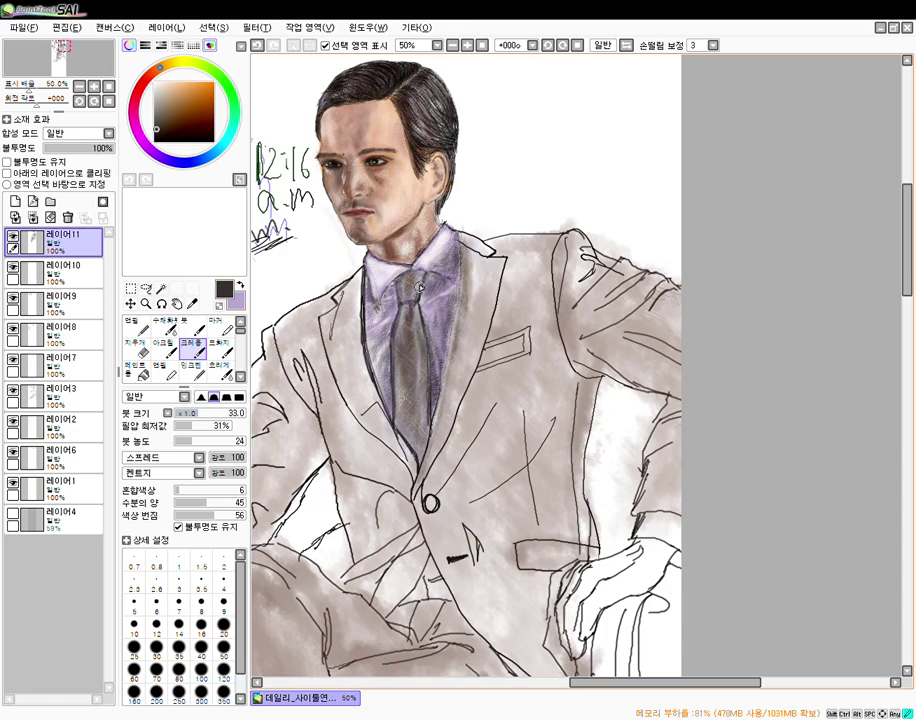
- Tint the jacket's lapels and front in medium brown with the Crayon at size 60 and density 62
{"action": "key", "text": "n"}
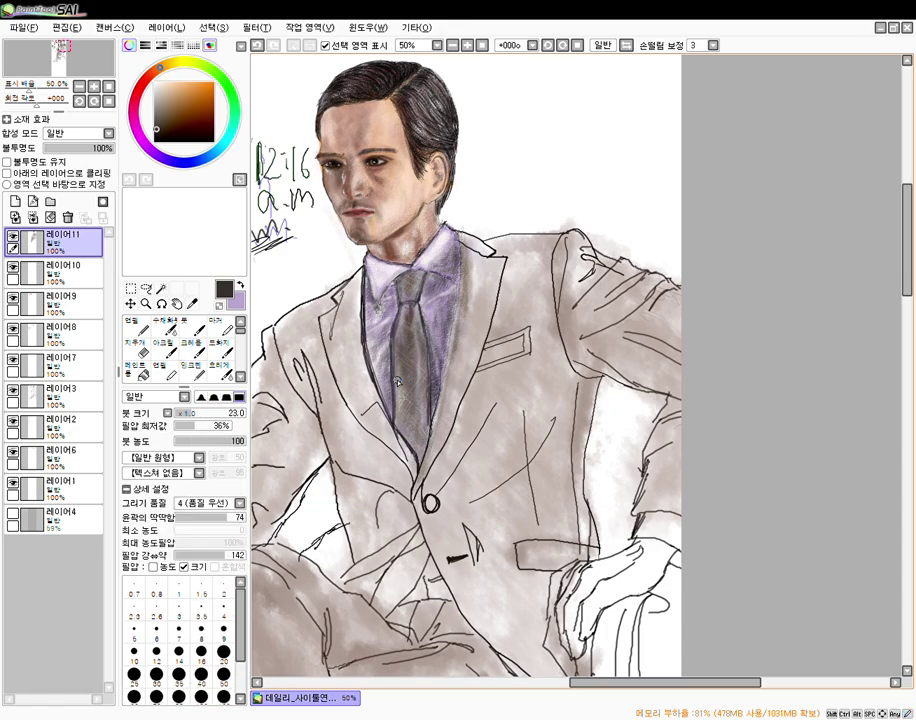
{"action": "key", "text": "h"}
{"action": "key", "text": "h"}
{"action": "scroll", "coordinate": [460, 471], "scroll_direction": "down", "scroll_amount": 2}
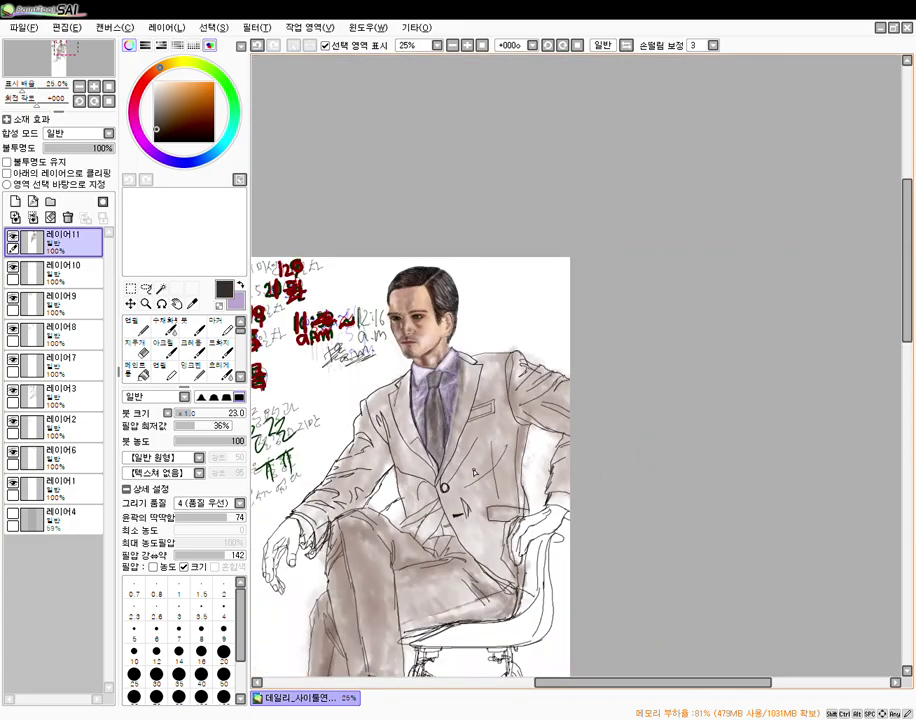
{"action": "mouse_move", "coordinate": [473, 529]}
{"action": "left_mouse_down"}
{"action": "mouse_move", "coordinate": [543, 354]}
{"action": "mouse_move", "coordinate": [561, 333]}
{"action": "mouse_move", "coordinate": [572, 340]}
{"action": "left_mouse_up"}
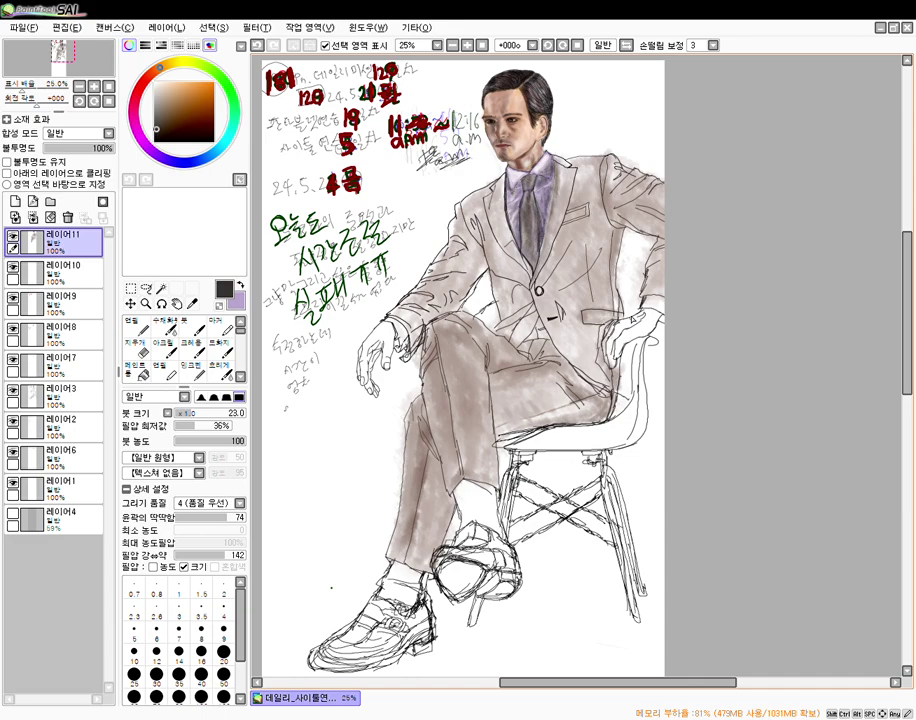
{"action": "left_click", "coordinate": [172, 128]}
{"action": "left_click", "coordinate": [180, 117]}
{"action": "left_click", "coordinate": [173, 115]}
{"action": "left_click", "coordinate": [171, 109]}
{"action": "left_click", "coordinate": [193, 345]}
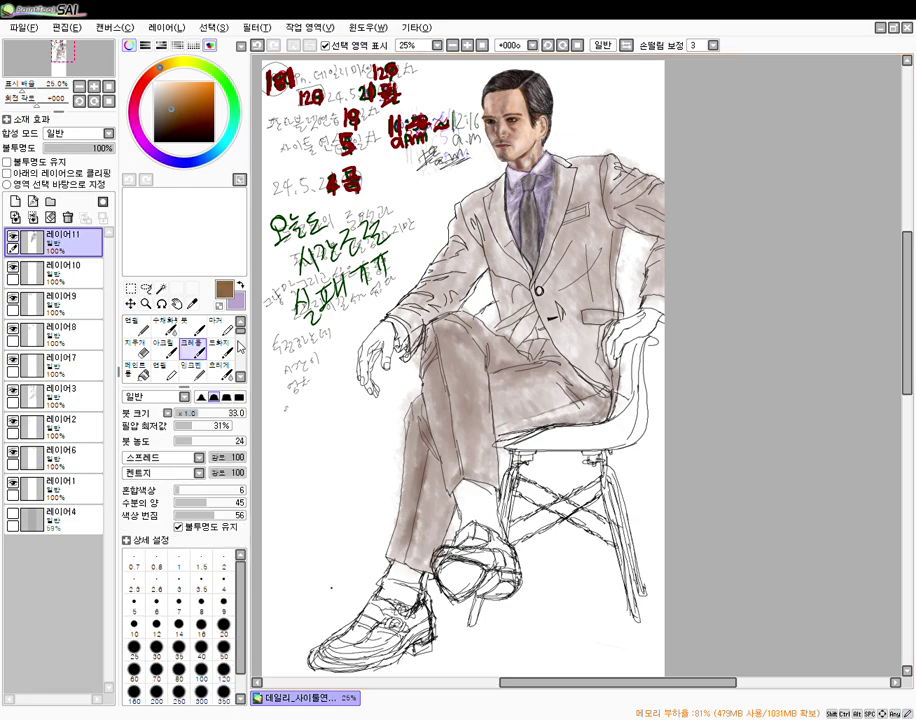
{"action": "left_click", "coordinate": [218, 441]}
{"action": "left_click", "coordinate": [216, 413]}
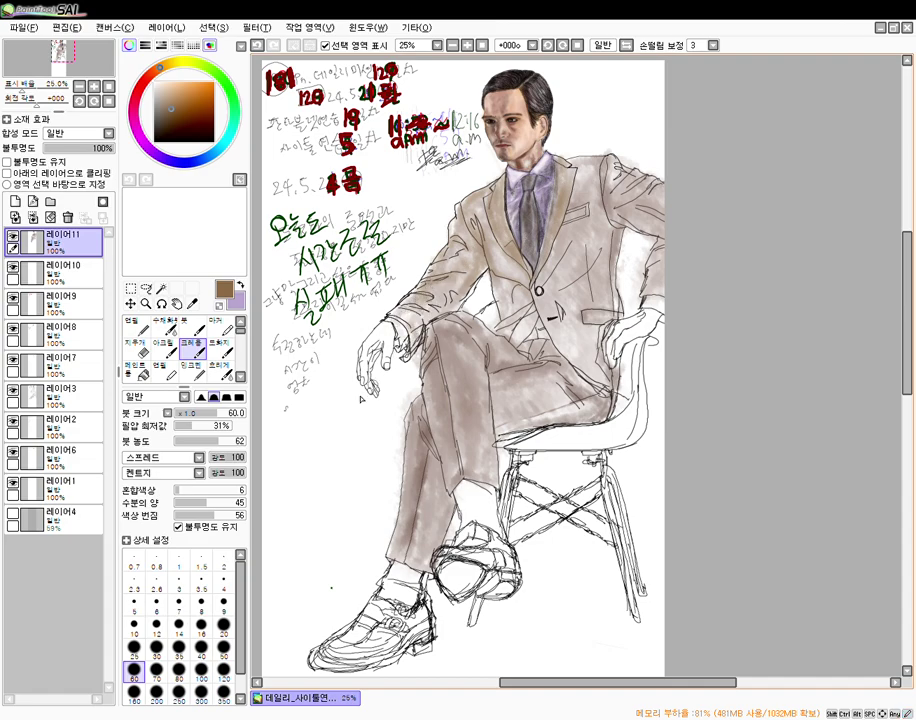
- Glaze the sleeve and trousers in brown with the Crayon at size 77 and density 74, trying blending 67, dilution 76, persistence 75 and minimum size 67%
{"action": "left_click_drag", "start_coordinate": [220, 441], "coordinate": [236, 410]}
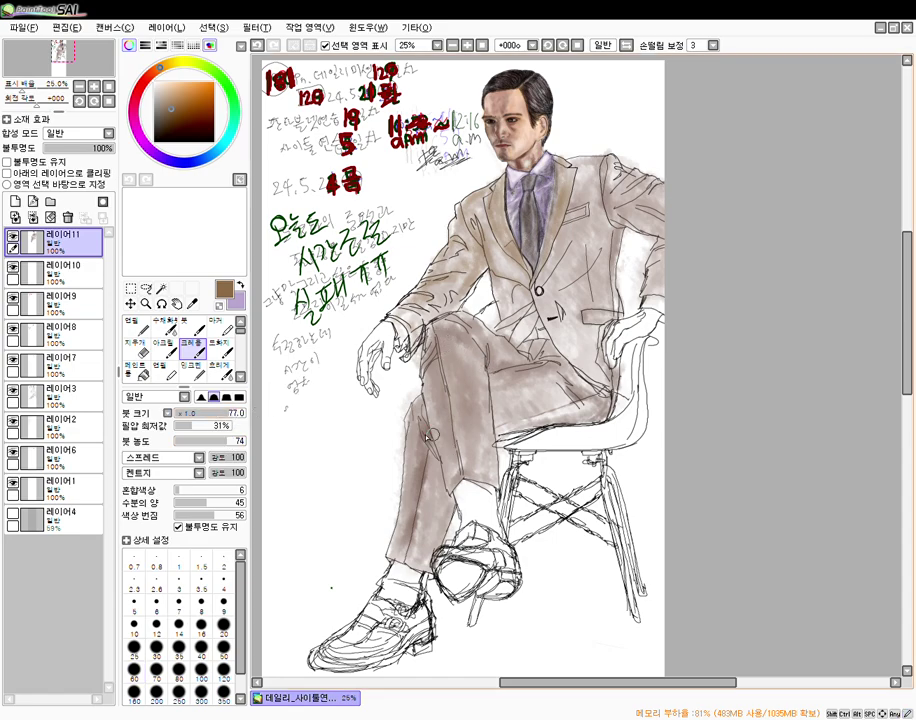
{"action": "left_click_drag", "start_coordinate": [189, 495], "coordinate": [197, 494]}
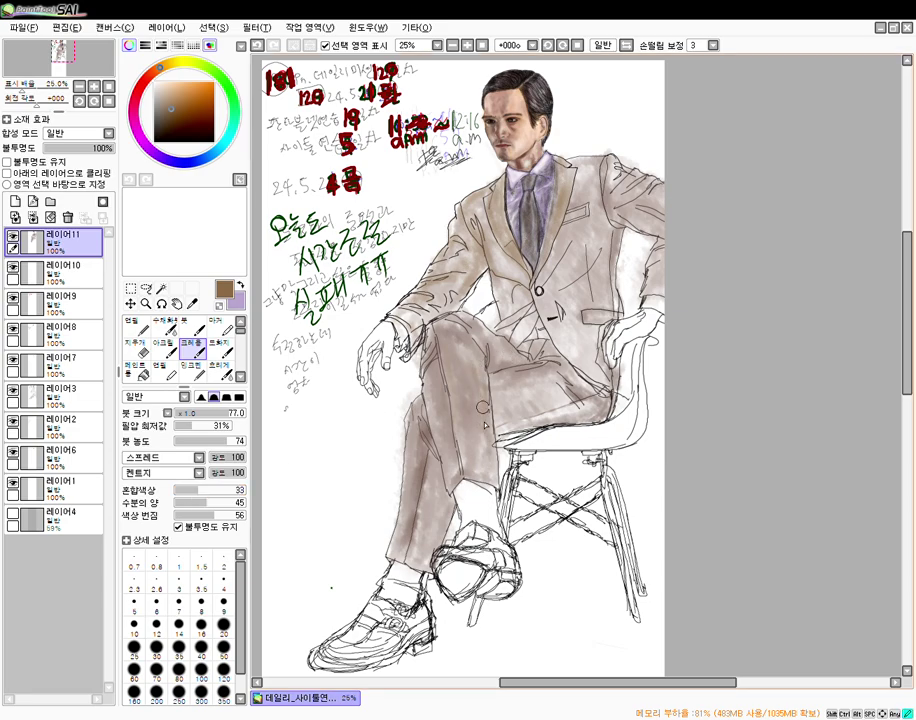
{"action": "left_click", "coordinate": [222, 491]}
{"action": "left_click", "coordinate": [228, 503]}
{"action": "left_click", "coordinate": [227, 515]}
{"action": "left_click", "coordinate": [212, 425]}
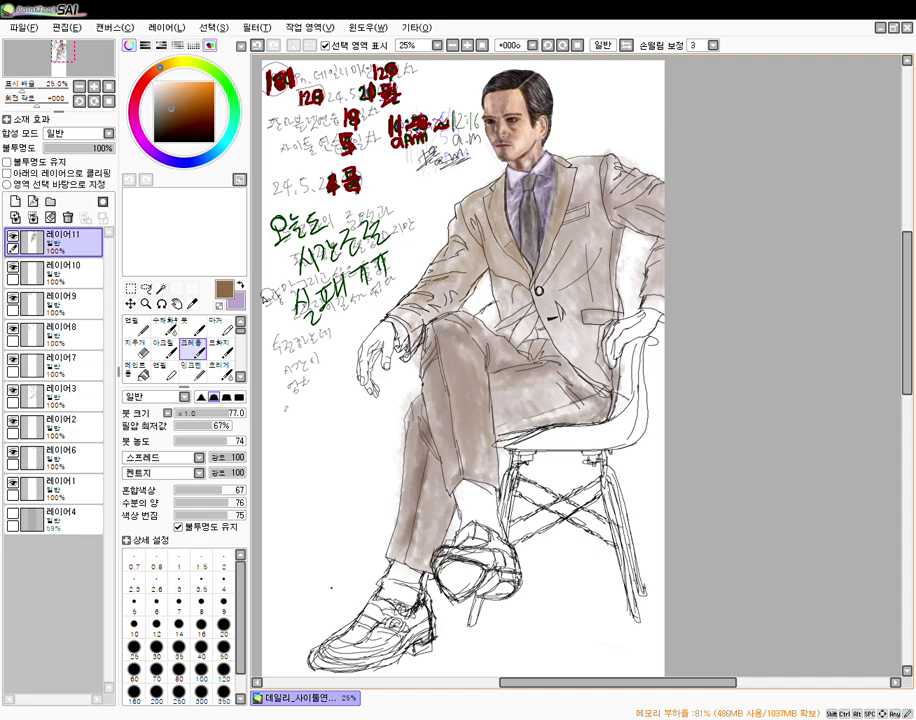
- Cover the jacket's body in brown with the Crayon at size 250, density 89, blending 9, dilution 11 and persistence 7
{"action": "mouse_move", "coordinate": [193, 493]}
{"action": "left_mouse_down"}
{"action": "mouse_move", "coordinate": [181, 491]}
{"action": "mouse_move", "coordinate": [182, 505]}
{"action": "left_mouse_up"}
{"action": "left_click", "coordinate": [191, 506]}
{"action": "left_click", "coordinate": [180, 516]}
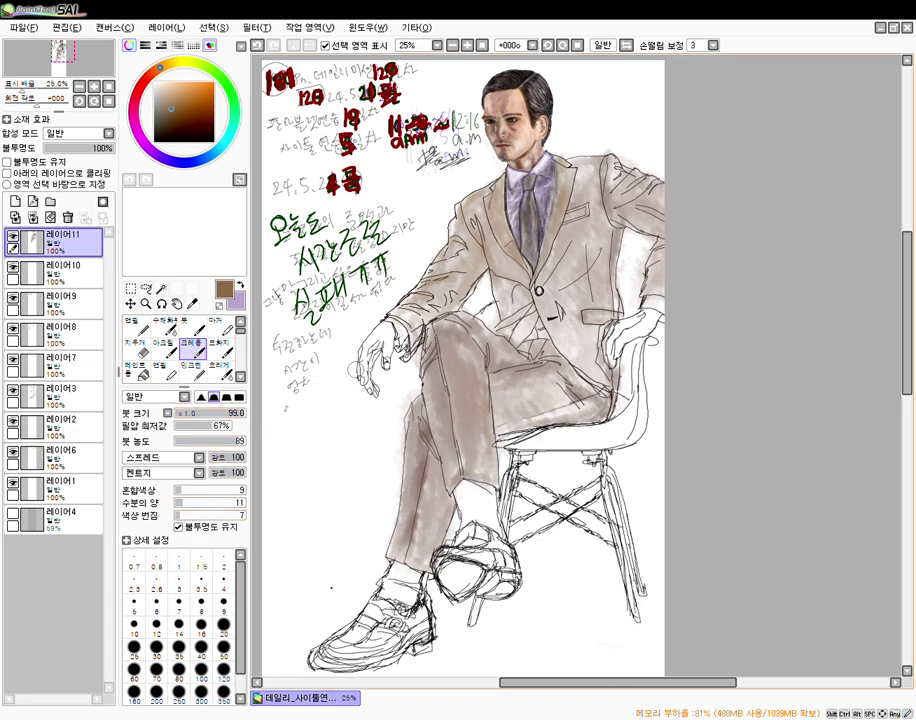
{"action": "left_click", "coordinate": [220, 632]}
{"action": "left_click", "coordinate": [224, 648]}
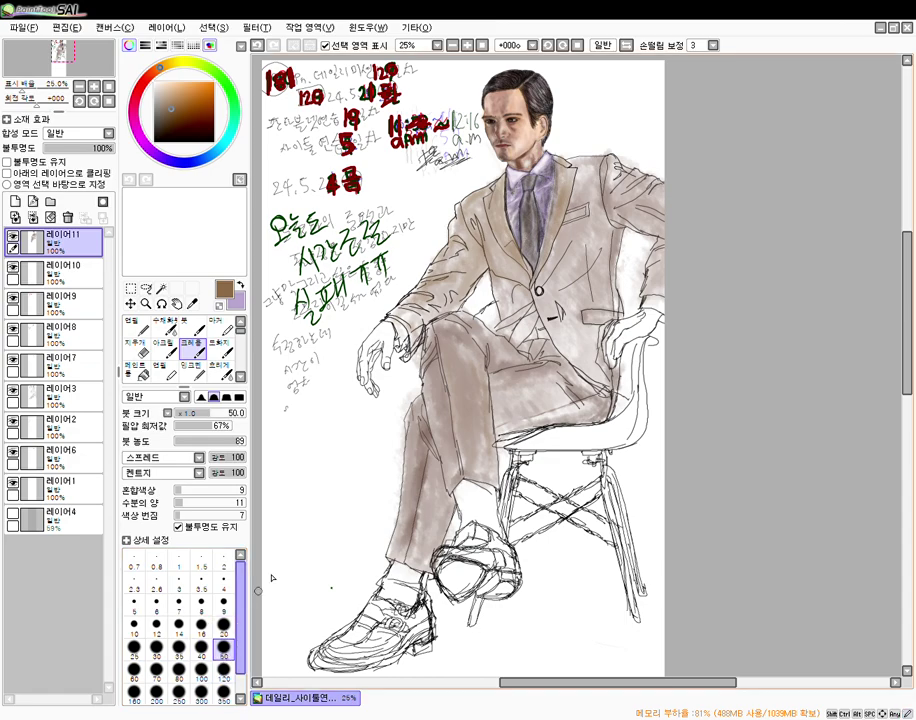
{"action": "left_click", "coordinate": [224, 692]}
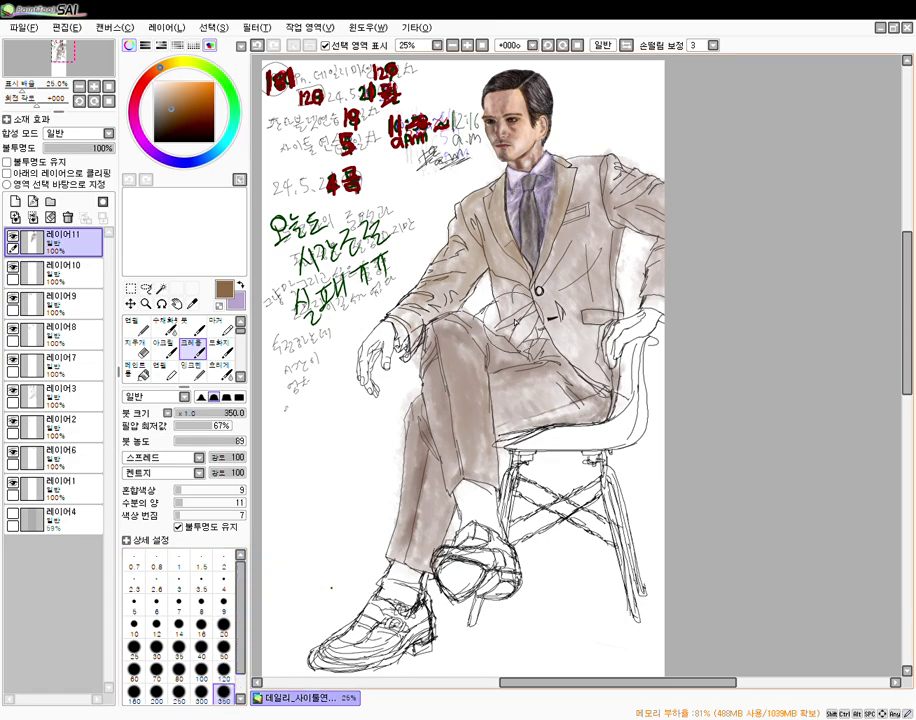
{"action": "left_click", "coordinate": [178, 692]}
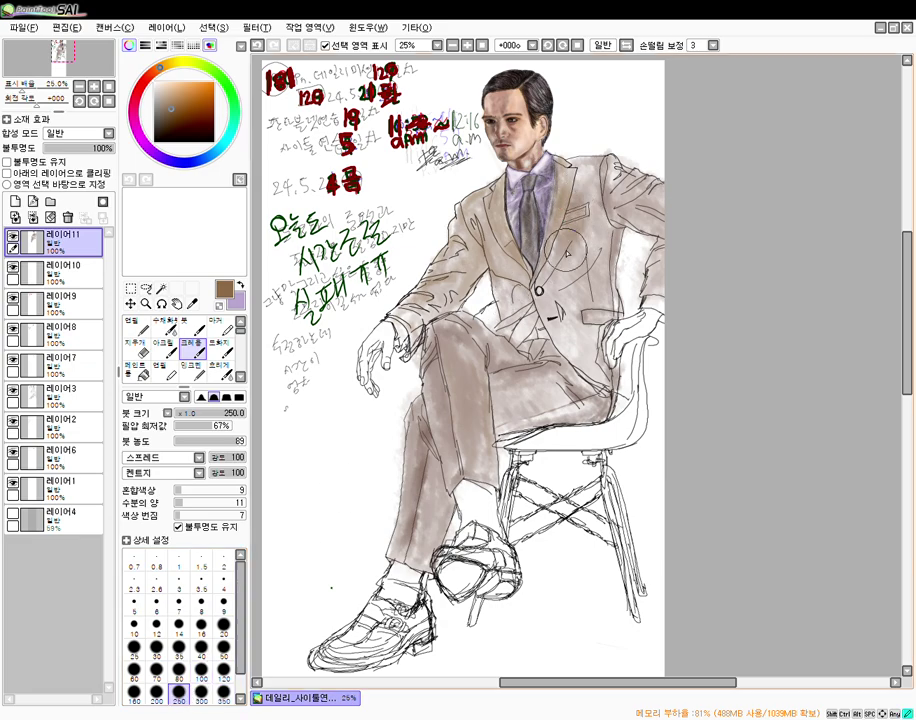
{"action": "mouse_move", "coordinate": [580, 186]}
{"action": "left_mouse_down"}
{"action": "mouse_move", "coordinate": [555, 316]}
{"action": "mouse_move", "coordinate": [554, 272]}
{"action": "mouse_move", "coordinate": [540, 290]}
{"action": "mouse_move", "coordinate": [511, 290]}
{"action": "mouse_move", "coordinate": [499, 210]}
{"action": "mouse_move", "coordinate": [512, 287]}
{"action": "mouse_move", "coordinate": [489, 211]}
{"action": "left_mouse_up"}
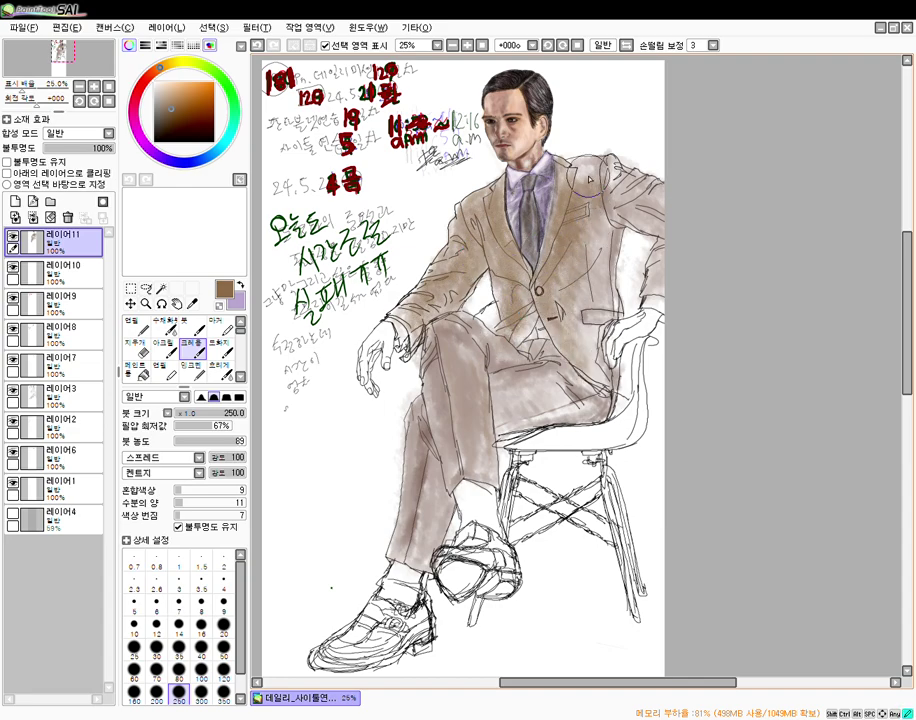
- Extend the brown over the right-hand shoulder, the sleeve and both trouser legs with the size 250 Crayon
{"action": "mouse_move", "coordinate": [594, 170]}
{"action": "left_mouse_down"}
{"action": "mouse_move", "coordinate": [644, 200]}
{"action": "mouse_move", "coordinate": [652, 183]}
{"action": "mouse_move", "coordinate": [619, 187]}
{"action": "mouse_move", "coordinate": [655, 212]}
{"action": "mouse_move", "coordinate": [640, 222]}
{"action": "mouse_move", "coordinate": [608, 203]}
{"action": "mouse_move", "coordinate": [648, 216]}
{"action": "mouse_move", "coordinate": [613, 215]}
{"action": "mouse_move", "coordinate": [676, 233]}
{"action": "mouse_move", "coordinate": [667, 286]}
{"action": "left_mouse_up"}
{"action": "mouse_move", "coordinate": [612, 256]}
{"action": "left_mouse_down"}
{"action": "mouse_move", "coordinate": [622, 215]}
{"action": "mouse_move", "coordinate": [603, 302]}
{"action": "mouse_move", "coordinate": [577, 340]}
{"action": "mouse_move", "coordinate": [577, 314]}
{"action": "mouse_move", "coordinate": [593, 358]}
{"action": "mouse_move", "coordinate": [590, 349]}
{"action": "mouse_move", "coordinate": [575, 380]}
{"action": "mouse_move", "coordinate": [529, 375]}
{"action": "mouse_move", "coordinate": [544, 365]}
{"action": "mouse_move", "coordinate": [483, 386]}
{"action": "mouse_move", "coordinate": [555, 375]}
{"action": "mouse_move", "coordinate": [515, 361]}
{"action": "mouse_move", "coordinate": [568, 348]}
{"action": "mouse_move", "coordinate": [502, 360]}
{"action": "mouse_move", "coordinate": [474, 333]}
{"action": "mouse_move", "coordinate": [469, 345]}
{"action": "mouse_move", "coordinate": [490, 362]}
{"action": "mouse_move", "coordinate": [480, 382]}
{"action": "mouse_move", "coordinate": [490, 468]}
{"action": "mouse_move", "coordinate": [470, 369]}
{"action": "mouse_move", "coordinate": [455, 406]}
{"action": "mouse_move", "coordinate": [447, 397]}
{"action": "mouse_move", "coordinate": [444, 423]}
{"action": "mouse_move", "coordinate": [442, 352]}
{"action": "mouse_move", "coordinate": [442, 432]}
{"action": "mouse_move", "coordinate": [434, 424]}
{"action": "mouse_move", "coordinate": [410, 515]}
{"action": "mouse_move", "coordinate": [425, 407]}
{"action": "mouse_move", "coordinate": [412, 527]}
{"action": "mouse_move", "coordinate": [426, 402]}
{"action": "mouse_move", "coordinate": [416, 520]}
{"action": "mouse_move", "coordinate": [400, 553]}
{"action": "mouse_move", "coordinate": [438, 463]}
{"action": "mouse_move", "coordinate": [433, 517]}
{"action": "mouse_move", "coordinate": [434, 480]}
{"action": "left_mouse_up"}
{"action": "mouse_move", "coordinate": [492, 415]}
{"action": "left_mouse_down"}
{"action": "mouse_move", "coordinate": [579, 399]}
{"action": "mouse_move", "coordinate": [598, 409]}
{"action": "mouse_move", "coordinate": [585, 416]}
{"action": "mouse_move", "coordinate": [602, 389]}
{"action": "mouse_move", "coordinate": [607, 396]}
{"action": "mouse_move", "coordinate": [580, 369]}
{"action": "mouse_move", "coordinate": [521, 400]}
{"action": "mouse_move", "coordinate": [562, 368]}
{"action": "left_mouse_up"}
{"action": "mouse_move", "coordinate": [653, 292]}
{"action": "left_mouse_down"}
{"action": "mouse_move", "coordinate": [667, 271]}
{"action": "mouse_move", "coordinate": [645, 282]}
{"action": "left_mouse_up"}
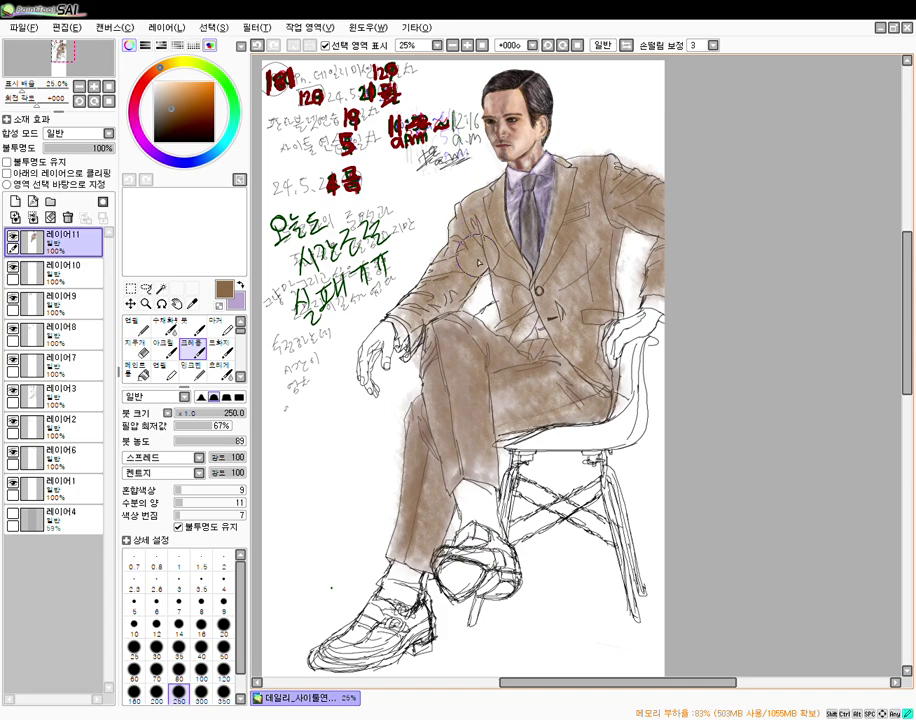
- Deepen the brown in the folds of the jacket, sleeves and trousers with the Crayon at size 80 and density 89
{"action": "left_click", "coordinate": [164, 372]}
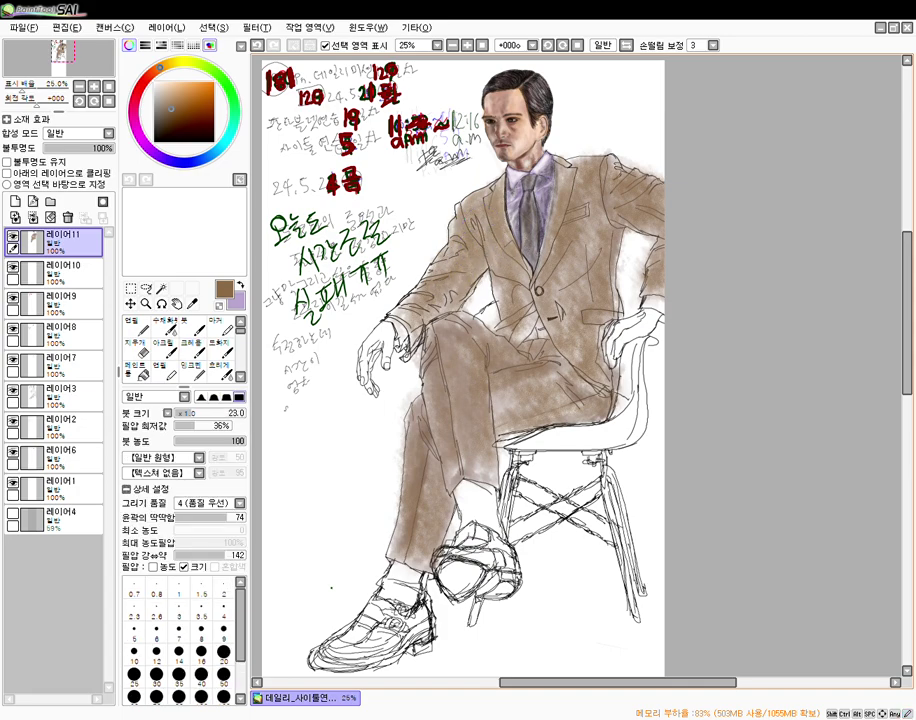
{"action": "left_click", "coordinate": [193, 349]}
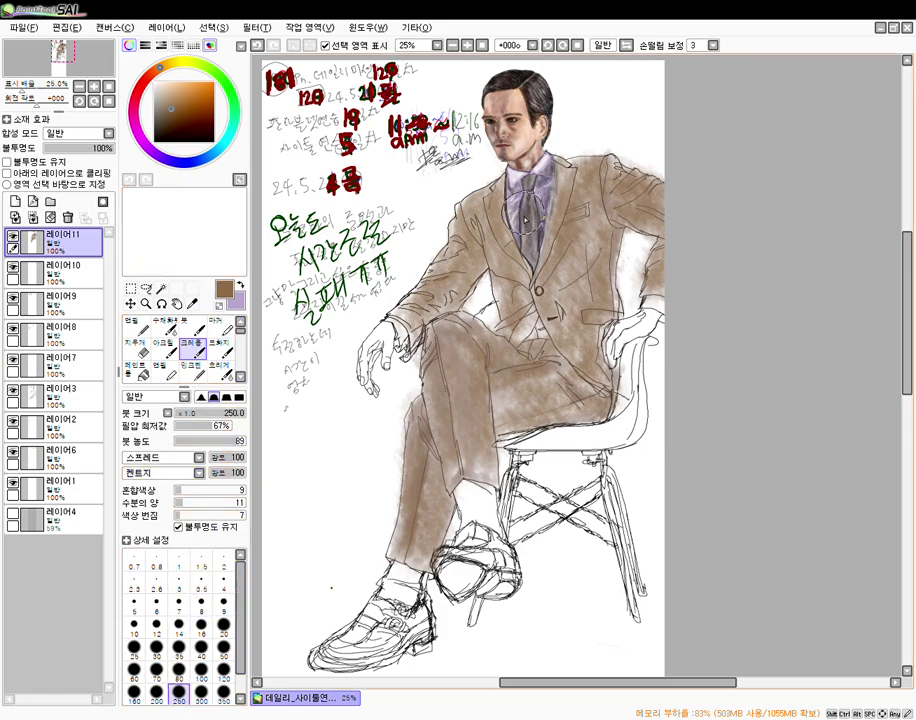
{"action": "left_click", "coordinate": [193, 648]}
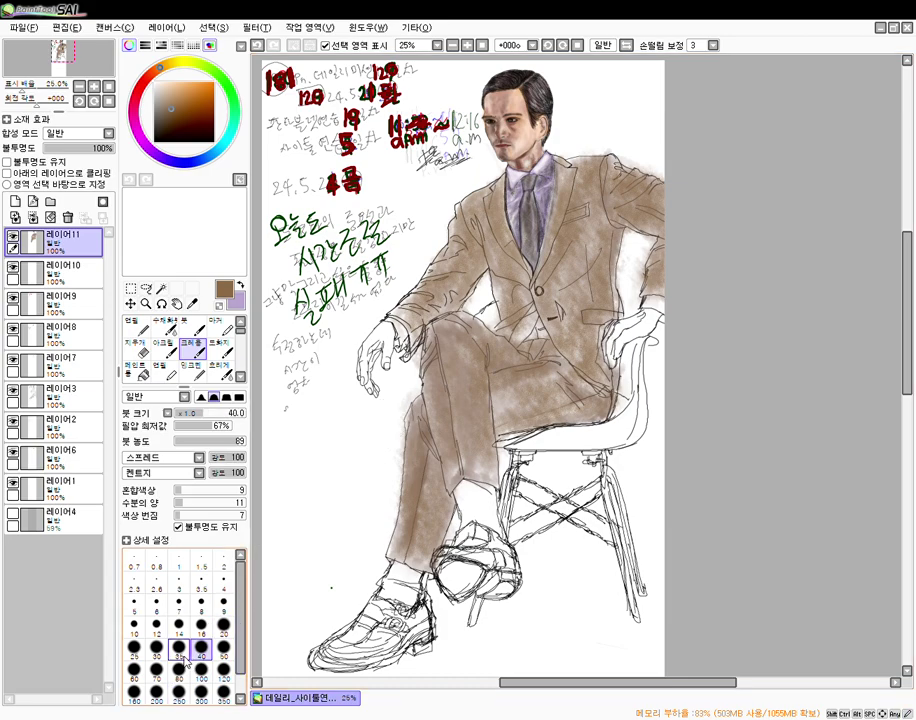
{"action": "left_click", "coordinate": [178, 670]}
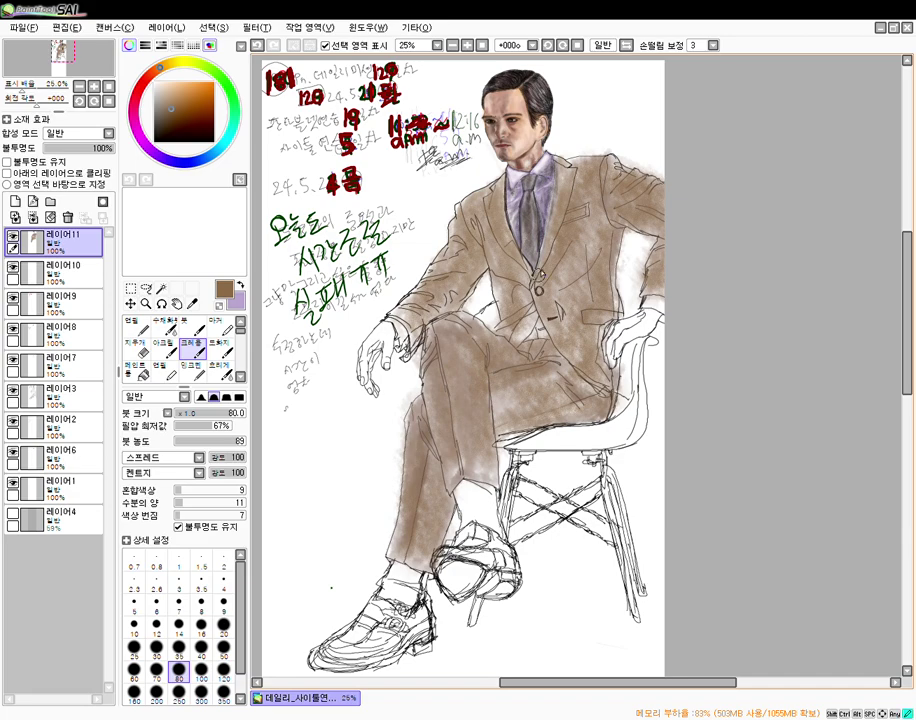
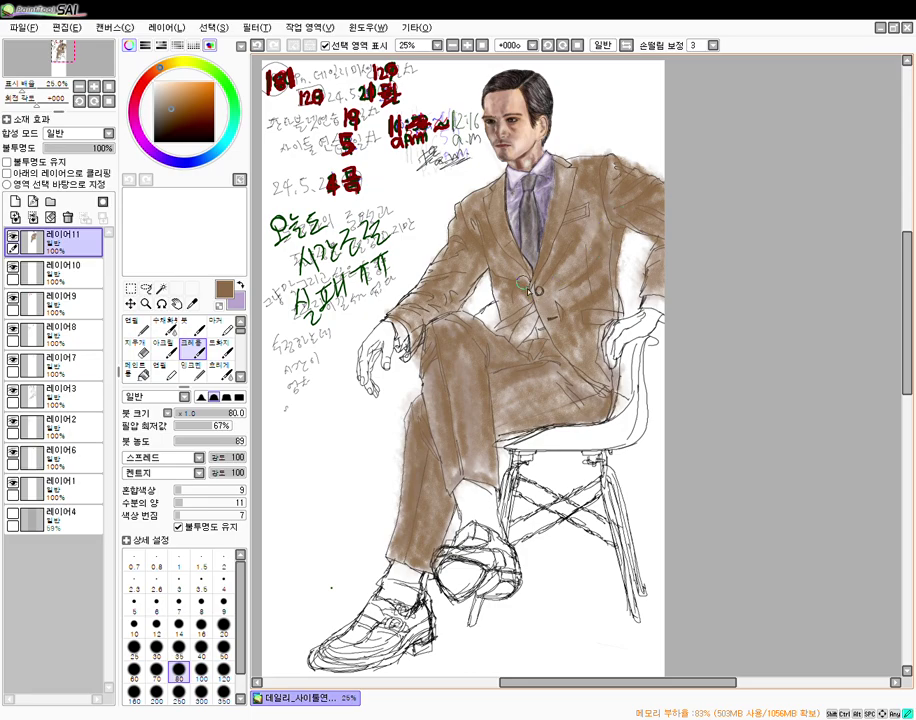
- Examine the brown suit colouring across the whole seated figure
{"action": "key", "text": "e"}
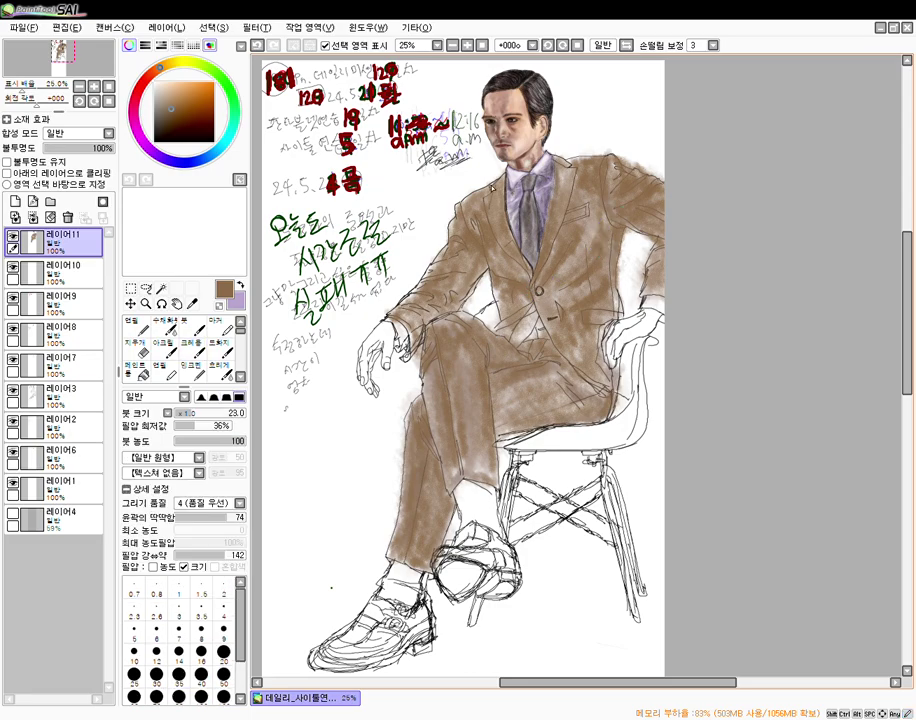
{"action": "scroll", "coordinate": [490, 198], "scroll_direction": "down", "scroll_amount": 1}
{"action": "scroll", "coordinate": [495, 266], "scroll_direction": "up", "scroll_amount": 2}
{"action": "scroll", "coordinate": [500, 260], "scroll_direction": "down", "scroll_amount": 1}
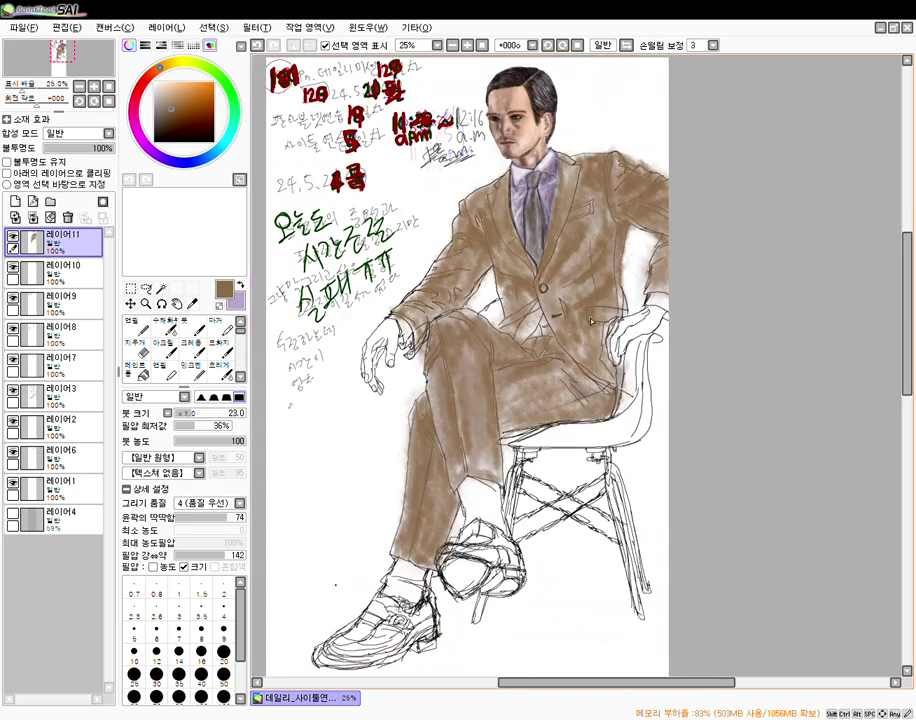
{"action": "key", "text": "c"}
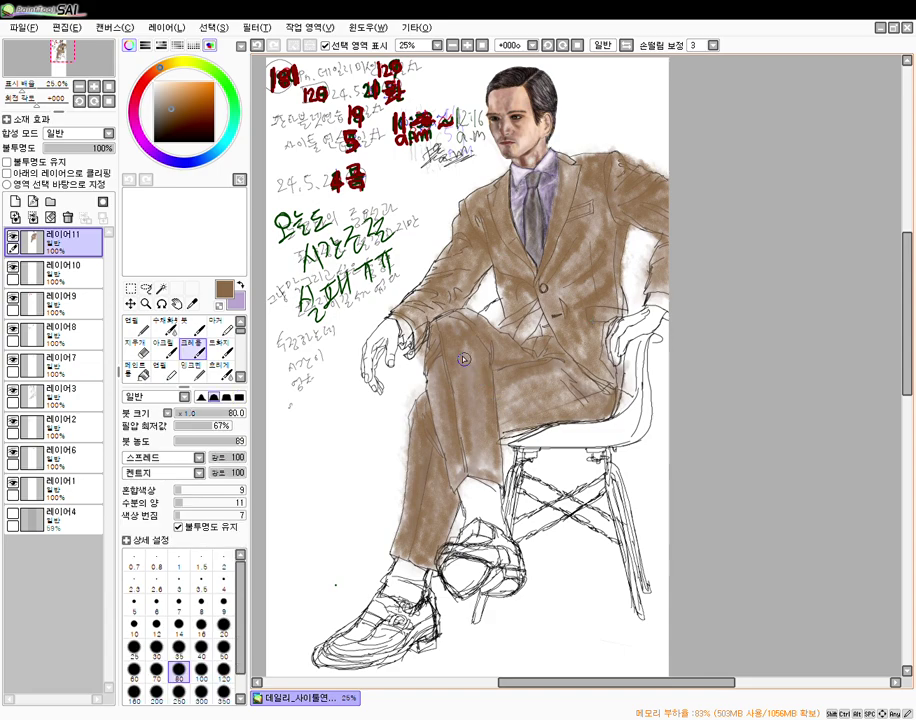
{"action": "left_click", "coordinate": [138, 350]}
{"action": "left_click", "coordinate": [193, 349]}
{"action": "key", "text": "e"}
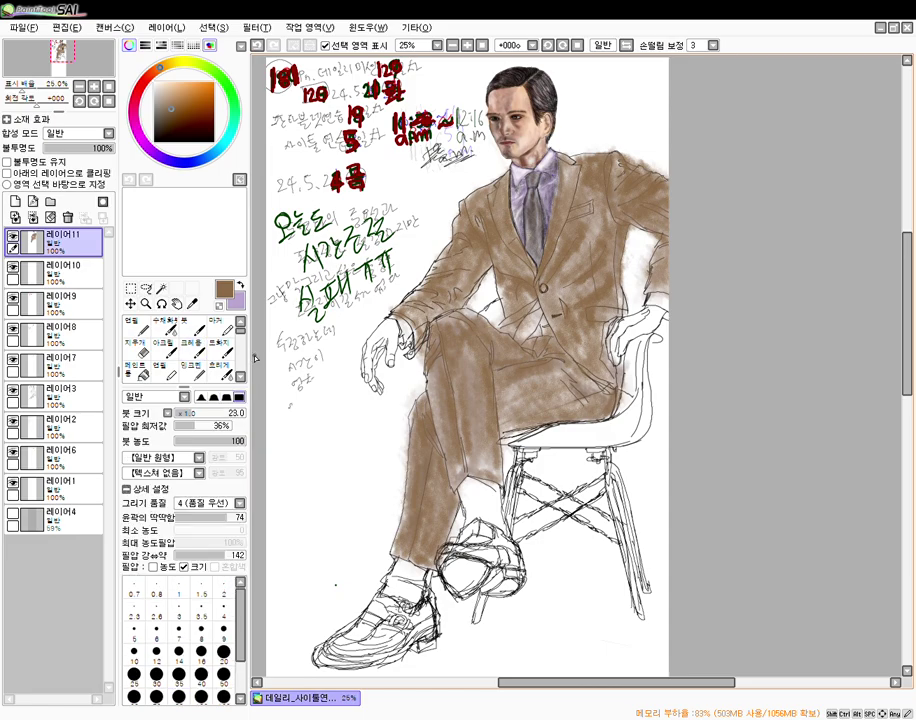
{"action": "scroll", "coordinate": [517, 300], "scroll_direction": "down", "scroll_amount": 2}
- Darken the shirt and lapel edges around the collar in near-black with the Crayon at size 30, density 41, blending 27, dilution 29 and persistence 43
{"action": "scroll", "coordinate": [522, 255], "scroll_direction": "up", "scroll_amount": 4}
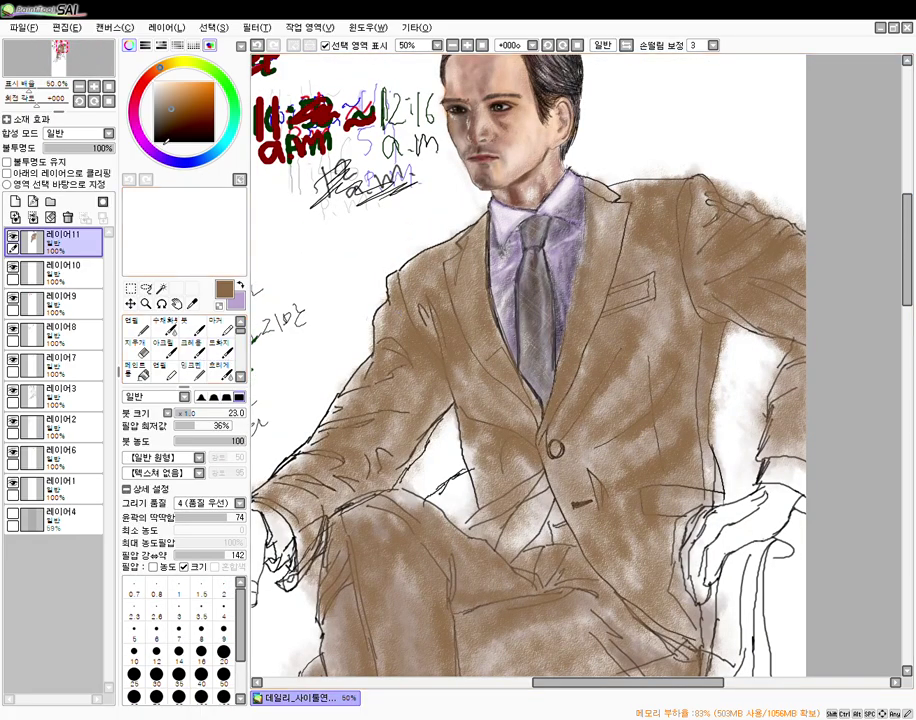
{"action": "left_click", "coordinate": [153, 137]}
{"action": "left_click", "coordinate": [191, 343]}
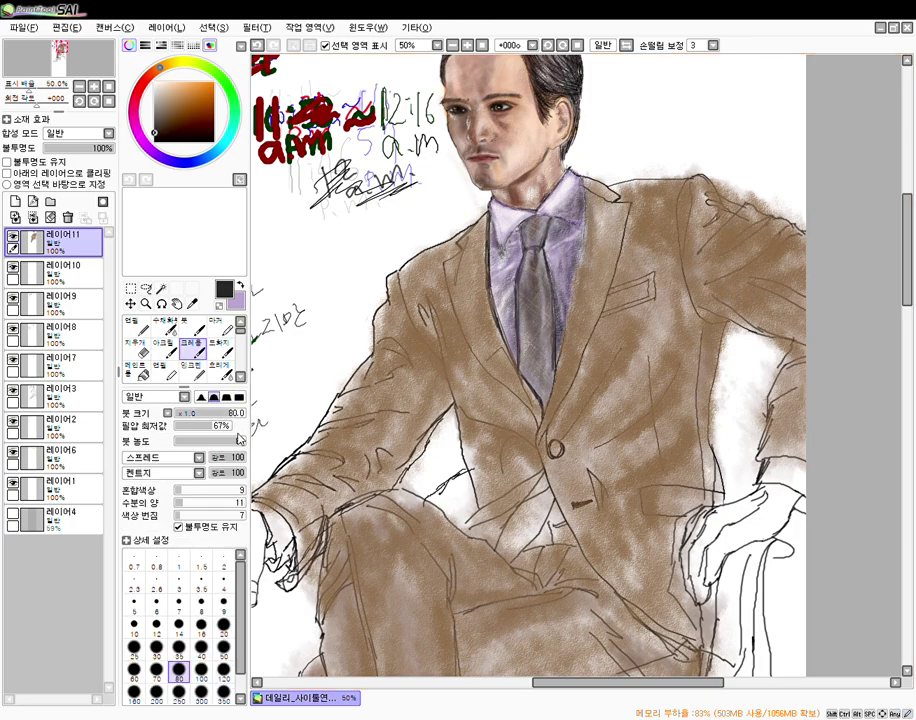
{"action": "left_click", "coordinate": [205, 441]}
{"action": "left_click", "coordinate": [207, 413]}
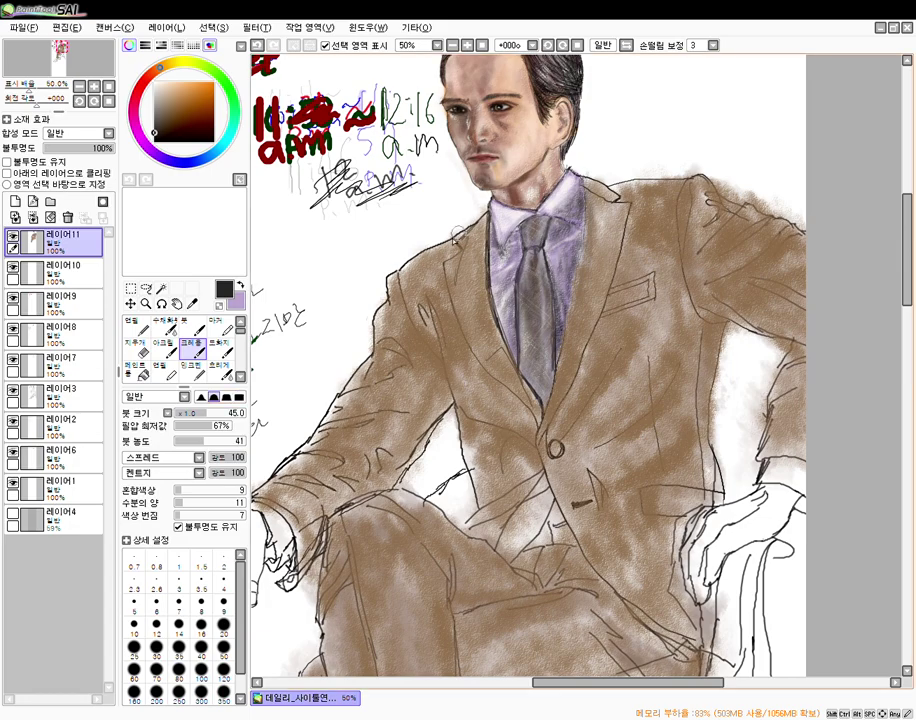
{"action": "left_click", "coordinate": [187, 414]}
{"action": "left_click", "coordinate": [157, 648]}
{"action": "left_click", "coordinate": [194, 491]}
{"action": "left_click", "coordinate": [195, 503]}
{"action": "left_click", "coordinate": [204, 516]}
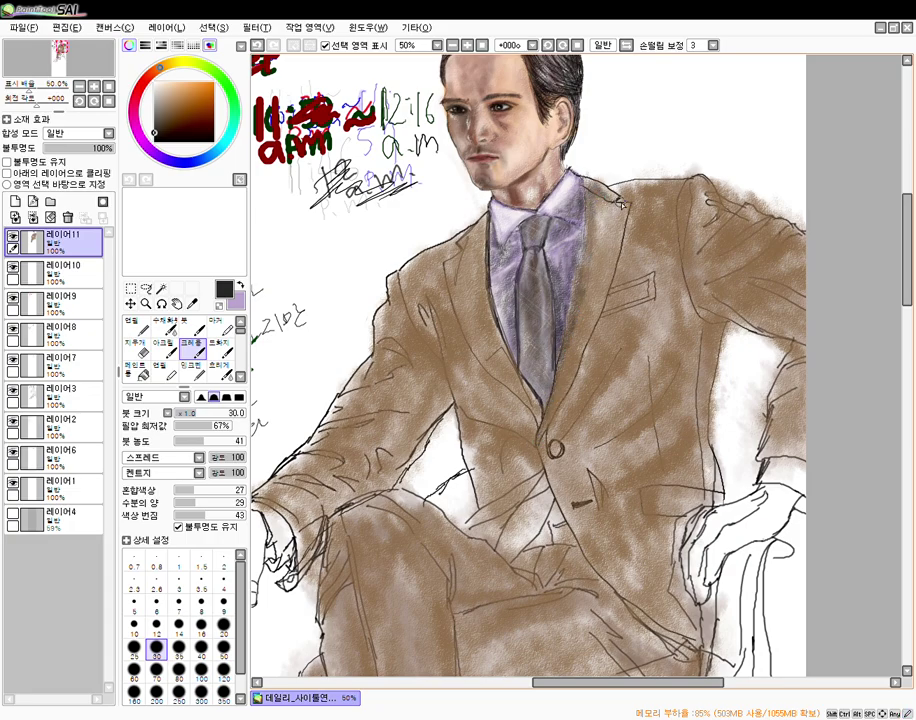
- Shade the upper chest near the right-hand shoulder and the lapel edge down to the button in near-black at size 30
{"action": "left_click_drag", "start_coordinate": [638, 232], "coordinate": [678, 250]}
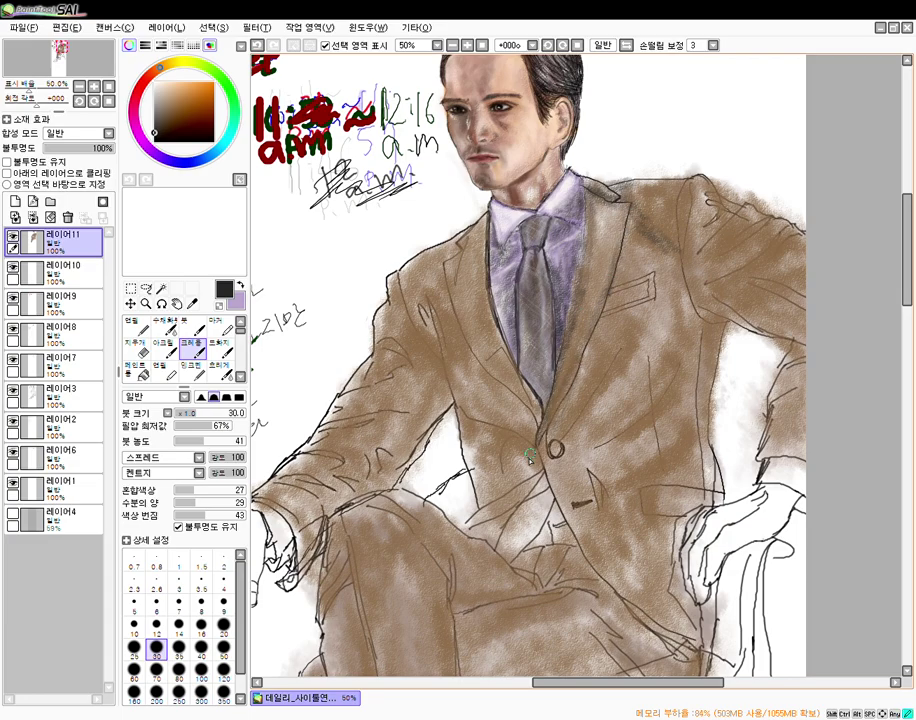
{"action": "key", "text": "n"}
{"action": "scroll", "coordinate": [552, 449], "scroll_direction": "up", "scroll_amount": 1}
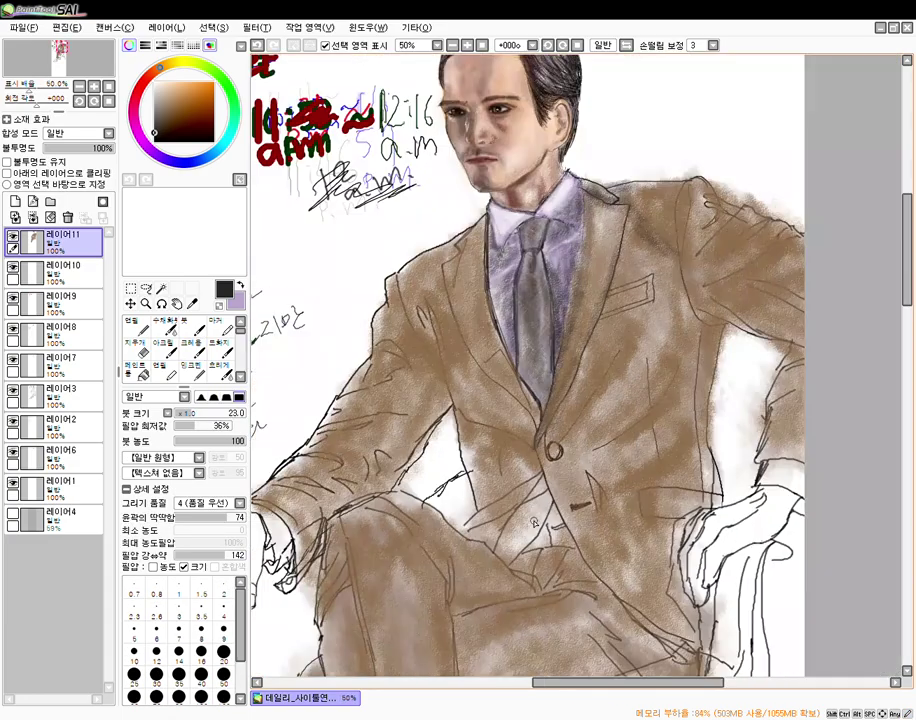
{"action": "scroll", "coordinate": [540, 500], "scroll_direction": "down", "scroll_amount": 3}
{"action": "left_click_drag", "start_coordinate": [535, 551], "coordinate": [548, 450]}
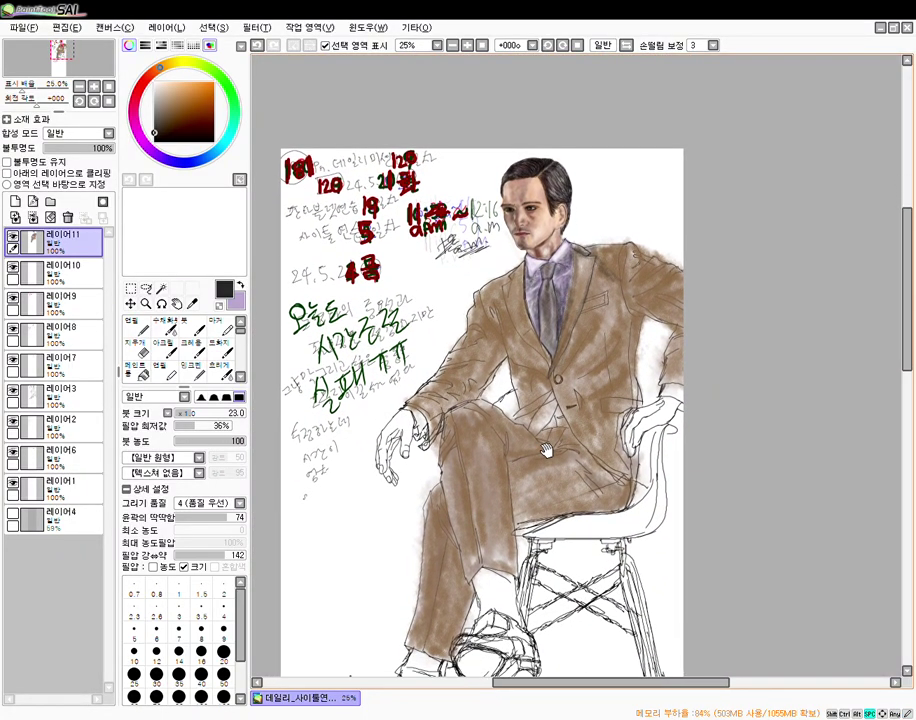
- Darken the jacket beside the lapels in near-black with the Crayon at size 46 and density 29
{"action": "key", "text": "v"}
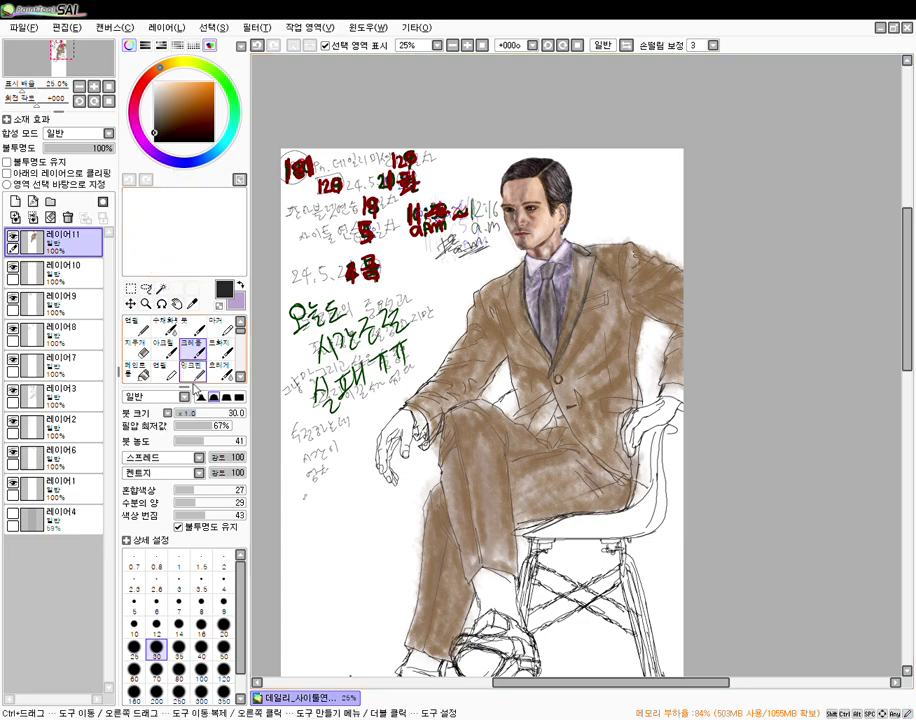
{"action": "left_click", "coordinate": [207, 413]}
{"action": "left_click_drag", "start_coordinate": [200, 441], "coordinate": [193, 441]}
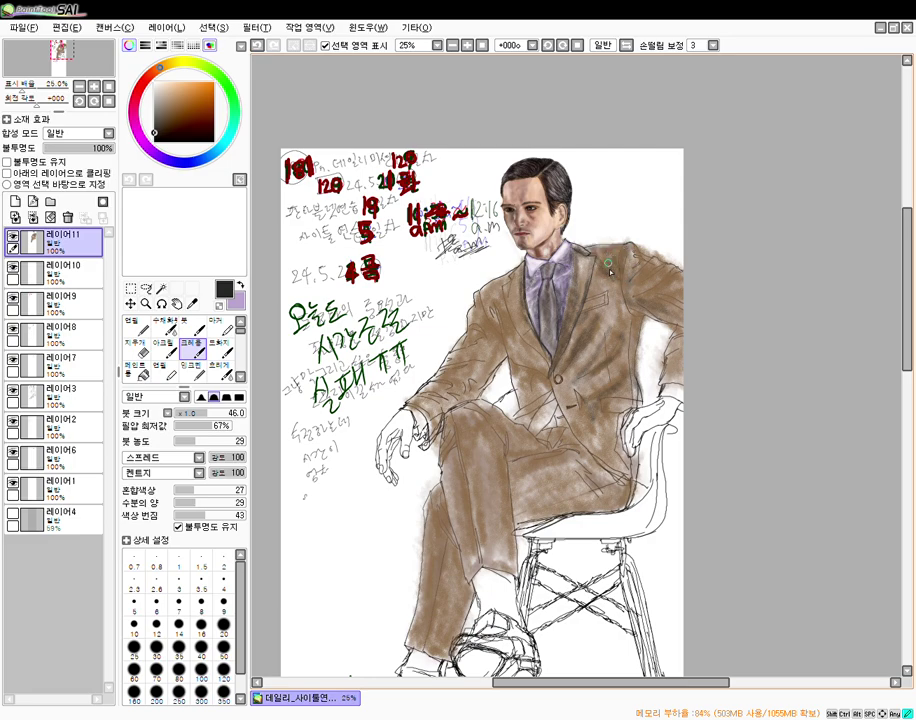
- Shade the jacket and trousers in near-black with the Crayon, using size 67 at density 29 and size 81 at density 41
{"action": "left_click_drag", "start_coordinate": [206, 414], "coordinate": [231, 420]}
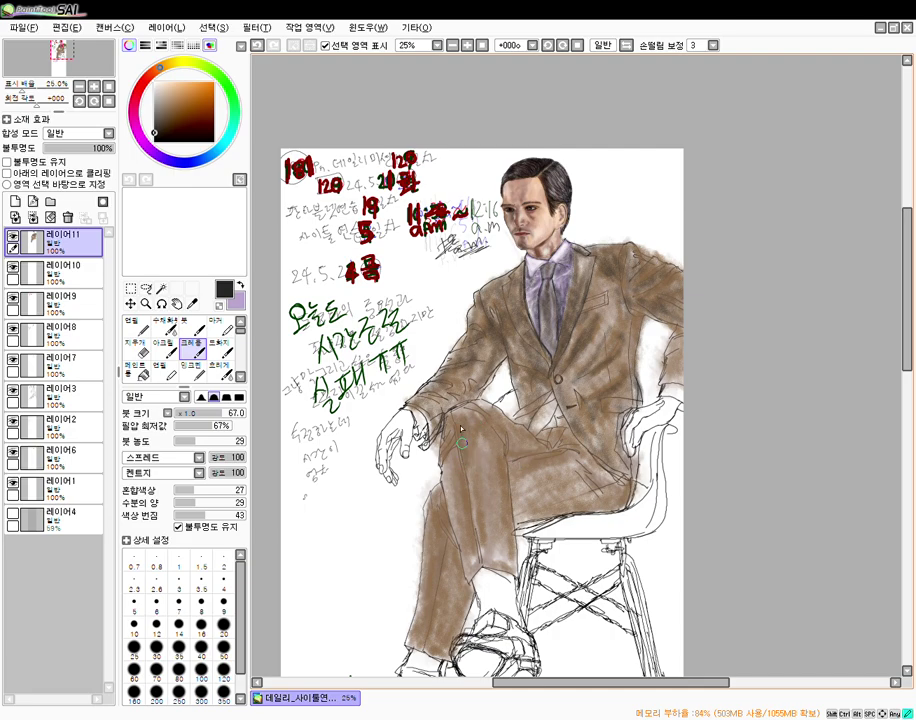
{"action": "left_click", "coordinate": [203, 441]}
{"action": "left_click", "coordinate": [222, 414]}
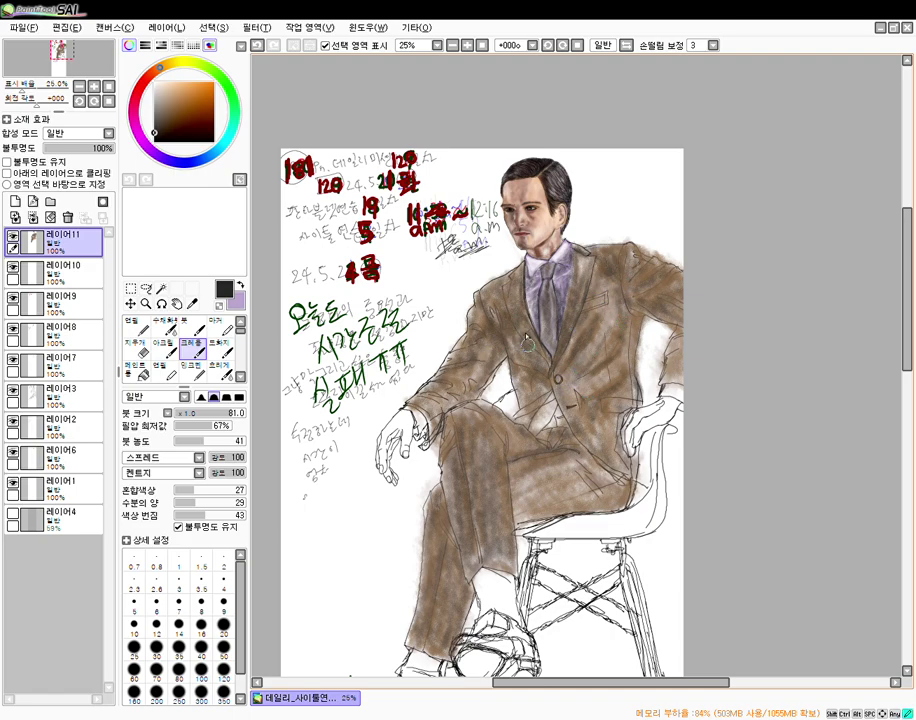
- Choose a muted mid-brown as the painting colour for the suit
{"action": "key", "text": "e"}
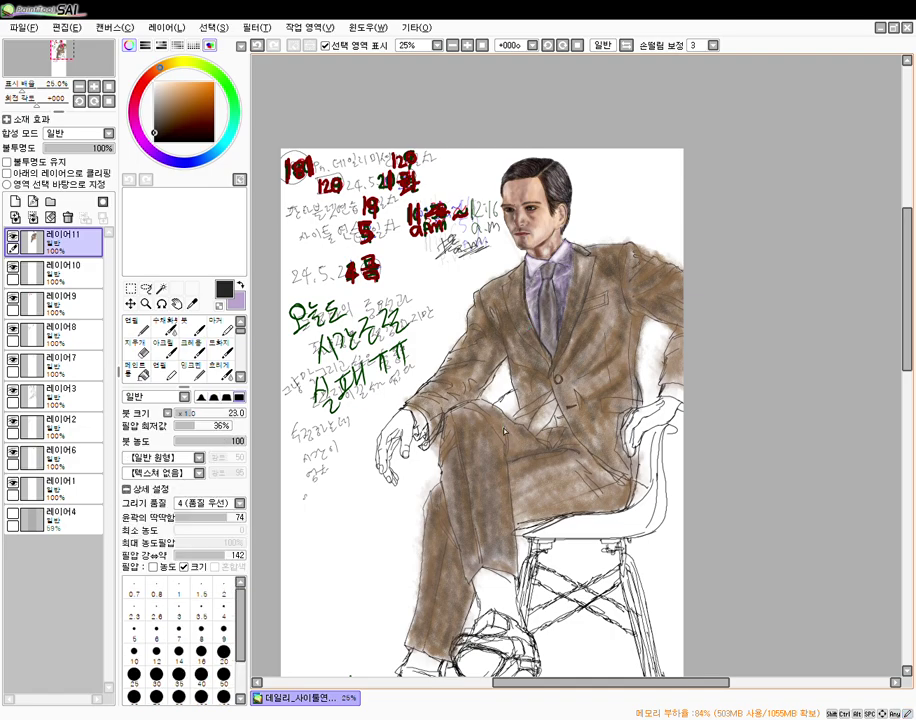
{"action": "scroll", "coordinate": [503, 435], "scroll_direction": "down", "scroll_amount": 1}
{"action": "scroll", "coordinate": [500, 437], "scroll_direction": "up", "scroll_amount": 2}
{"action": "scroll", "coordinate": [500, 437], "scroll_direction": "down", "scroll_amount": 2}
{"action": "left_click_drag", "start_coordinate": [545, 545], "coordinate": [515, 431]}
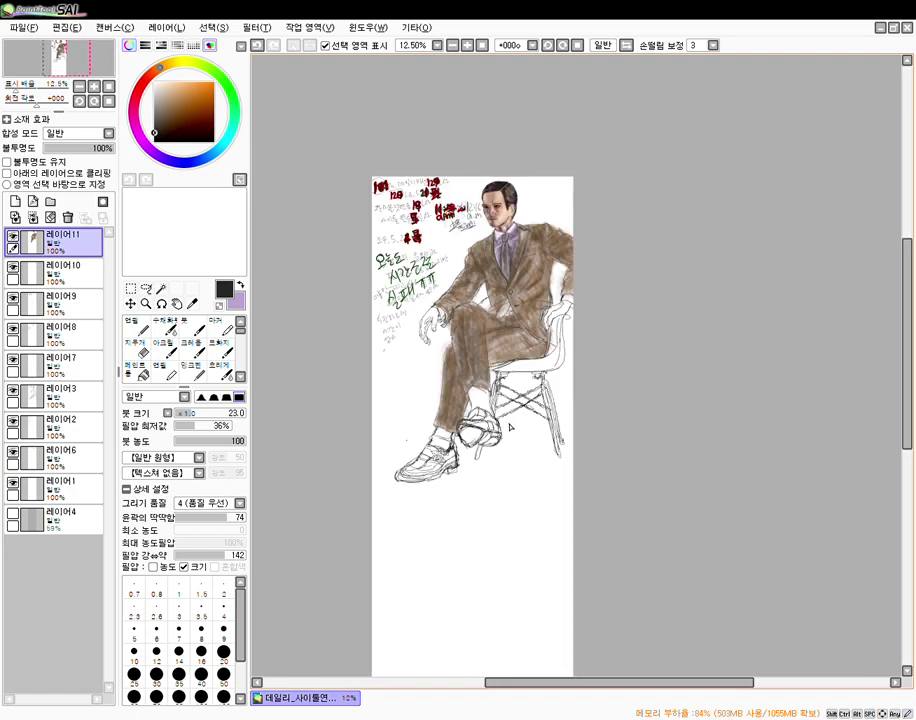
{"action": "scroll", "coordinate": [510, 427], "scroll_direction": "up", "scroll_amount": 1}
{"action": "left_click_drag", "start_coordinate": [600, 385], "coordinate": [635, 513]}
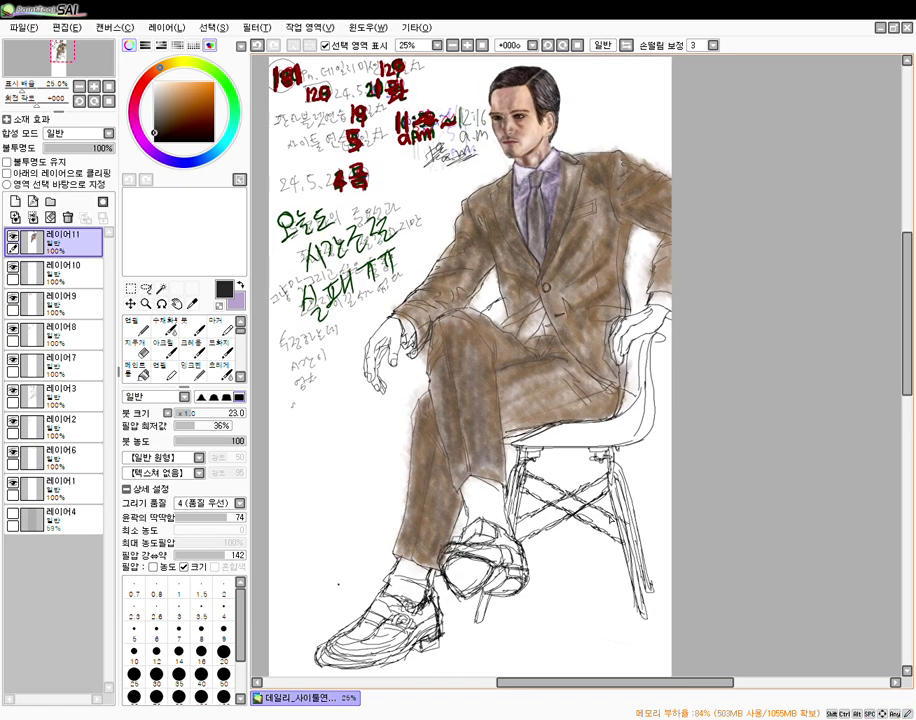
{"action": "left_click", "coordinate": [193, 342]}
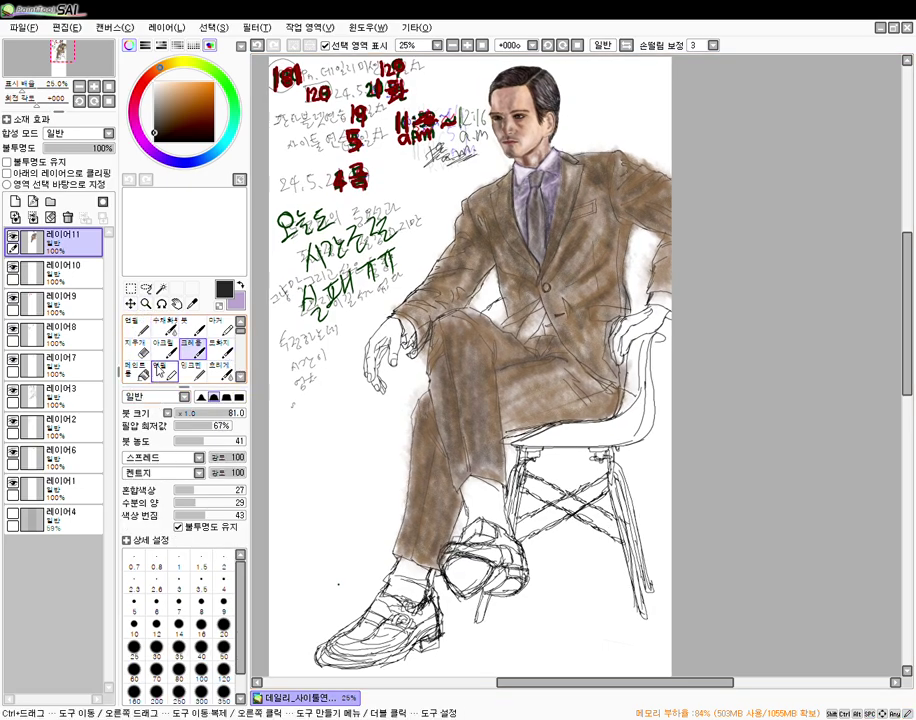
{"action": "left_click", "coordinate": [171, 117]}
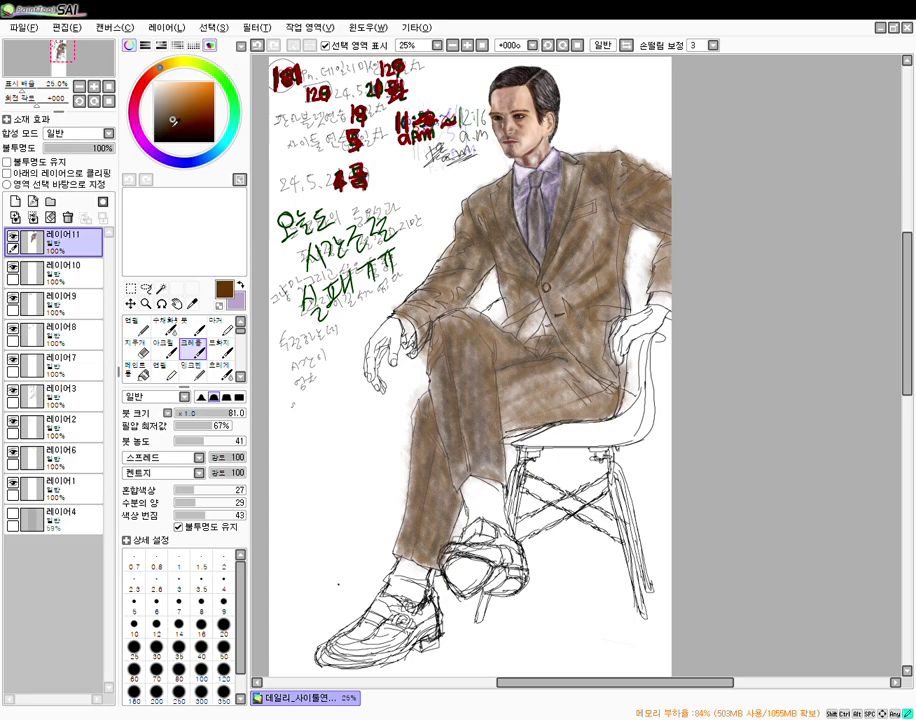
{"action": "left_click_drag", "start_coordinate": [170, 117], "coordinate": [167, 112]}
- Set the Acrylic brush to size 61, density 14, blending 83, dilution 83 and persistence 89
{"action": "left_click", "coordinate": [163, 345]}
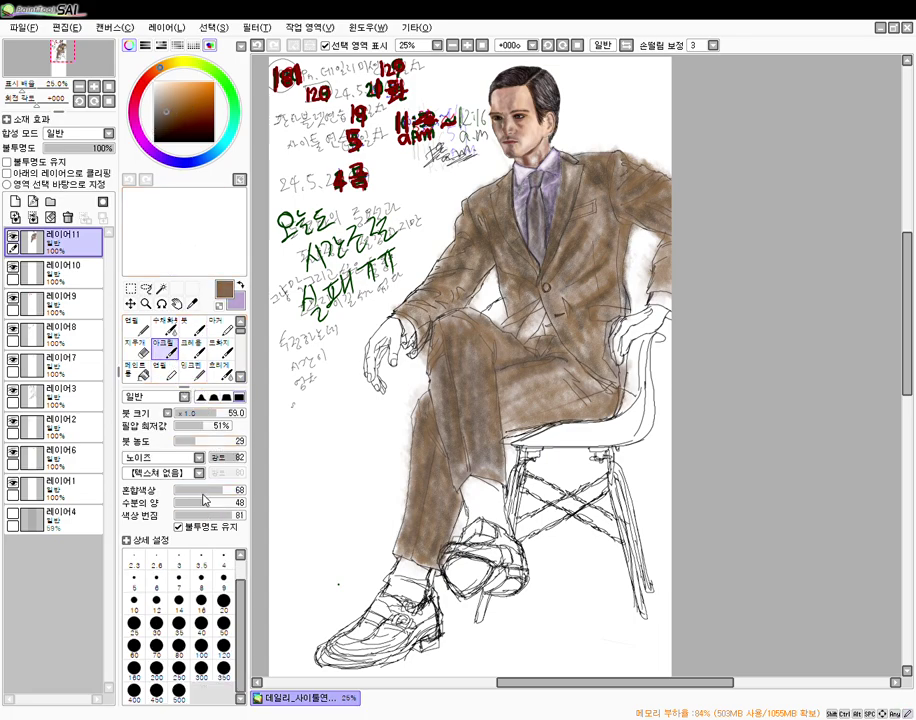
{"action": "left_click_drag", "start_coordinate": [189, 440], "coordinate": [217, 413]}
{"action": "left_click", "coordinate": [234, 503]}
{"action": "left_click", "coordinate": [238, 515]}
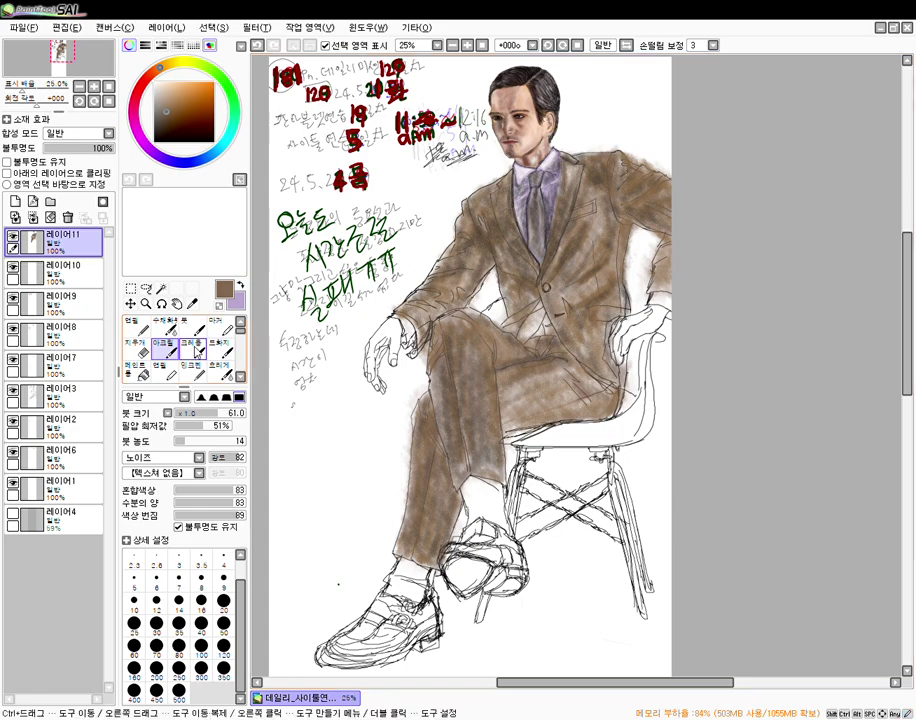
- Blend the jacket and trousers smooth in muted brown with the Acrylic brush, using size 84 at density 46 and size 100 at density 30
{"action": "left_click", "coordinate": [207, 441]}
{"action": "left_click", "coordinate": [228, 413]}
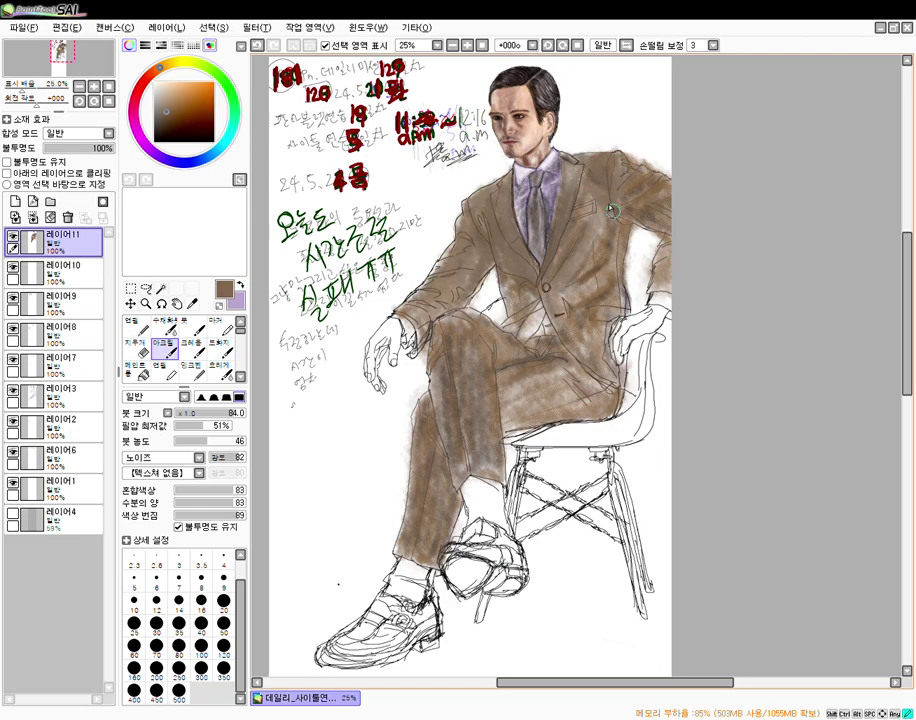
{"action": "left_click", "coordinate": [197, 441]}
{"action": "left_click_drag", "start_coordinate": [231, 413], "coordinate": [244, 414]}
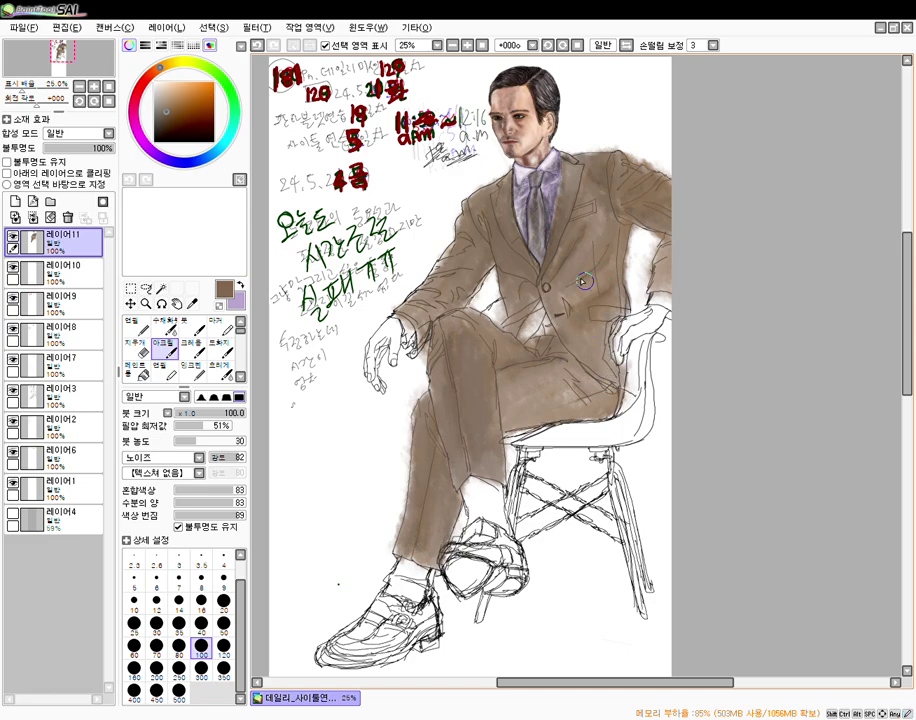
{"action": "key", "text": "n"}
{"action": "key", "text": "n"}
{"action": "key", "text": "n"}
{"action": "key", "text": "n"}
{"action": "key", "text": "n"}
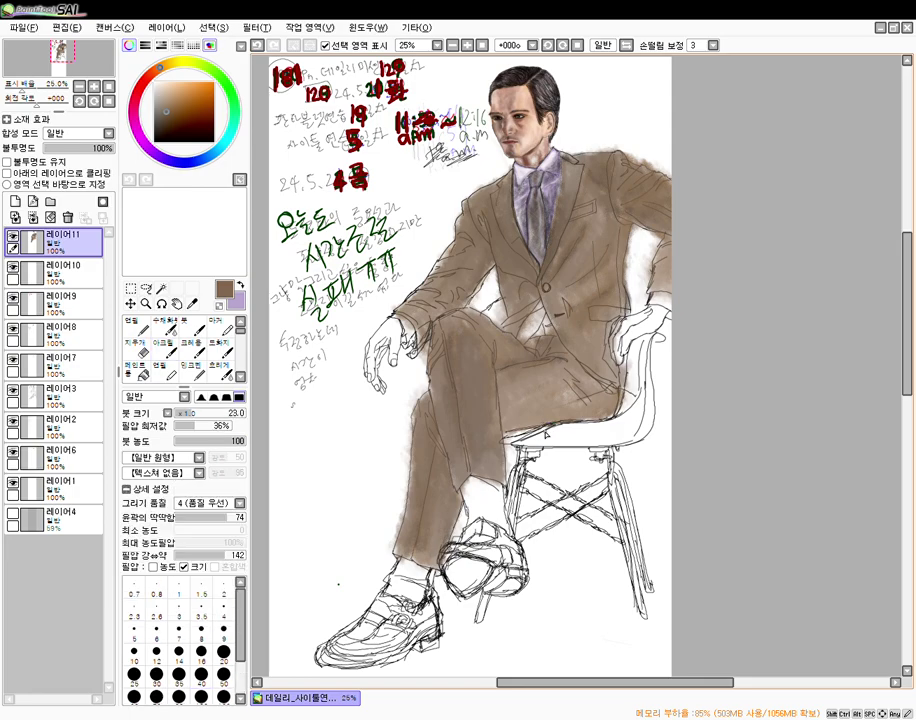
- Touch up the shirt edge along the lapel in dark brown with the Acrylic brush at size 14
{"action": "scroll", "coordinate": [607, 312], "scroll_direction": "up", "scroll_amount": 4}
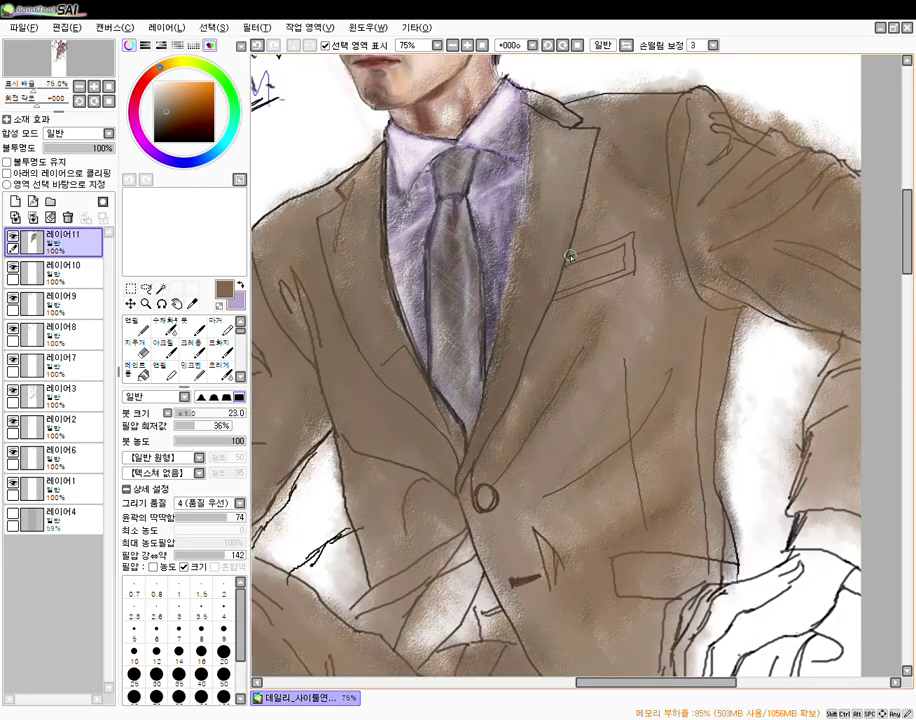
{"action": "key", "text": "e"}
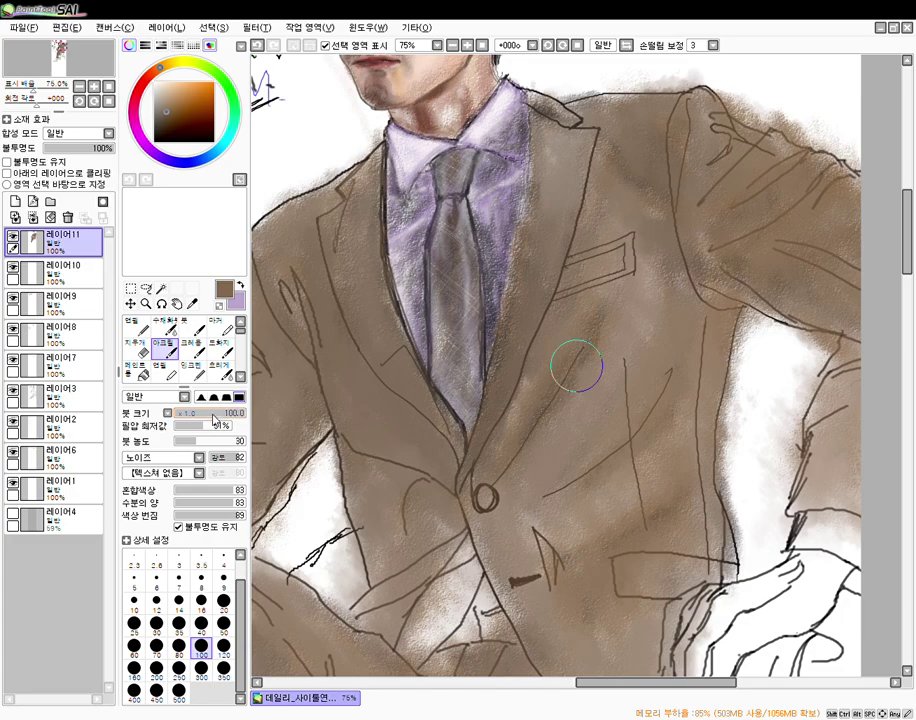
{"action": "left_click", "coordinate": [206, 413]}
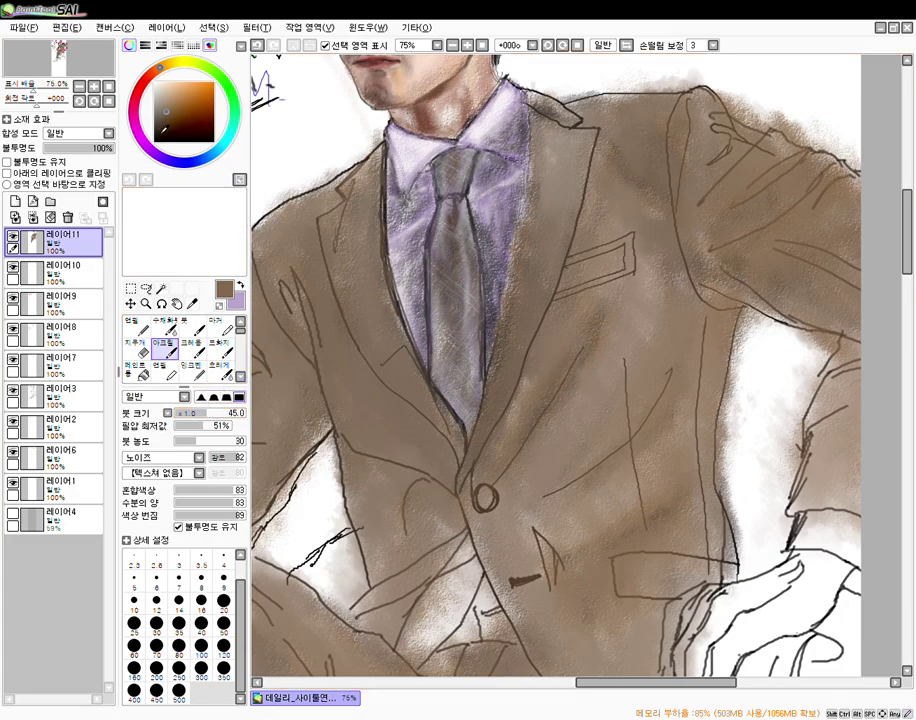
{"action": "left_click", "coordinate": [158, 127]}
{"action": "left_click", "coordinate": [188, 414]}
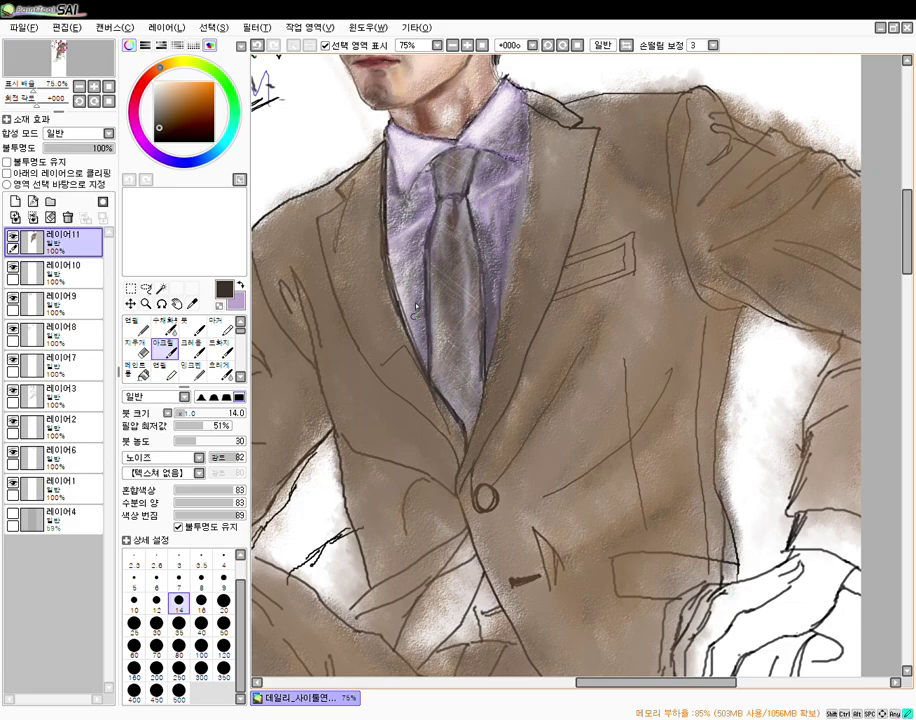
- Smooth the shading of the shirt, collar and tie with the Acrylic brush at size 31
{"action": "left_click", "coordinate": [195, 414]}
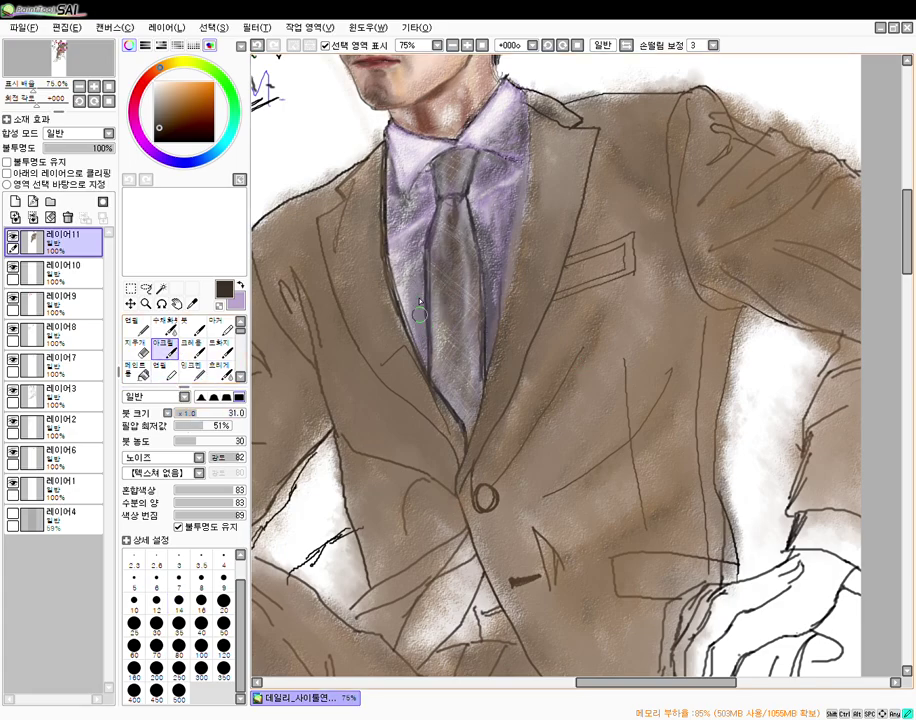
{"action": "mouse_move", "coordinate": [404, 275]}
{"action": "left_mouse_down"}
{"action": "mouse_move", "coordinate": [423, 233]}
{"action": "mouse_move", "coordinate": [406, 270]}
{"action": "mouse_move", "coordinate": [419, 232]}
{"action": "mouse_move", "coordinate": [399, 233]}
{"action": "mouse_move", "coordinate": [423, 194]}
{"action": "mouse_move", "coordinate": [408, 210]}
{"action": "mouse_move", "coordinate": [398, 204]}
{"action": "mouse_move", "coordinate": [394, 176]}
{"action": "mouse_move", "coordinate": [399, 218]}
{"action": "mouse_move", "coordinate": [427, 199]}
{"action": "left_mouse_up"}
{"action": "mouse_move", "coordinate": [500, 180]}
{"action": "left_mouse_down"}
{"action": "mouse_move", "coordinate": [504, 128]}
{"action": "mouse_move", "coordinate": [512, 97]}
{"action": "mouse_move", "coordinate": [489, 139]}
{"action": "mouse_move", "coordinate": [511, 88]}
{"action": "mouse_move", "coordinate": [517, 139]}
{"action": "mouse_move", "coordinate": [518, 124]}
{"action": "mouse_move", "coordinate": [506, 119]}
{"action": "mouse_move", "coordinate": [514, 113]}
{"action": "mouse_move", "coordinate": [487, 135]}
{"action": "mouse_move", "coordinate": [506, 145]}
{"action": "mouse_move", "coordinate": [490, 140]}
{"action": "mouse_move", "coordinate": [510, 103]}
{"action": "mouse_move", "coordinate": [510, 147]}
{"action": "mouse_move", "coordinate": [493, 147]}
{"action": "mouse_move", "coordinate": [495, 123]}
{"action": "mouse_move", "coordinate": [471, 141]}
{"action": "mouse_move", "coordinate": [492, 123]}
{"action": "mouse_move", "coordinate": [468, 145]}
{"action": "left_mouse_up"}
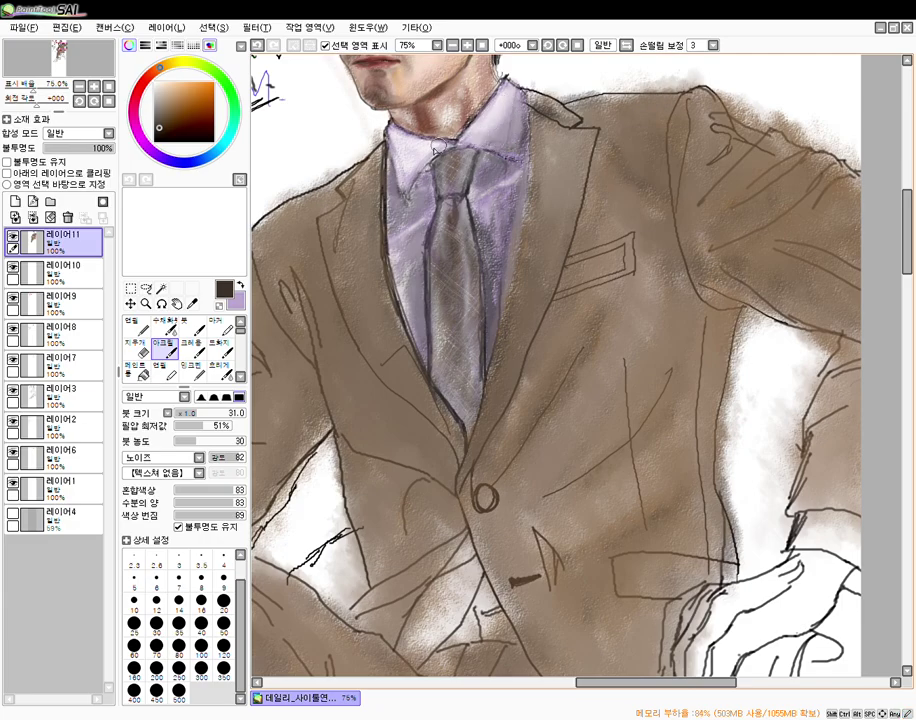
{"action": "mouse_move", "coordinate": [404, 150]}
{"action": "left_mouse_down"}
{"action": "mouse_move", "coordinate": [448, 146]}
{"action": "mouse_move", "coordinate": [422, 166]}
{"action": "left_mouse_up"}
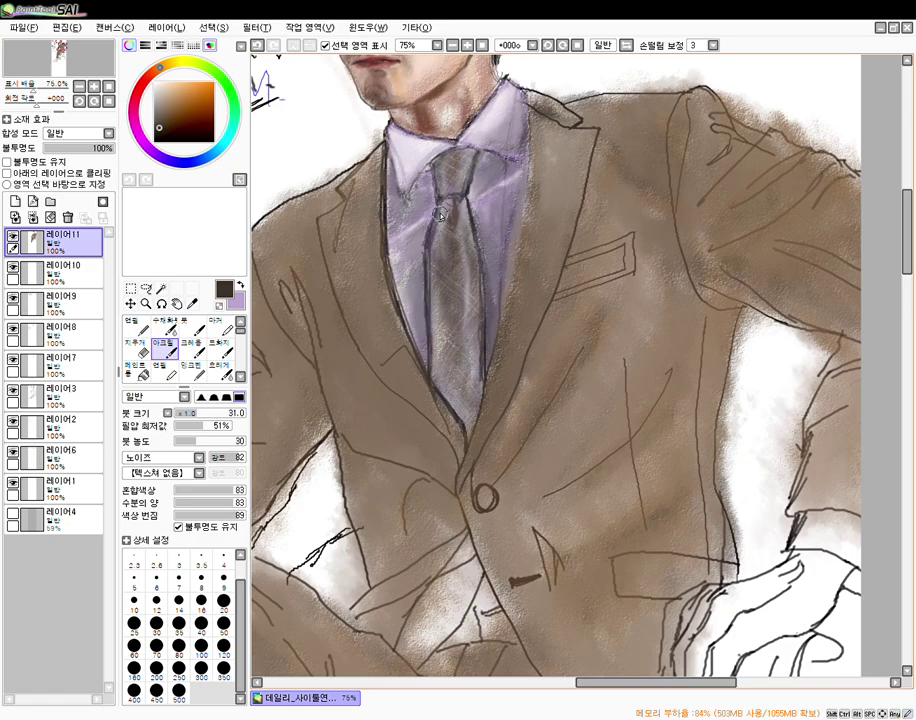
- Brush white over the shirt beside the tie with the Acrylic brush at size 48 and density 30
{"action": "key", "text": "n"}
{"action": "scroll", "coordinate": [464, 403], "scroll_direction": "down", "scroll_amount": 4}
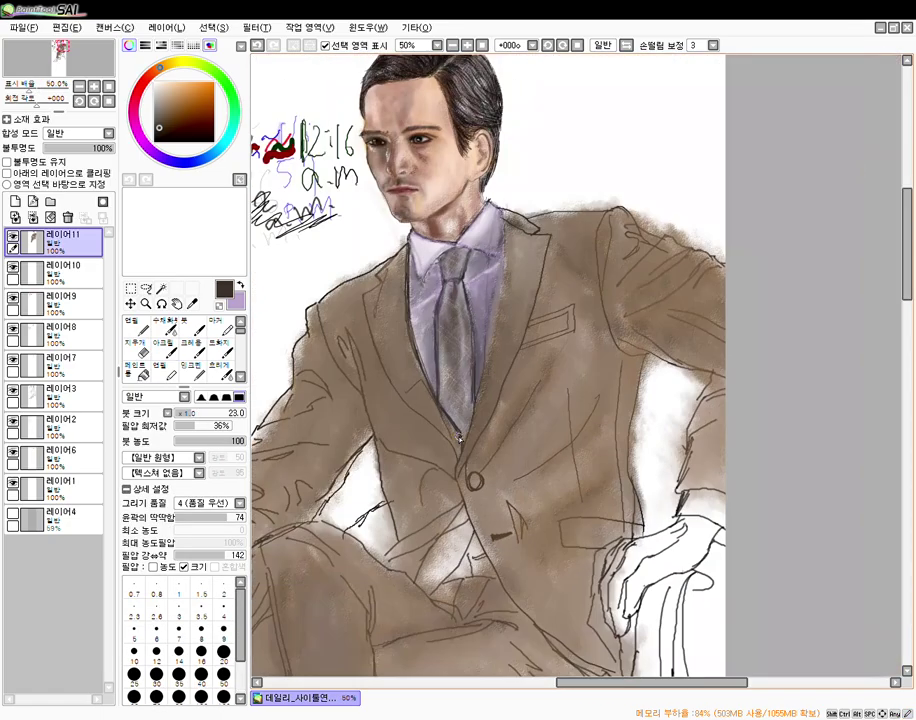
{"action": "left_click_drag", "start_coordinate": [487, 498], "coordinate": [565, 365]}
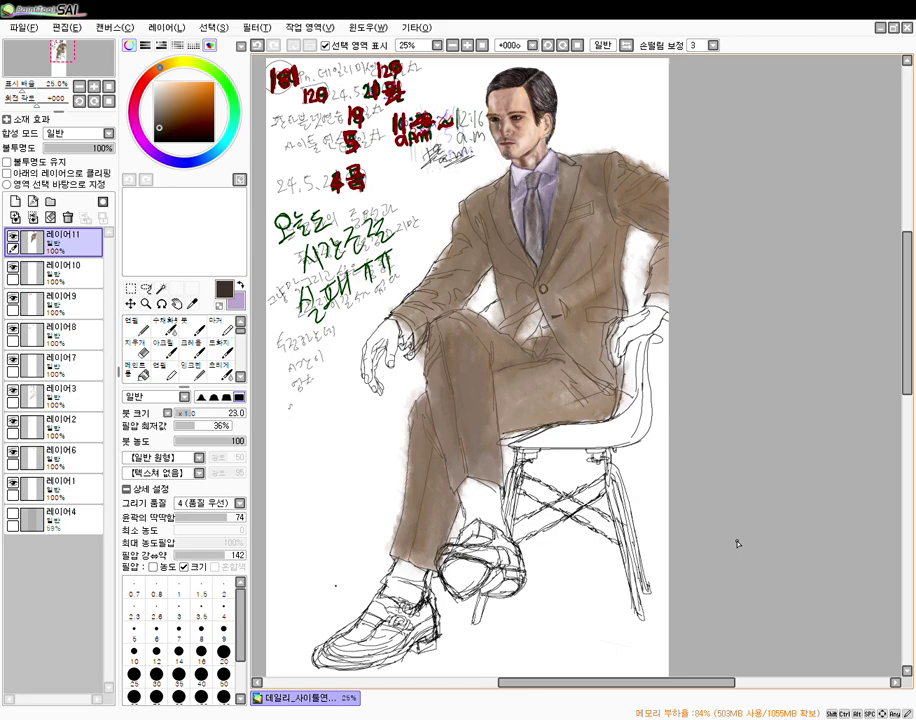
{"action": "key", "text": "b"}
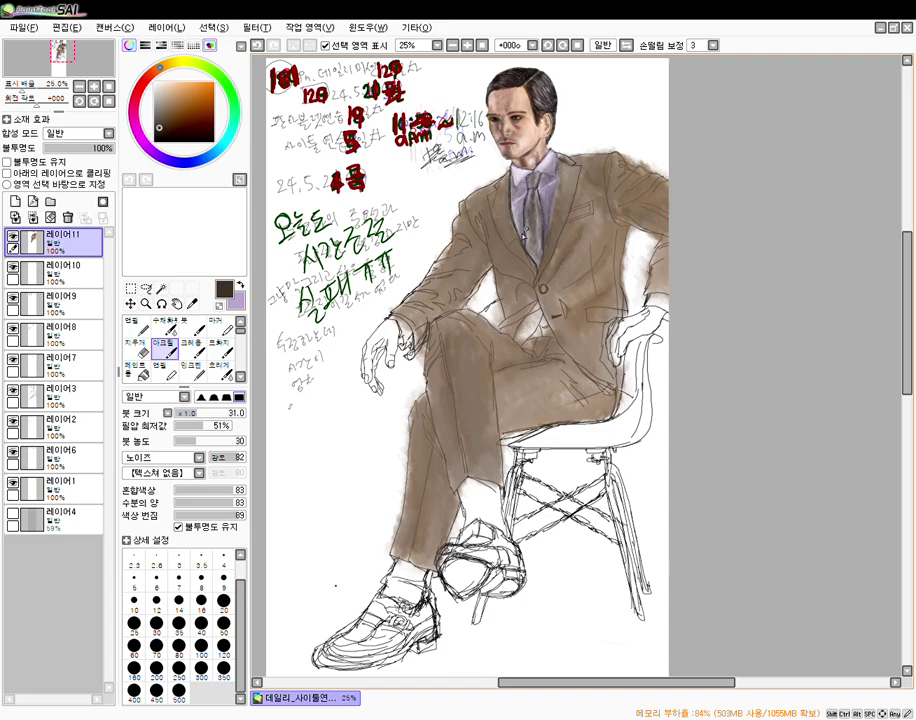
{"action": "left_click_drag", "start_coordinate": [196, 413], "coordinate": [208, 414]}
{"action": "left_click", "coordinate": [155, 88]}
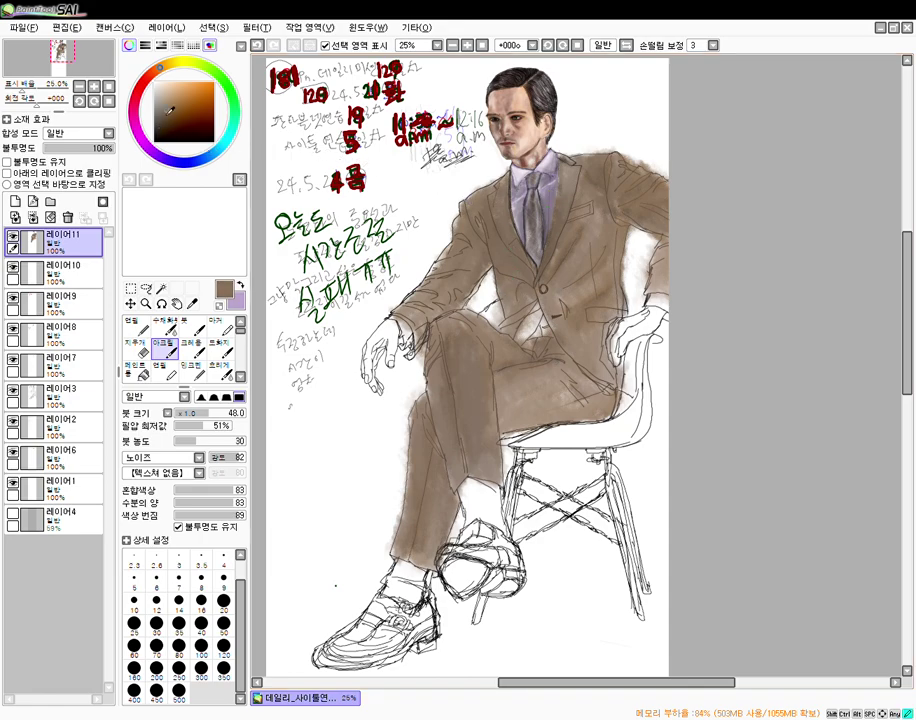
{"action": "left_click", "coordinate": [135, 122]}
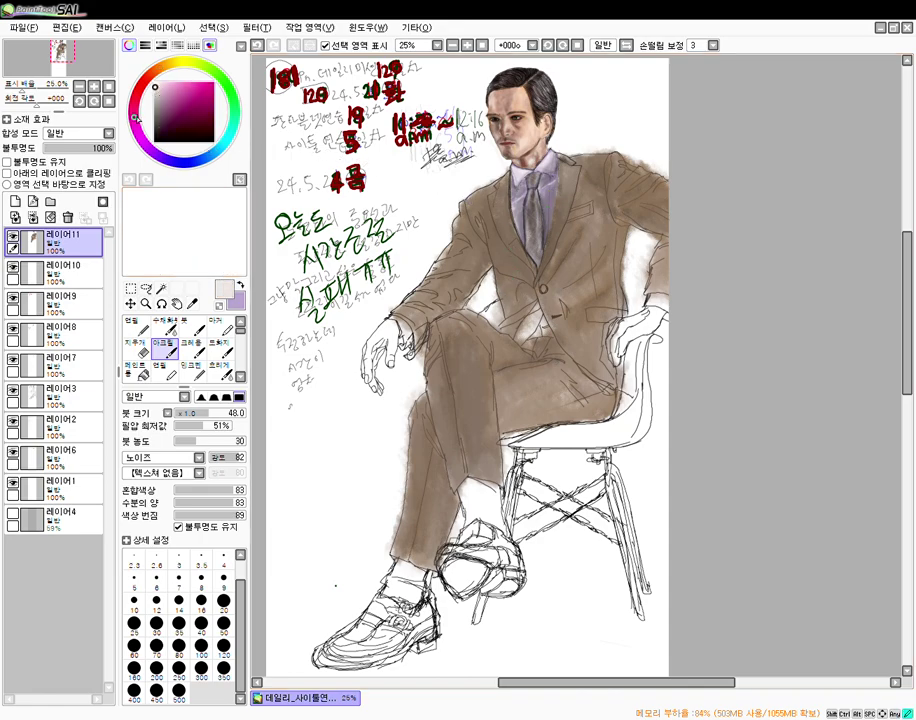
{"action": "left_click_drag", "start_coordinate": [135, 121], "coordinate": [134, 108]}
{"action": "left_click", "coordinate": [156, 88]}
{"action": "left_click", "coordinate": [154, 81]}
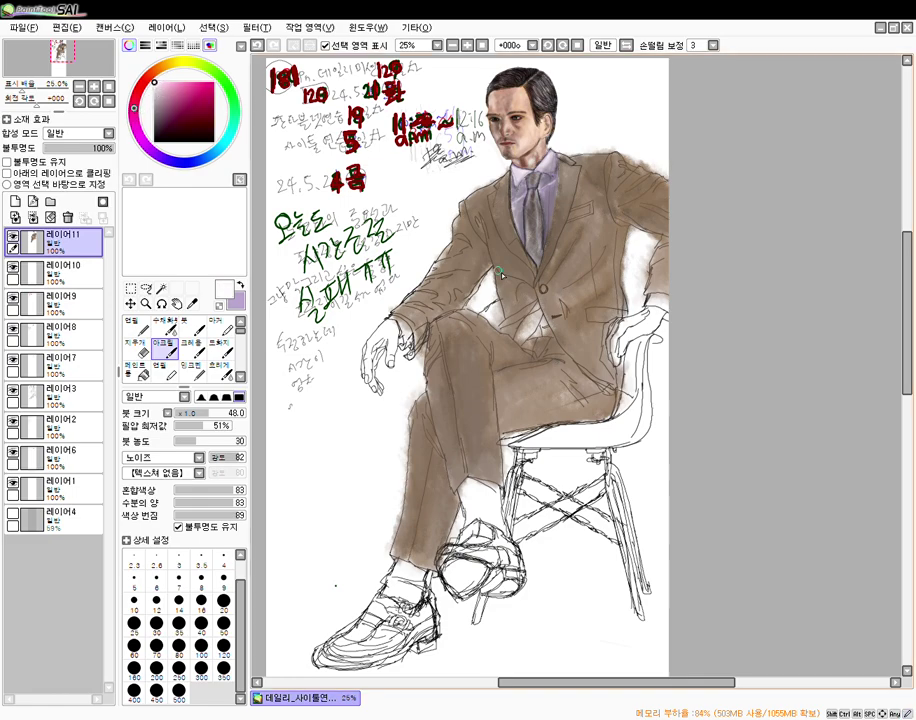
{"action": "mouse_move", "coordinate": [553, 193]}
{"action": "left_mouse_down"}
{"action": "mouse_move", "coordinate": [556, 186]}
{"action": "mouse_move", "coordinate": [547, 204]}
{"action": "left_mouse_up"}
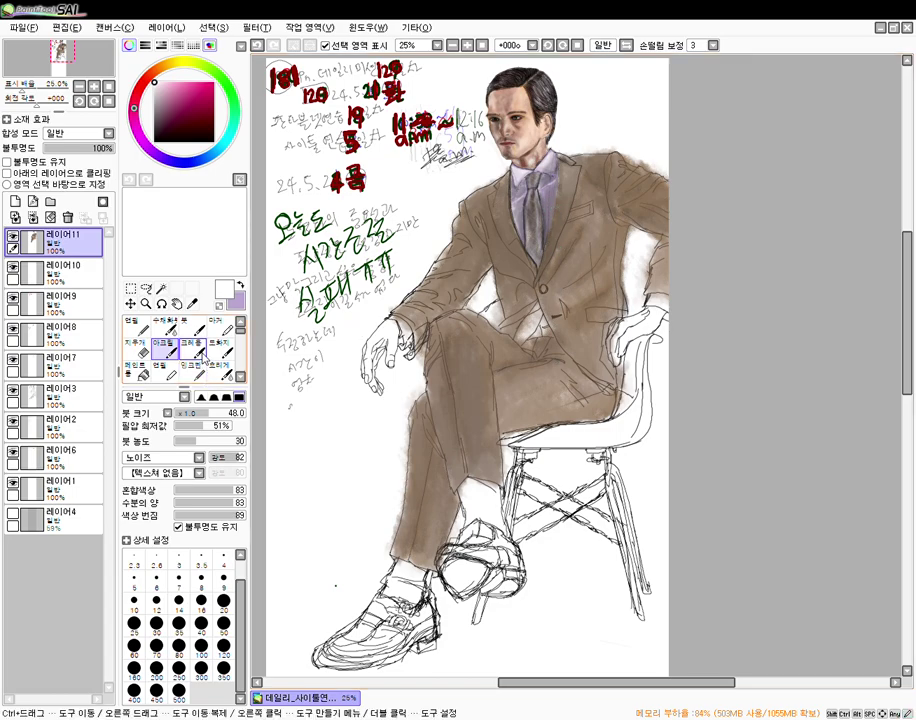
- Lighten the shirt and tie in white with the Crayon, using size 55 at density 74 and size 64 at density 34
{"action": "left_click", "coordinate": [190, 345]}
{"action": "left_click", "coordinate": [227, 441]}
{"action": "left_click", "coordinate": [215, 413]}
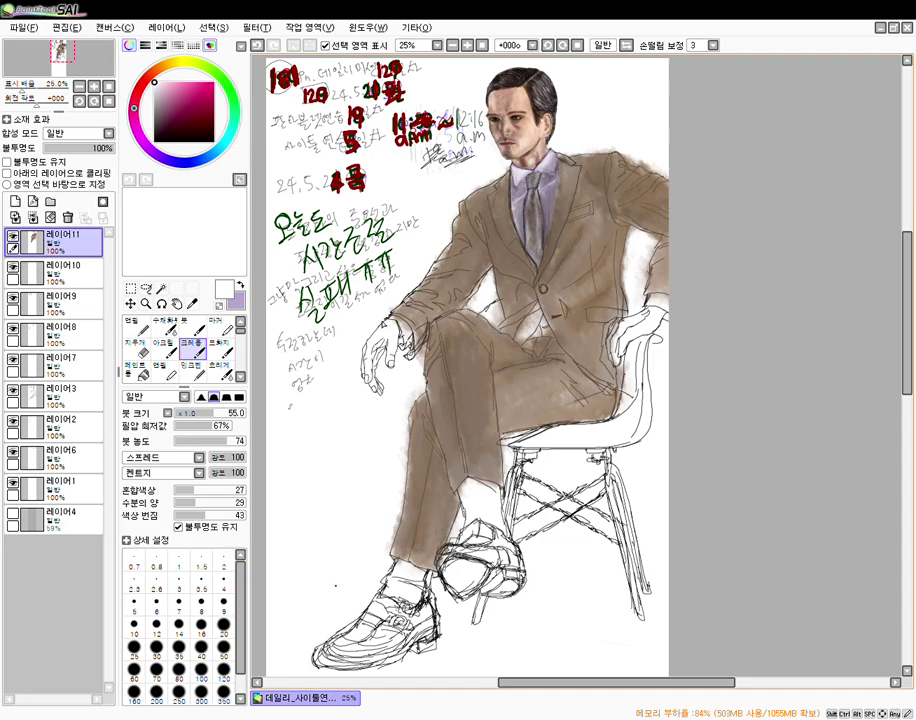
{"action": "left_click", "coordinate": [199, 441]}
{"action": "left_click", "coordinate": [220, 414]}
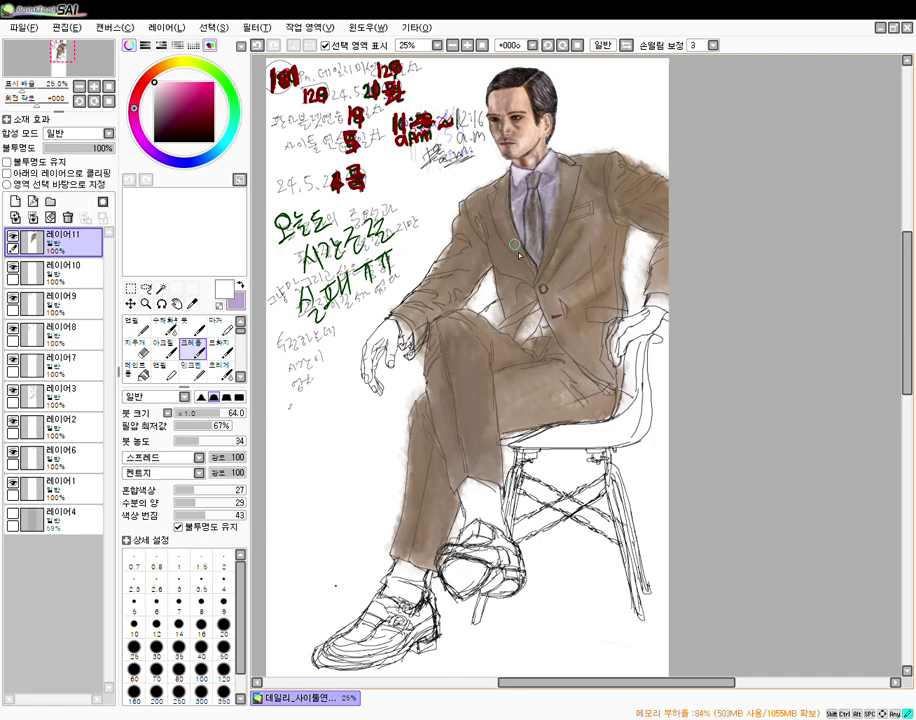
- Write the end time 11:55 p.m. and correct the start time to p.m. in the notes with the black Pen at size 23
{"action": "key", "text": "e"}
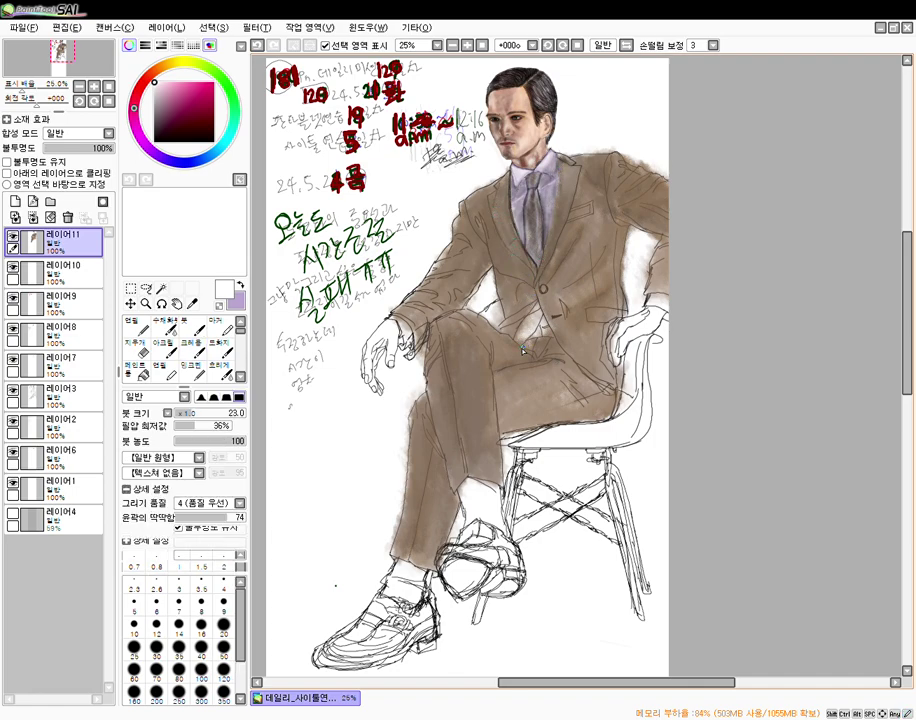
{"action": "left_click", "coordinate": [193, 349]}
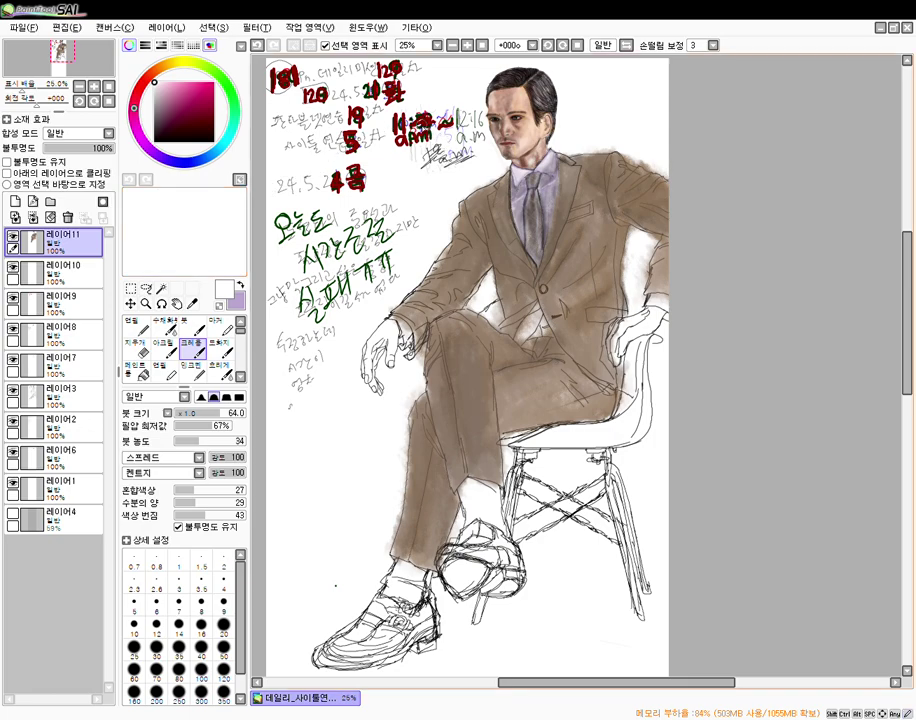
{"action": "left_click", "coordinate": [154, 141]}
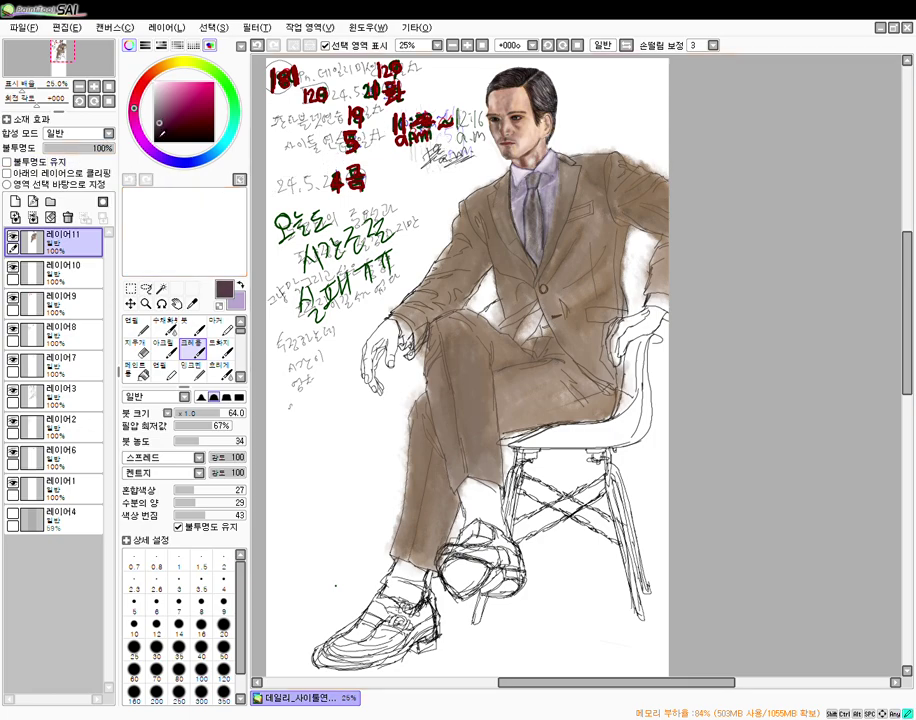
{"action": "left_click", "coordinate": [230, 365]}
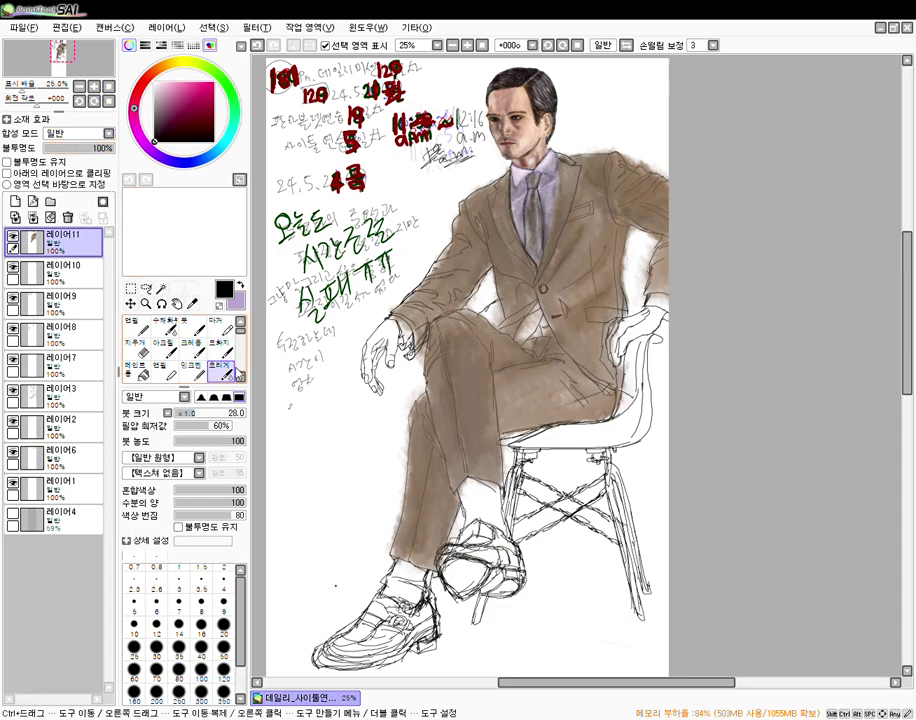
{"action": "scroll", "coordinate": [238, 360], "scroll_direction": "down", "scroll_amount": 2}
{"action": "left_click", "coordinate": [233, 325]}
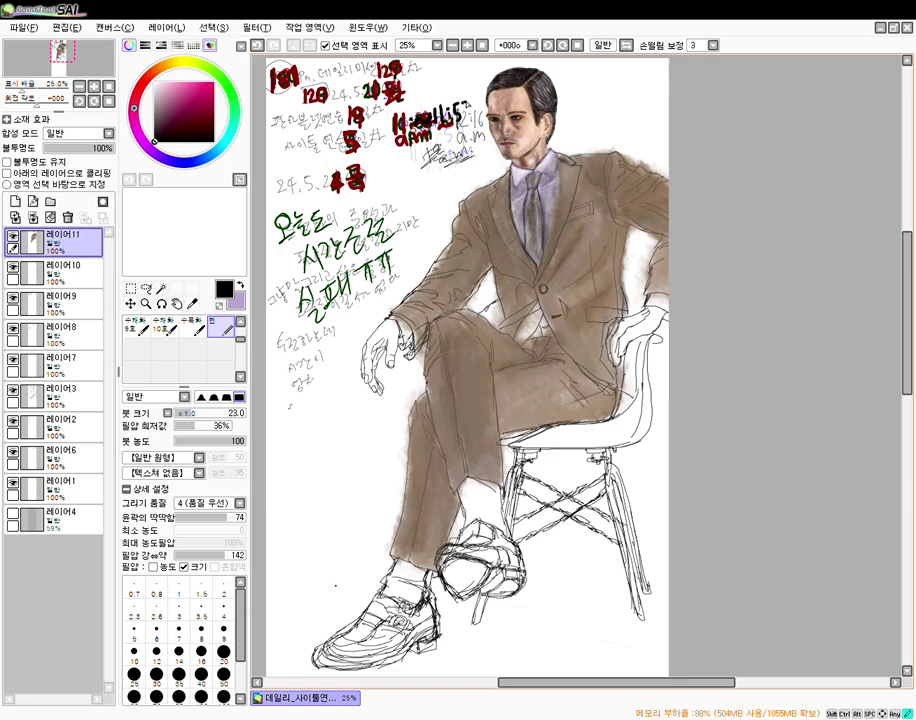
{"action": "mouse_move", "coordinate": [448, 128]}
{"action": "left_mouse_down"}
{"action": "mouse_move", "coordinate": [448, 143]}
{"action": "mouse_move", "coordinate": [462, 131]}
{"action": "left_mouse_up"}
{"action": "mouse_move", "coordinate": [399, 137]}
{"action": "left_mouse_down"}
{"action": "mouse_move", "coordinate": [400, 152]}
{"action": "mouse_move", "coordinate": [431, 145]}
{"action": "left_mouse_up"}
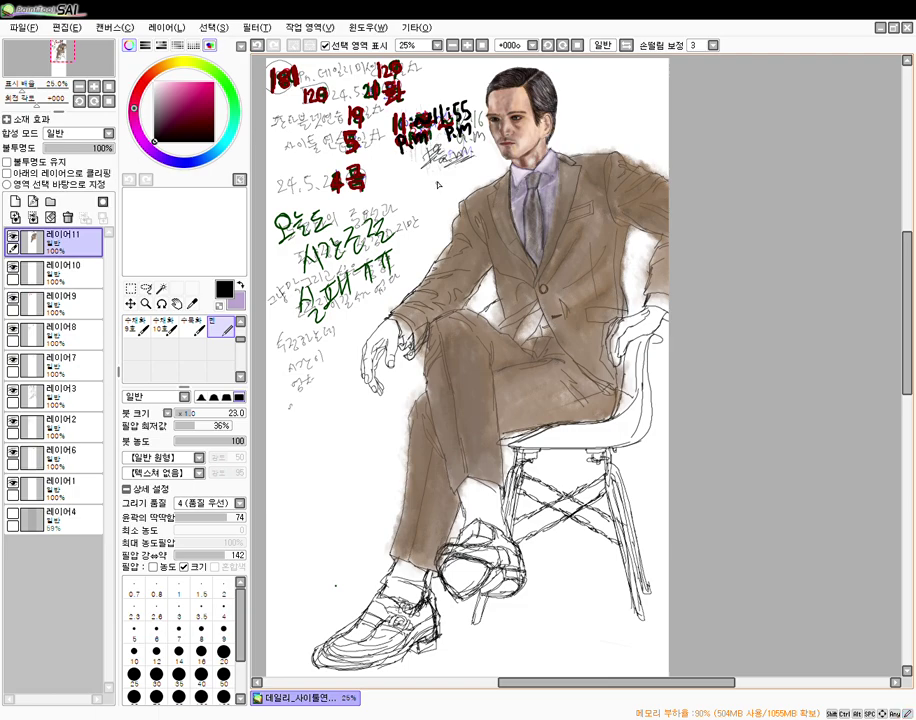